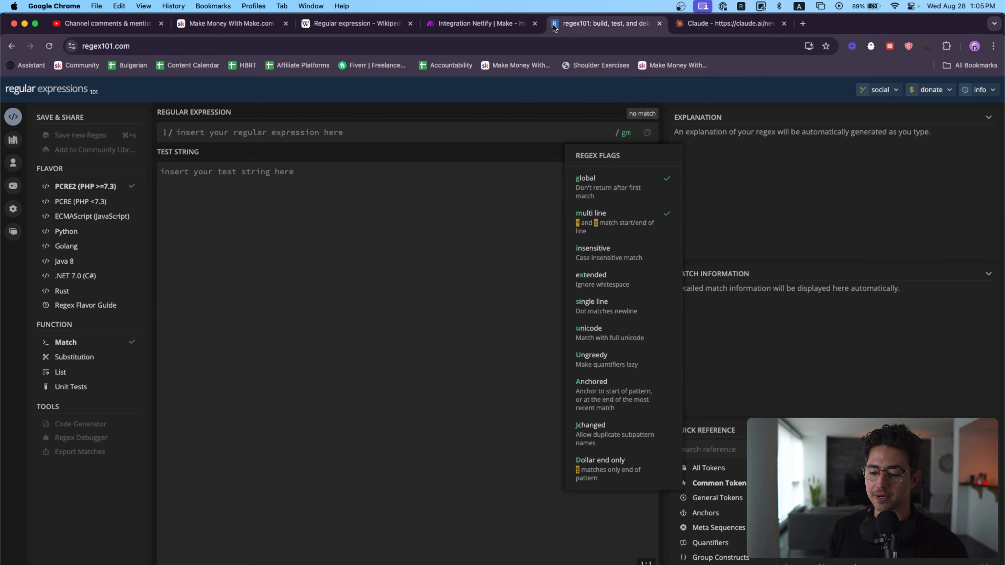
Step: Switch to the Make.com regex scenario and examine its four example rows, from basic letters to URLs from web scraping
left_click(455, 24)
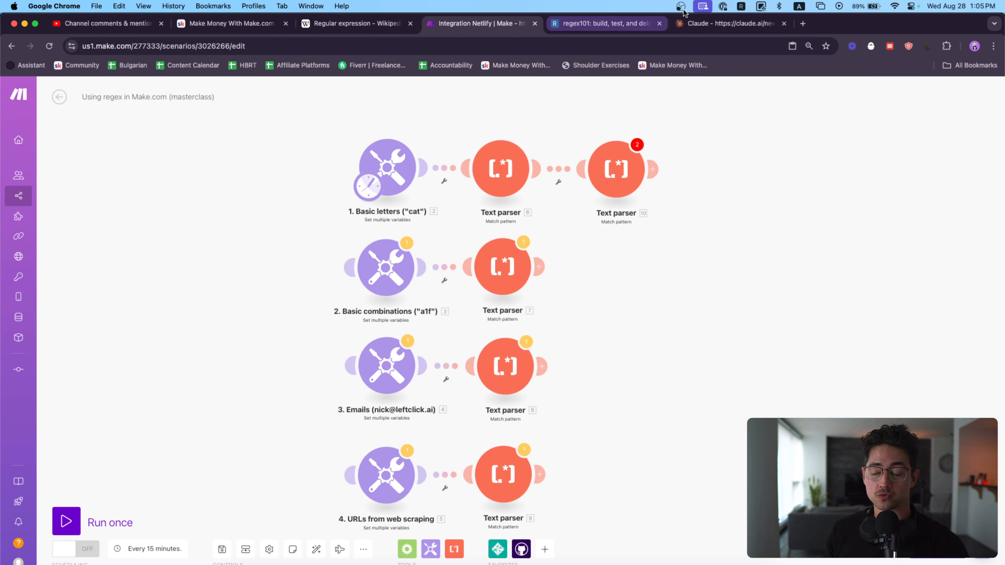
left_click(689, 24)
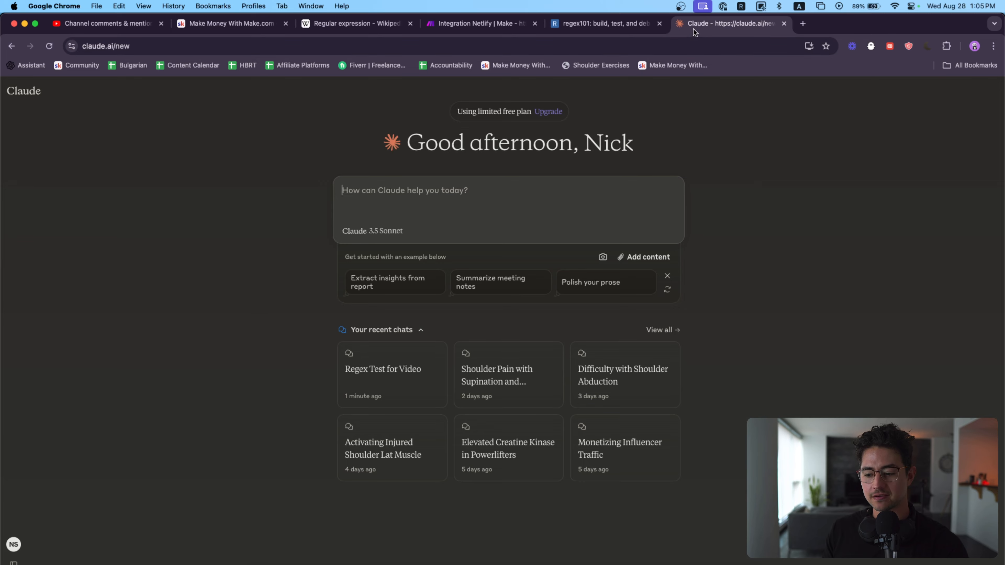
left_click(502, 27)
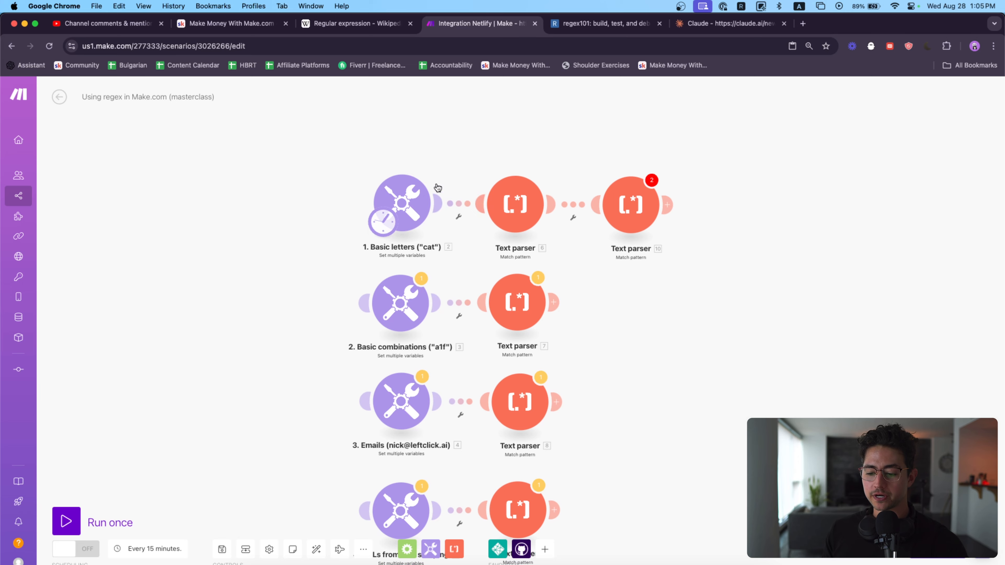
left_click_drag(412, 158, 427, 112)
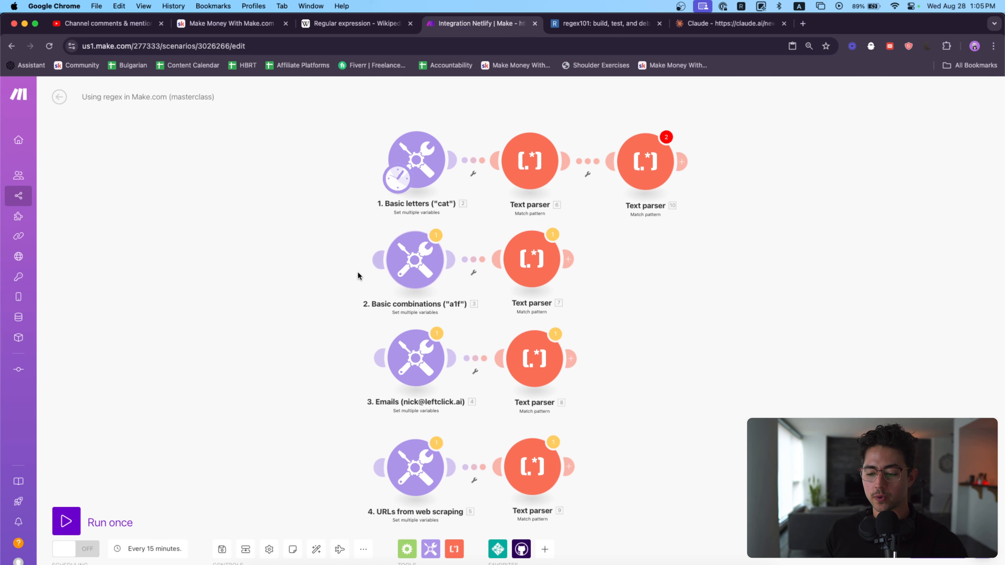
left_click_drag(357, 271, 359, 219)
left_click_drag(348, 334, 347, 277)
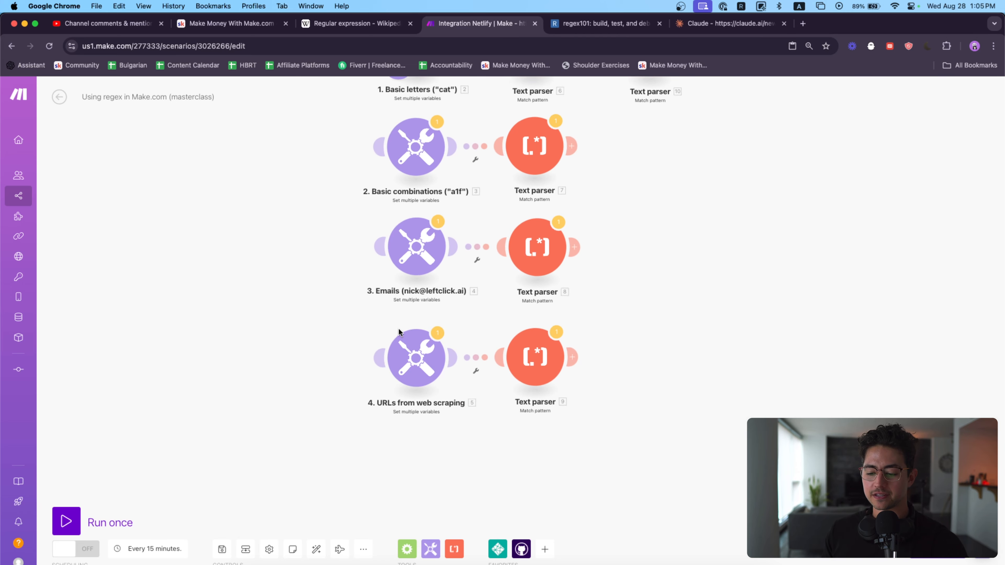
scroll(398, 331, "up", 3)
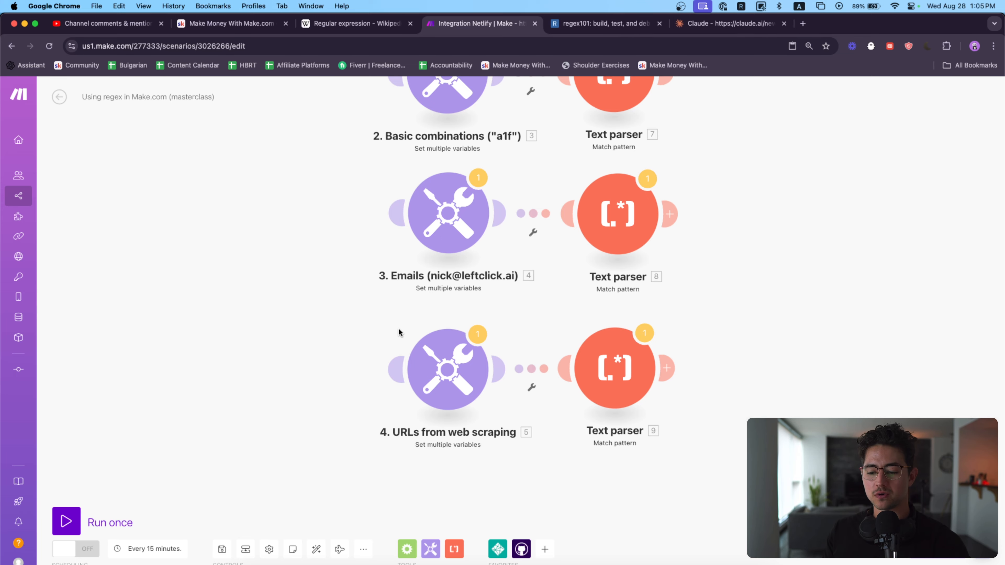
scroll(384, 324, "up", 2)
scroll(378, 324, "up", 10)
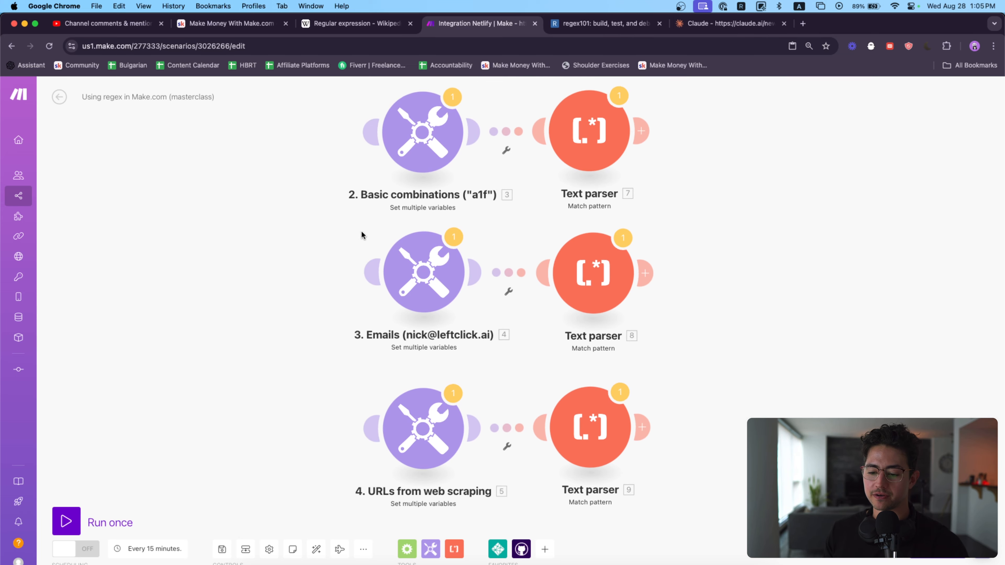
left_click_drag(322, 256, 324, 246)
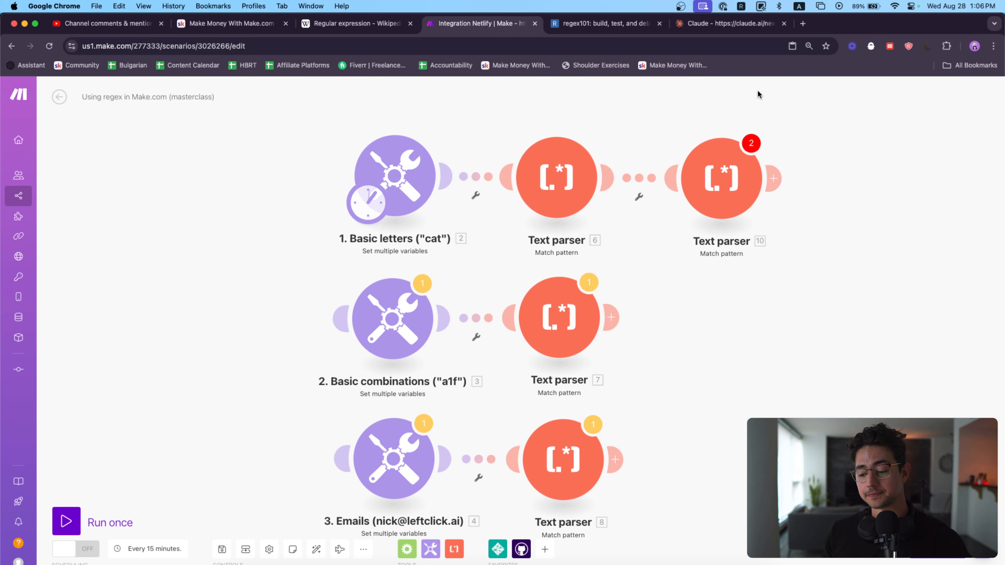
Step: Delete the extra Text parser module at the end of the "1. Basic letters" row
left_click_drag(693, 111, 693, 163)
key("ctrl+space")
left_click_drag(695, 169, 777, 220)
key("Delete")
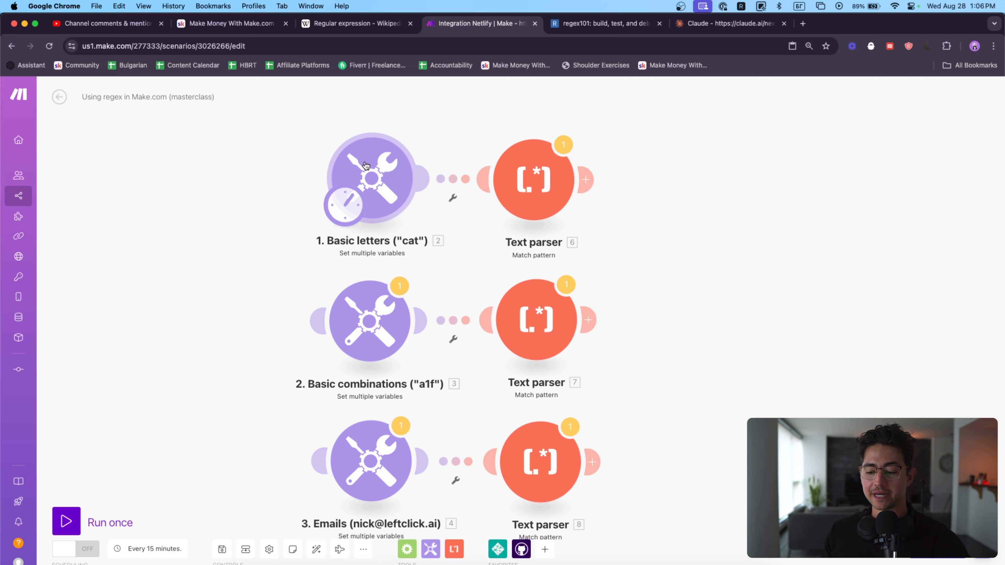
Step: Examine the regexMe variable and the occurrences of "cat" in its sample text in the "1. Basic letters" module
left_click(376, 177)
scroll(574, 157, "up", 5)
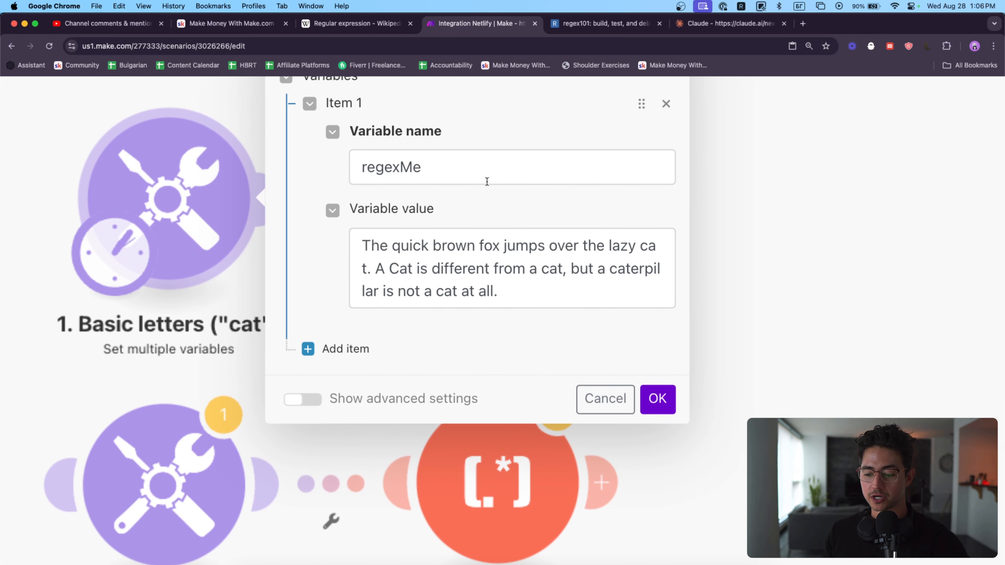
left_click(488, 182)
double_click(451, 192)
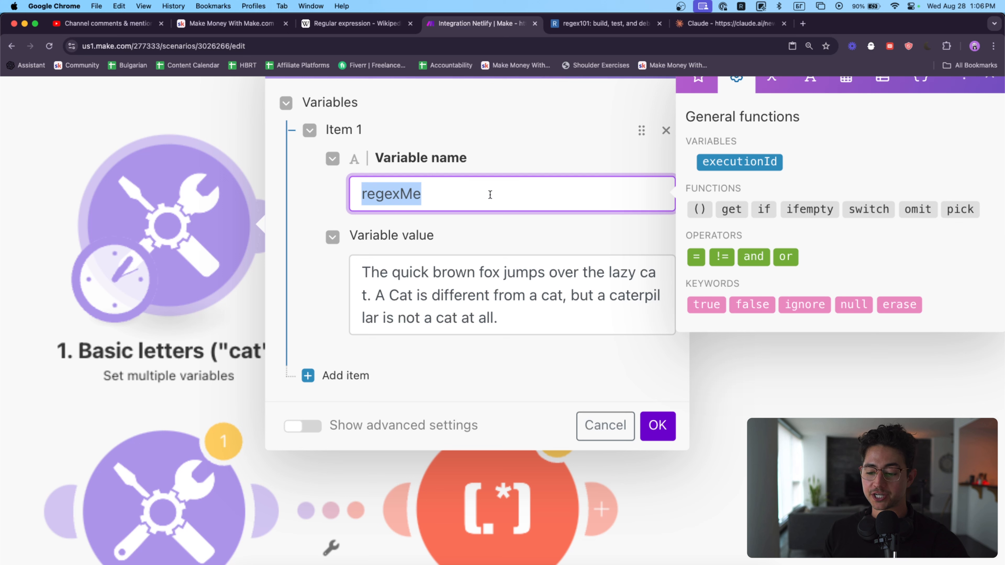
left_click(454, 239)
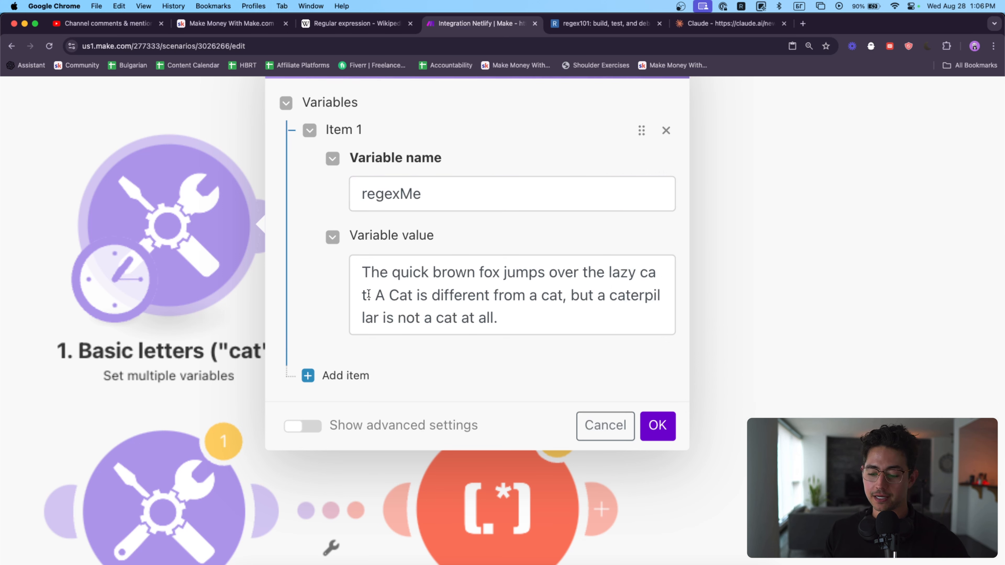
left_click_drag(390, 296, 413, 296)
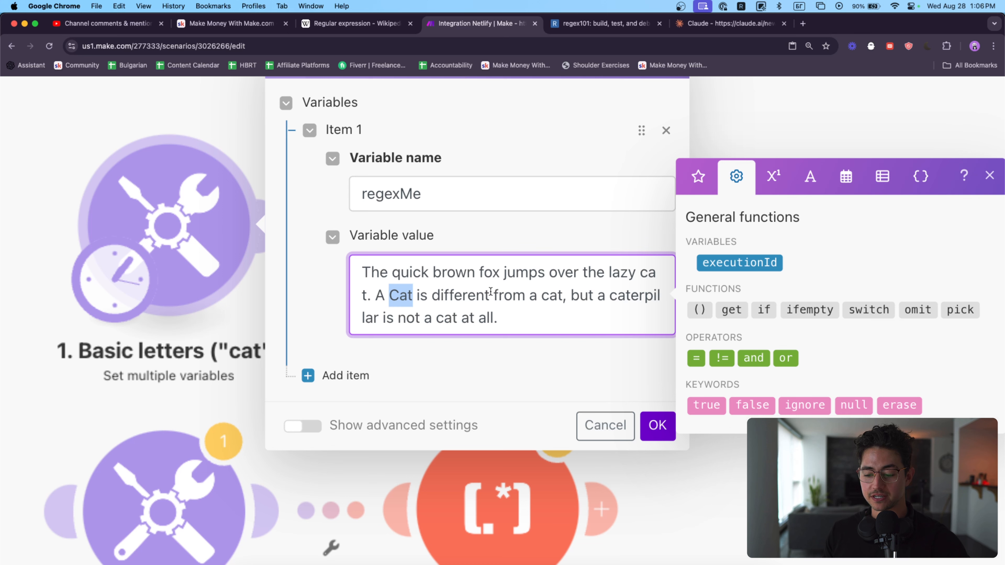
left_click_drag(541, 296, 562, 299)
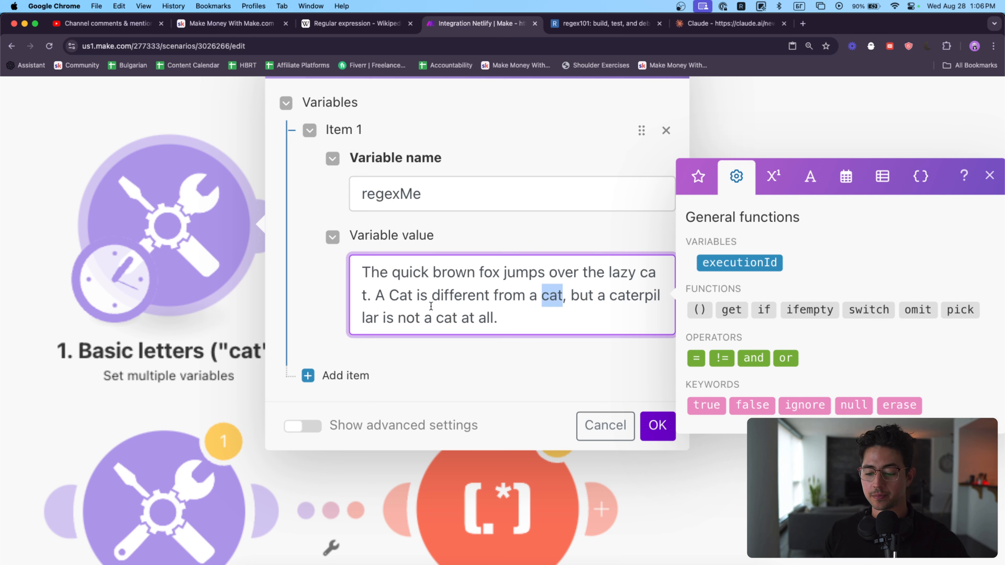
left_click_drag(499, 318, 432, 318)
left_click(513, 317)
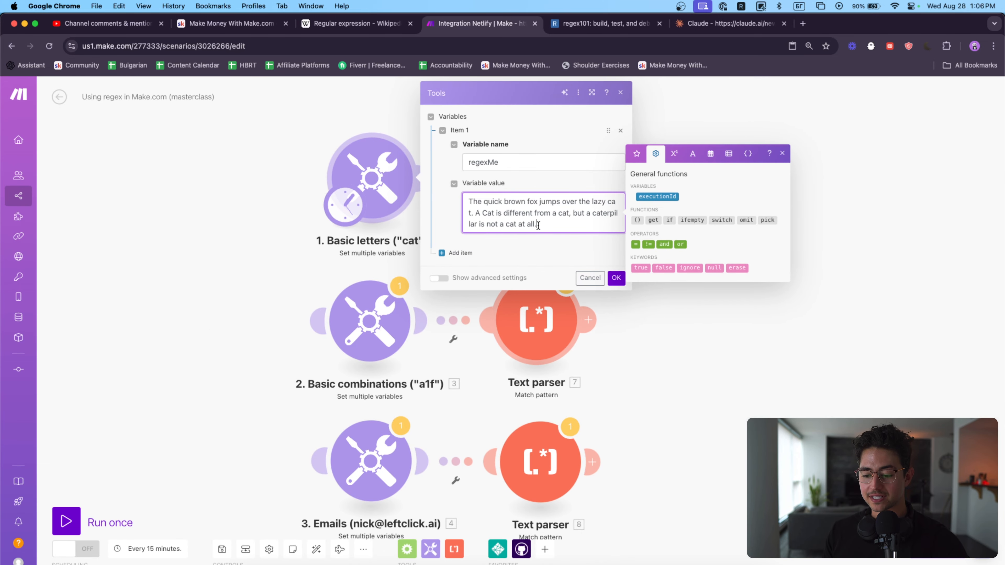
left_click_drag(500, 318, 398, 301)
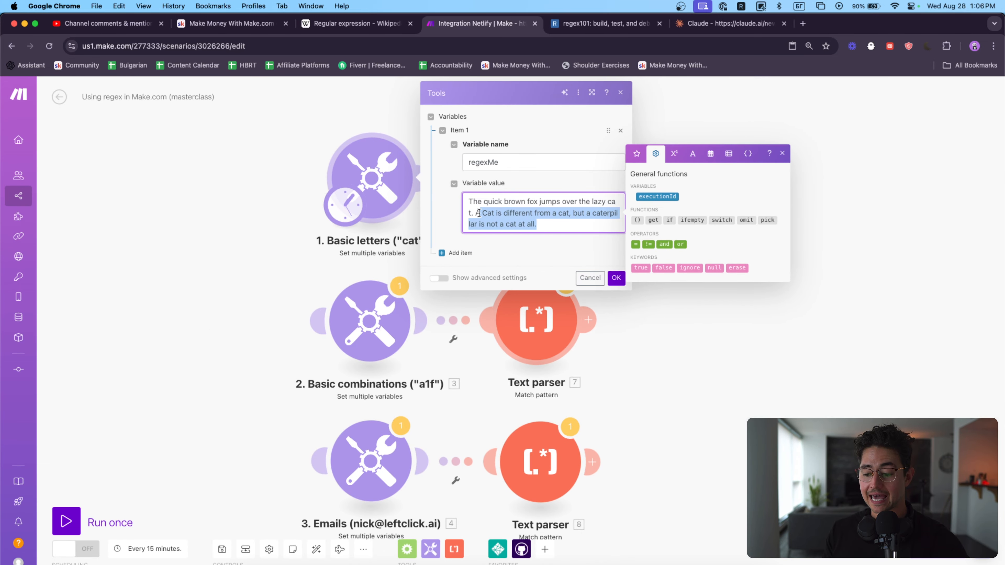
left_click_drag(555, 226, 481, 213)
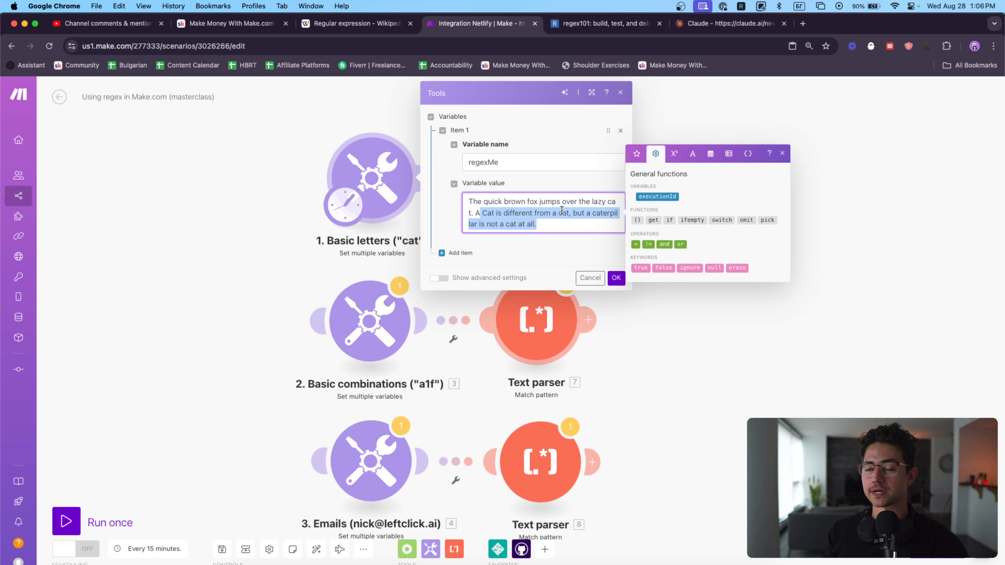
left_click(616, 277)
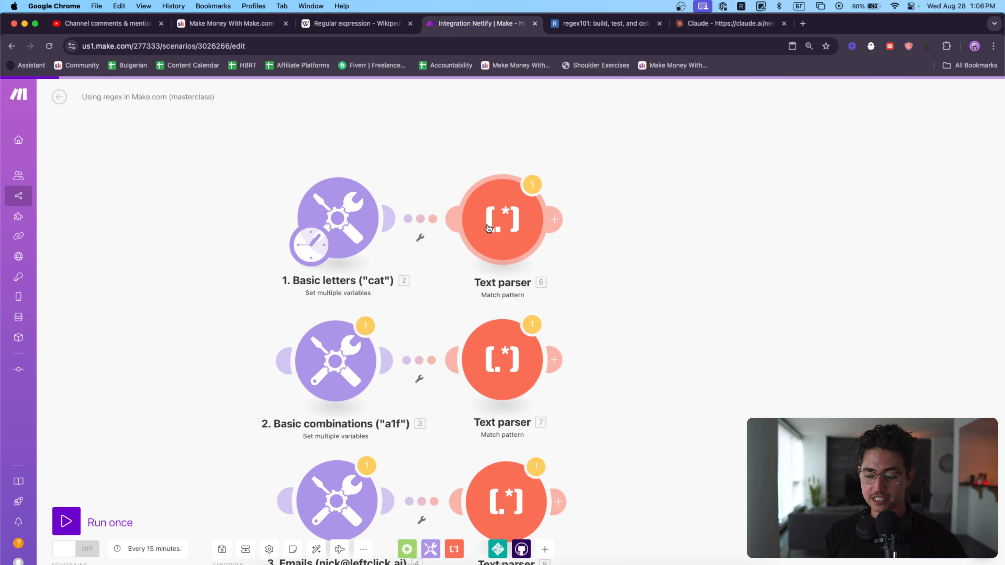
Step: Examine the first row's Text parser settings, from the pattern and matching options to the mapped text
left_click(489, 228)
left_click(651, 453)
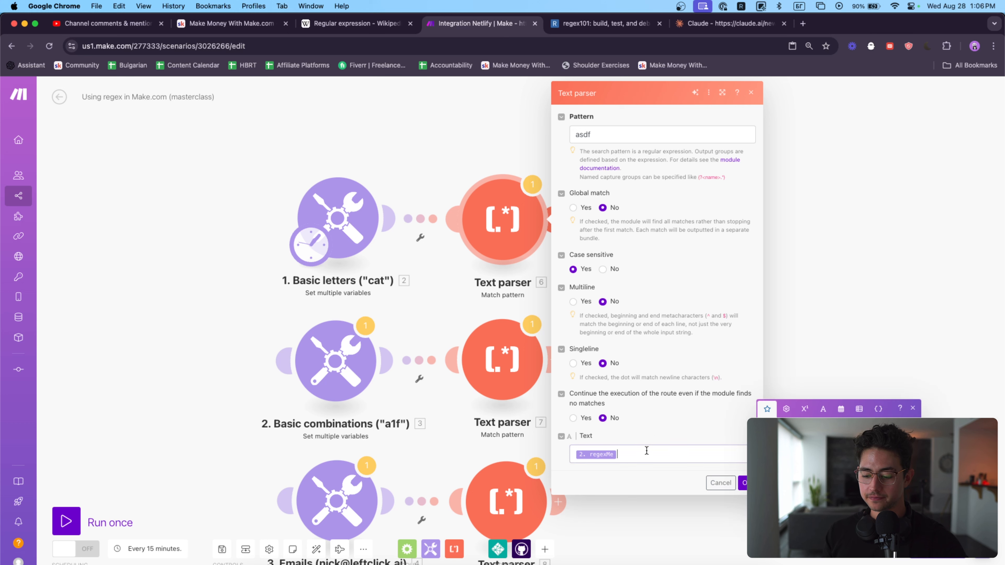
key("super+v")
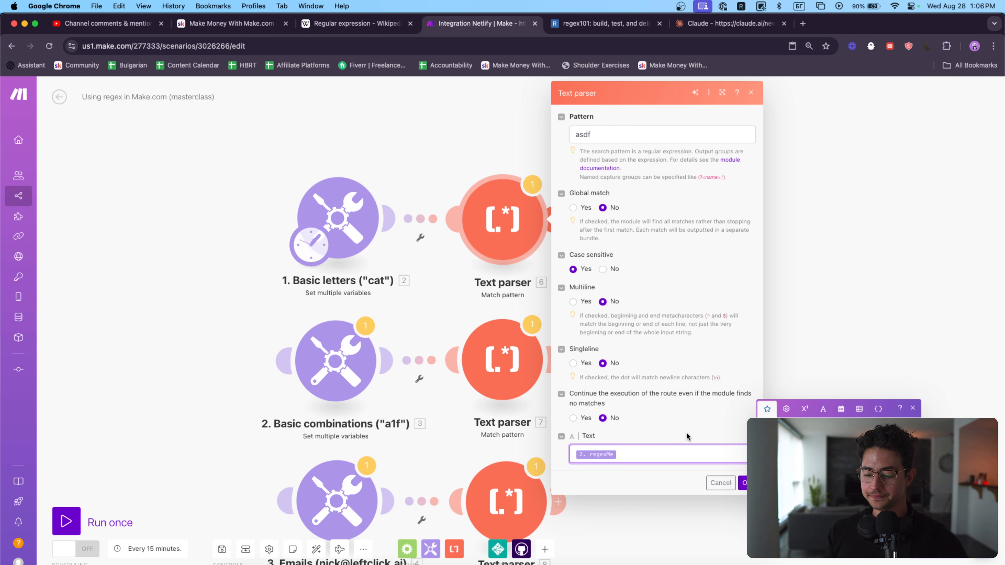
left_click(608, 135)
key("super+a")
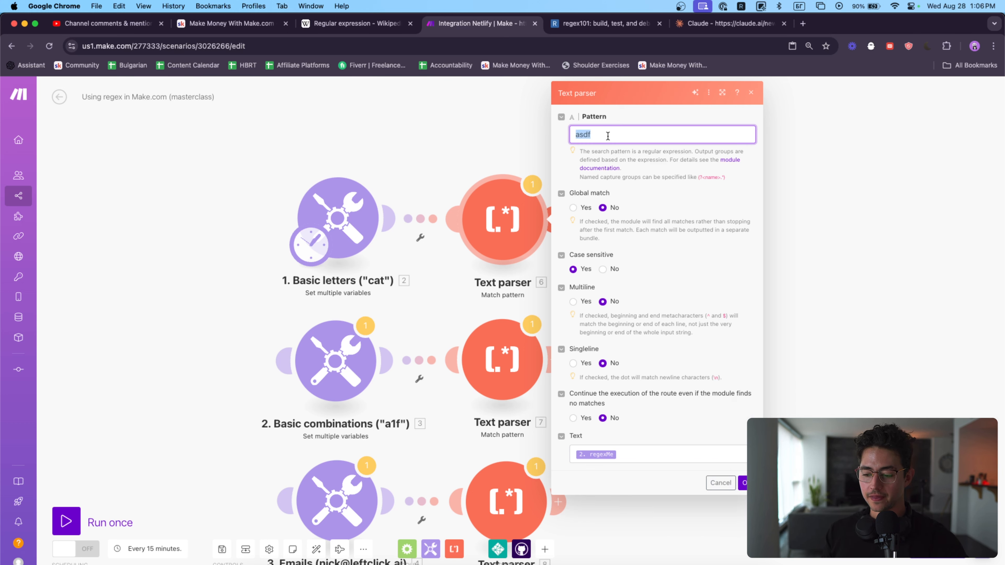
left_click(601, 132)
left_click_drag(619, 131, 554, 134)
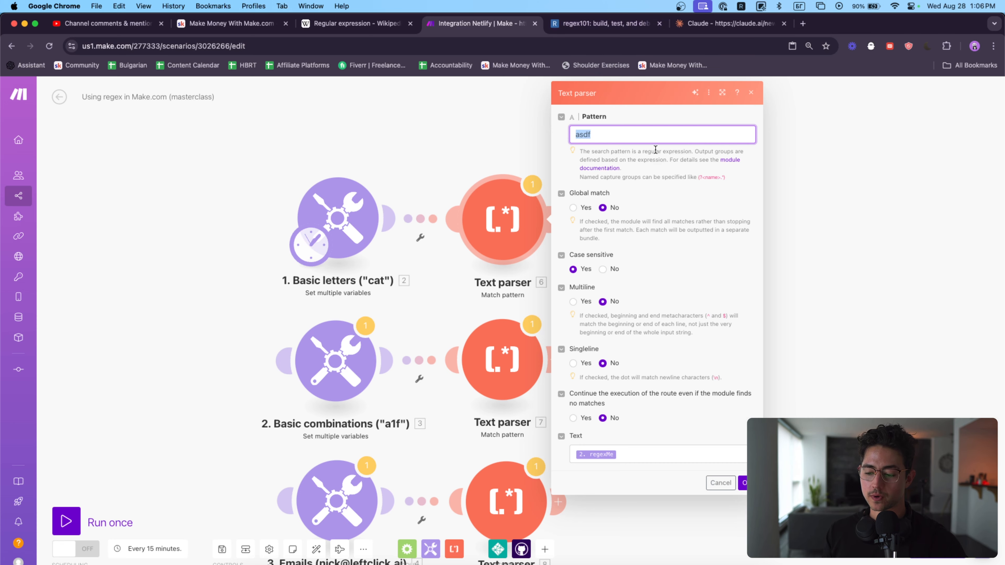
left_click(654, 138)
scroll(753, 154, "up", 5)
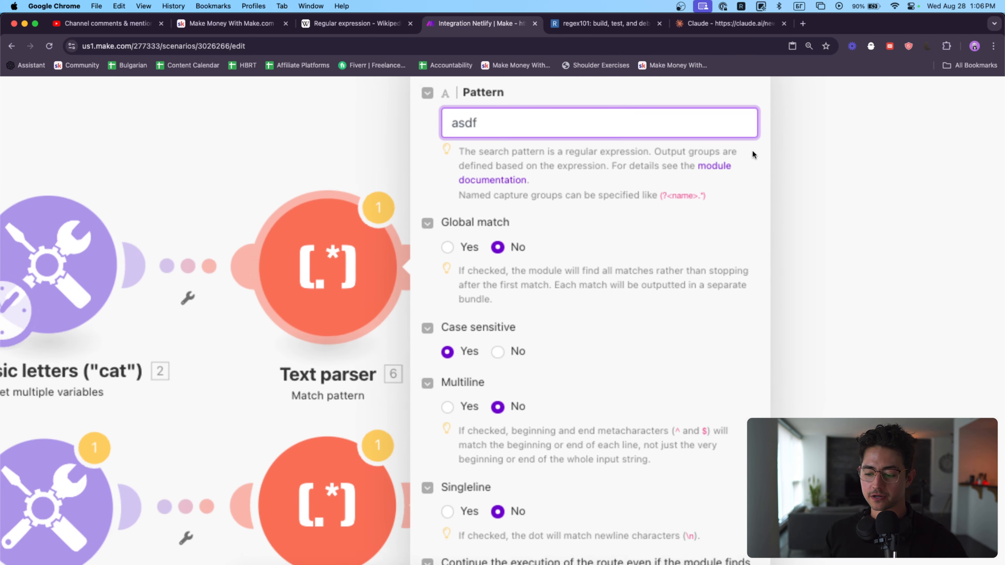
scroll(753, 154, "up", 2)
scroll(415, 250, "down", 4)
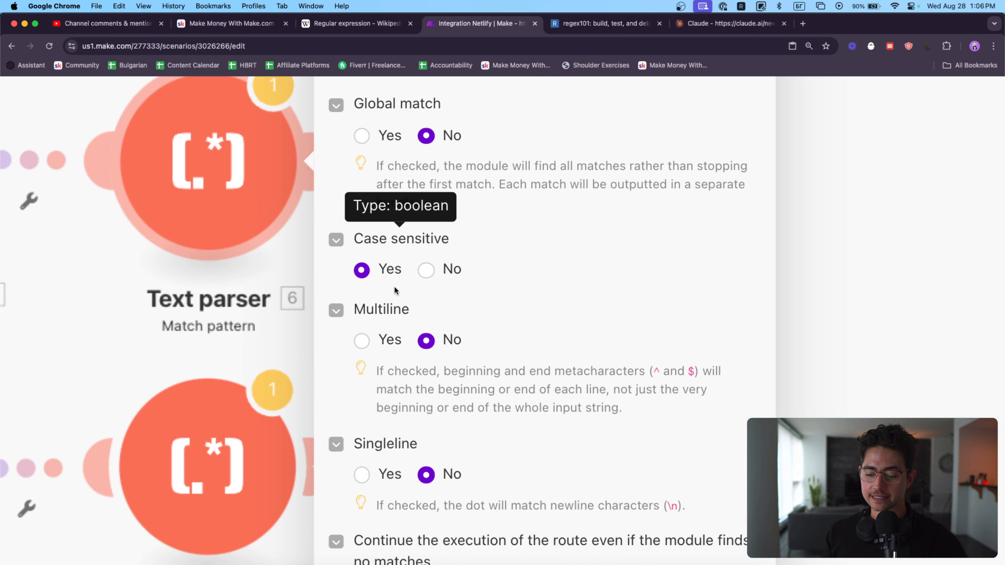
scroll(394, 286, "down", 3)
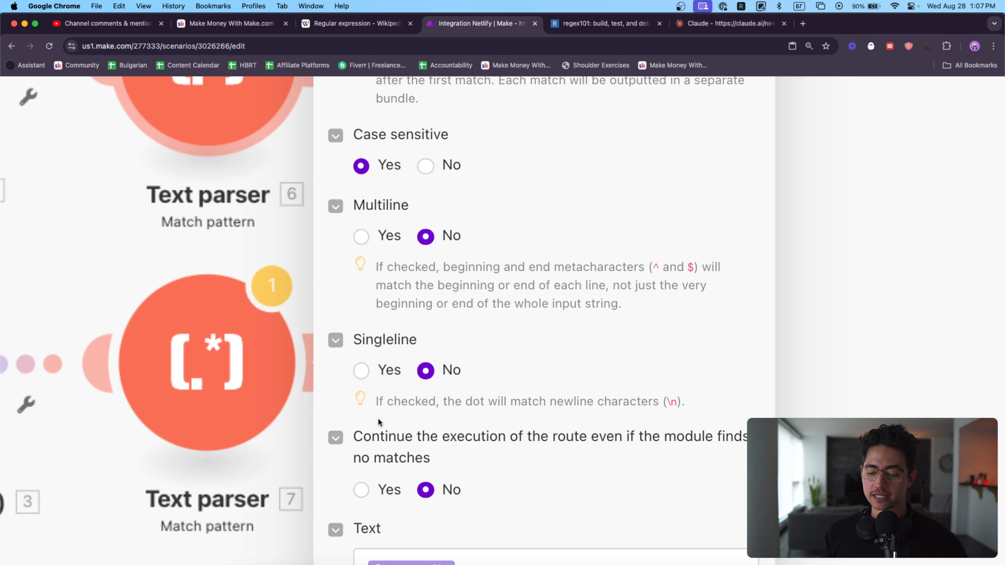
scroll(589, 376, "down", 5)
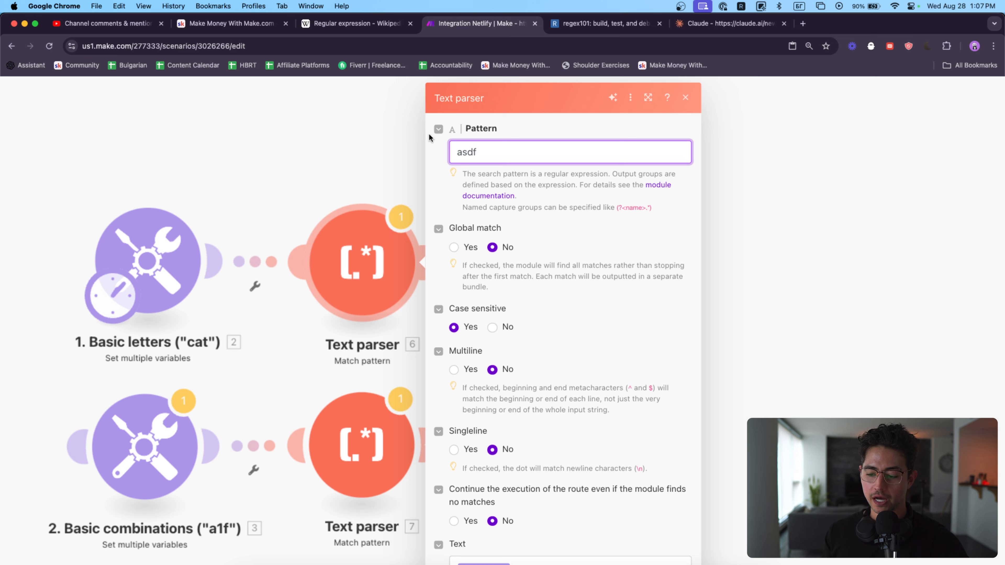
Step: Set Global match to Yes in the first row's Text parser
left_click(460, 247)
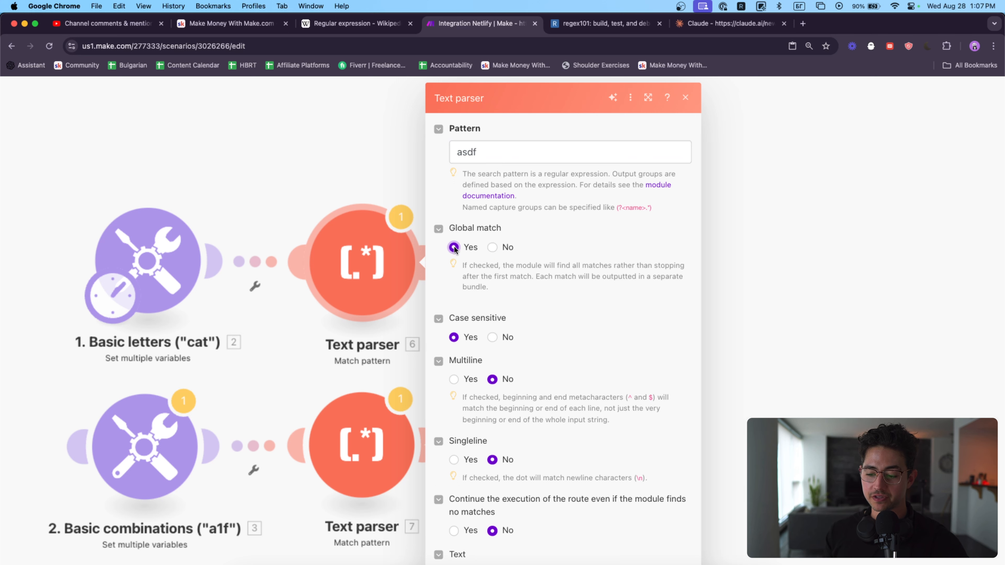
left_click(496, 246)
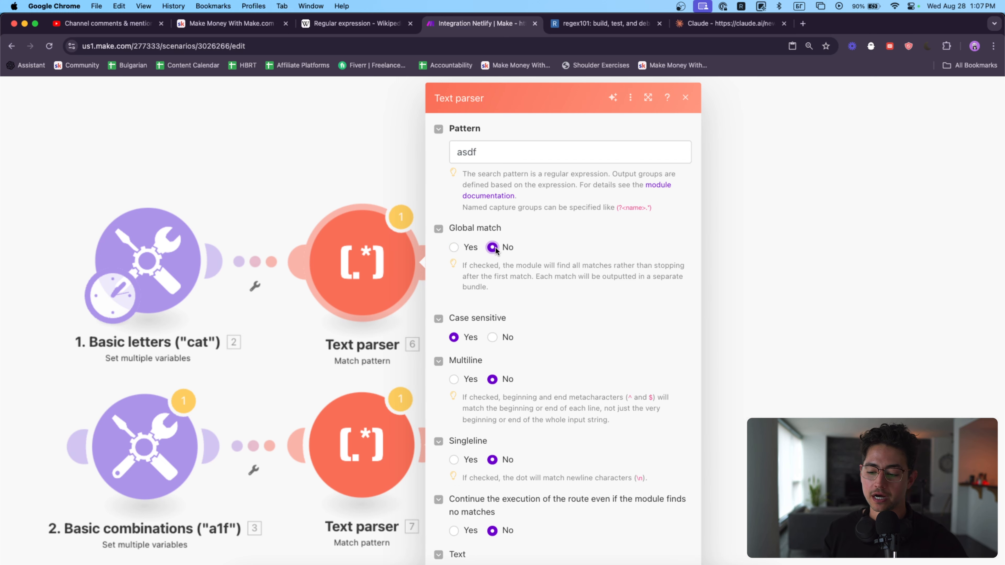
left_click(502, 159)
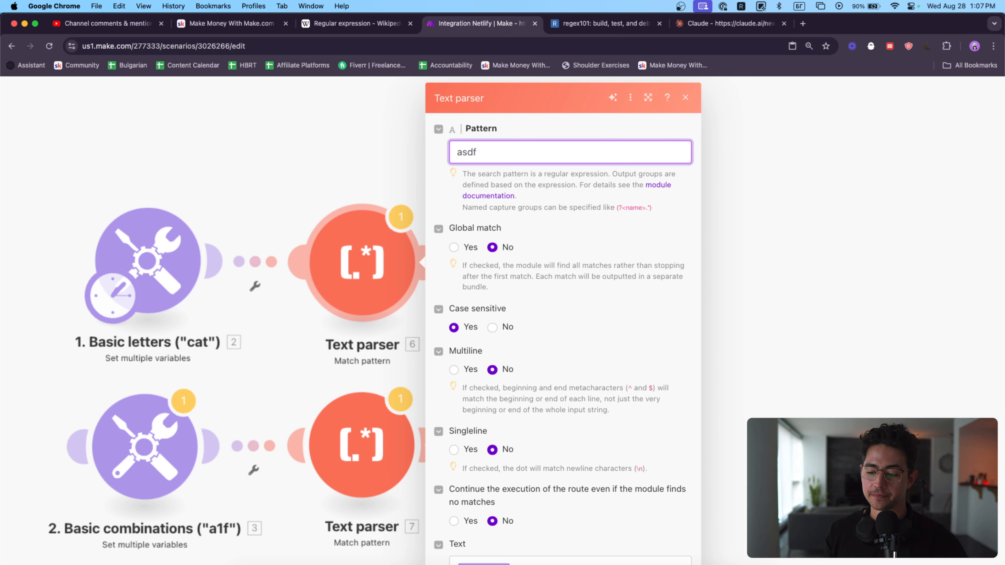
type("\\")
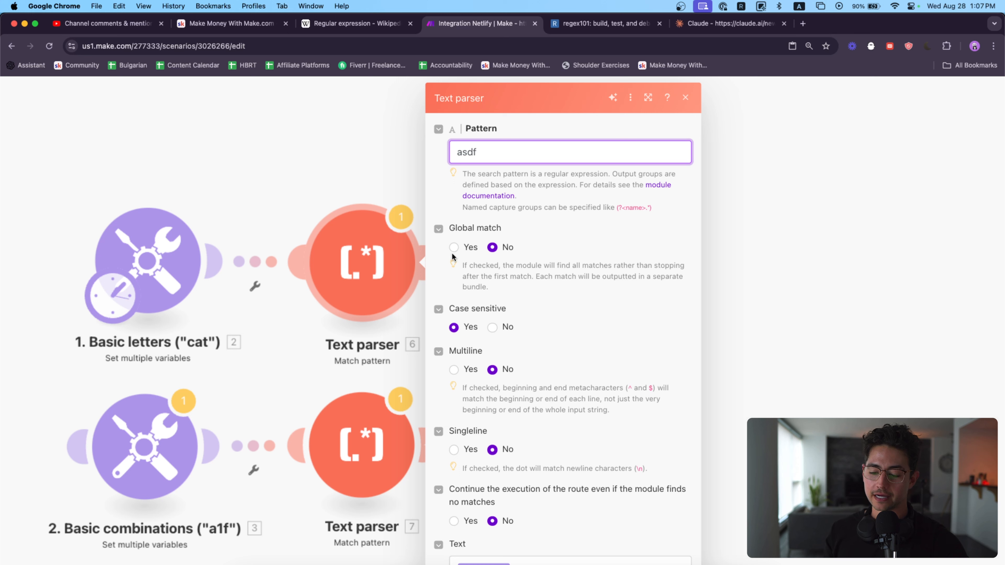
left_click(454, 247)
Step: Re-enter "asdf" as the first row's Text parser pattern and save the module settings
left_click(517, 151)
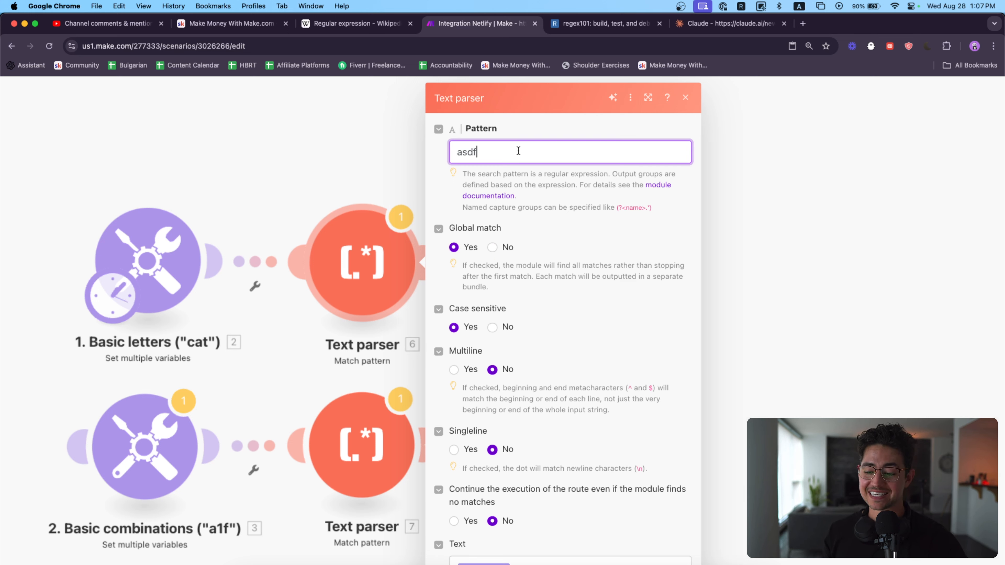
type("sdf3eoijf3e/")
left_click_drag(549, 152, 476, 152)
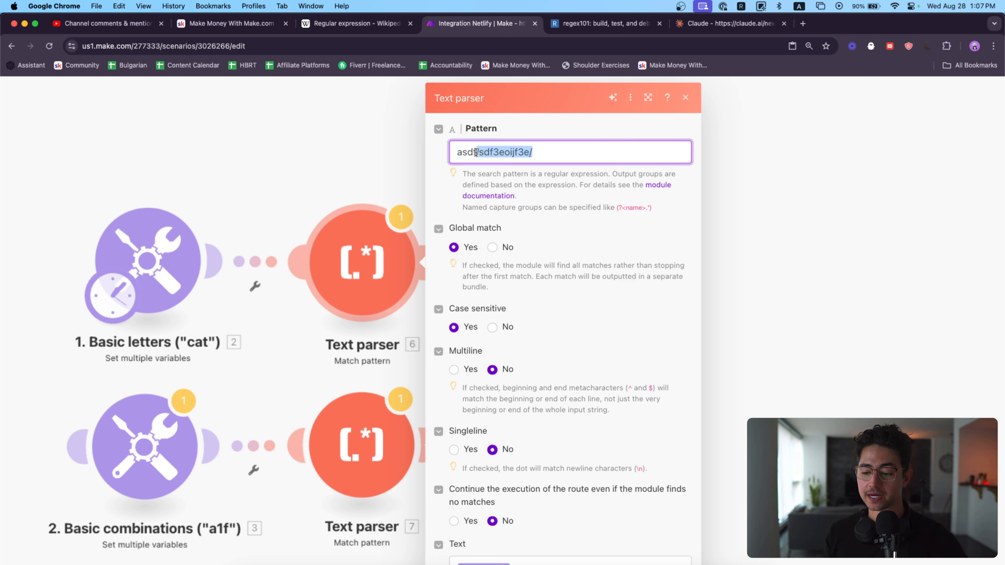
key("super+a")
key("BackSpace")
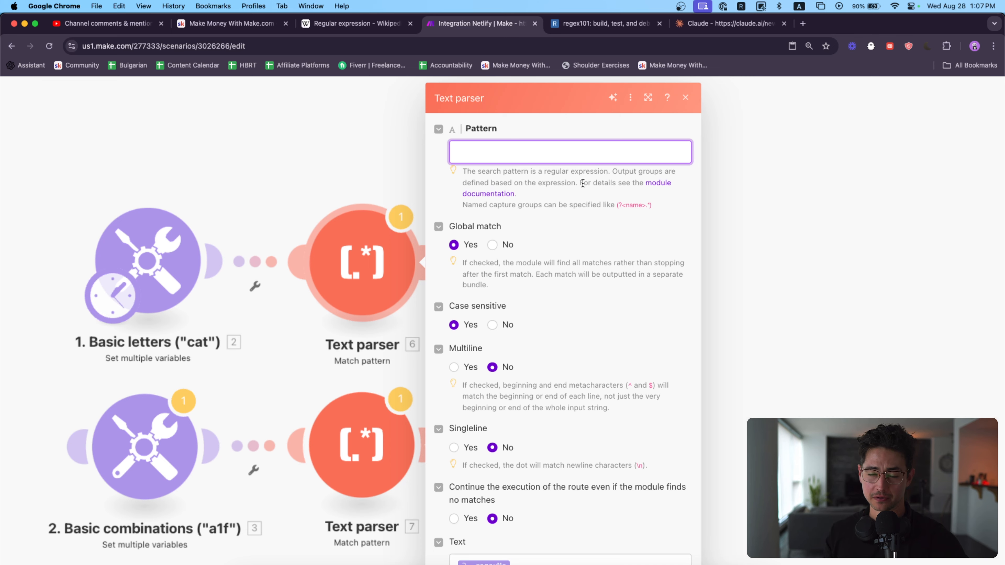
type("asdf")
scroll(610, 277, "down", 3)
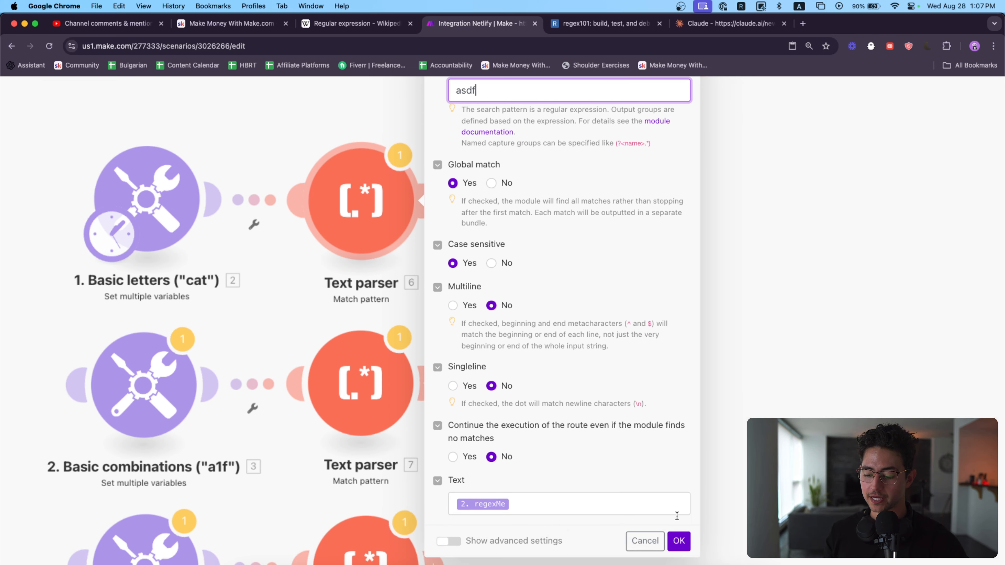
left_click(676, 541)
Step: Copy the entire regexMe sample text from the "1. Basic letters" module and switch to regex101
left_click(293, 226)
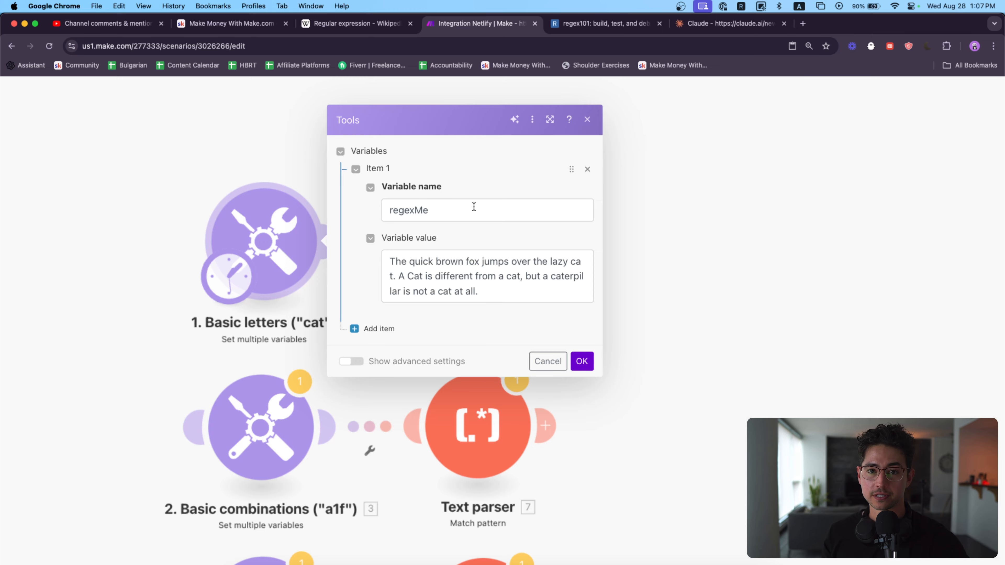
left_click(527, 289)
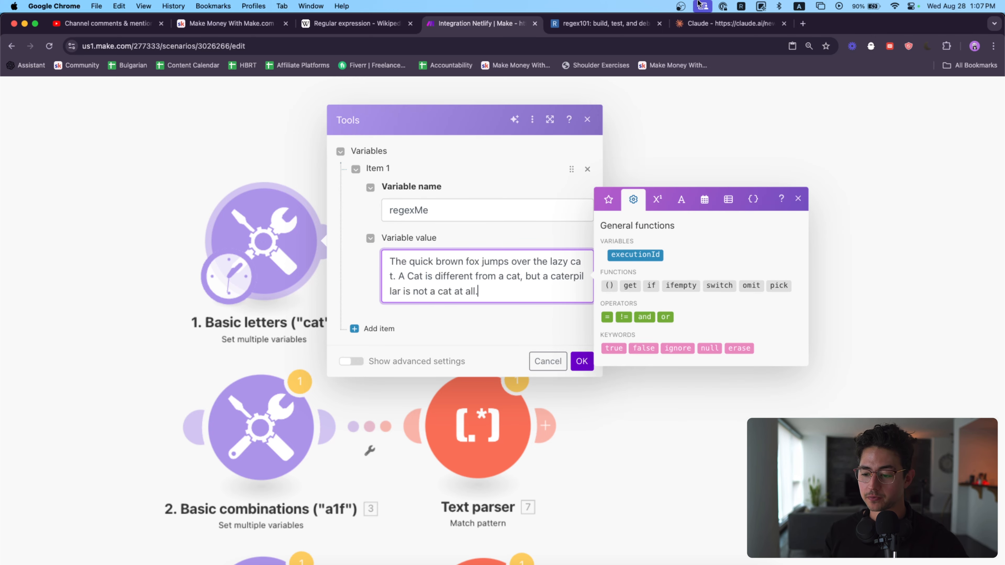
key("super+a")
left_click(625, 22)
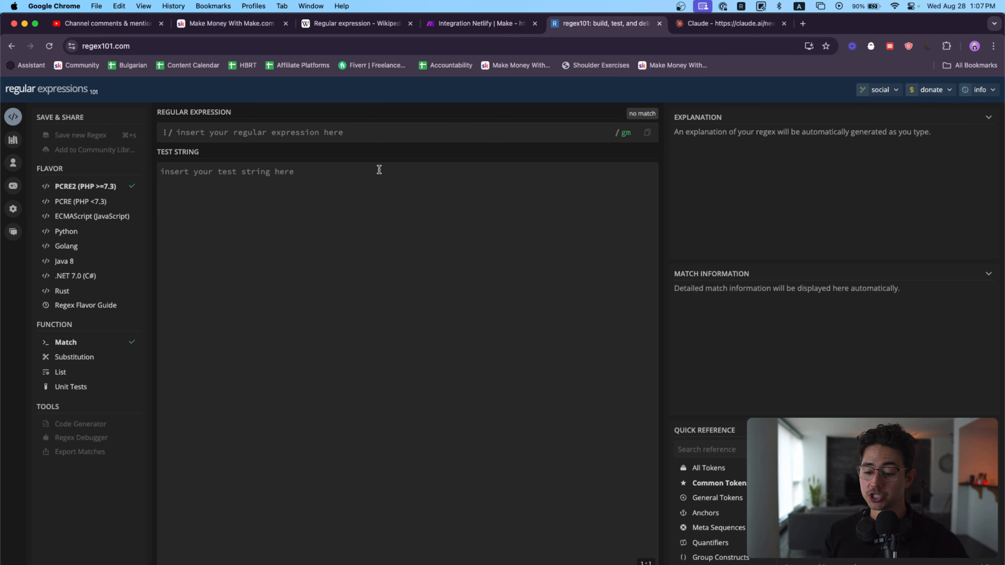
left_click(373, 185)
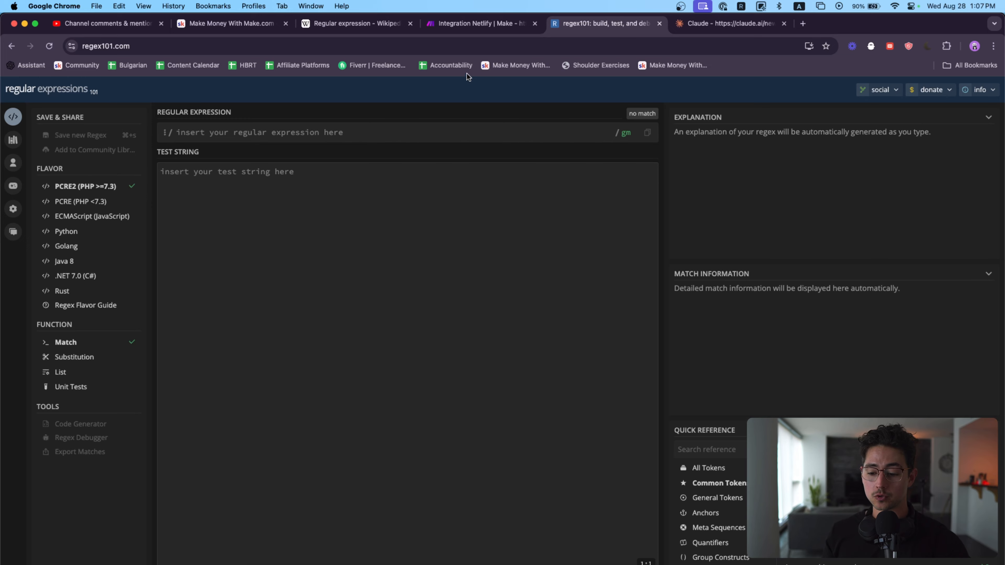
Step: Search Google for "regex 101" and for "regex tester"
left_click(495, 49)
type("regex 101")
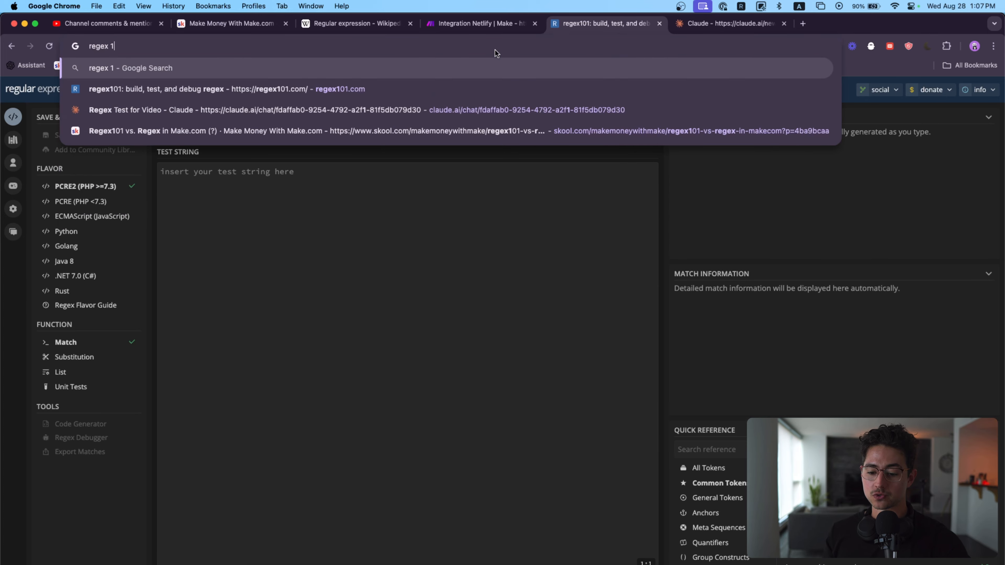
key("Return")
triple_click(282, 106)
type("regex tester")
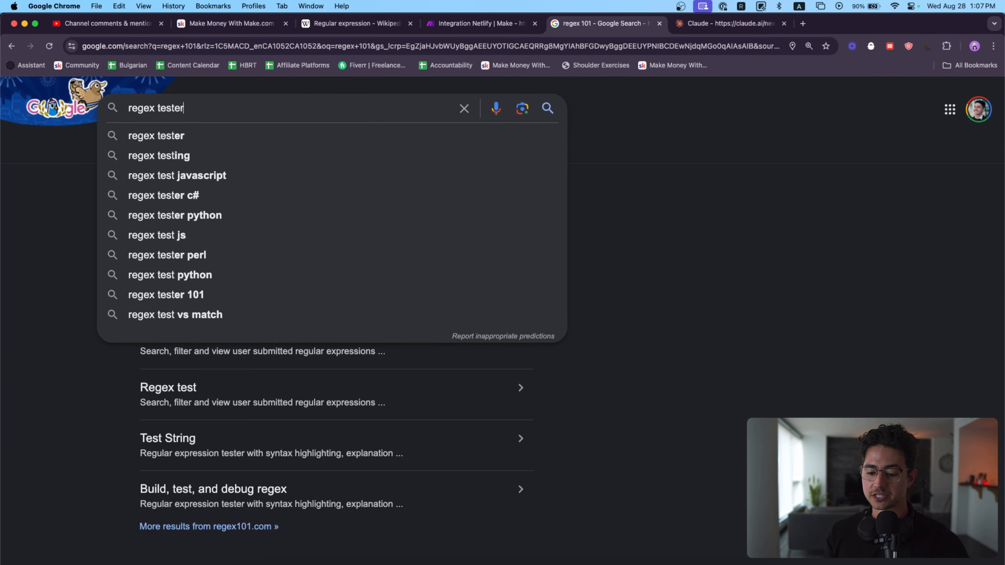
key("Return")
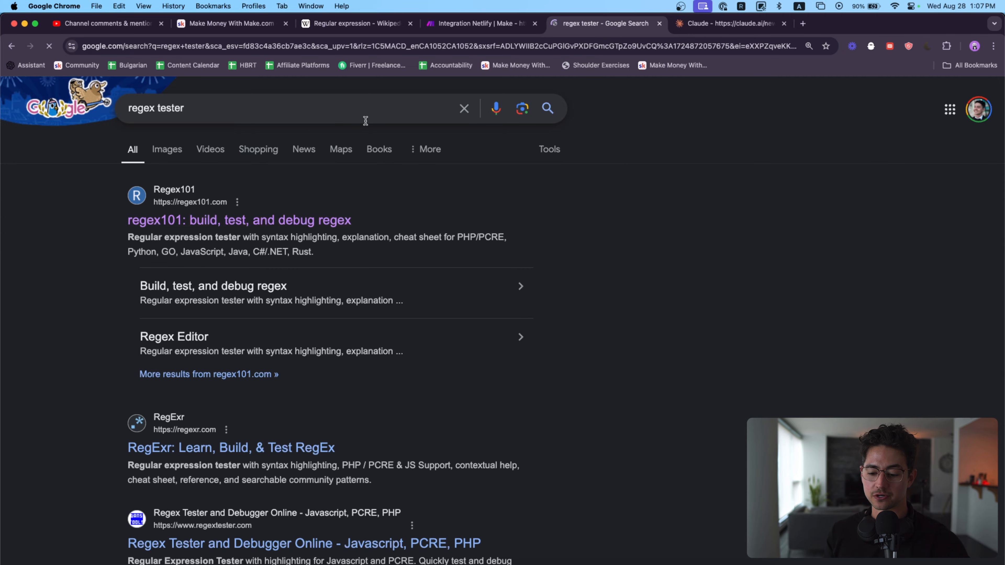
Step: Open RegExr and Regex Tester and Debugger Online from the search results in separate tabs and compare the two sites
scroll(297, 232, "down", 5)
left_click(274, 308, "super")
scroll(285, 308, "down", 2)
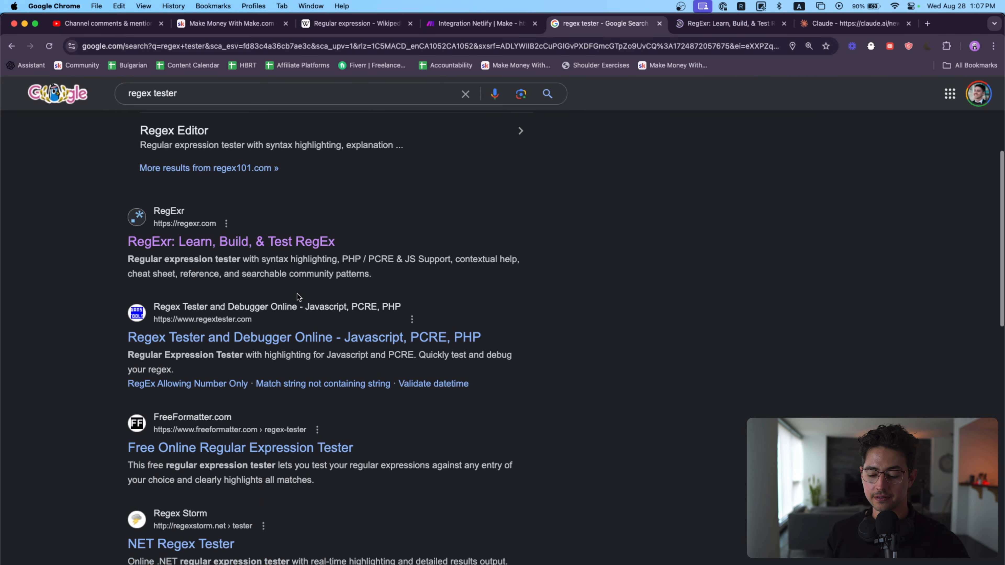
left_click(293, 317, "super")
left_click(657, 24)
key("ctrl+Tab")
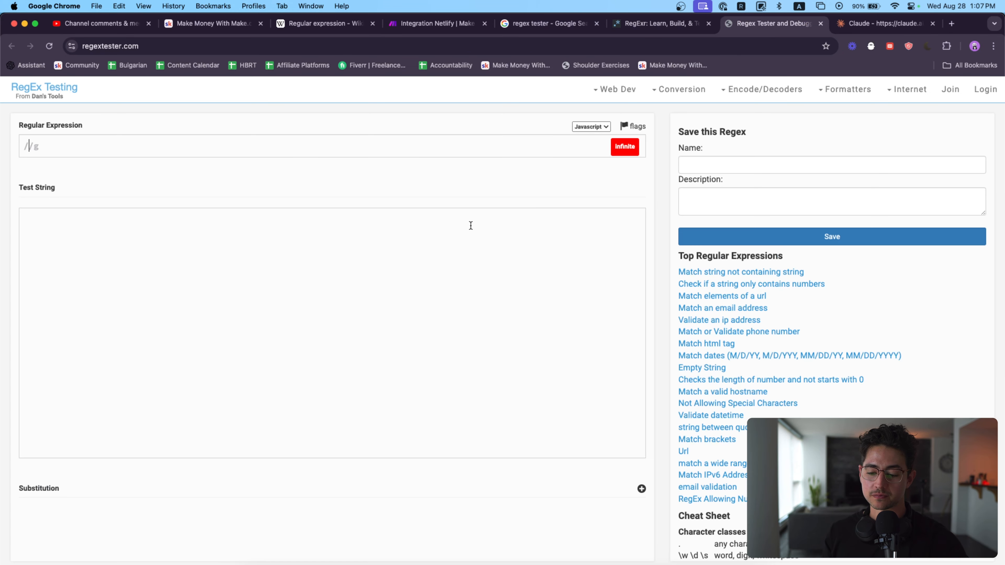
key("ctrl+shift+Tab")
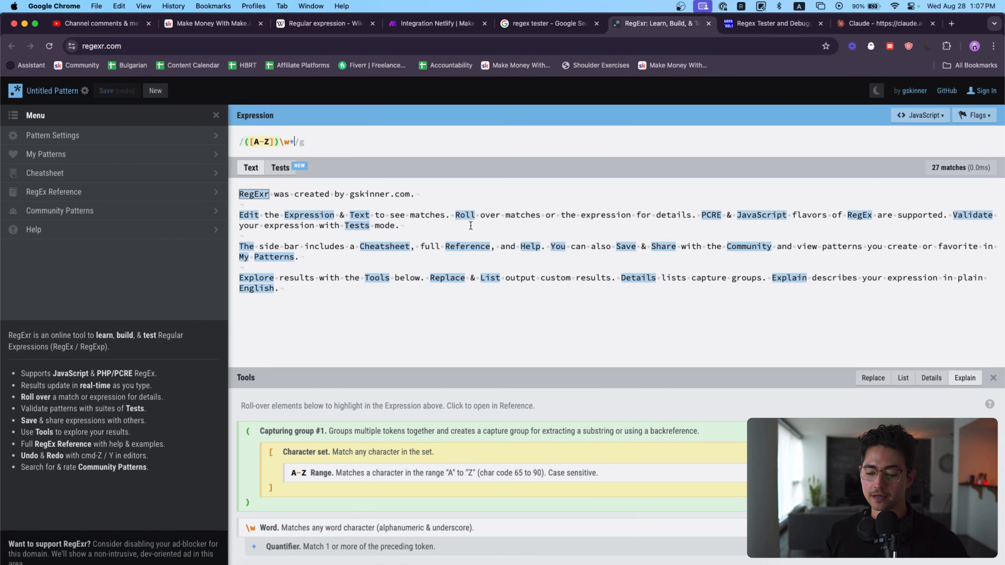
Step: Examine RegExr's sample text and expression and Regex Tester's empty test string, and close both sites
left_click_drag(381, 290, 233, 192)
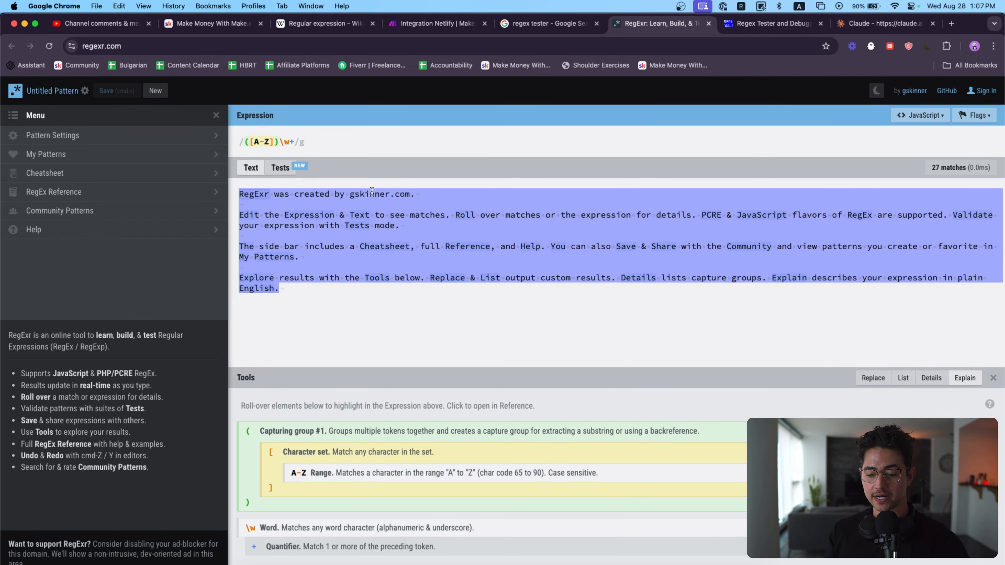
left_click(333, 146)
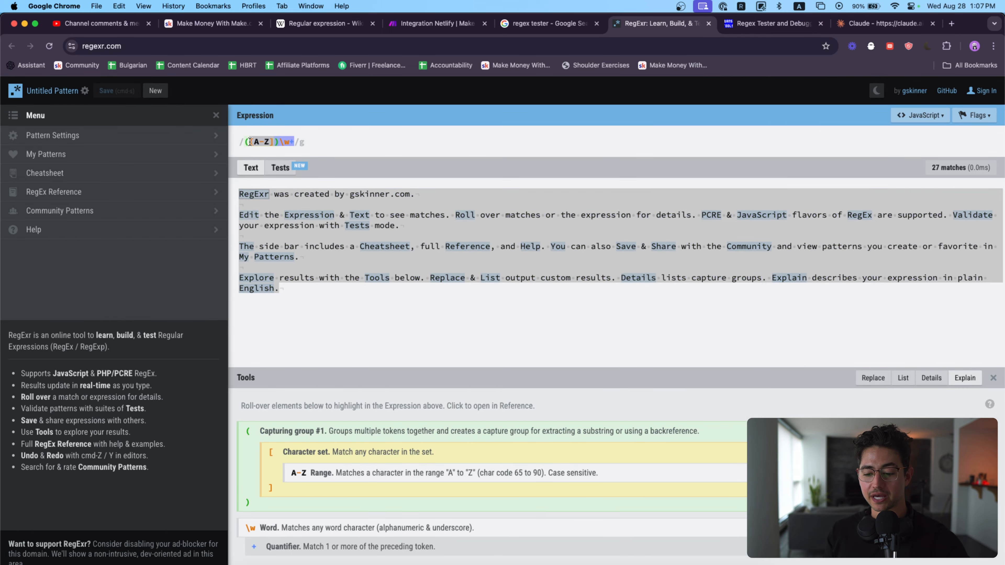
key("super+w")
left_click(241, 252)
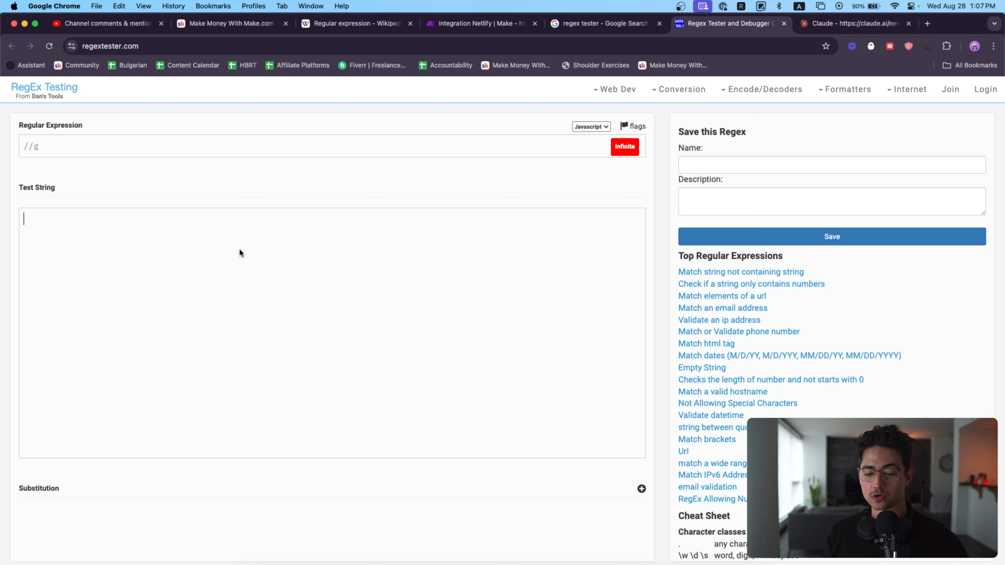
key("super+w")
Step: Open "regex101: build, test, and debug regex" from the search results
scroll(293, 215, "up", 1)
scroll(293, 215, "up", 5)
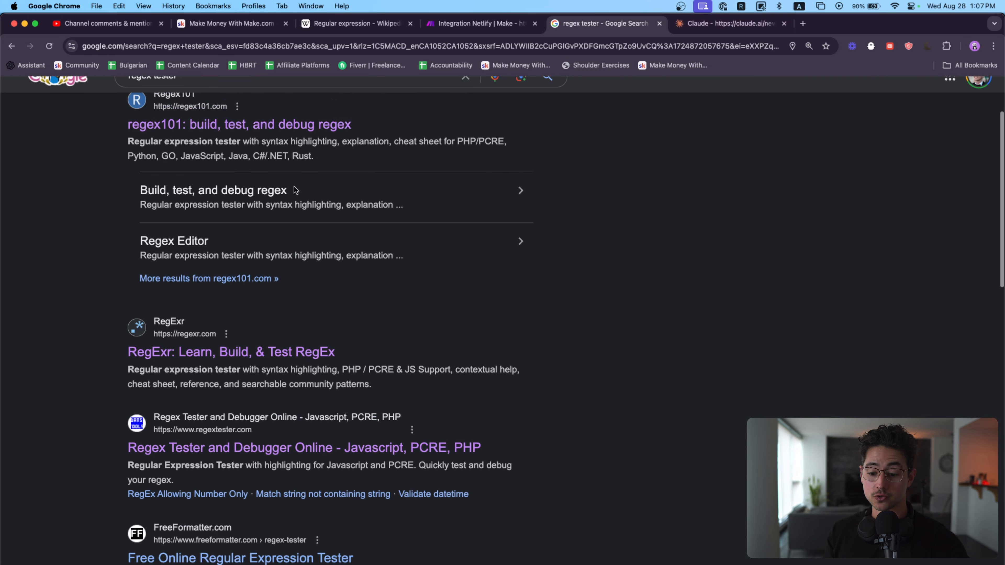
left_click(294, 221)
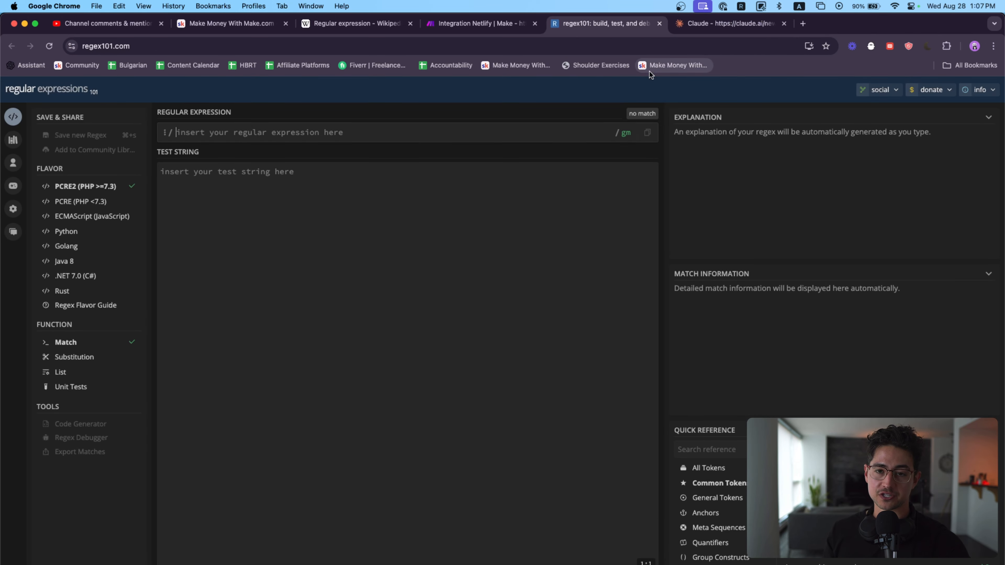
Step: Copy the regexMe sample text from the Make scenario into regex101's test string
left_click(485, 23)
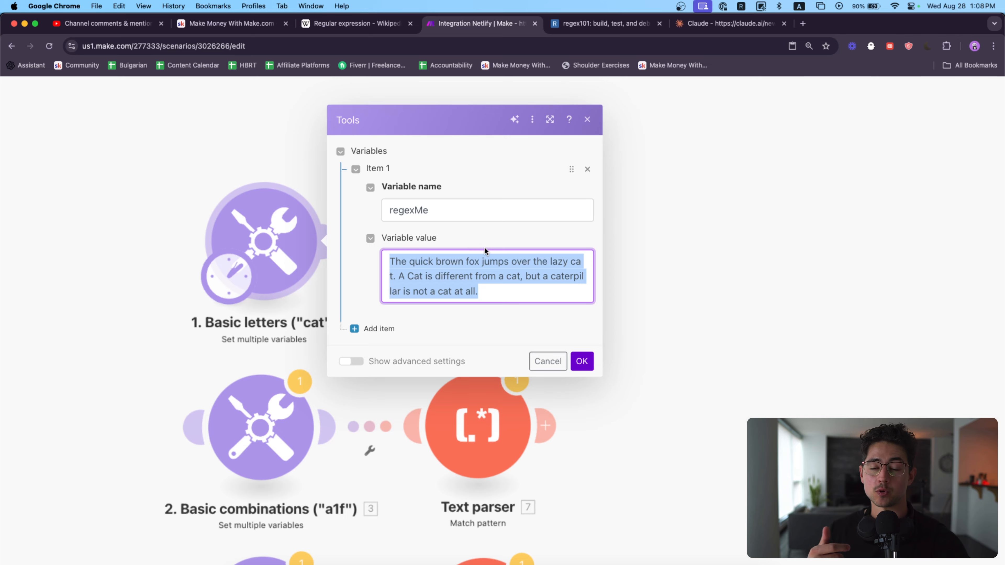
key("ctrl+Tab")
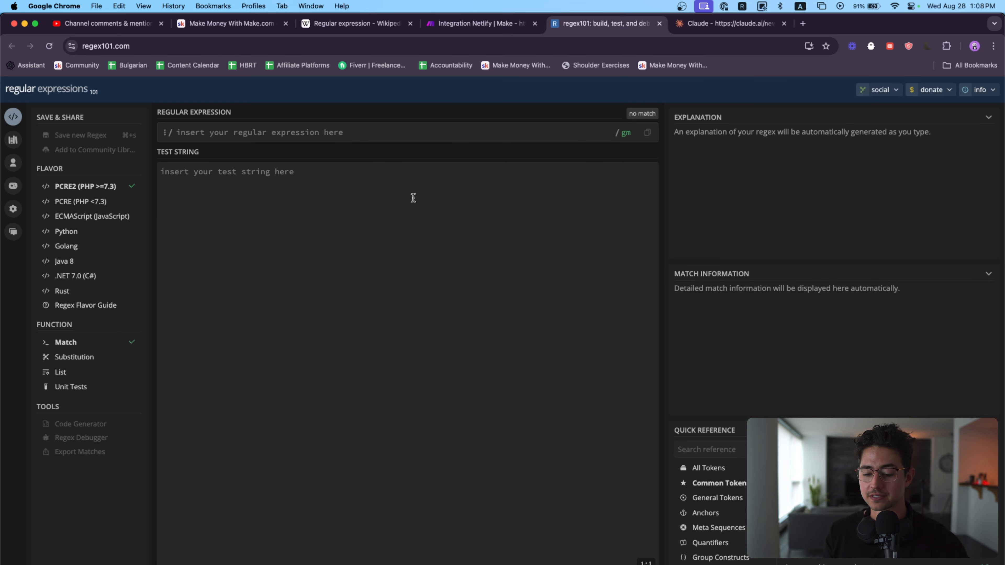
left_click(324, 173)
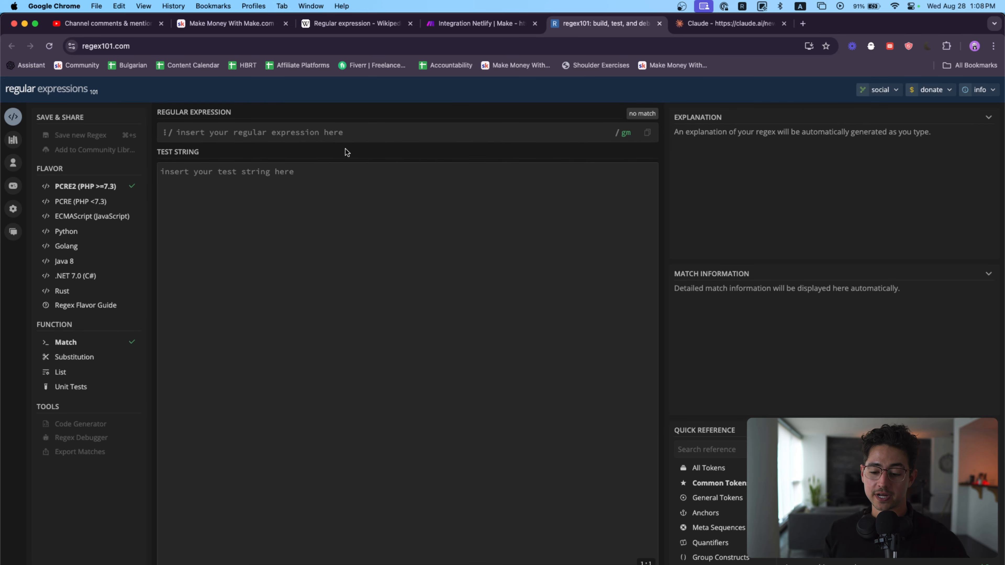
left_click(272, 46)
left_click(287, 204)
type("The quick brown fox jumps over the lazy cat. A Cat is different from a cat, but a caterpillar is not a cat at all.")
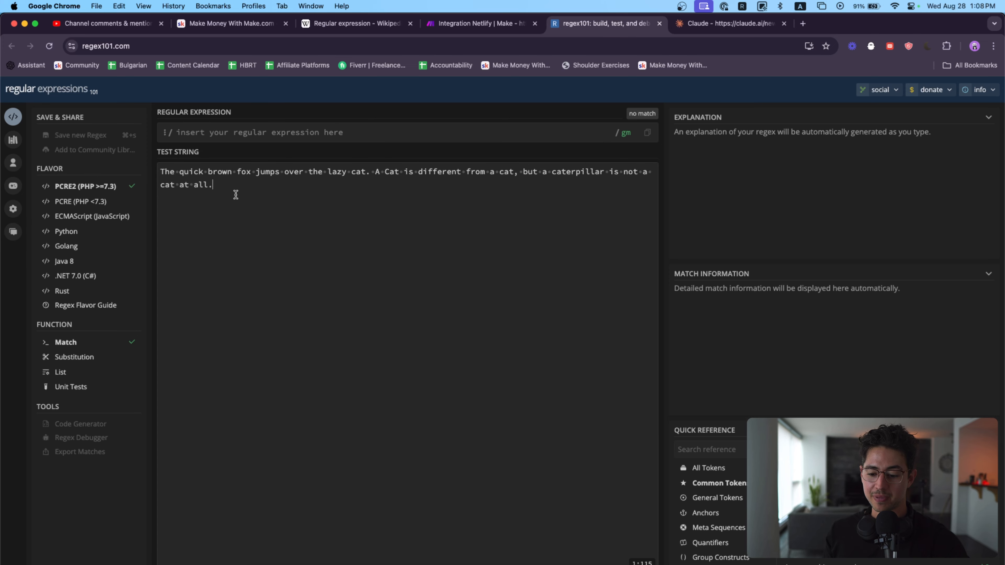
Step: Examine the whole pasted test string and the regular expression field above it
left_click_drag(254, 194, 141, 170)
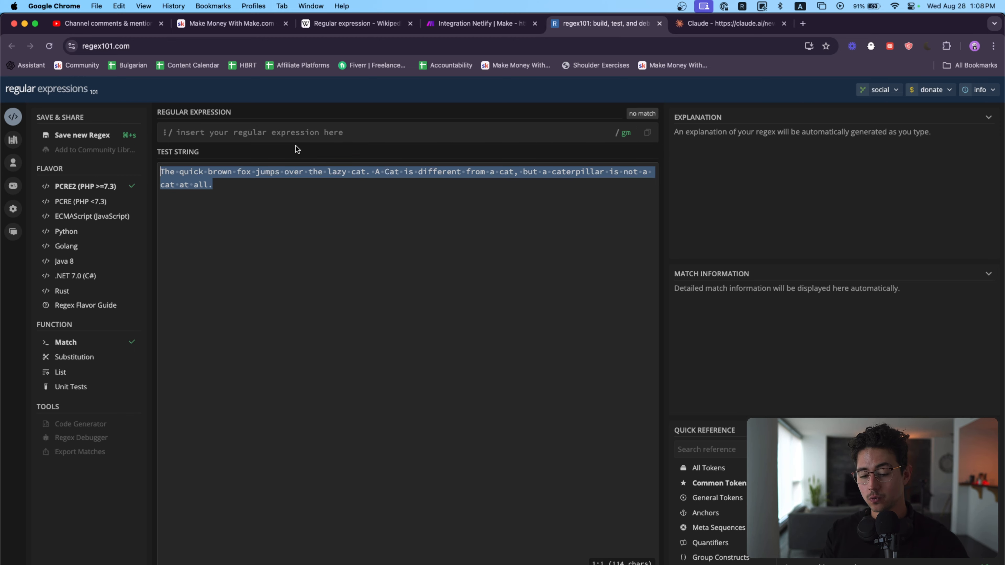
left_click(283, 222)
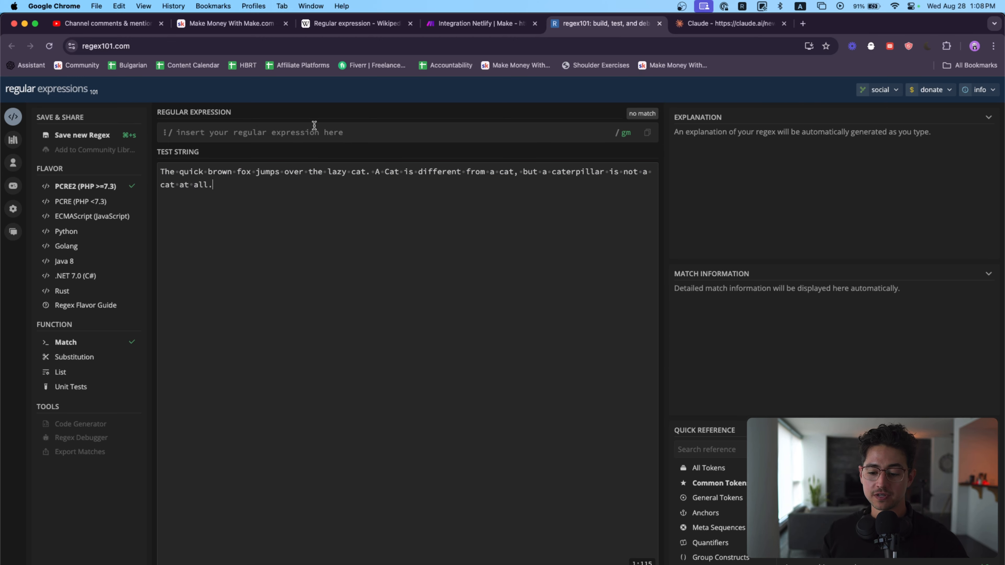
left_click(265, 131)
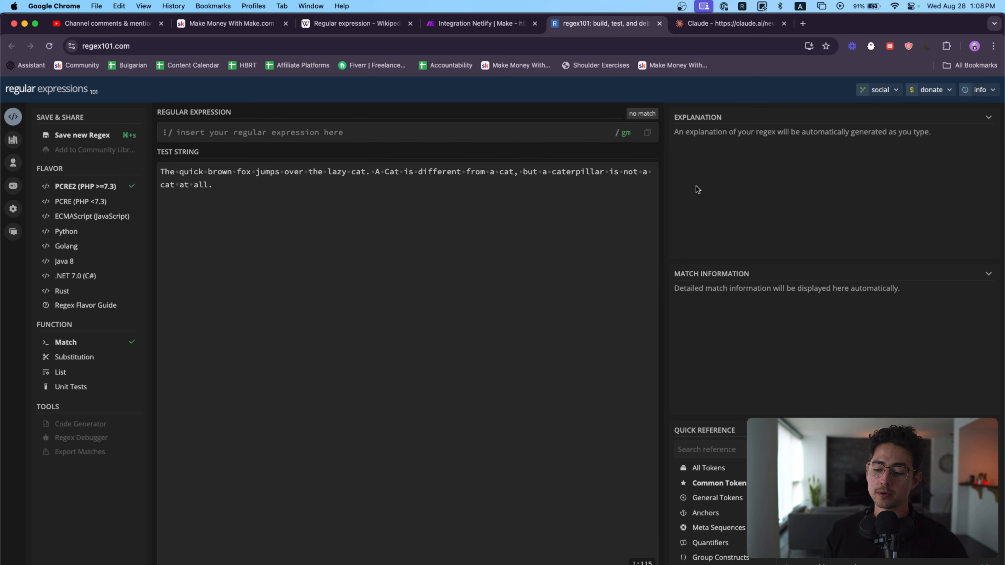
Step: Widen the explanation and quick reference area and view All Tokens before returning to Common Tokens
left_click_drag(665, 270, 551, 277)
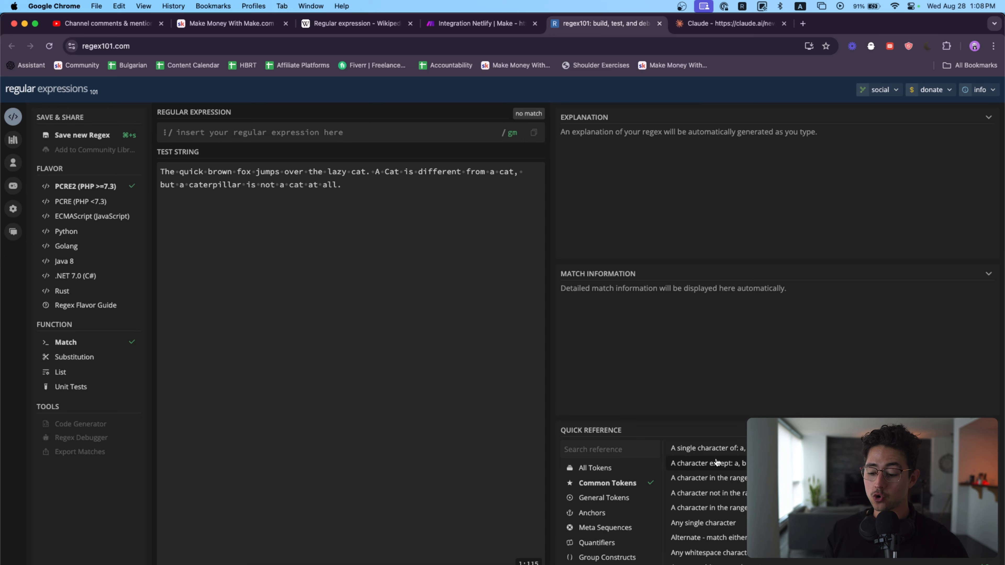
left_click(612, 471)
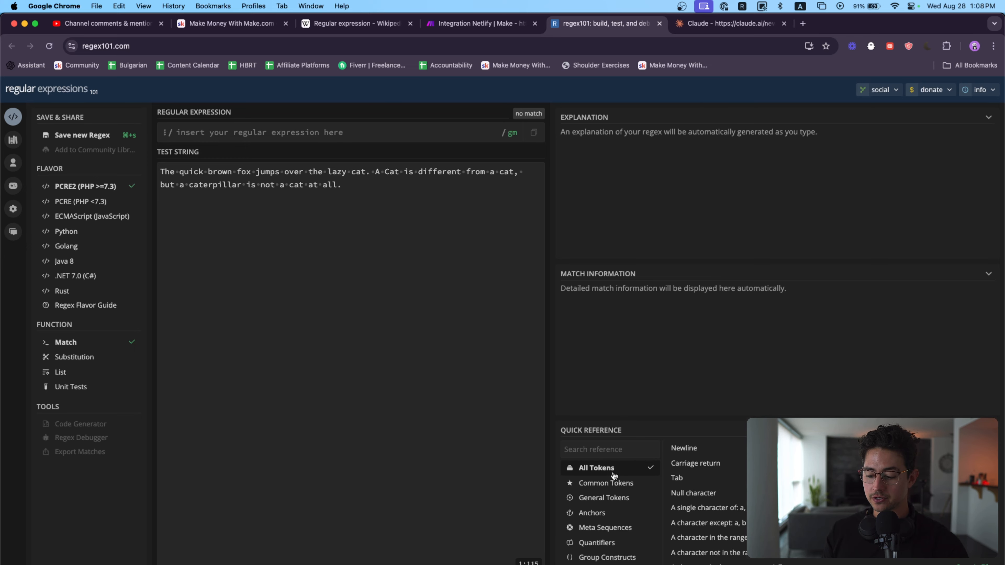
left_click(613, 483)
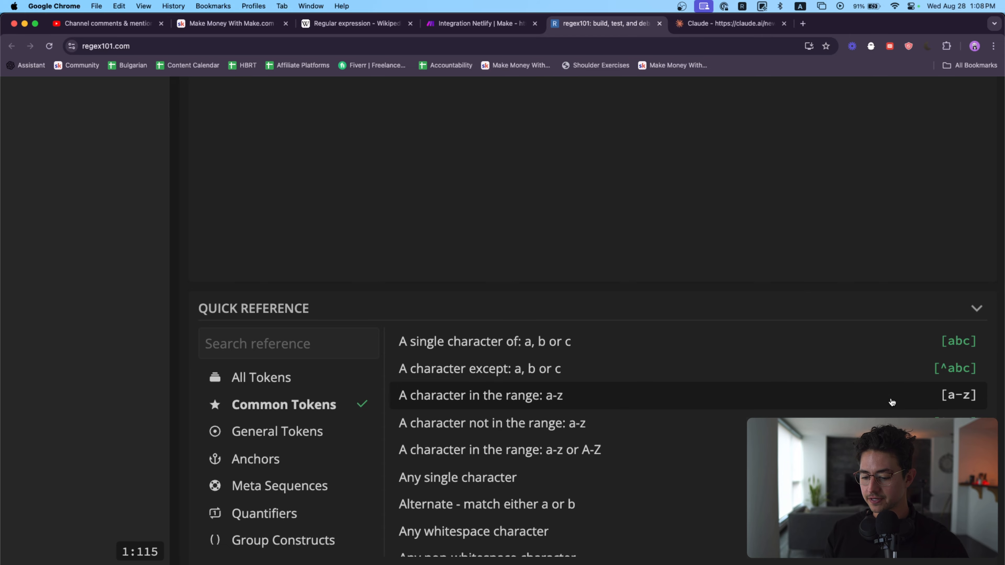
Step: Examine the Common Tokens in the quick reference, from character sets and ranges to quantifiers and string boundaries
key("super+minus")
key("super+minus")
key("super+minus")
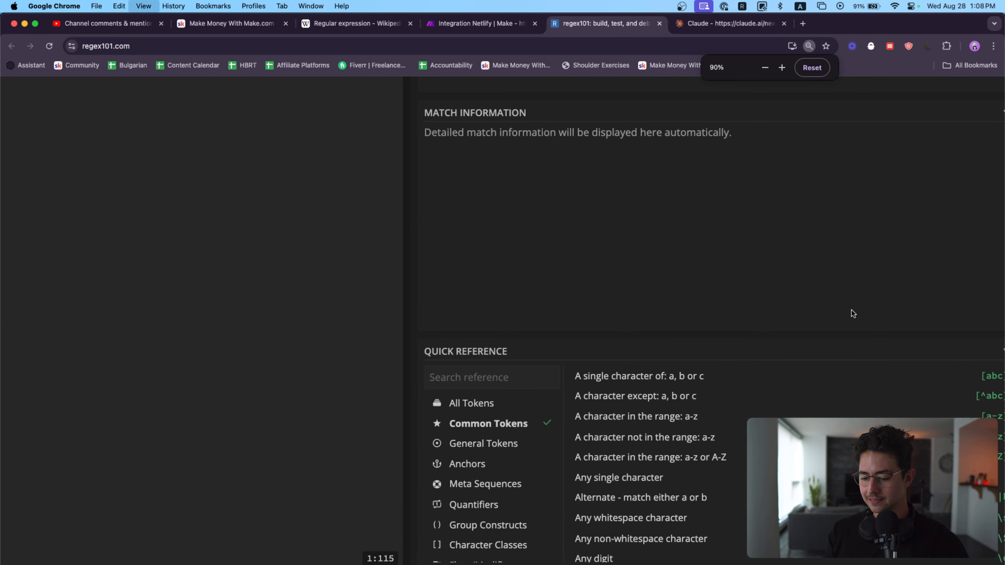
key("super+minus")
key("super+minus")
key("super+minus")
key("super+minus")
key("super+minus")
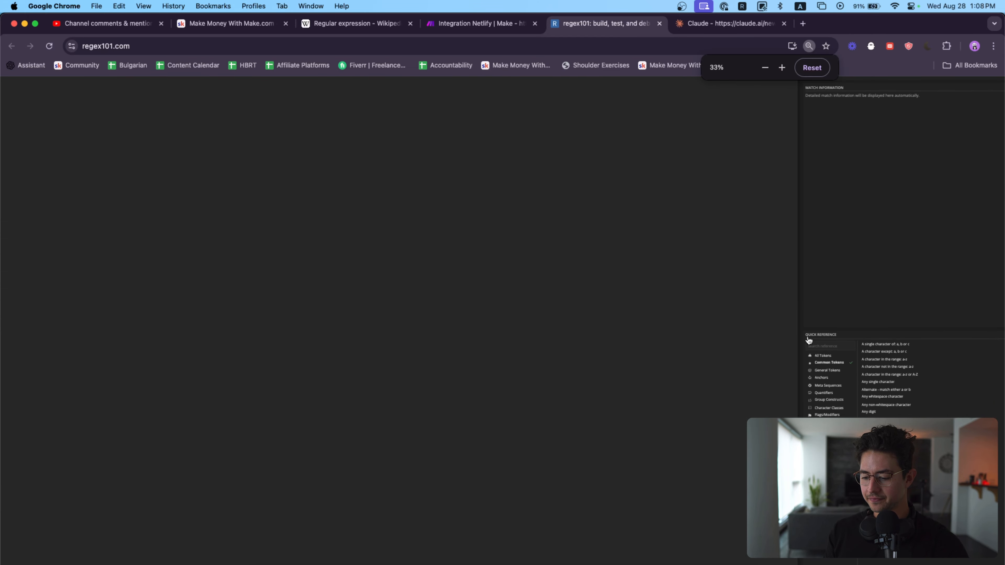
key("super+equal")
key("super+equal")
key("super+equal")
key("super+equal")
key("super+equal")
key("super+equal")
key("super+equal")
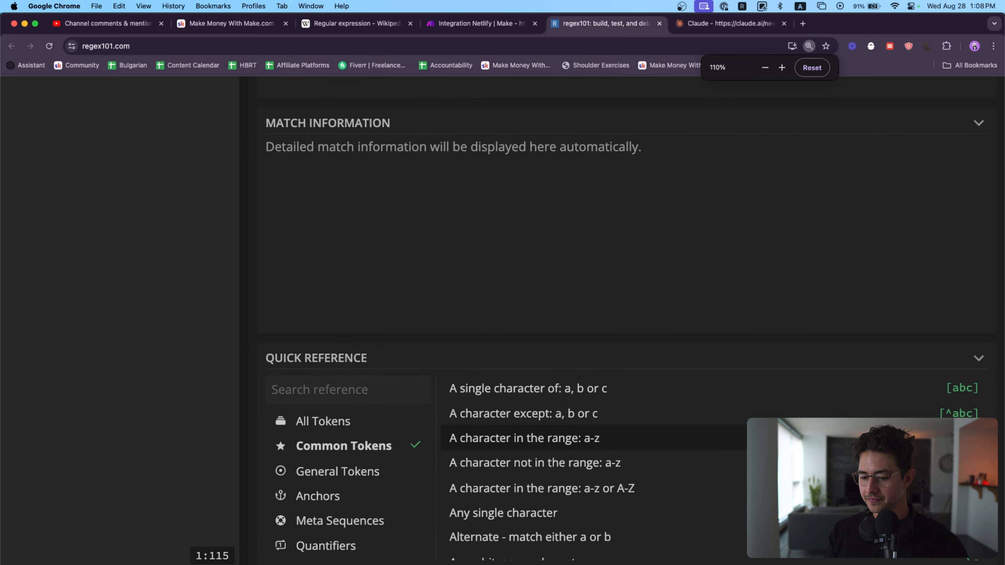
key("super+equal")
scroll(593, 439, "down", 5)
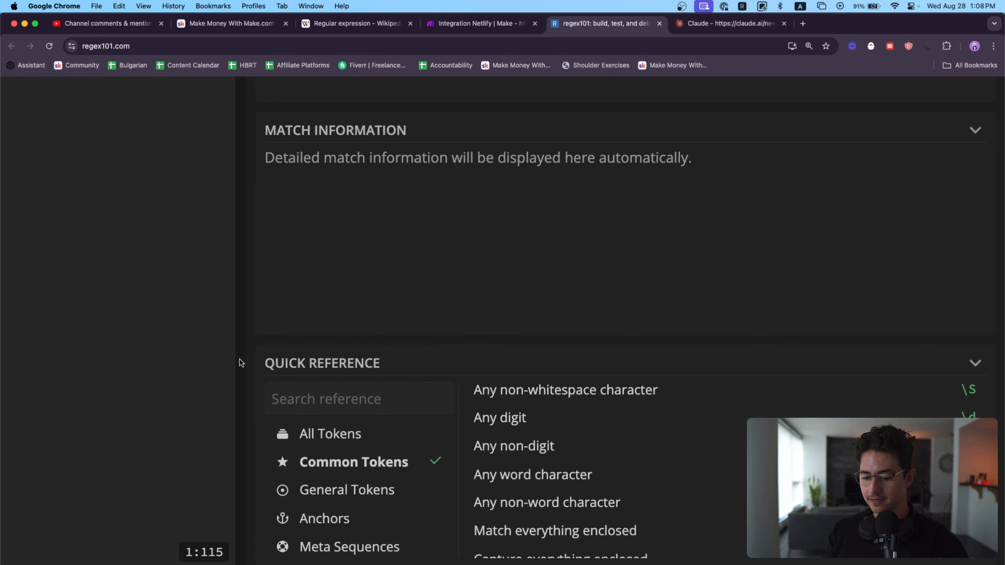
left_click_drag(243, 353, 2, 325)
scroll(348, 342, "down", 5)
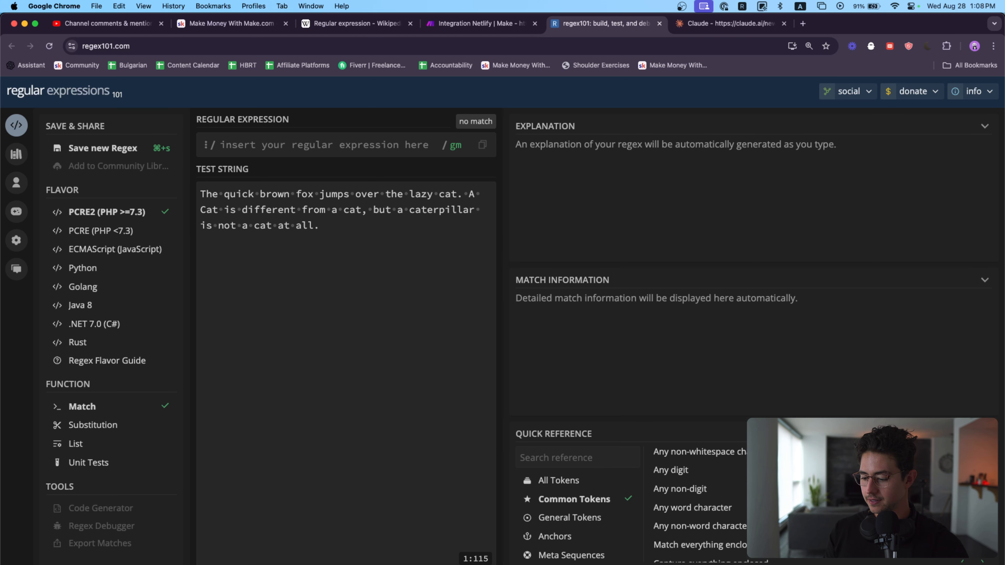
scroll(696, 507, "down", 5)
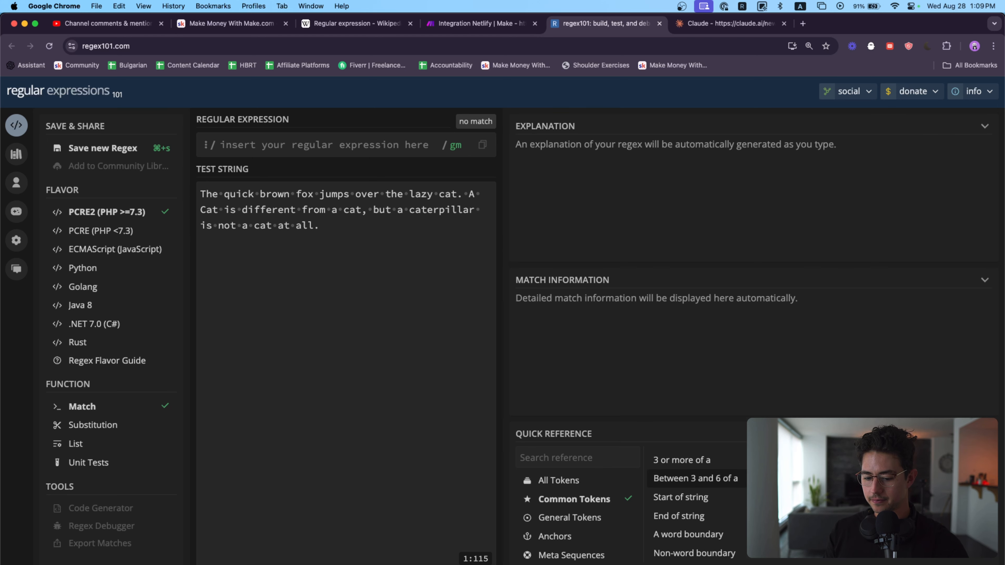
Step: Shift the browser window aside to read the symbols of the Common Tokens, and restore the window to full size
left_click_drag(845, 20, 556, 19)
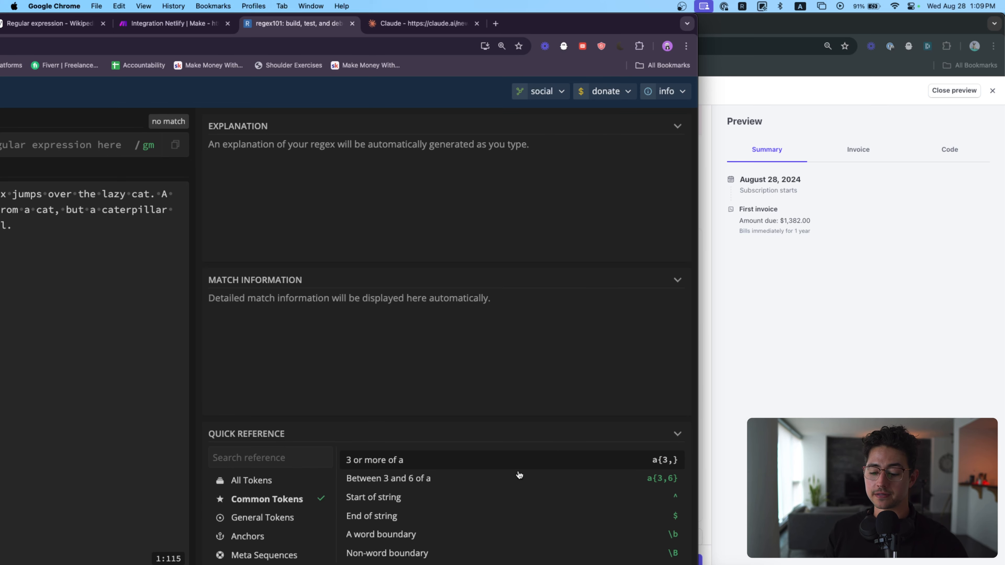
scroll(519, 475, "up", 10)
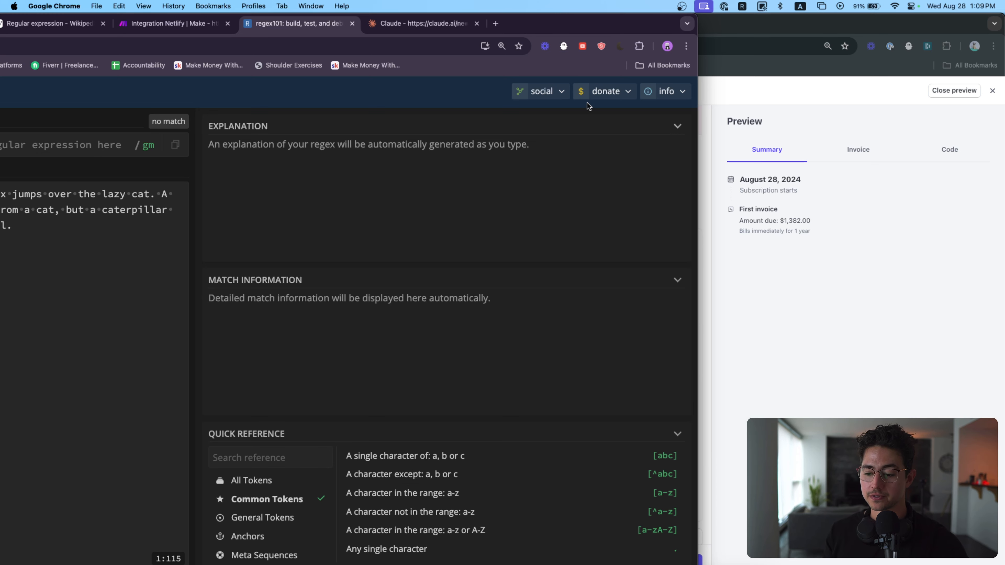
double_click(560, 19)
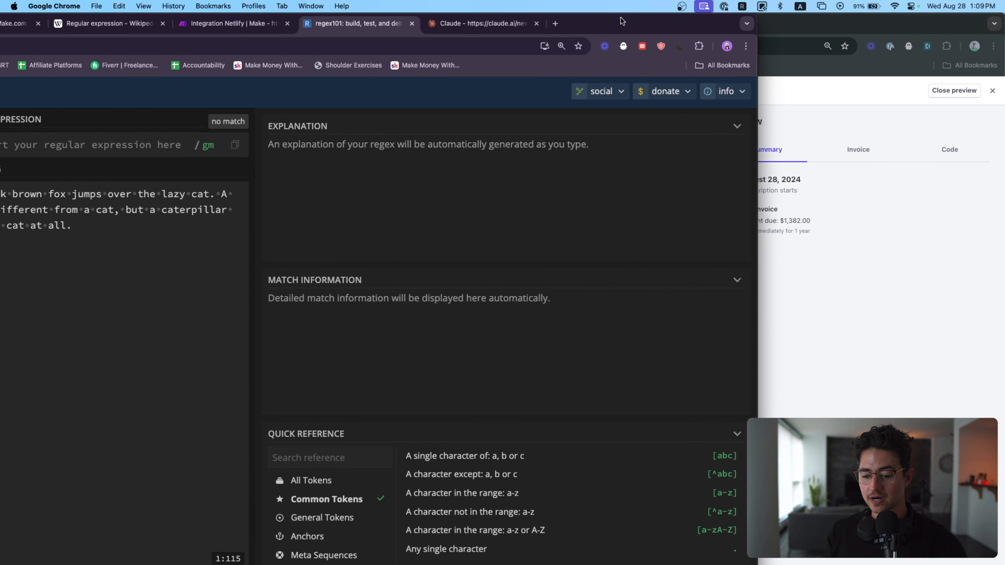
key("super+minus")
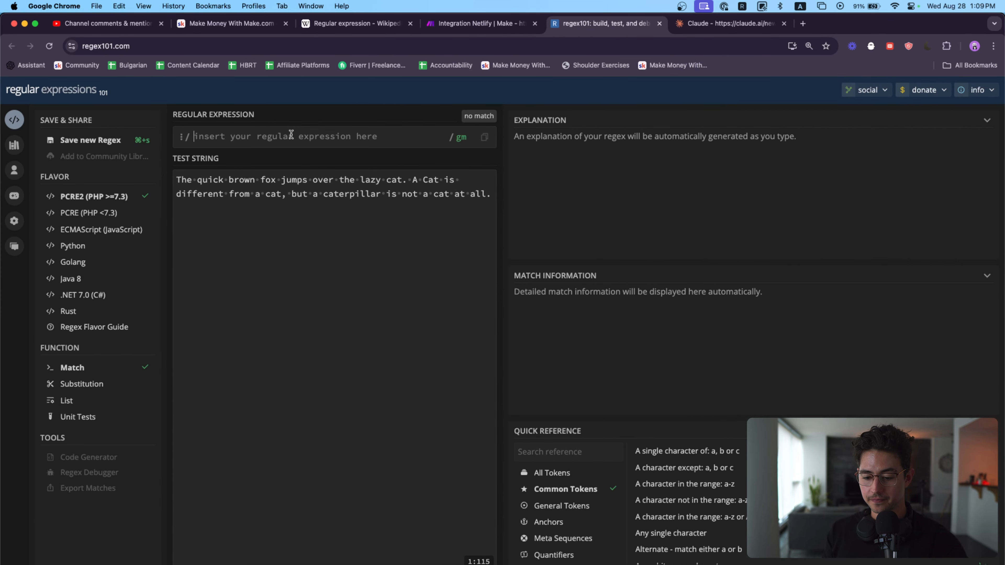
Step: Enter [a] as the regular expression and enlarge the page to examine its matches in the test string
type("[]")
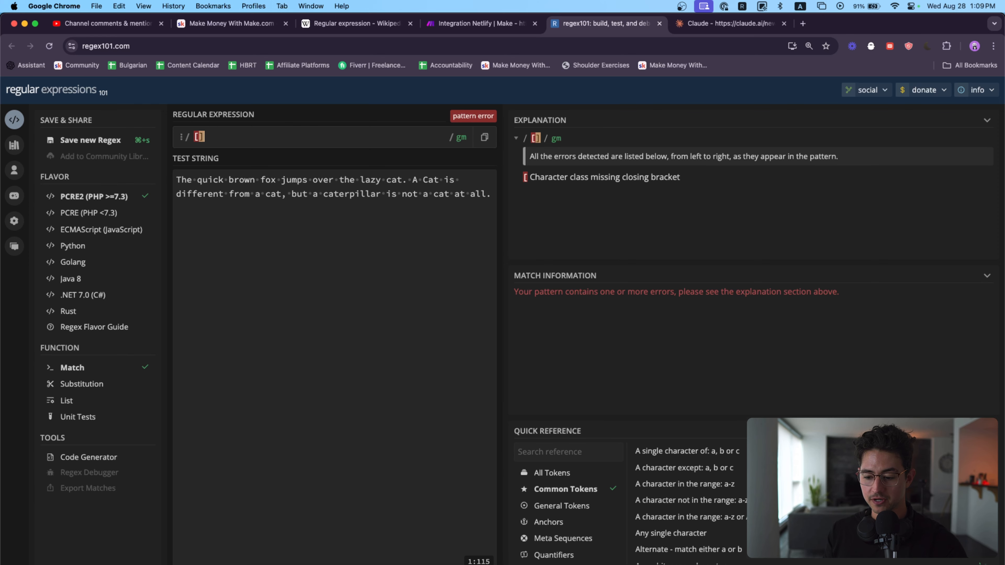
type("a")
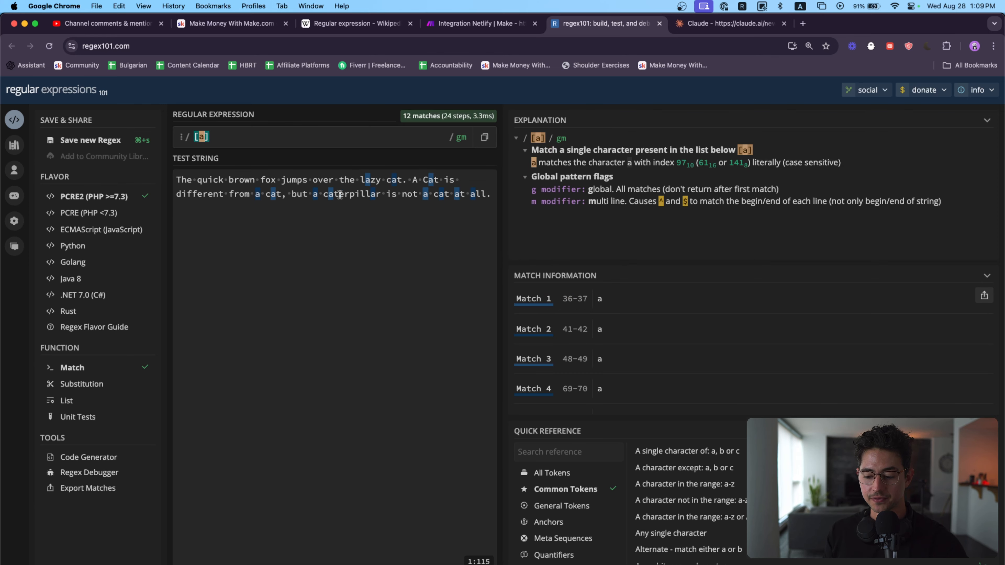
key("super+equal")
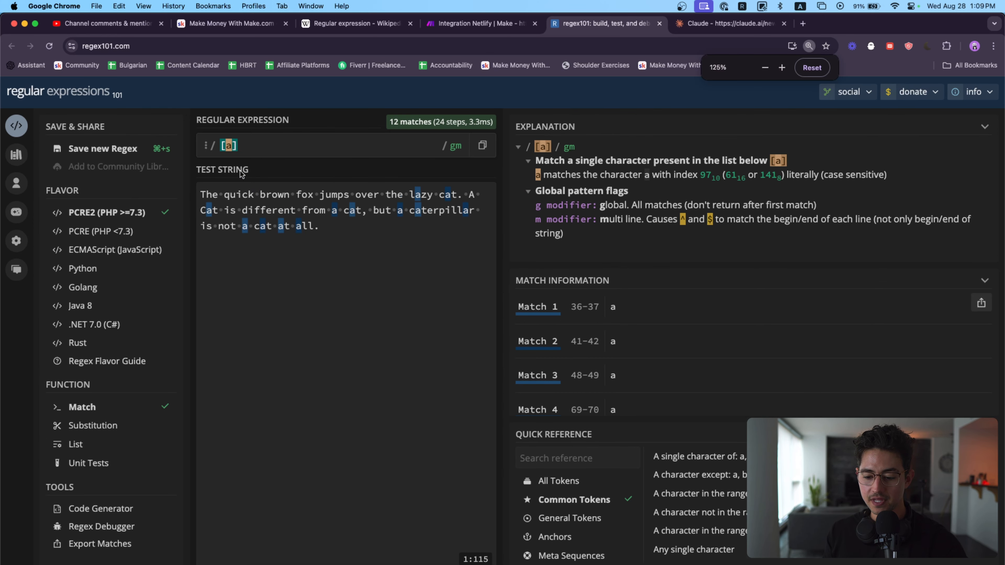
key("Left")
key("Left")
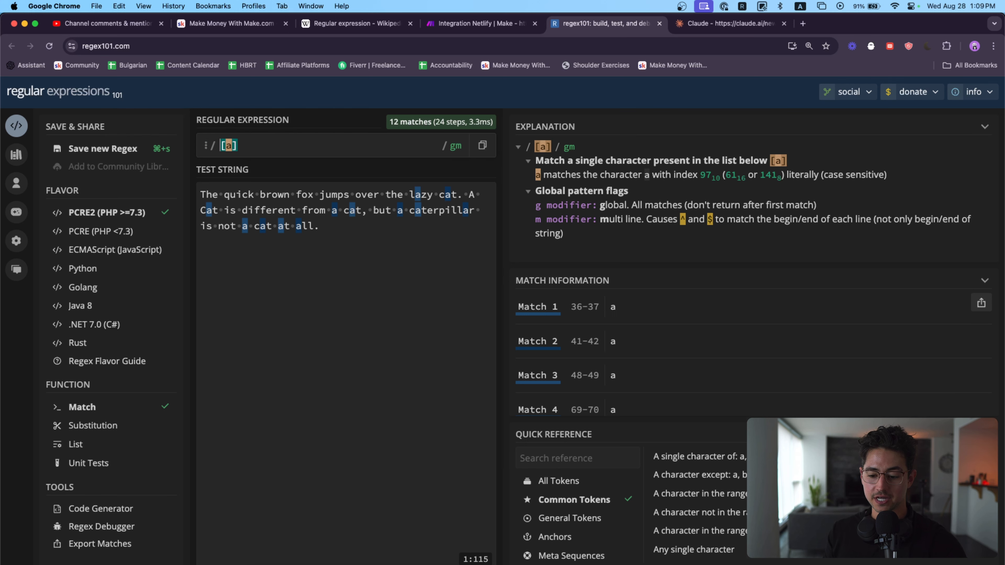
key("shift+Left")
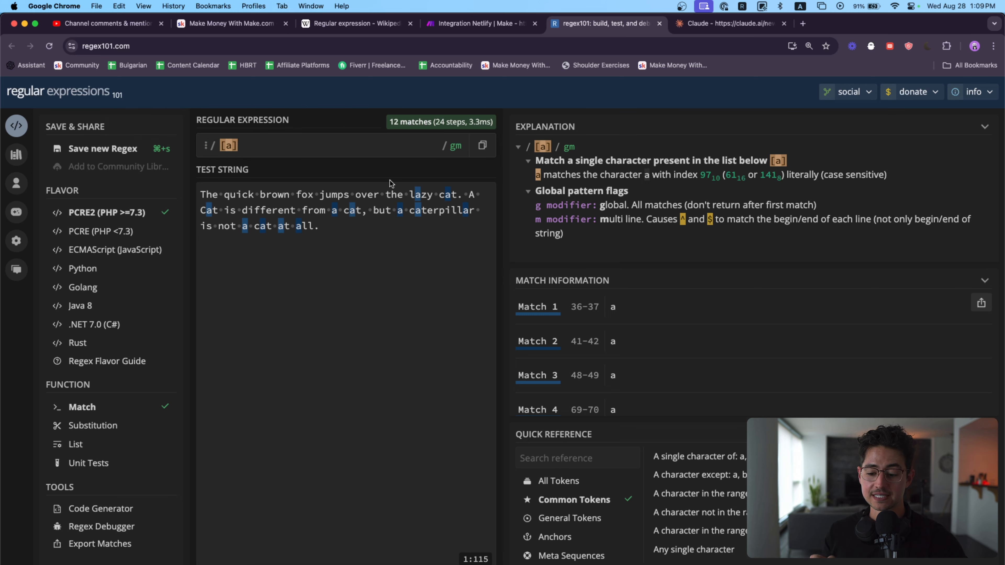
triple_click(356, 231)
left_click(357, 259)
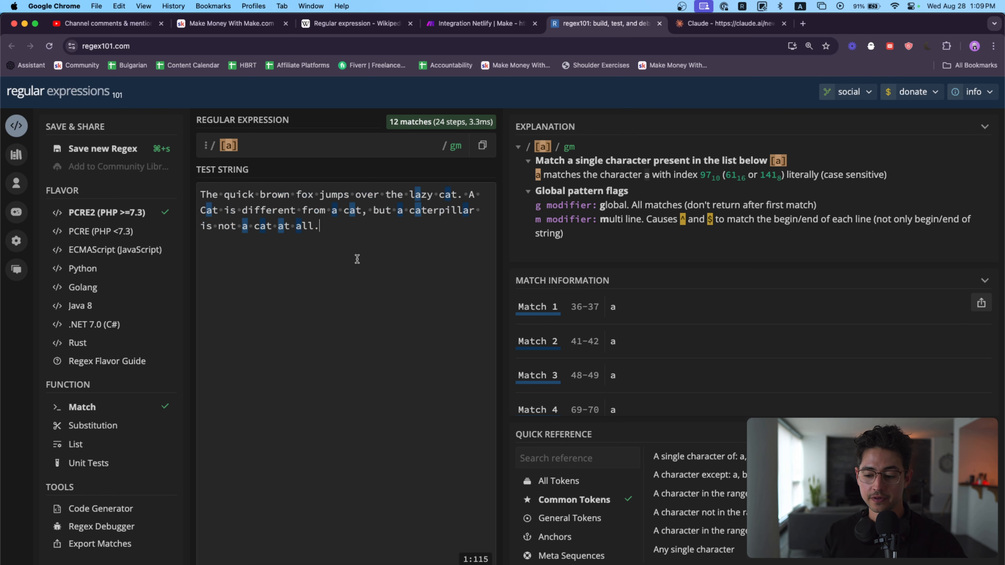
Step: Turn the global regex flag off to compare the matches, and turn it back on
left_click(457, 149)
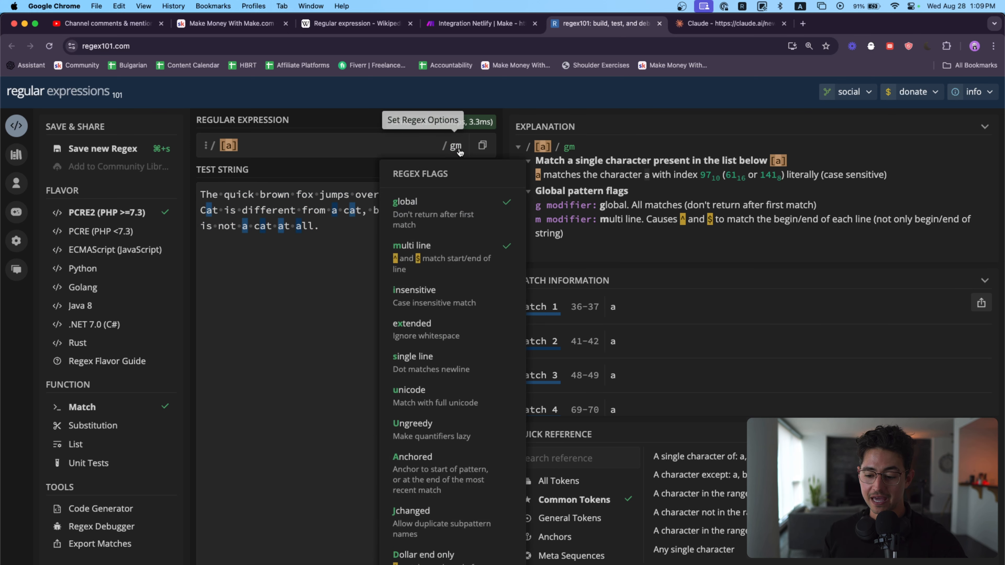
left_click(407, 206)
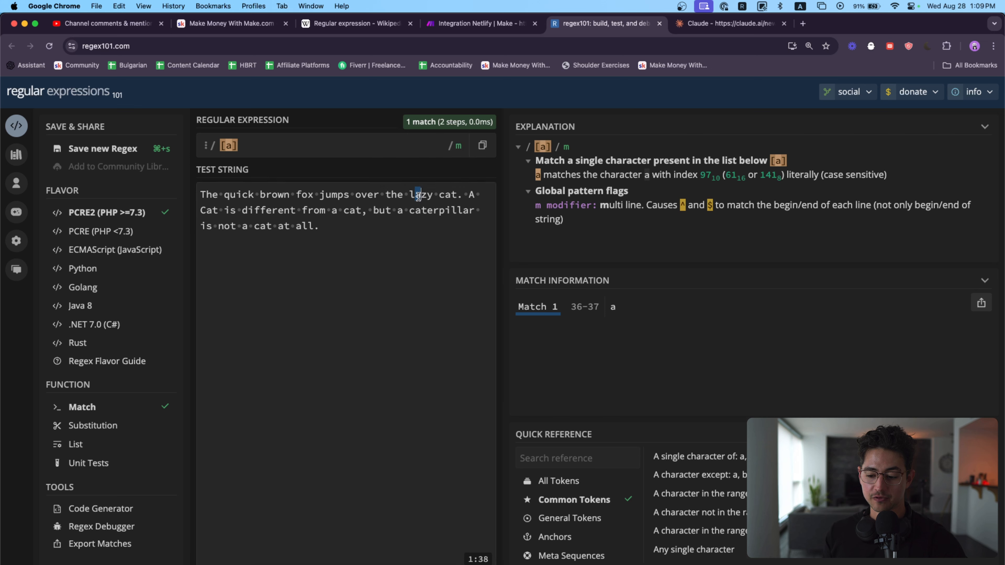
left_click(450, 152)
left_click(407, 207)
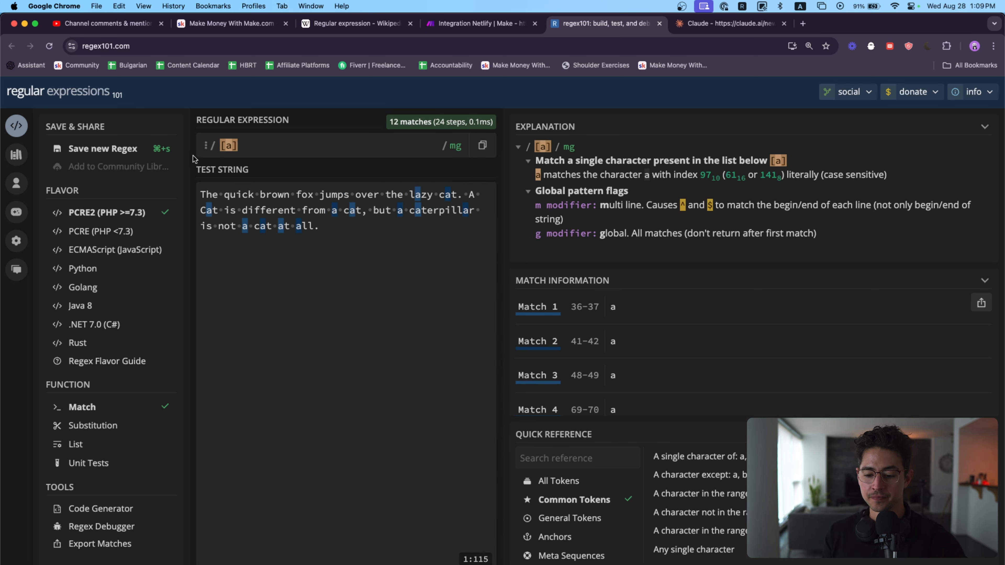
Step: Clear the regular expression and re-enter [a] one character at a time
left_click(245, 142)
key("BackSpace")
key("BackSpace")
key("BackSpace")
type("[")
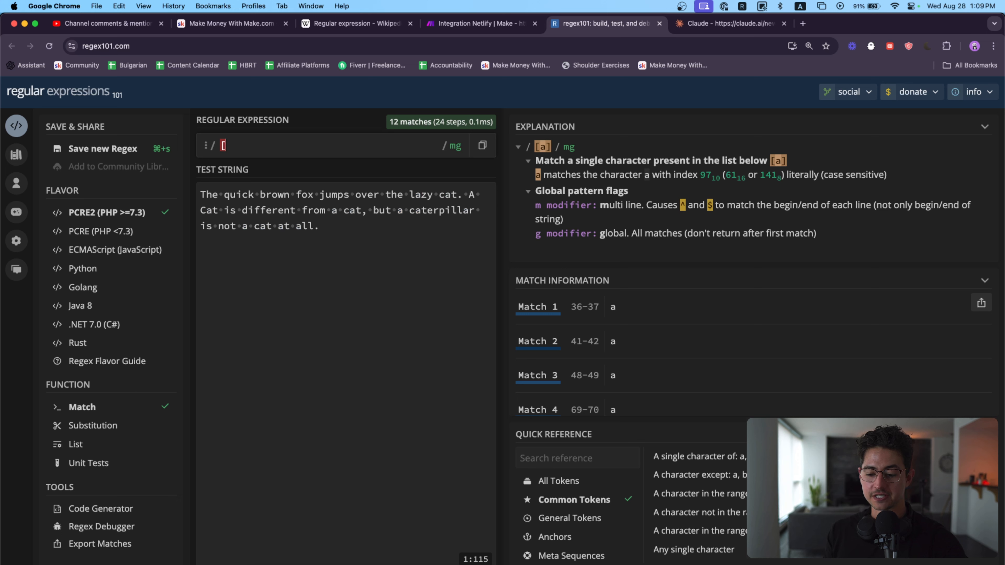
type("a]")
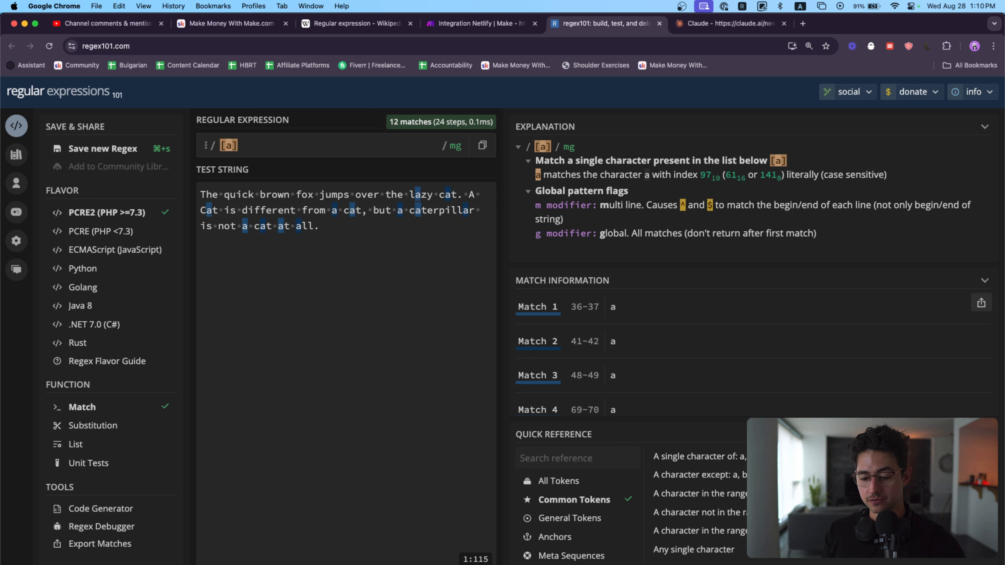
Step: Replace the regular expression with the character set [uic] and examine the matched letters in the word quick
key("BackSpace")
key("BackSpace")
key("BackSpace")
type("[")
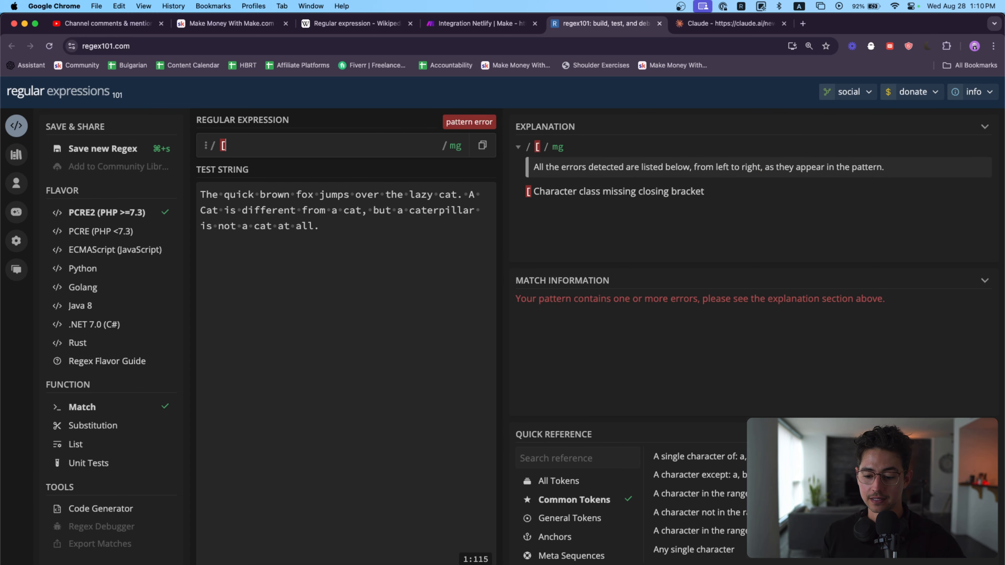
type("uic]")
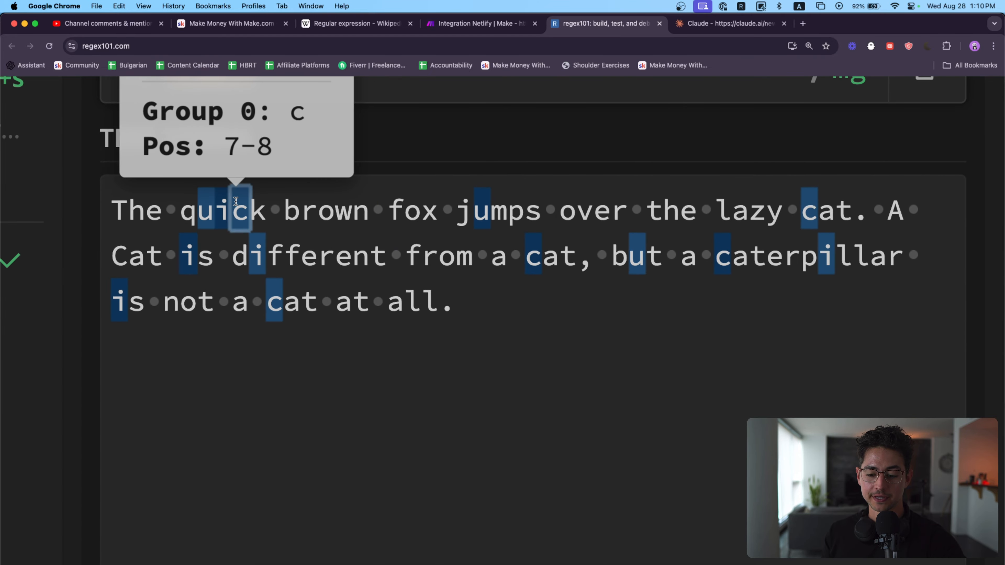
mouse_move(206, 197)
scroll(448, 181, "up", 3)
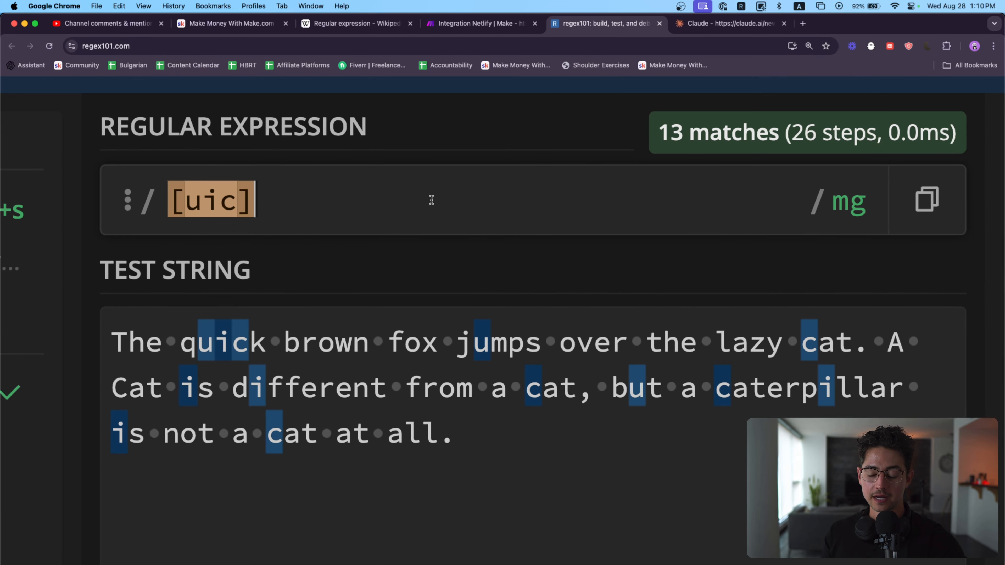
Step: Replace the regular expression with uic without brackets and highlight the matching letters in the word quick
key("super+a")
type("uic")
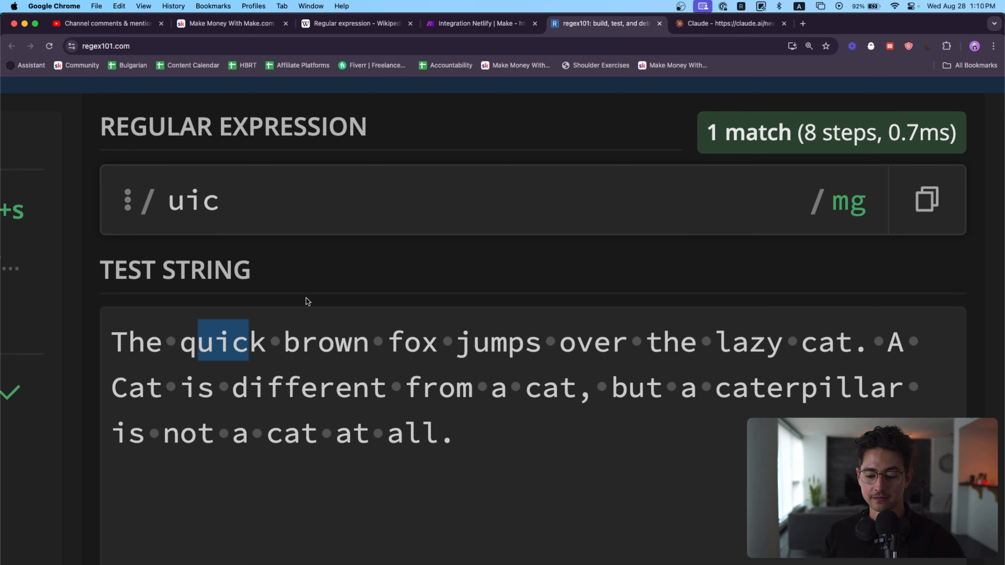
left_click_drag(232, 209, 170, 203)
scroll(276, 285, "down", 5)
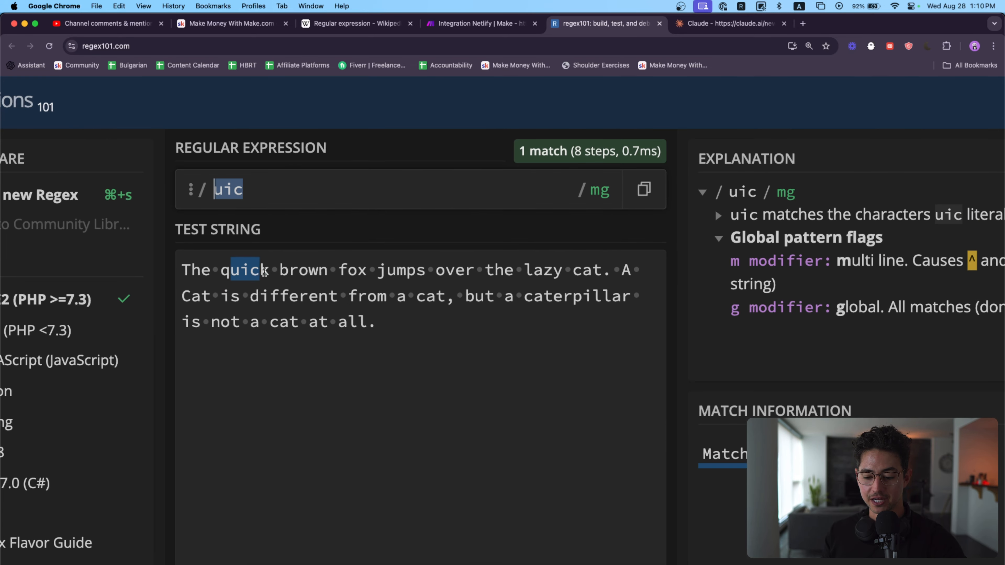
left_click_drag(264, 272, 231, 272)
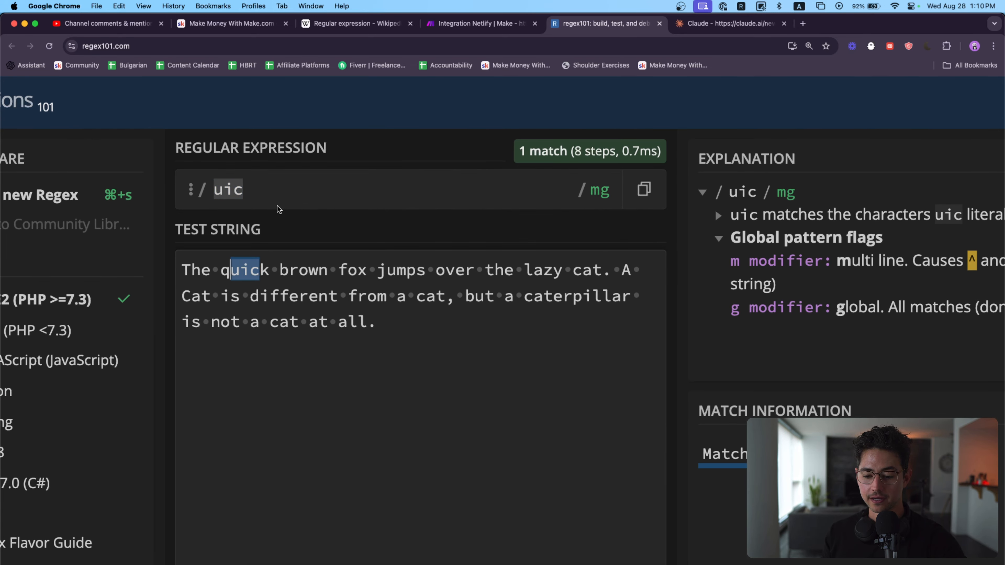
Step: Enclose uic in square brackets to form [uic], and examine the individual matches in the test string and match information
left_click(234, 189)
double_click(232, 191)
type("[")
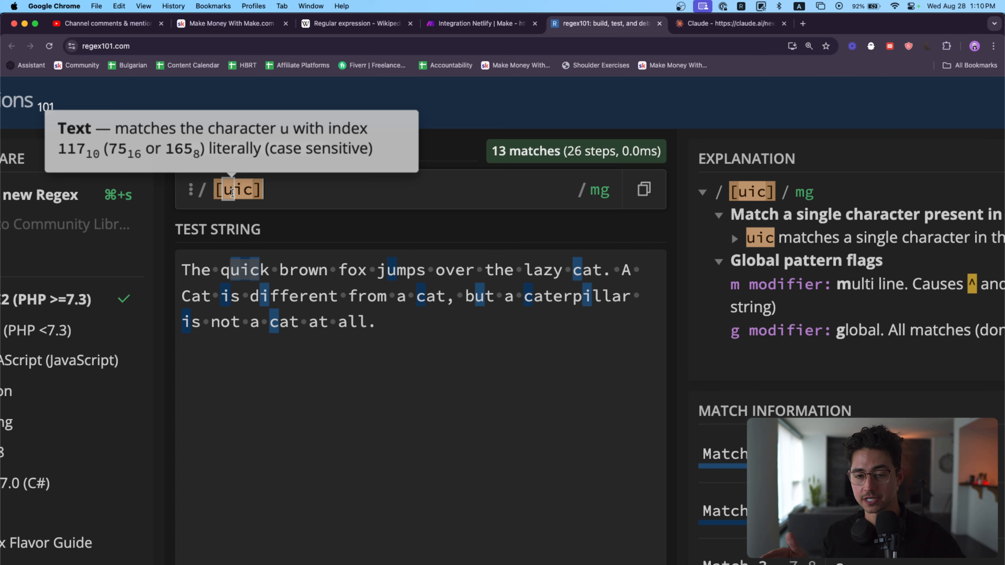
scroll(404, 336, "up", 5)
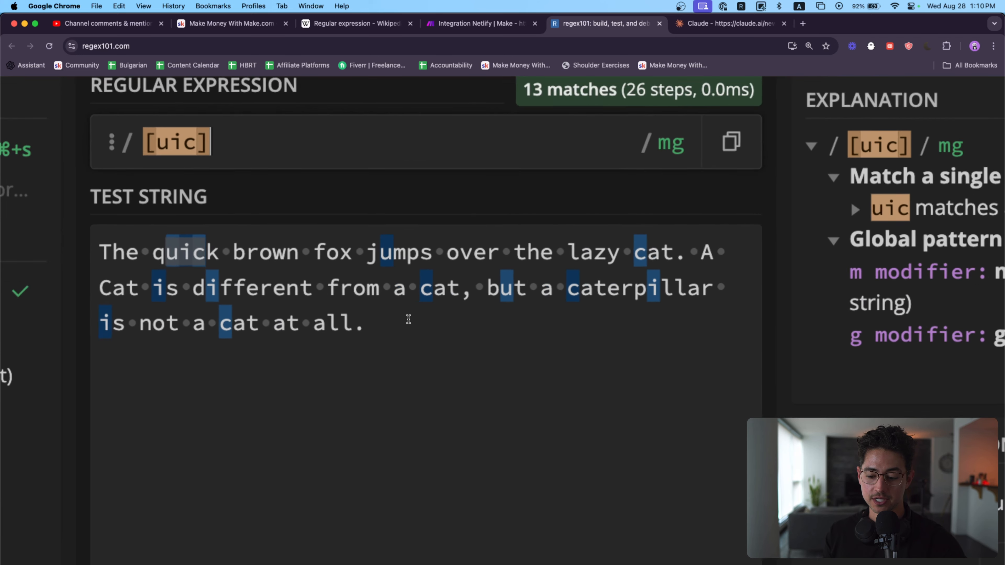
left_click(386, 246)
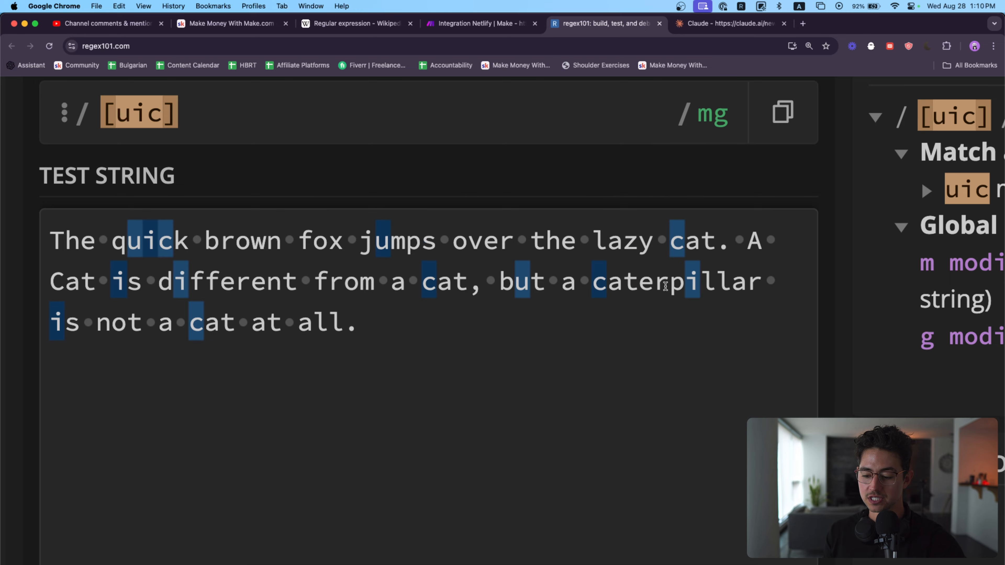
scroll(502, 323, "down", 5)
scroll(502, 323, "down", 3)
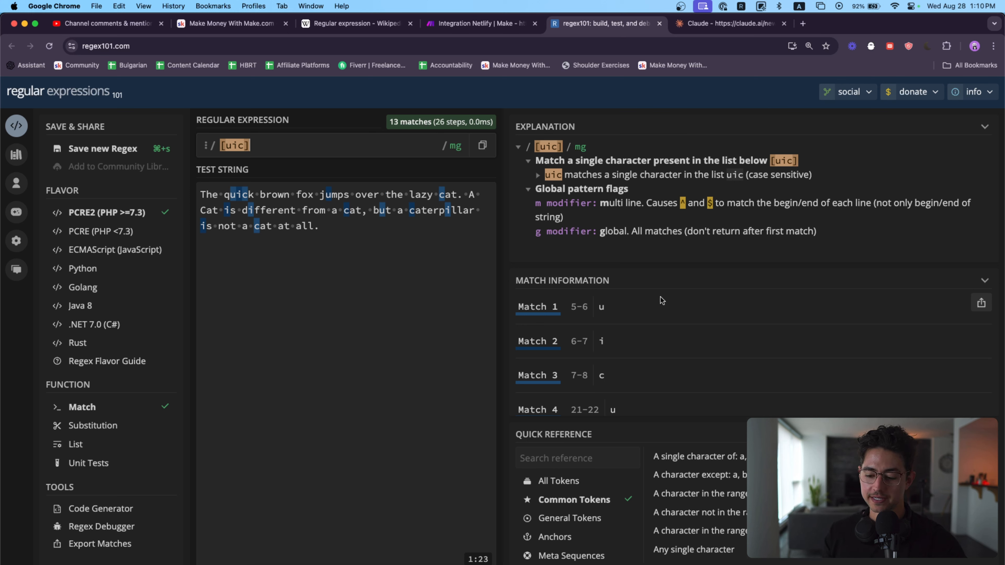
scroll(557, 393, "down", 2)
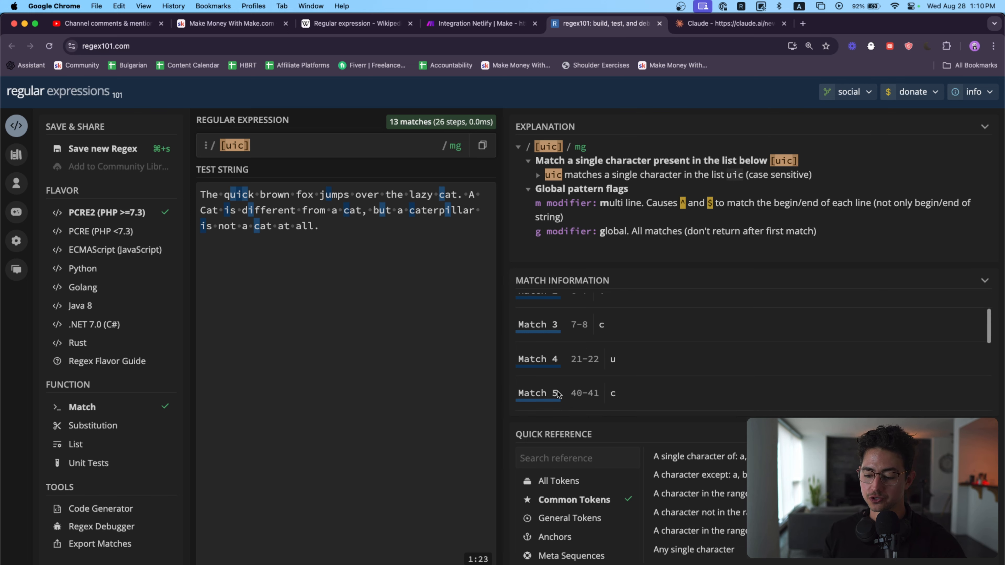
scroll(557, 356, "up", 2)
Step: In the Make.com scenario, save the Basic letters variables and set the pattern of the first Text parser to [uic]
left_click(474, 25)
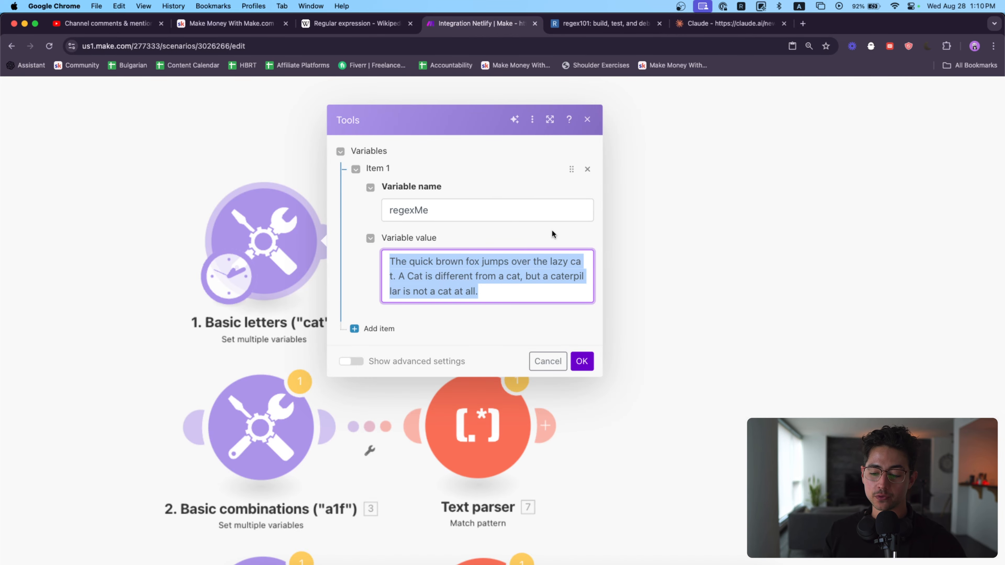
left_click(581, 361)
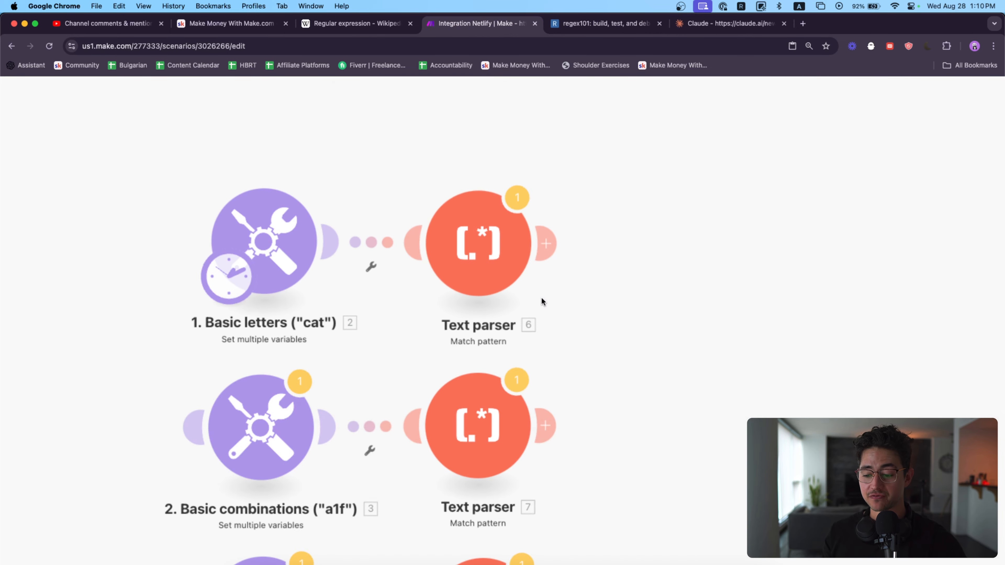
left_click(486, 240)
scroll(684, 273, "up", 2)
double_click(636, 151)
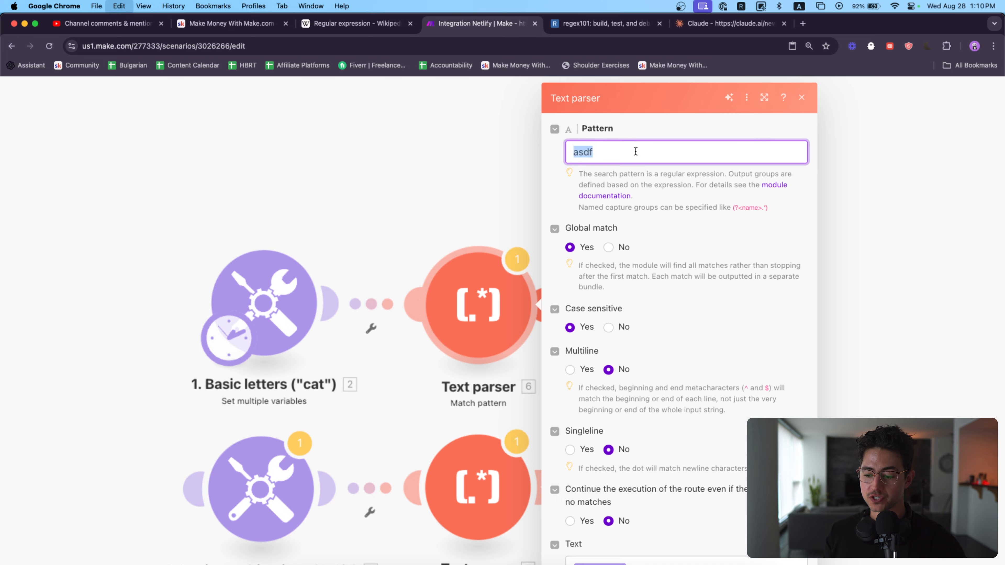
type("[")
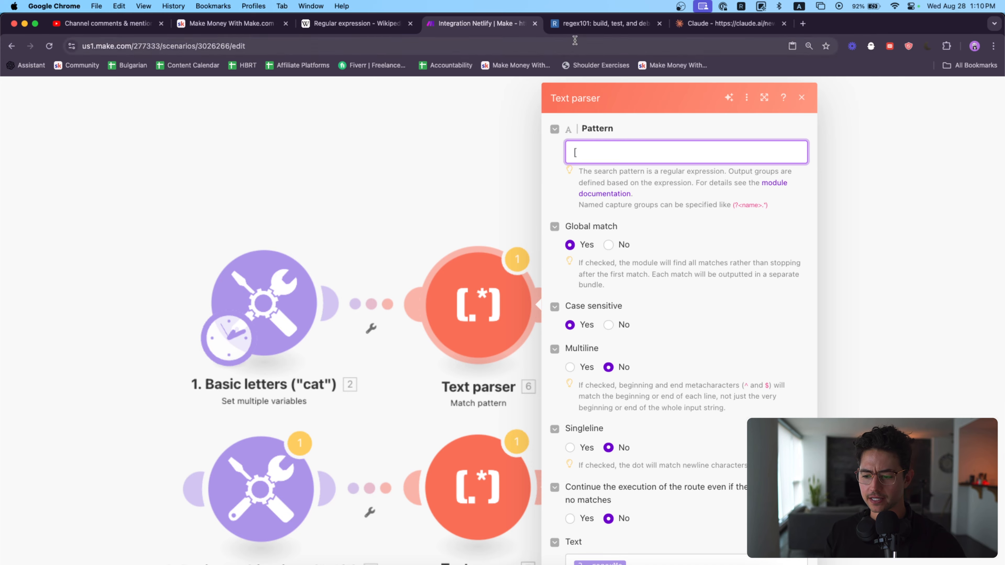
left_click(576, 29)
left_click(487, 22)
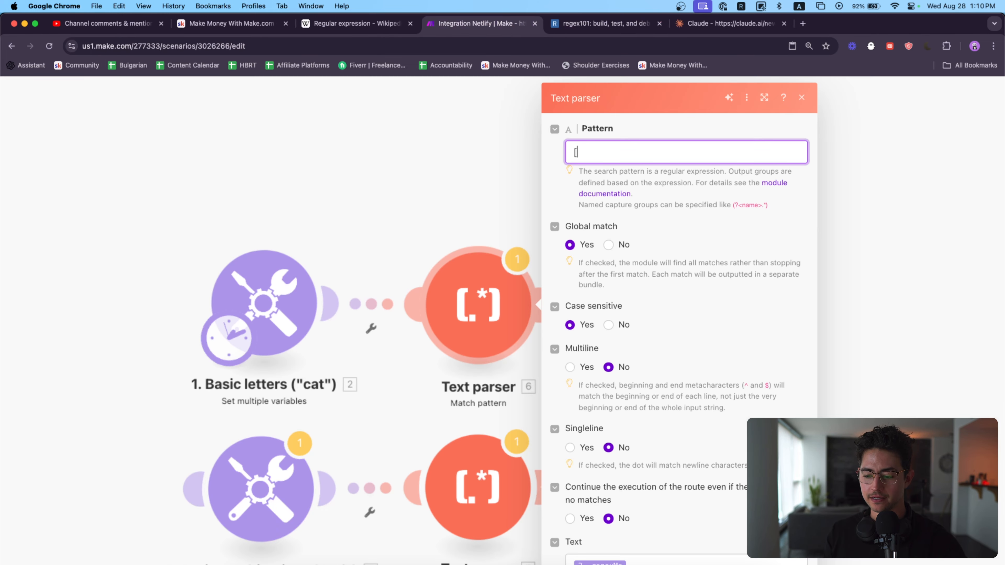
key("super+minus")
key("super+minus")
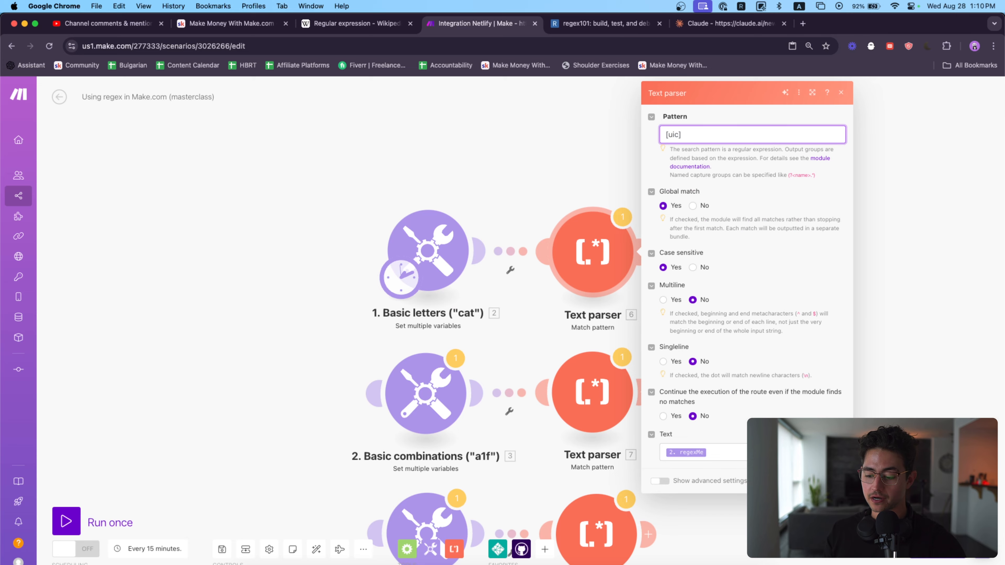
Step: Run the scenario once, ignoring the warnings, and open the execution output of the first Text parser
left_click(66, 521)
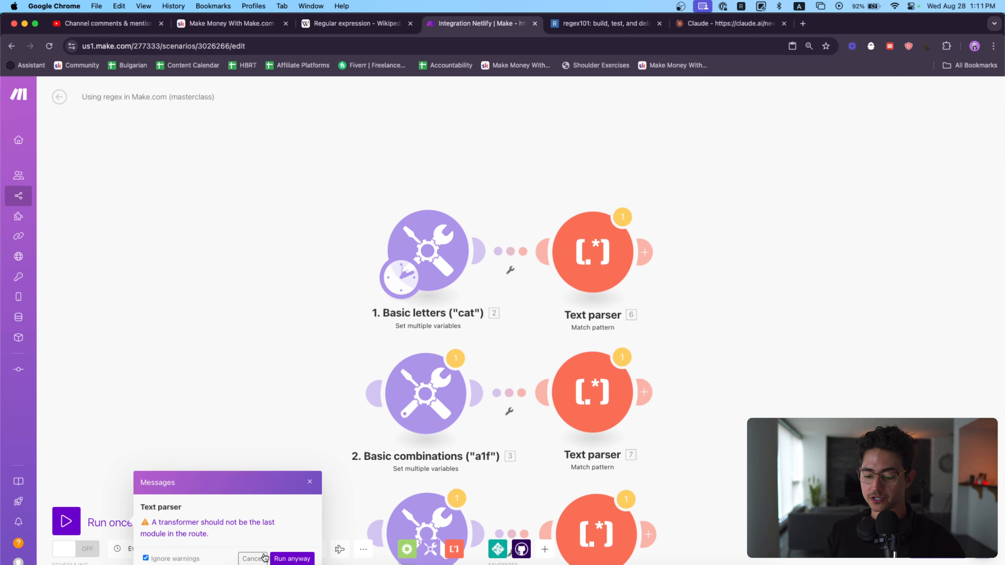
left_click(292, 558)
left_click_drag(636, 156, 553, 256)
left_click(399, 205)
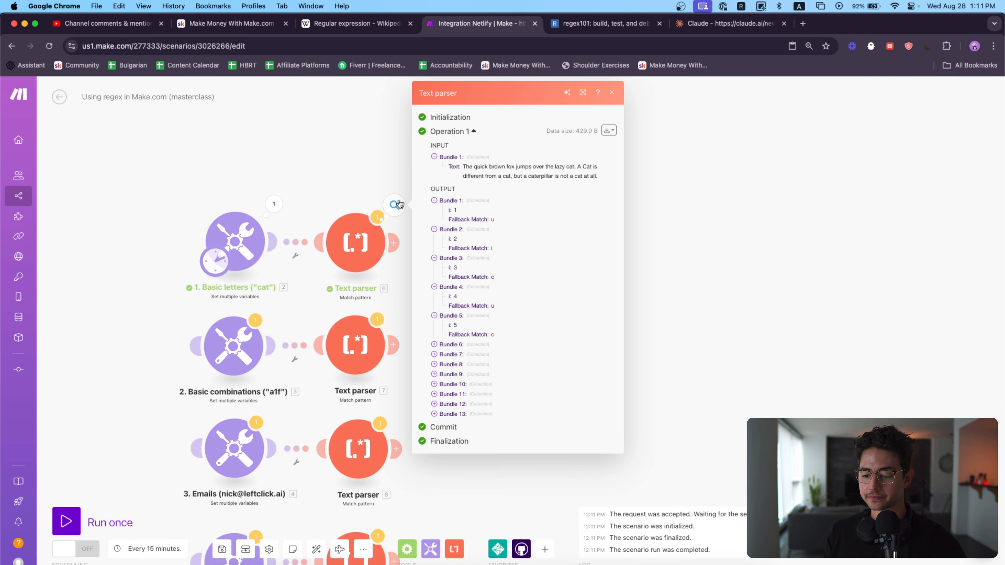
Step: Examine the Text parser's output bundles, comparing the index i and the Fallback Match value of each
scroll(522, 236, "up", 5, "ctrl")
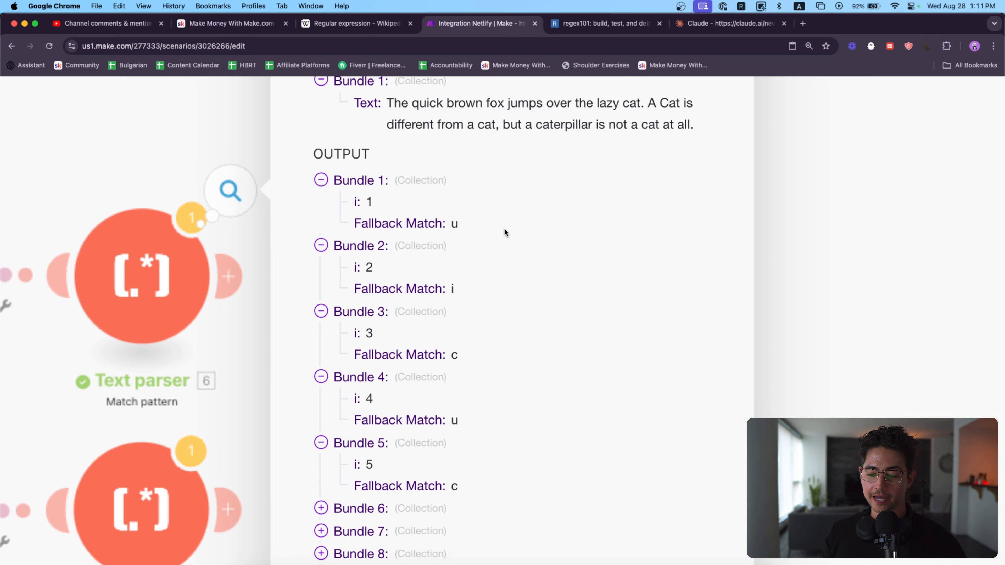
scroll(373, 226, "down", 1)
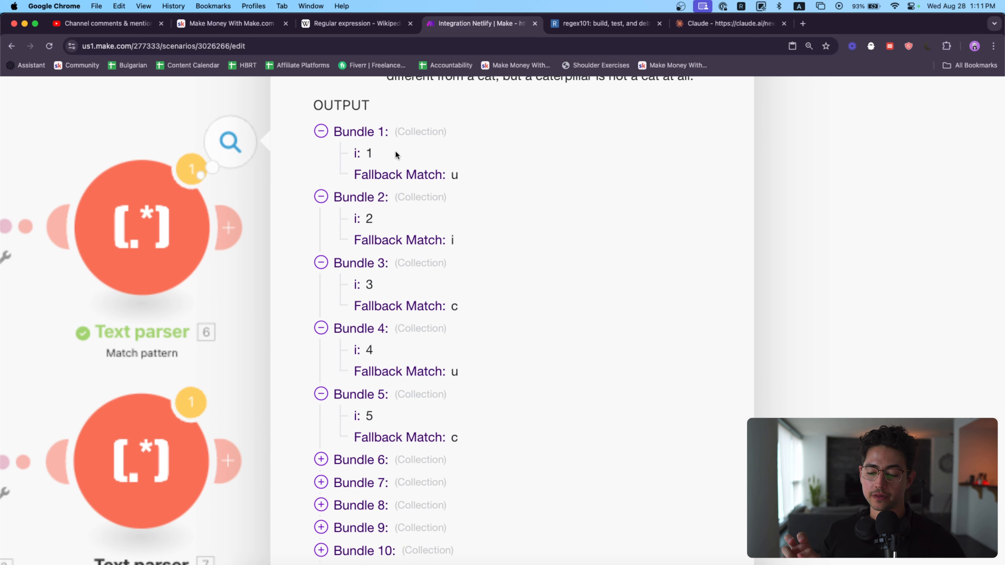
left_click_drag(377, 150, 346, 153)
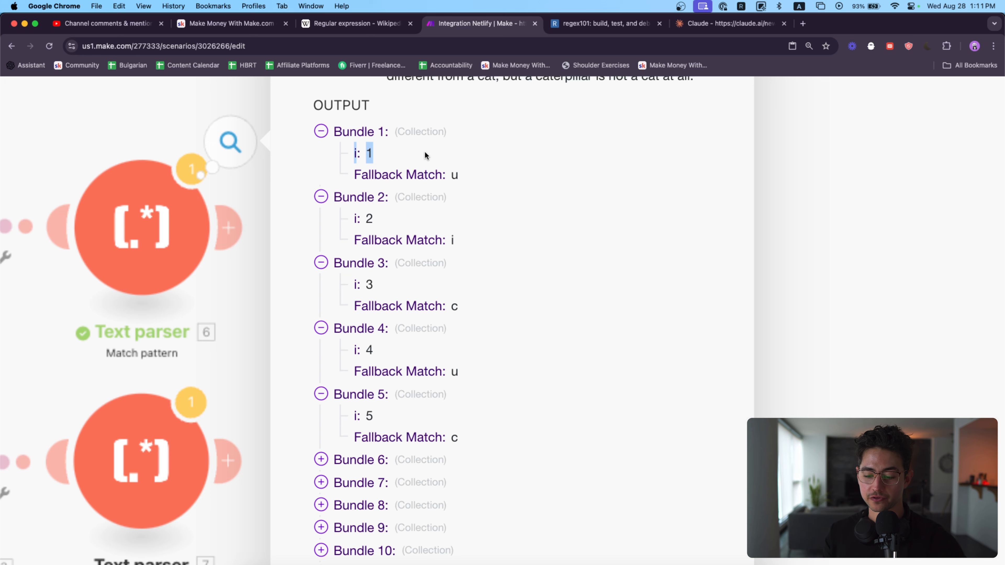
left_click(470, 162)
left_click(456, 240)
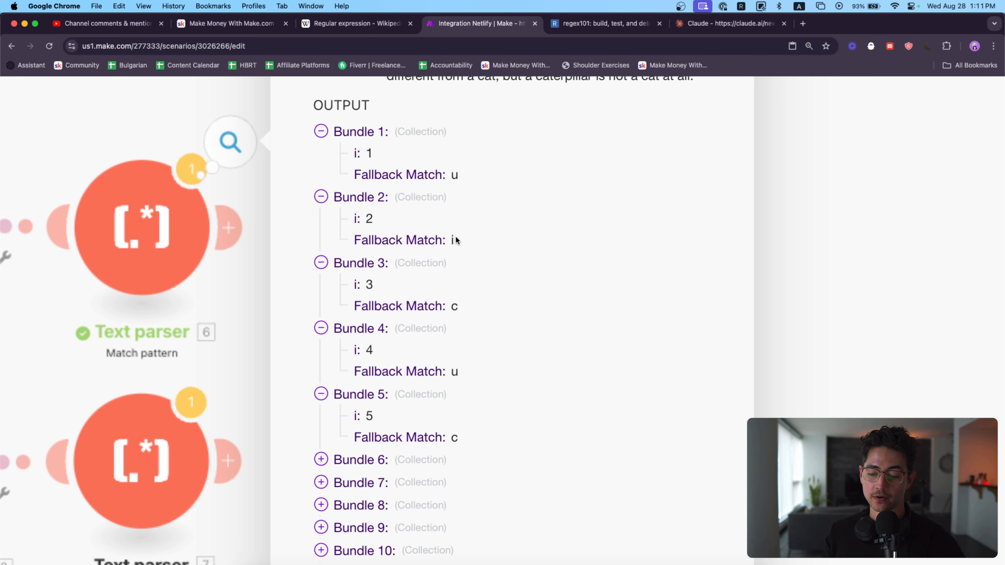
scroll(397, 467, "down", 6)
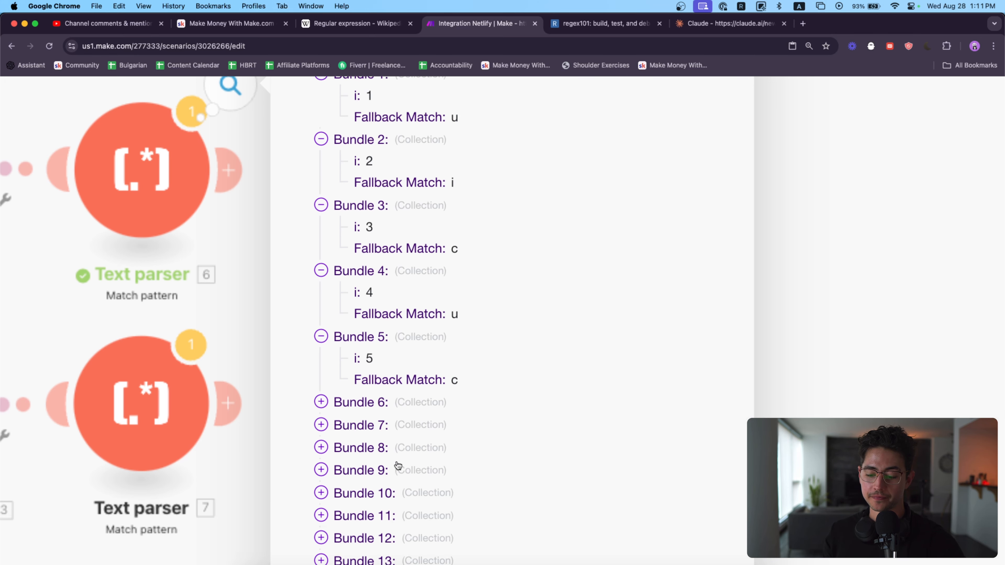
Step: Expand the remaining collapsed output bundles, 6 through 13, in the Text parser's operation details
left_click(378, 385)
left_click(375, 367)
left_click(375, 339)
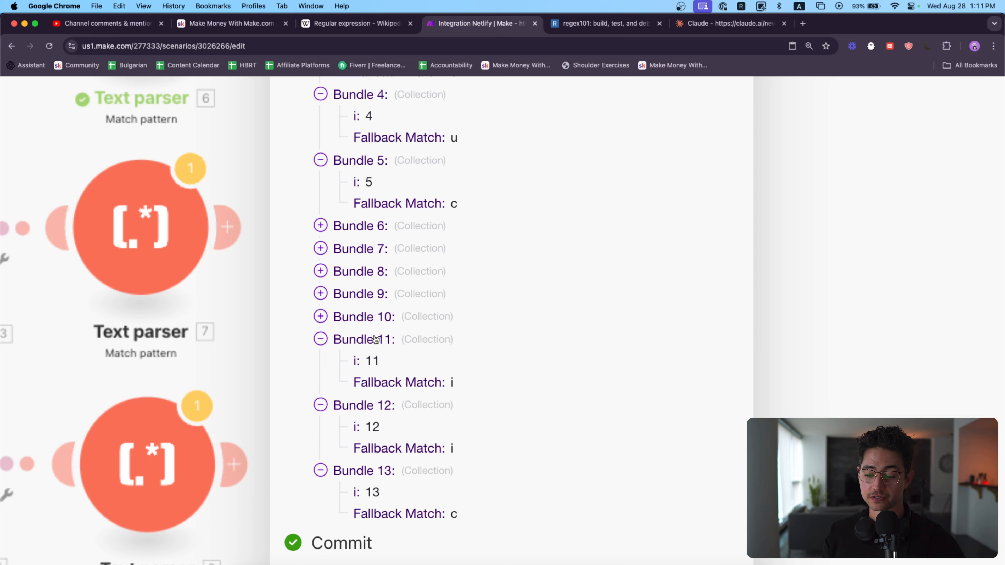
left_click(373, 316)
left_click(372, 293)
left_click(371, 271)
left_click(370, 250)
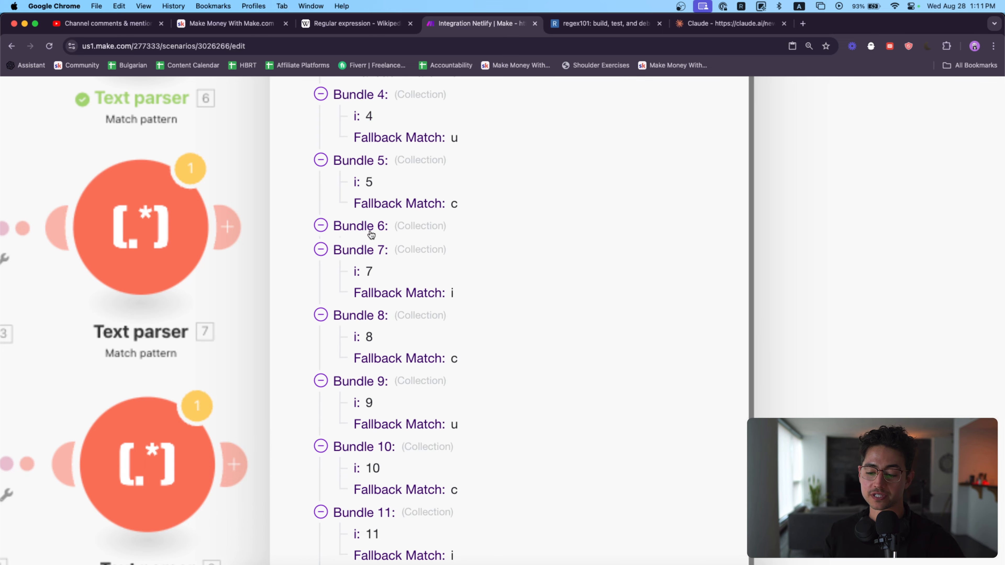
left_click(369, 227)
Step: Compare the Text parser's output bundles with its input text, highlighting the word cat after lazy
scroll(429, 212, "up", 5)
scroll(430, 212, "up", 1)
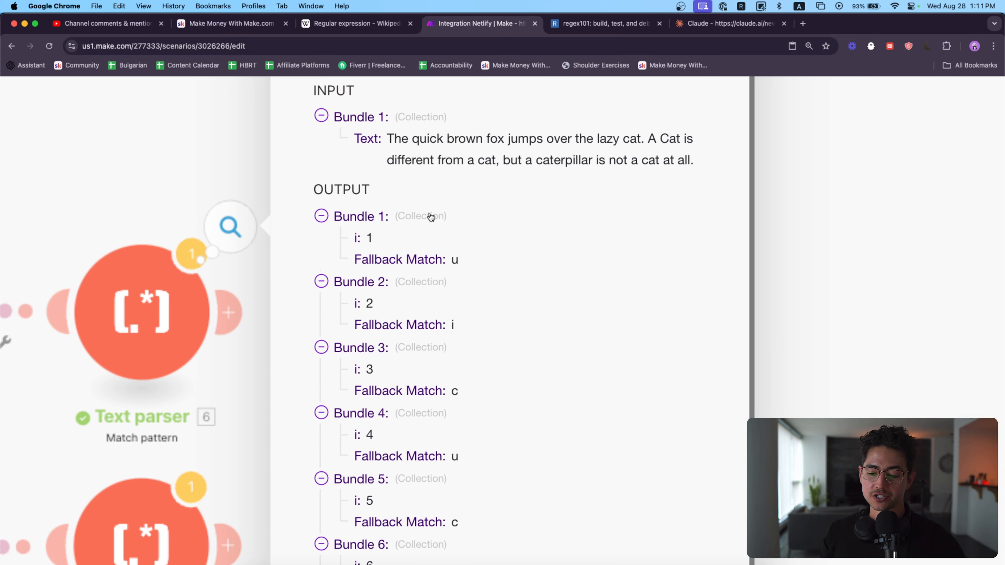
scroll(474, 250, "down", 5)
scroll(478, 270, "down", 4)
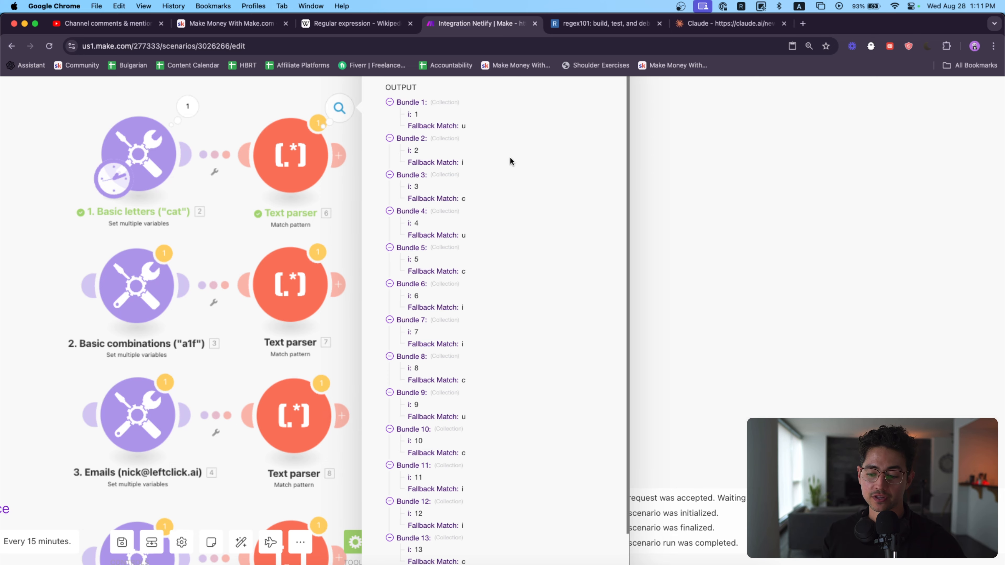
scroll(574, 169, "up", 5)
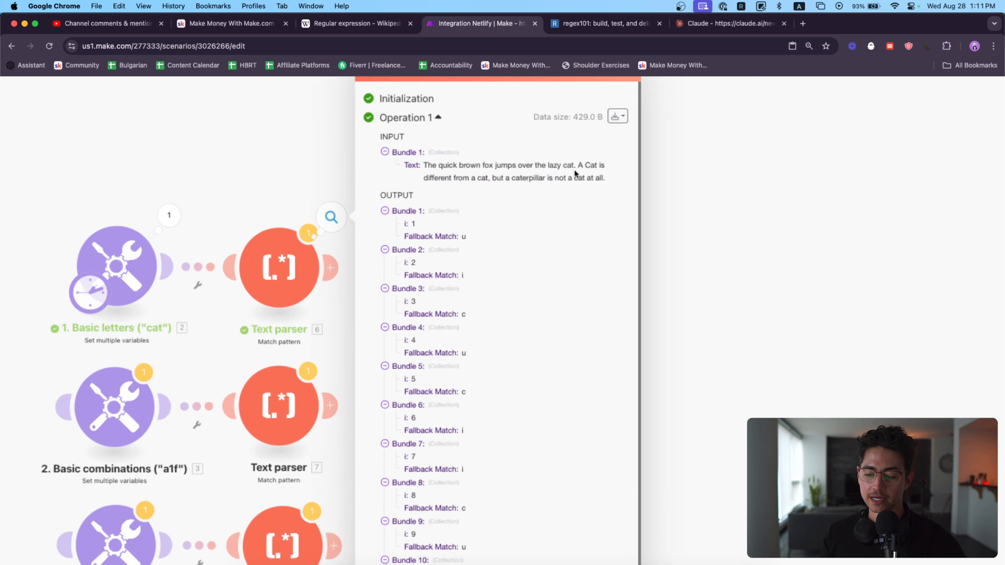
left_click_drag(573, 163, 558, 163)
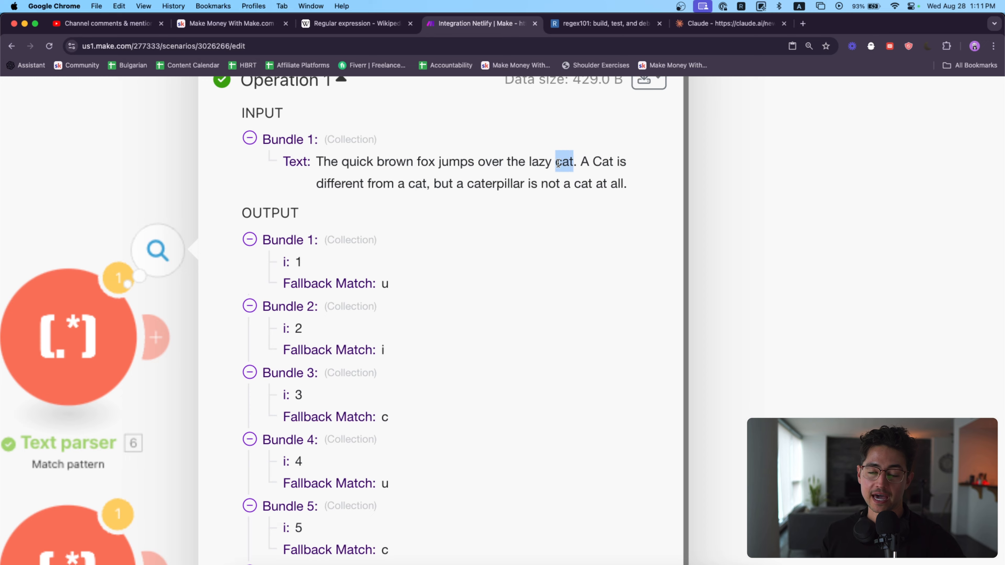
scroll(530, 237, "down", 5)
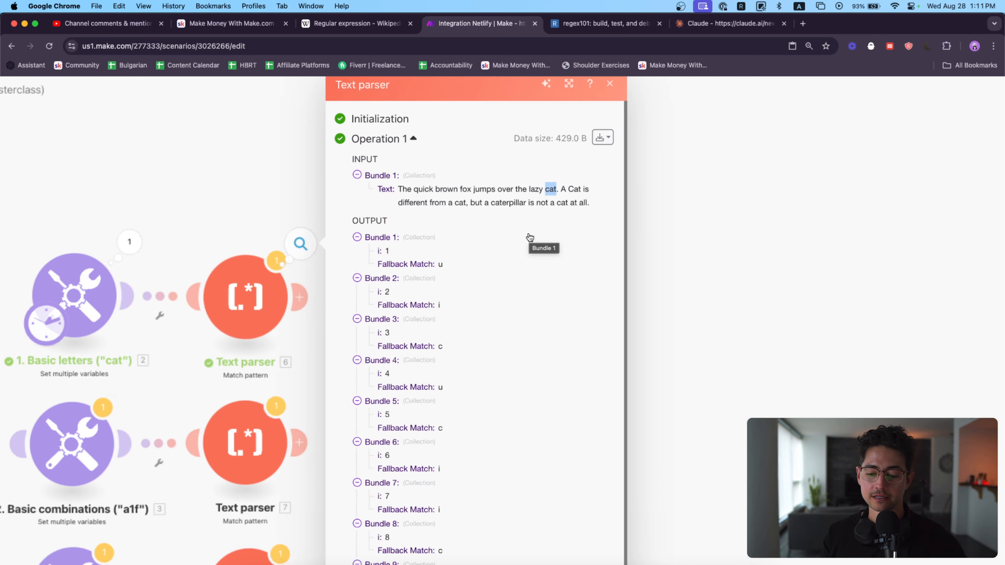
Step: Return to regex101 and examine the common tokens in the quick reference, particularly the one for any single character
left_click(578, 28)
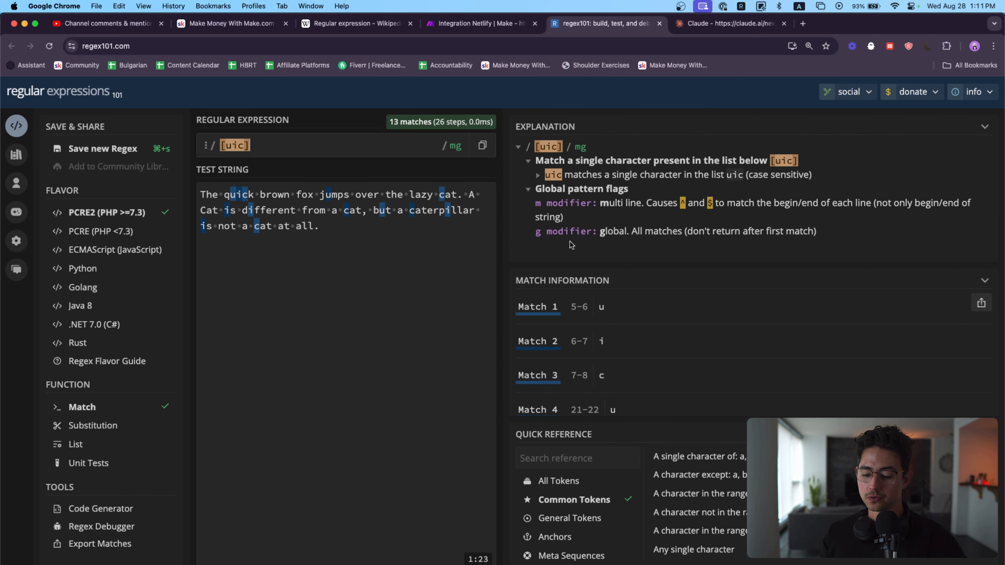
scroll(850, 502, "down", 2)
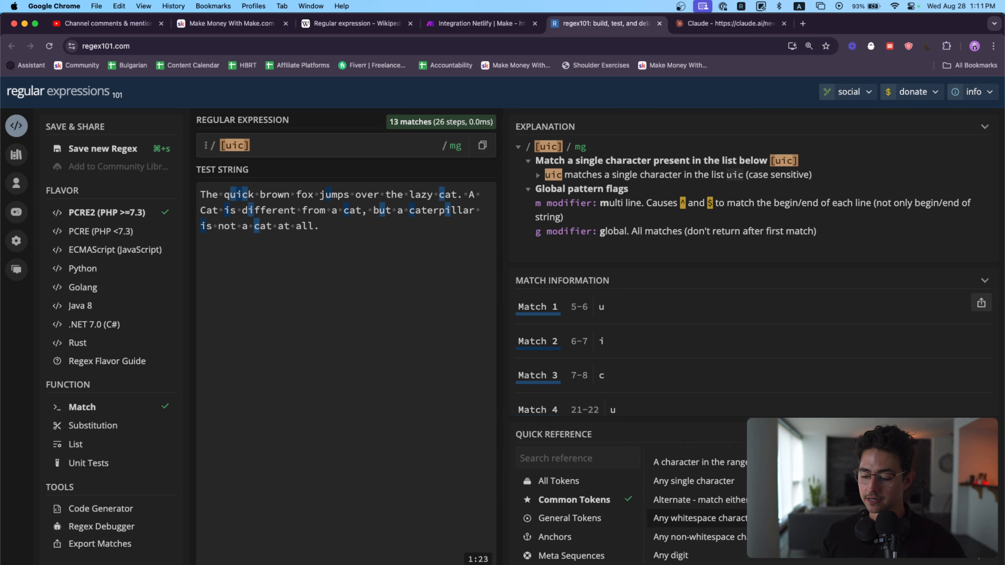
scroll(995, 552, "up", 5)
scroll(1001, 542, "up", 1)
scroll(870, 430, "down", 2)
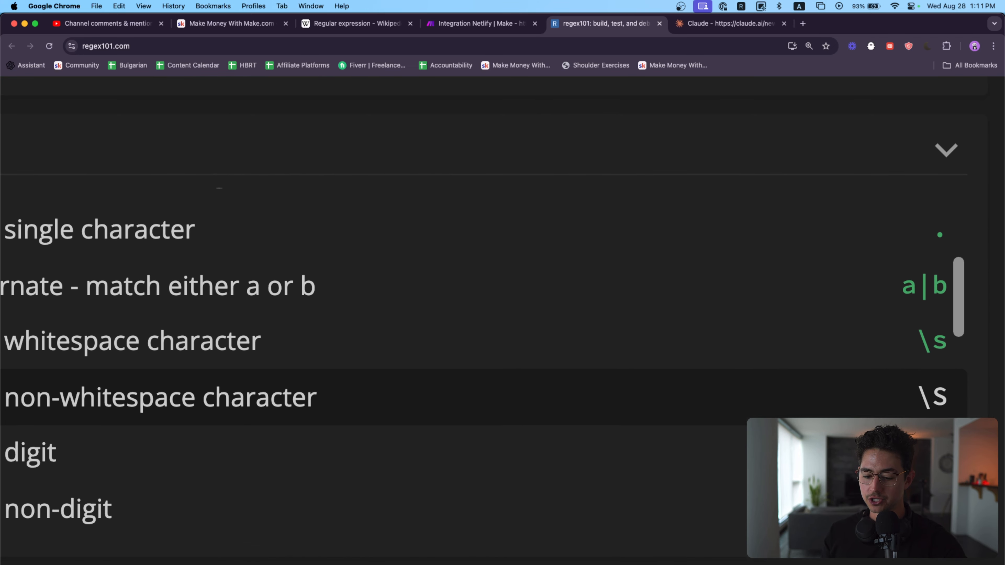
scroll(870, 429, "left", 1)
scroll(951, 252, "left", 1)
scroll(952, 252, "right", 2)
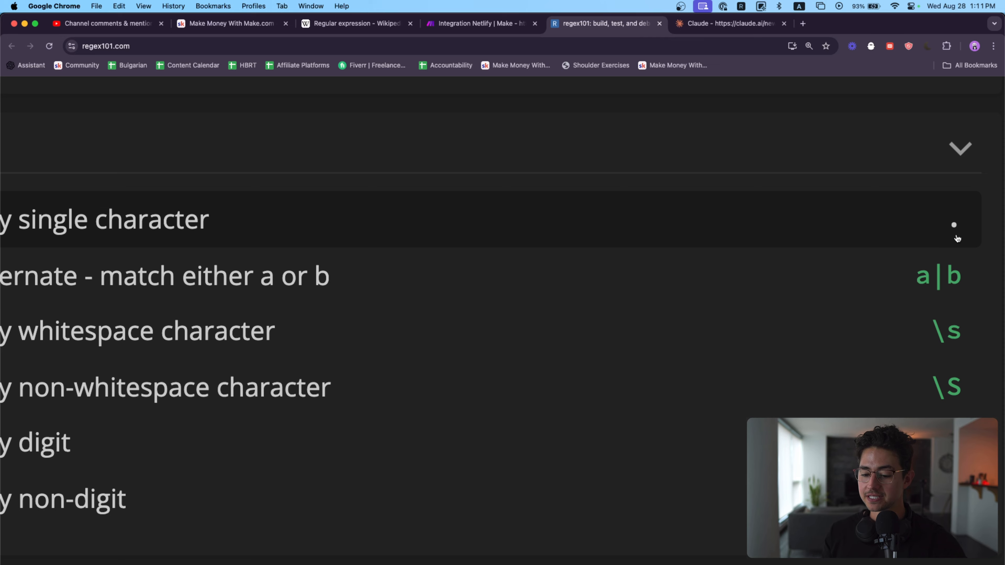
scroll(877, 246, "left", 2)
scroll(880, 245, "down", 1)
scroll(921, 263, "right", 1)
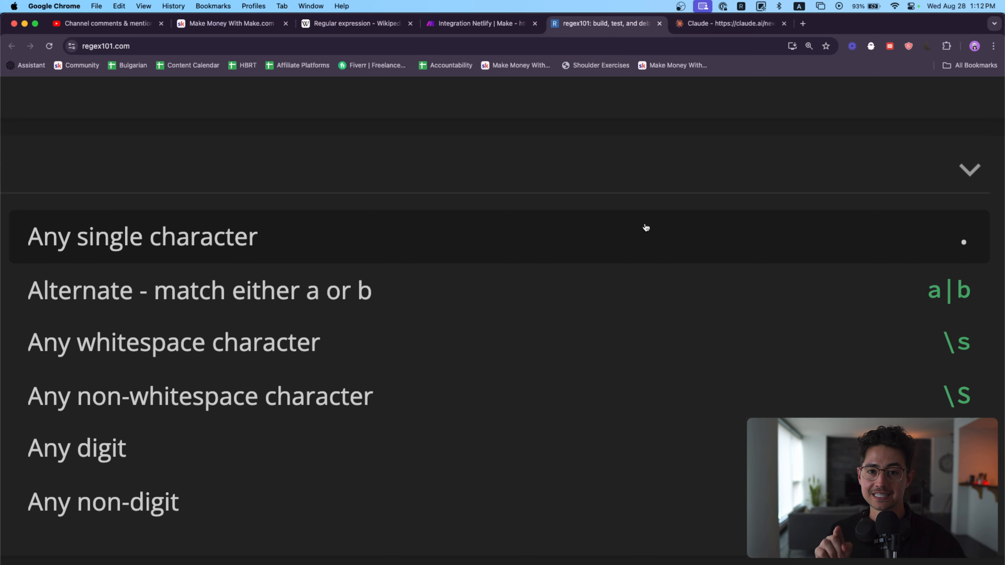
scroll(646, 228, "down", 5)
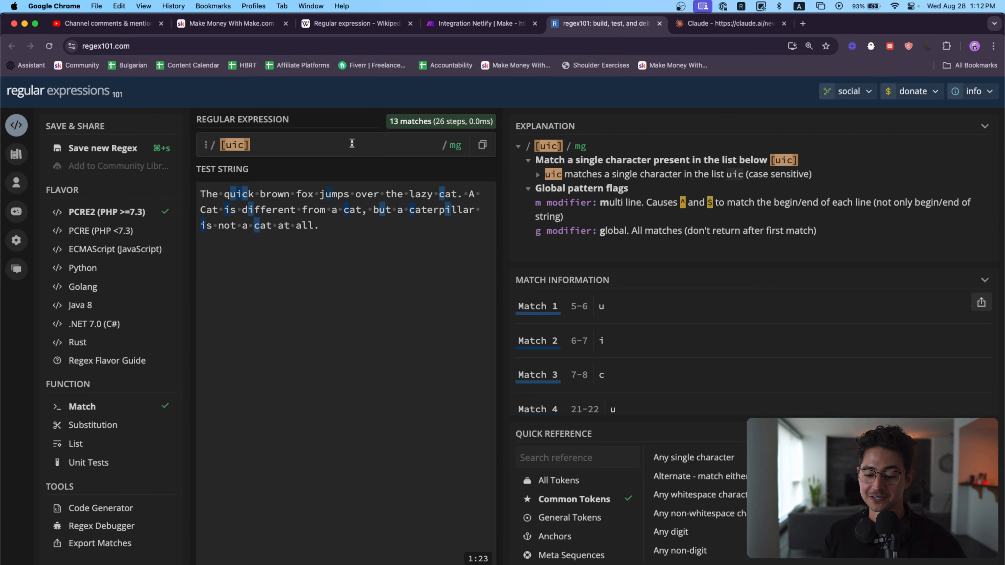
Step: Replace the [uic] pattern with a single dot and inspect the individual matches across the test string
key("BackSpace")
key("BackSpace")
key("BackSpace")
key("BackSpace")
key("BackSpace")
type(".")
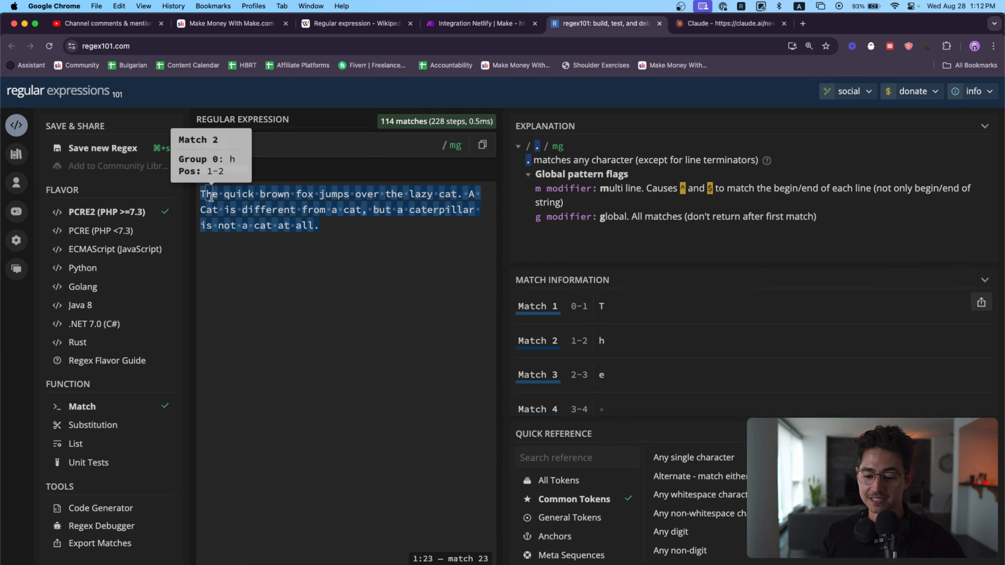
scroll(211, 197, "up", 5)
scroll(232, 208, "up", 1)
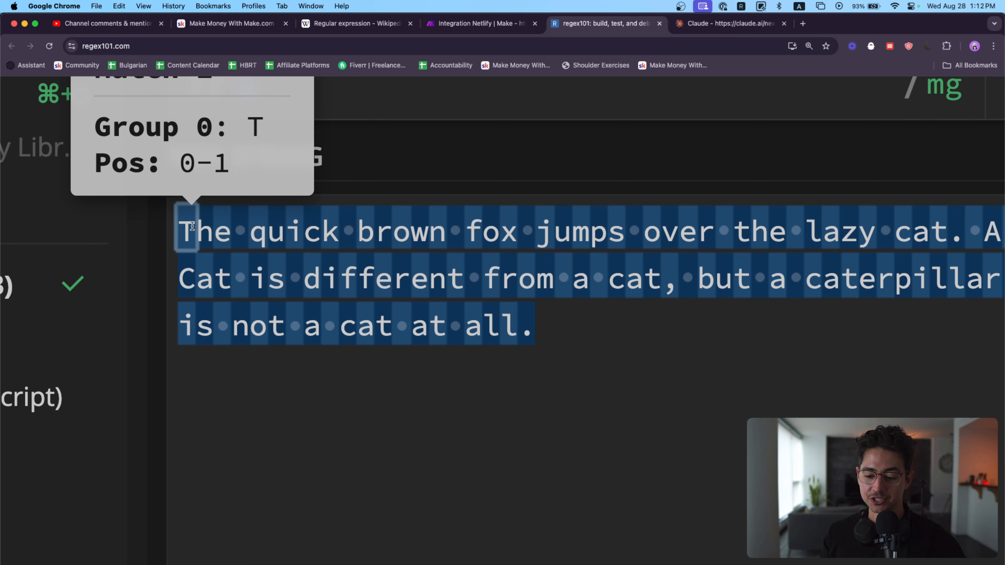
mouse_move(196, 227)
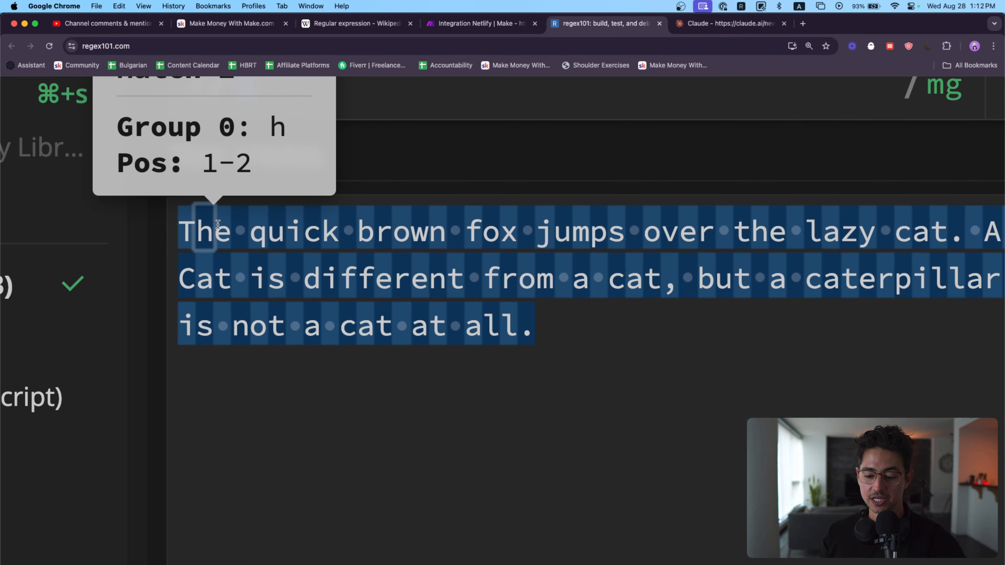
mouse_move(350, 232)
scroll(465, 236, "right", 1)
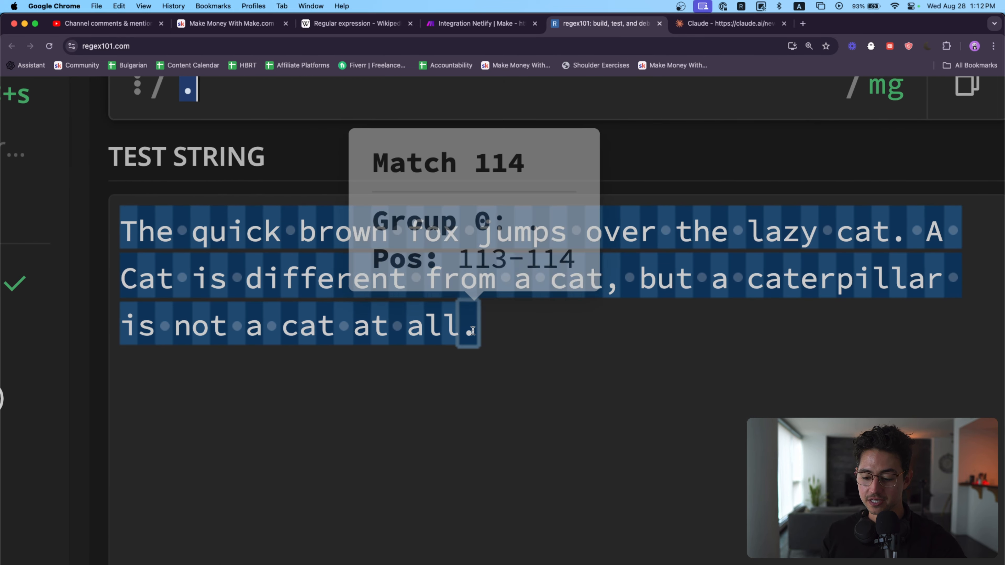
Step: Extend the dot pattern to .he and check which words it highlights in the test string
scroll(614, 260, "up", 2)
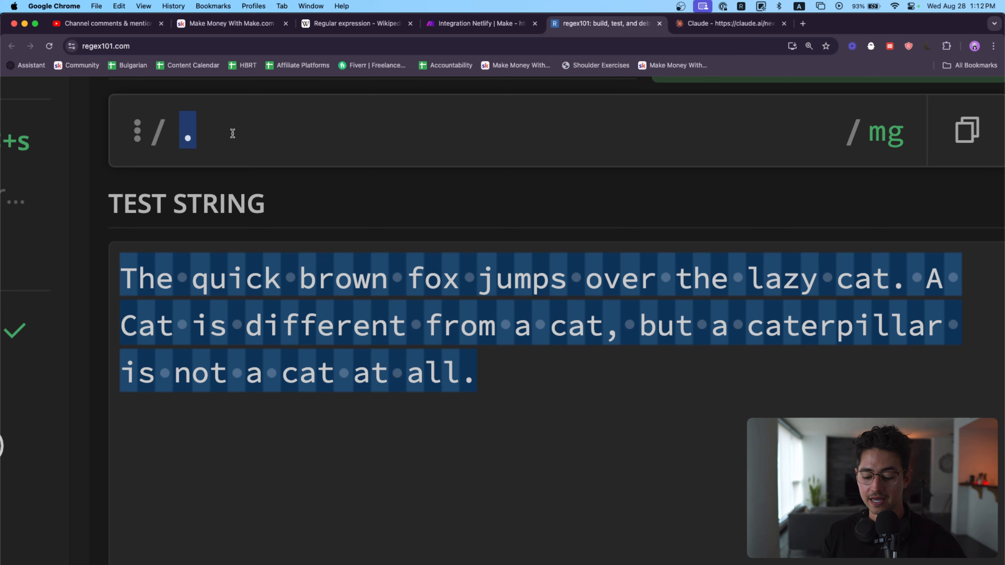
type("he")
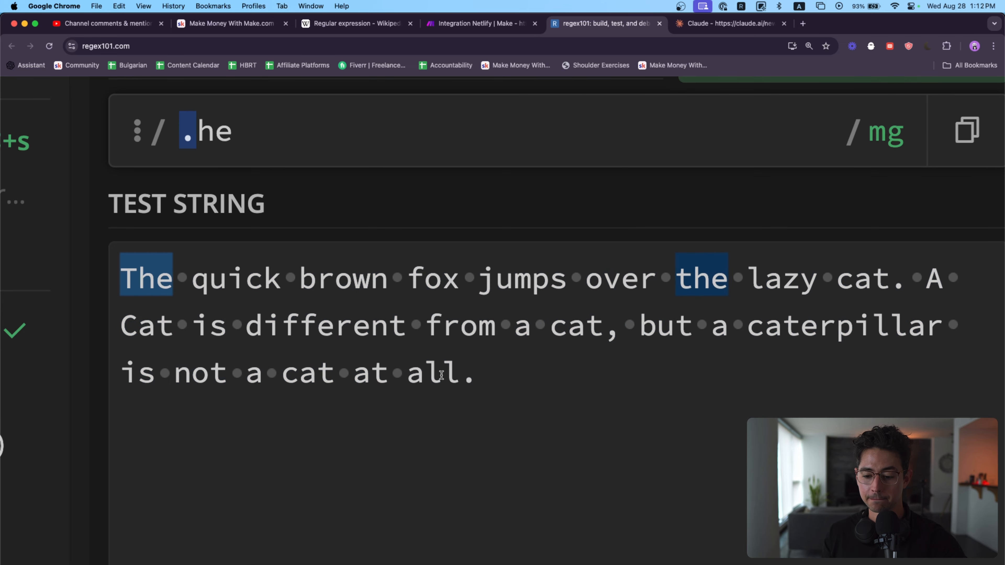
scroll(441, 376, "up", 2)
left_click(180, 162)
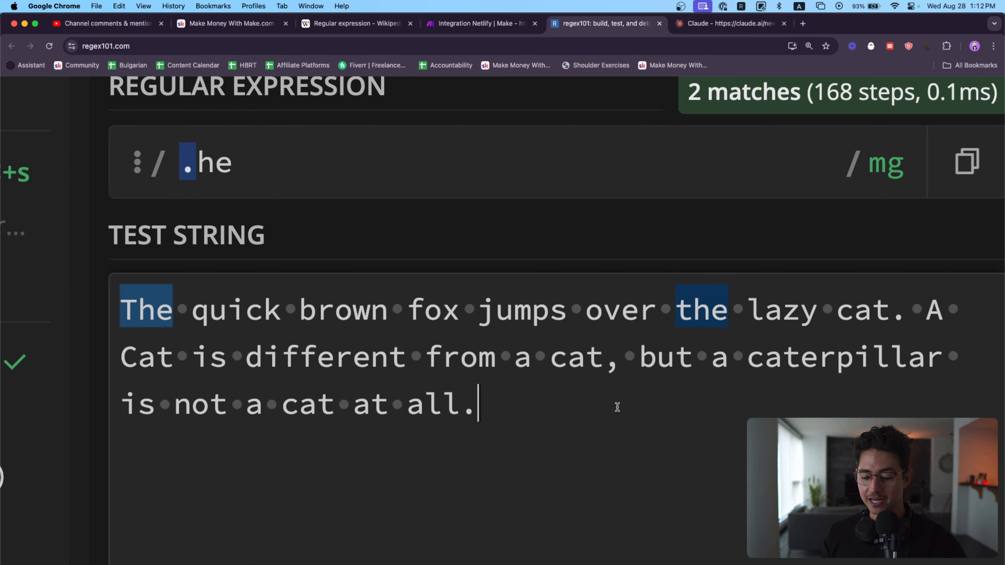
Step: Add ashe two lines below the test sentence and inspect which part of it matches .he
key("Return")
key("Return")
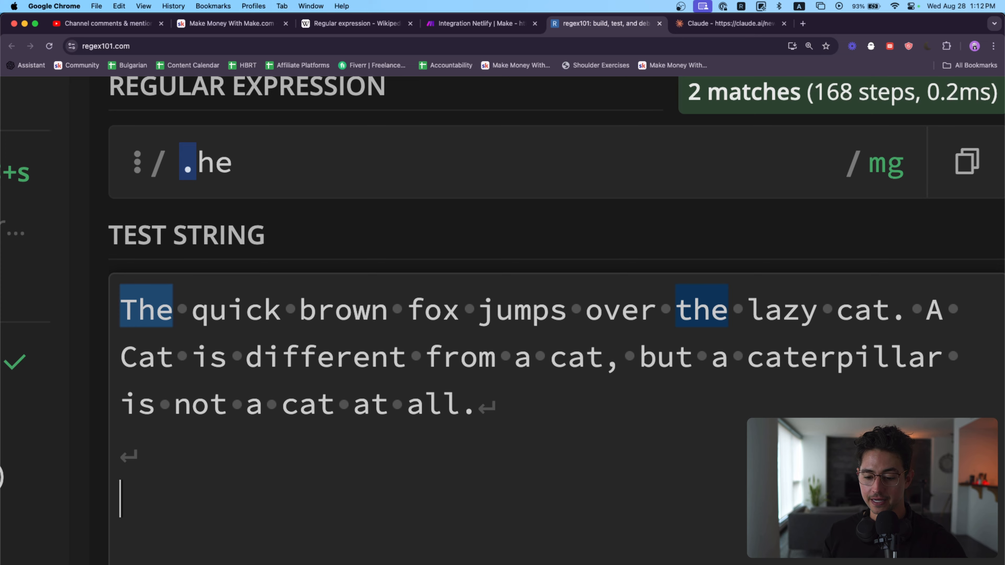
scroll(689, 354, "down", 1)
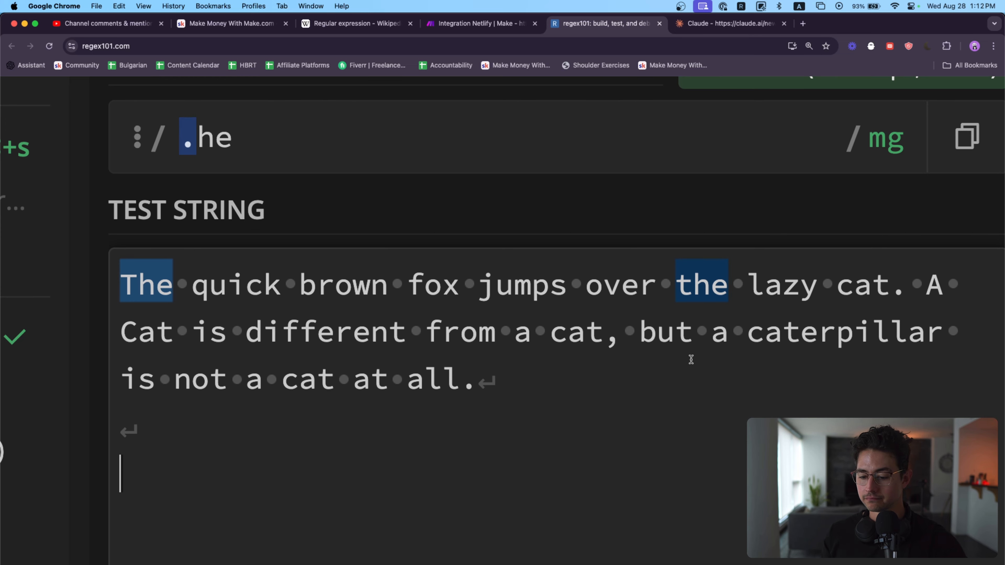
type("ashe")
scroll(525, 346, "down", 1)
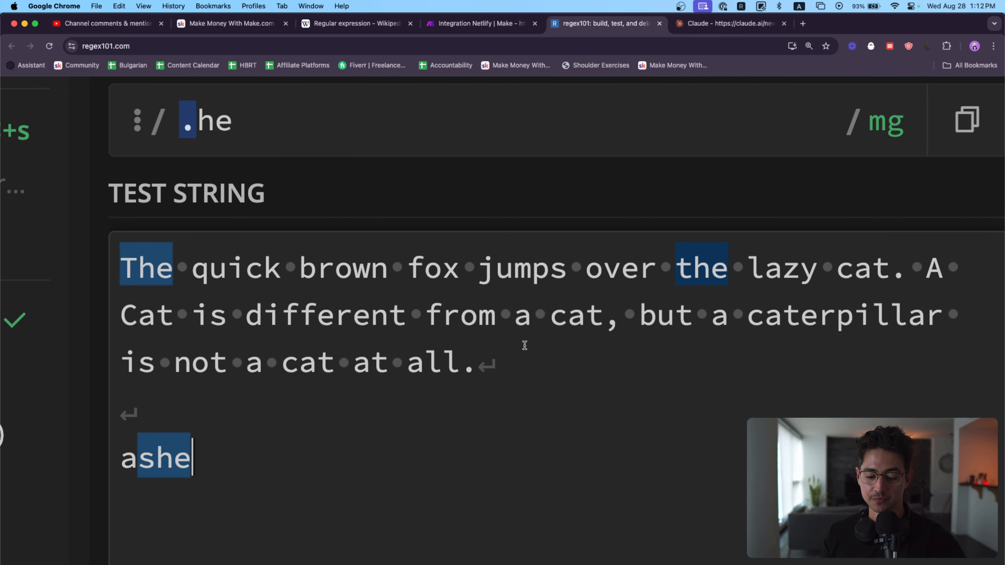
mouse_move(137, 451)
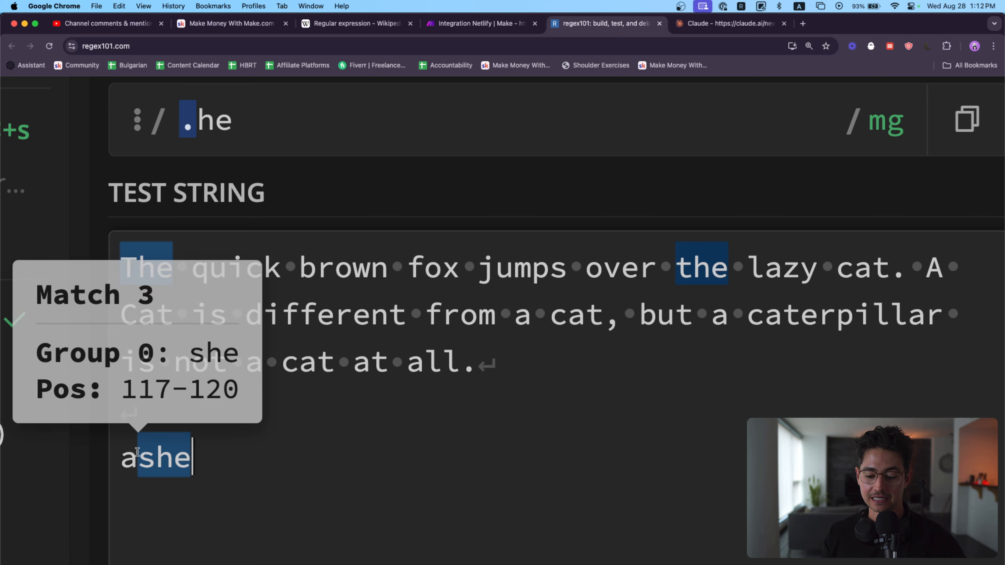
left_click_drag(121, 457, 226, 458)
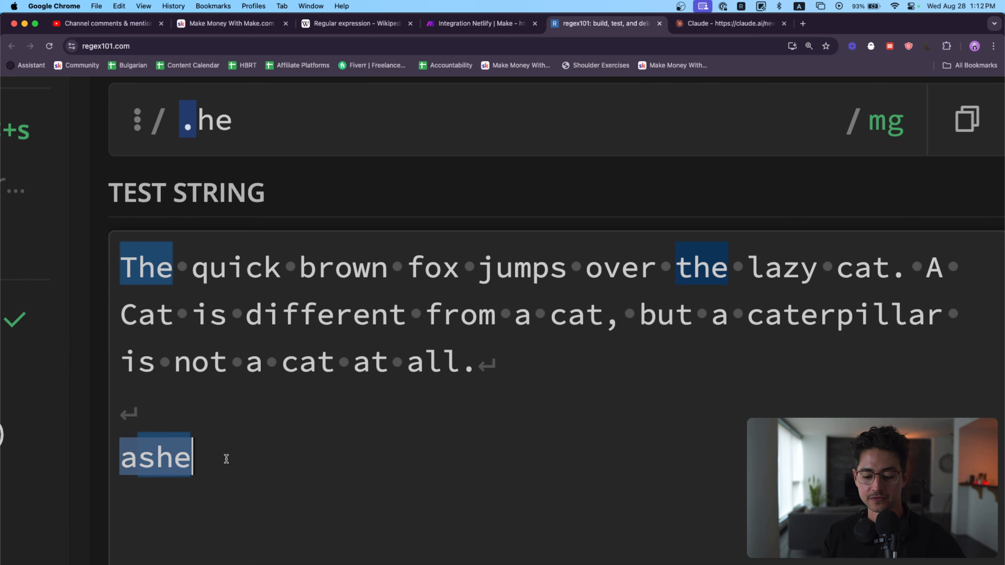
Step: Delete ashe from the test string, leaving an empty line below the sentence
key("Right")
key("BackSpace")
key("BackSpace")
key("BackSpace")
key("BackSpace")
key("BackSpace")
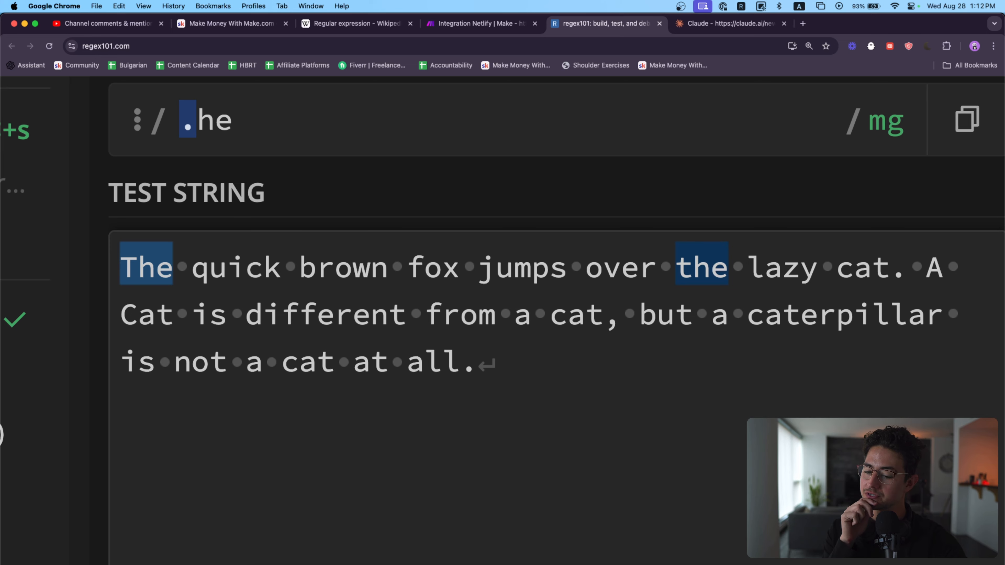
key("Return")
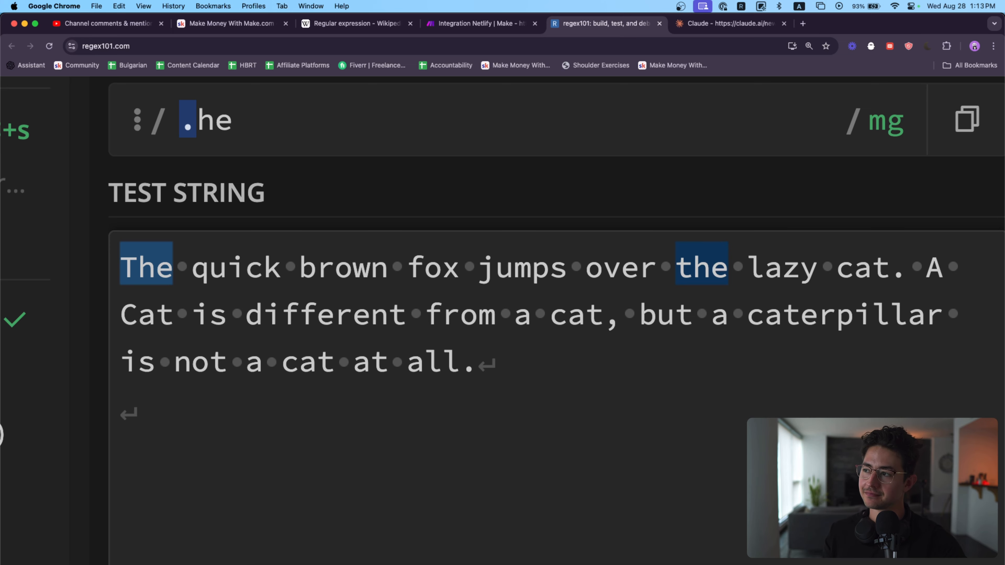
type("e")
key("BackSpace")
scroll(251, 179, "up", 1)
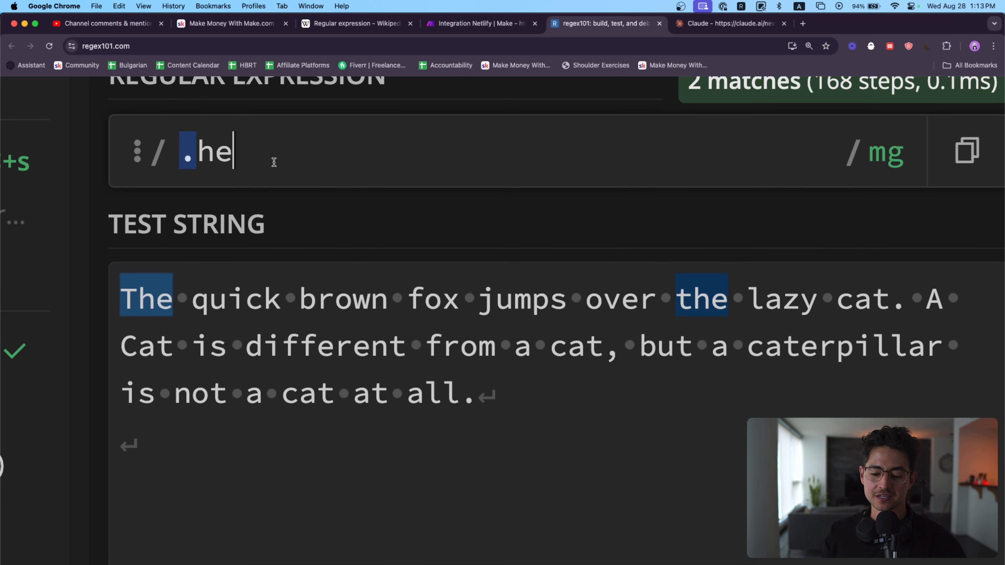
Step: Change the regular expression from .he to .s to match any character followed by s
left_click(422, 167)
key("BackSpace")
key("BackSpace")
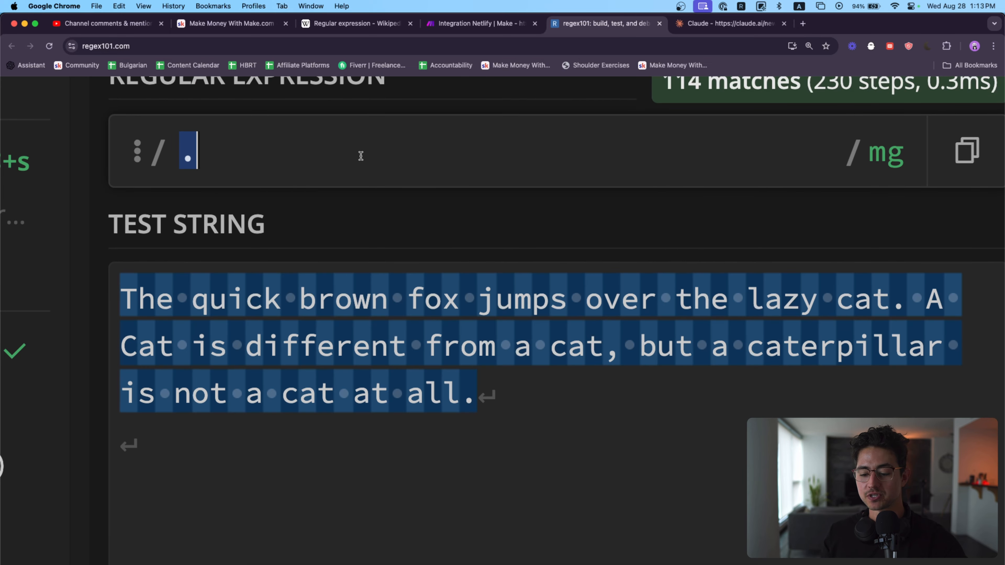
type("s")
scroll(326, 273, "down", 1)
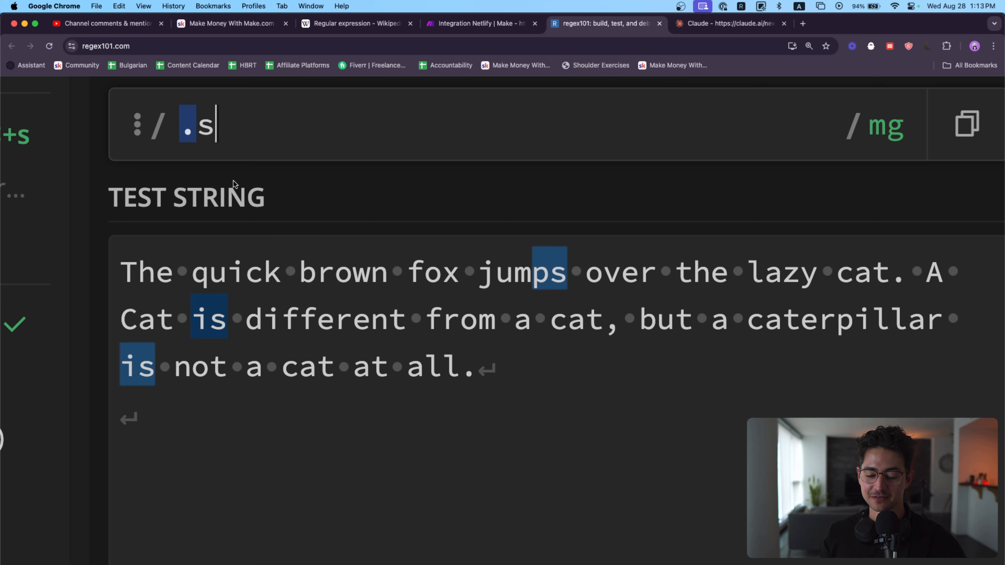
Step: Add the sample words as es is ys us below the test sentence to try the .s pattern
left_click(300, 479)
type("as ")
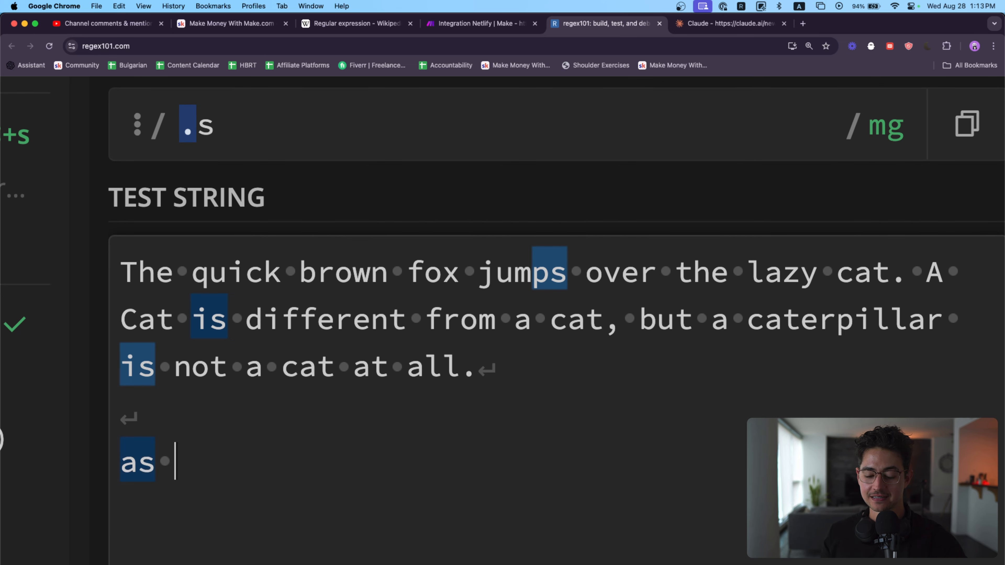
type("es is ")
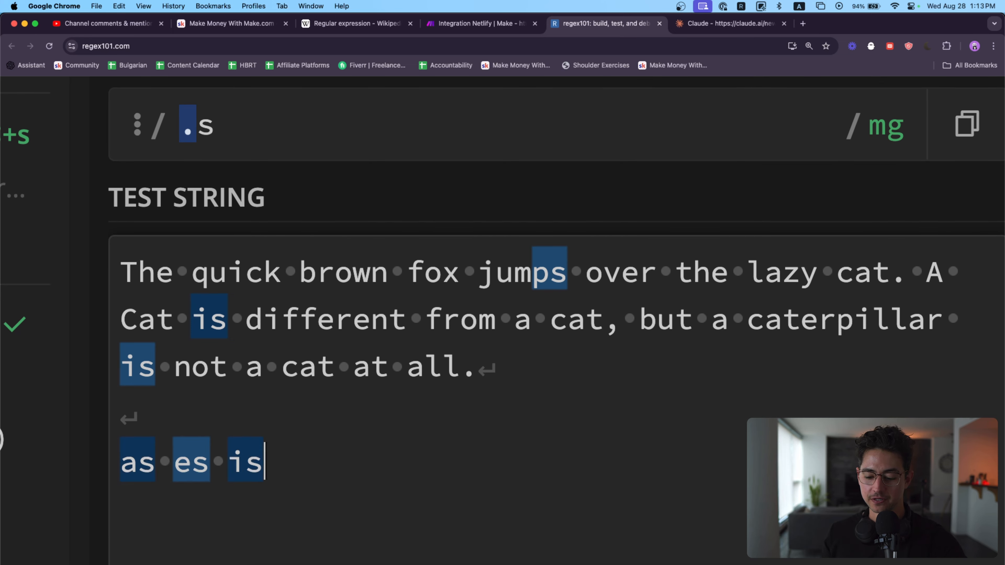
type("ys us")
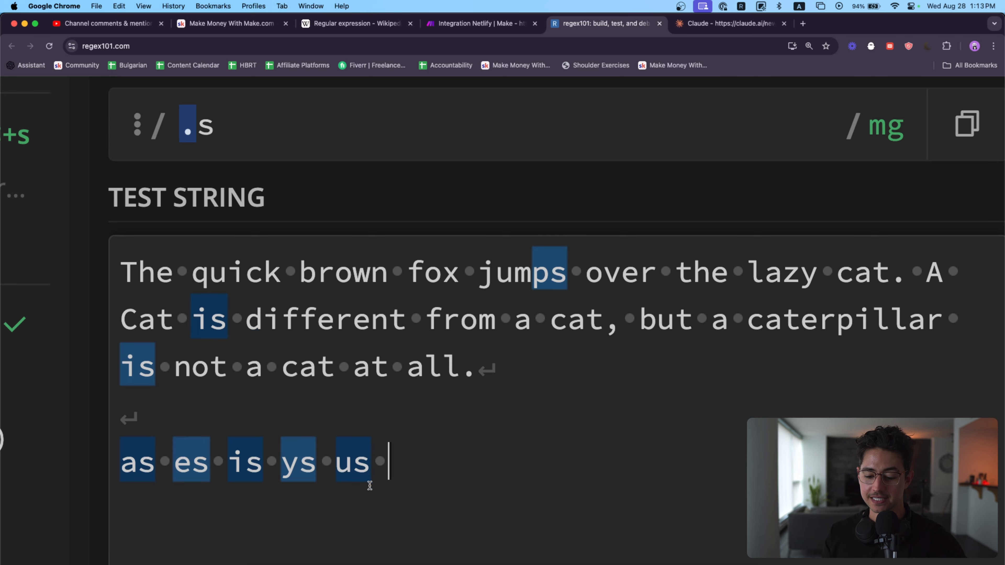
Step: Remove the sample words and blank lines below the test sentence, and return to editing the pattern
left_click_drag(385, 461, 120, 414)
key("BackSpace")
key("BackSpace")
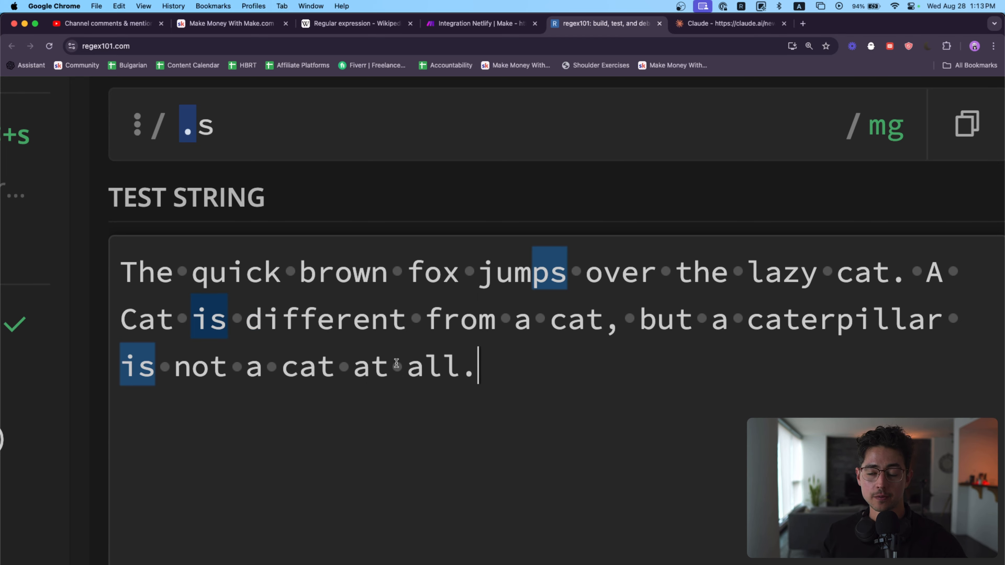
left_click(479, 124)
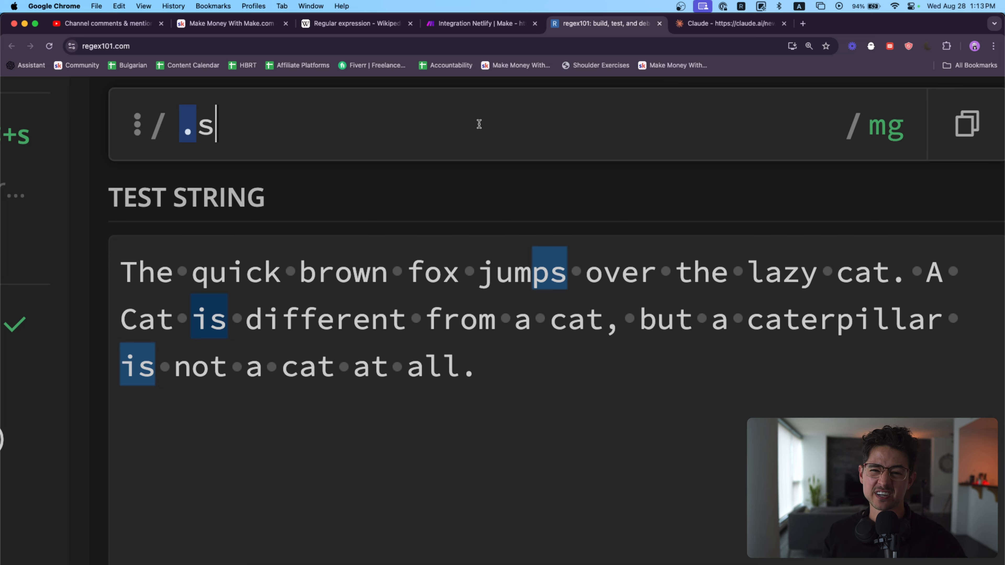
Step: Change the regular expression from .s to .* to match any character repeated zero or more times
key("BackSpace")
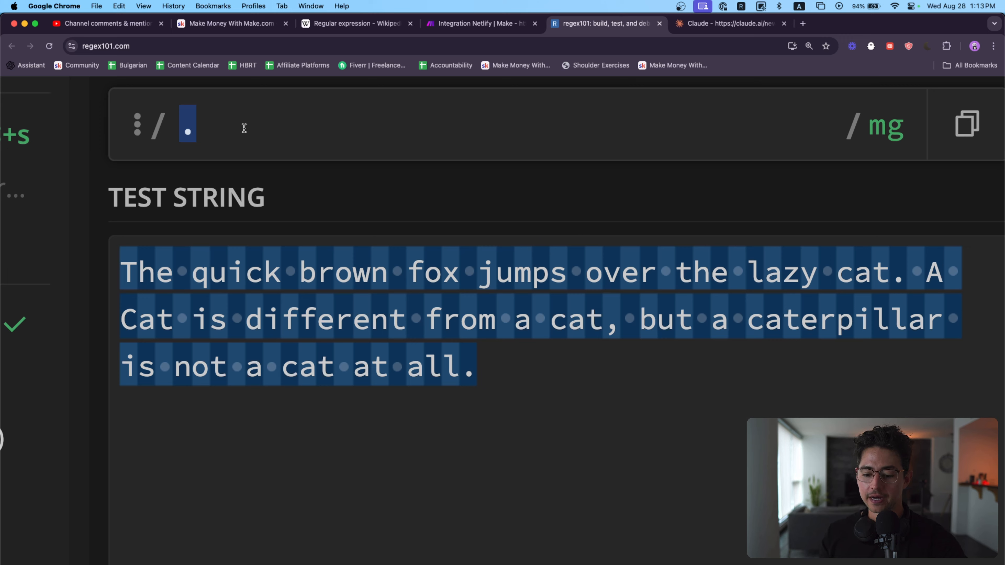
left_click(184, 126)
key("Right")
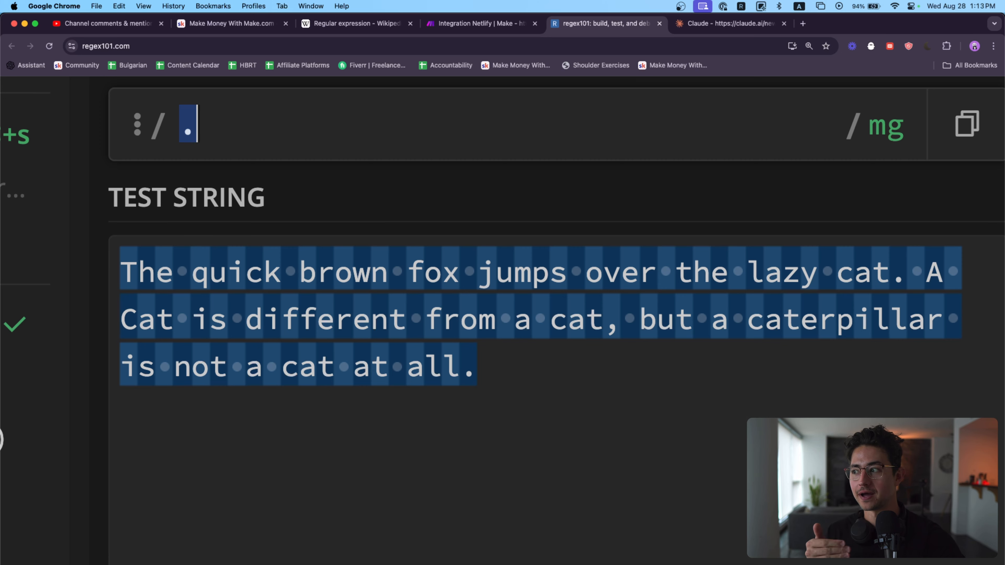
type("*")
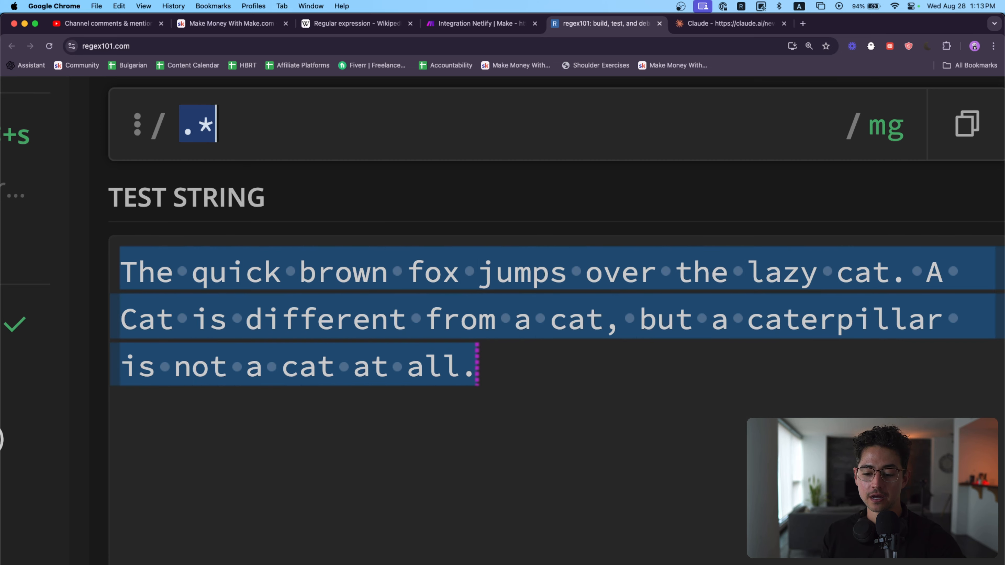
Step: Remove the asterisk from the pattern and add it back to compare the matches of . and .*
left_click(197, 116)
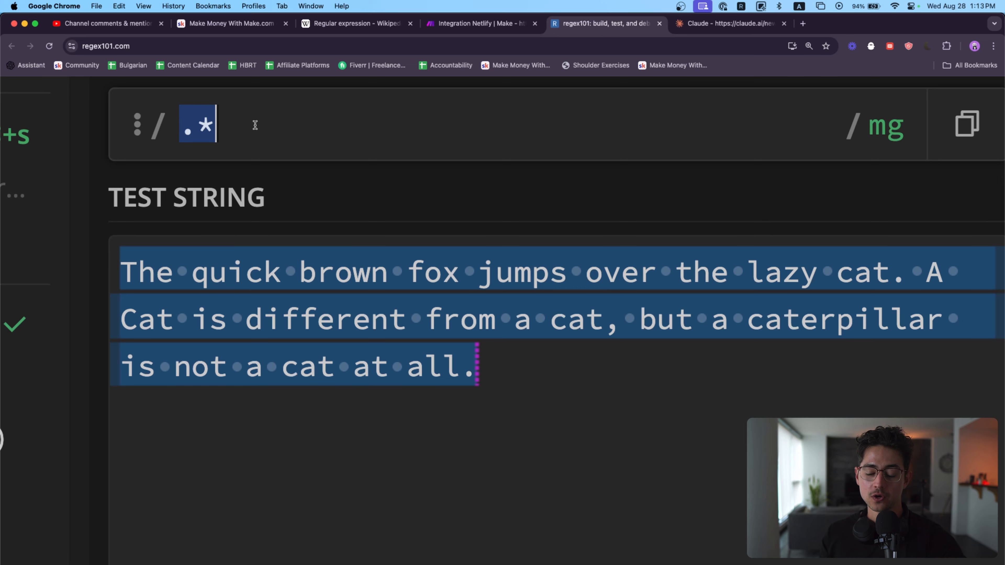
left_click(209, 125)
key("BackSpace")
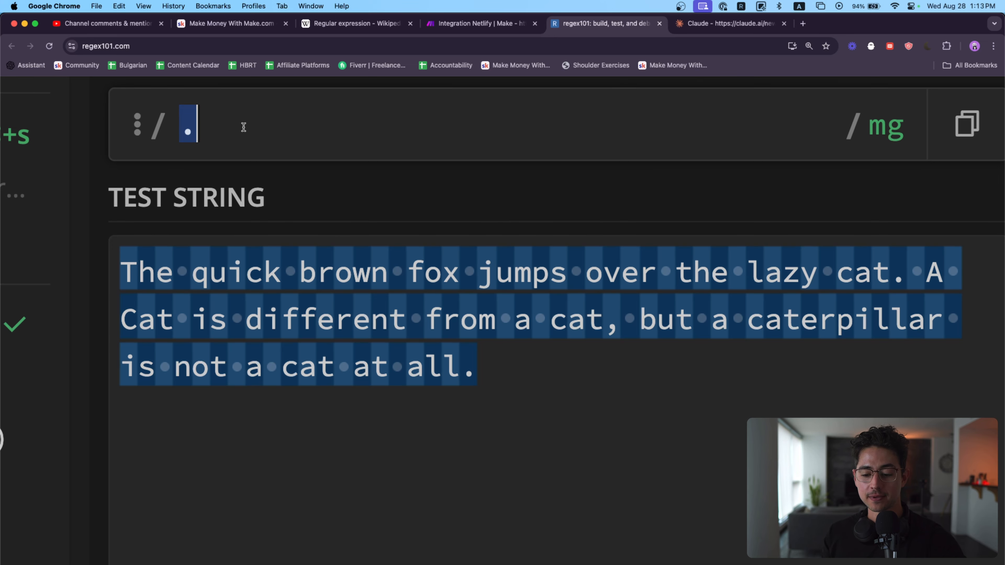
left_click(181, 129)
left_click_drag(185, 131, 216, 130)
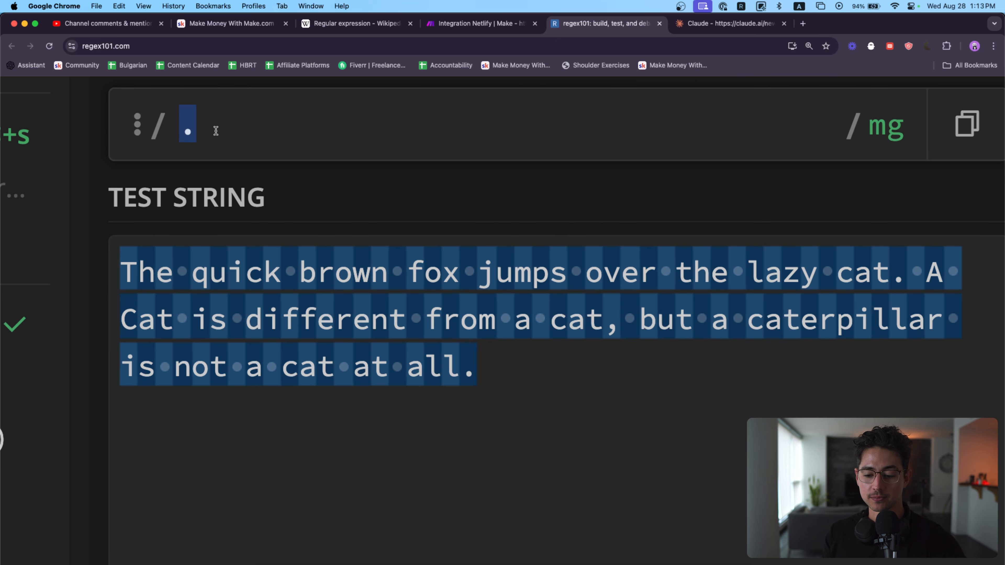
type("*")
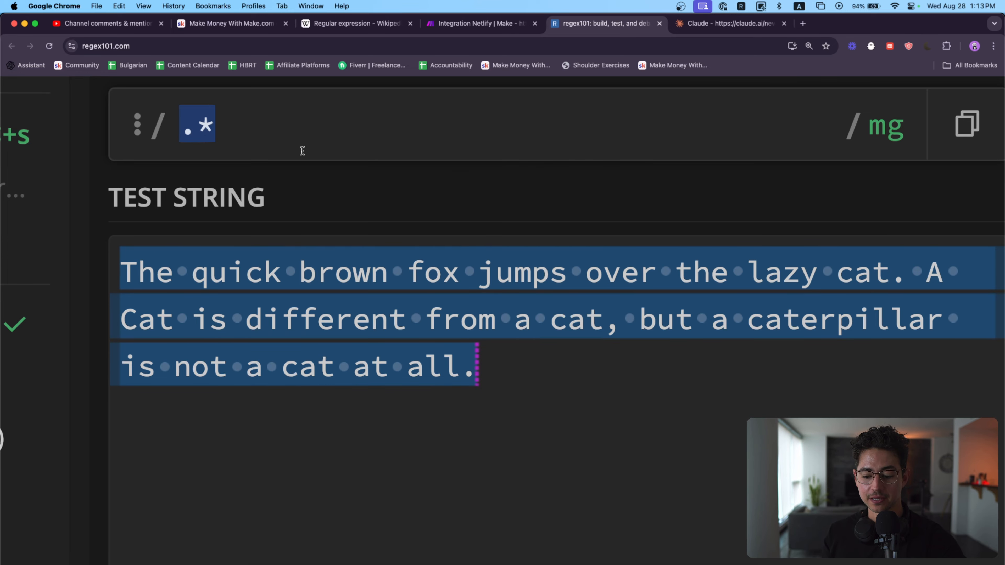
Step: Extend the pattern with a leading space before .* and a comma after it
mouse_move(562, 261)
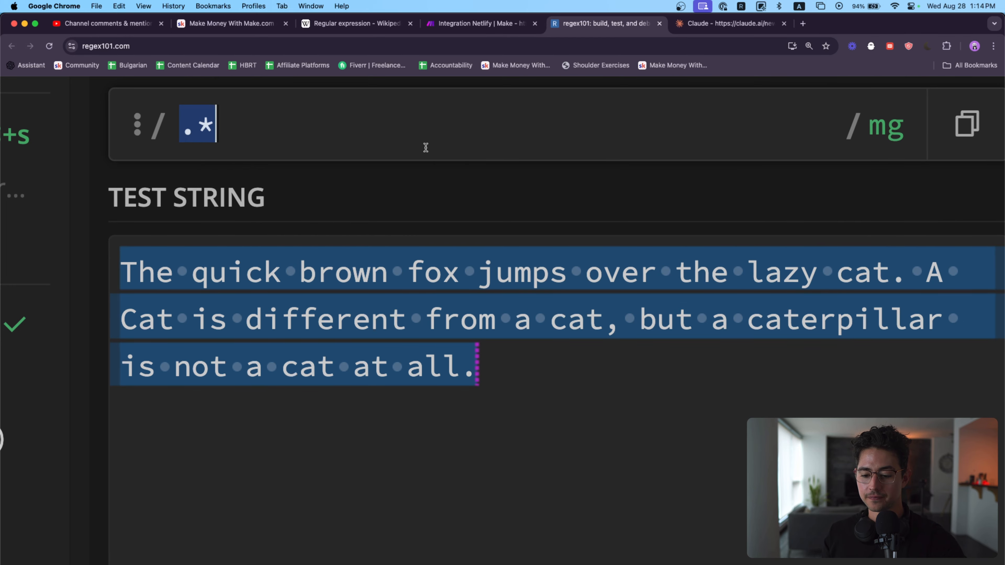
key("super+a")
key("Left")
key("super+a")
key("Right")
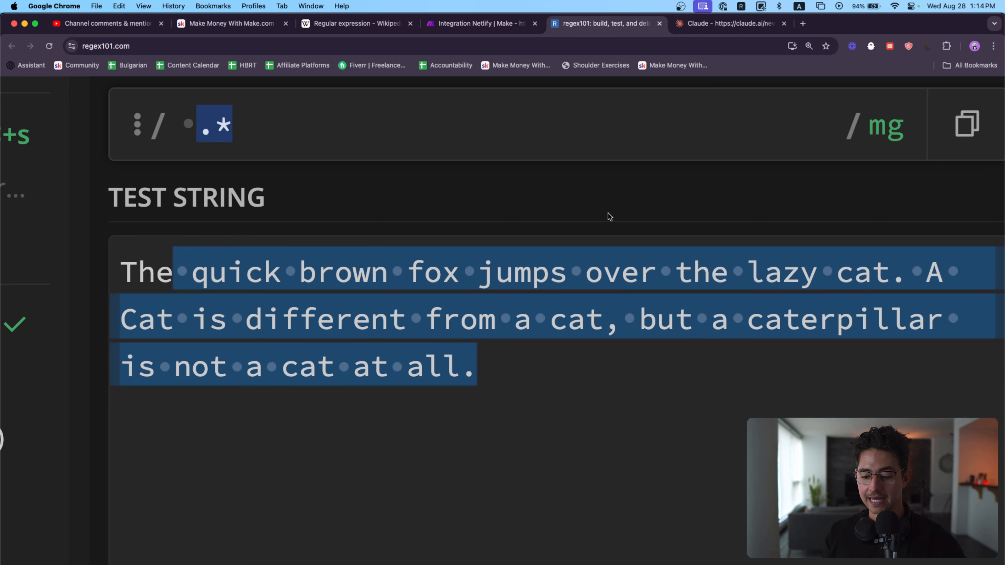
type(",")
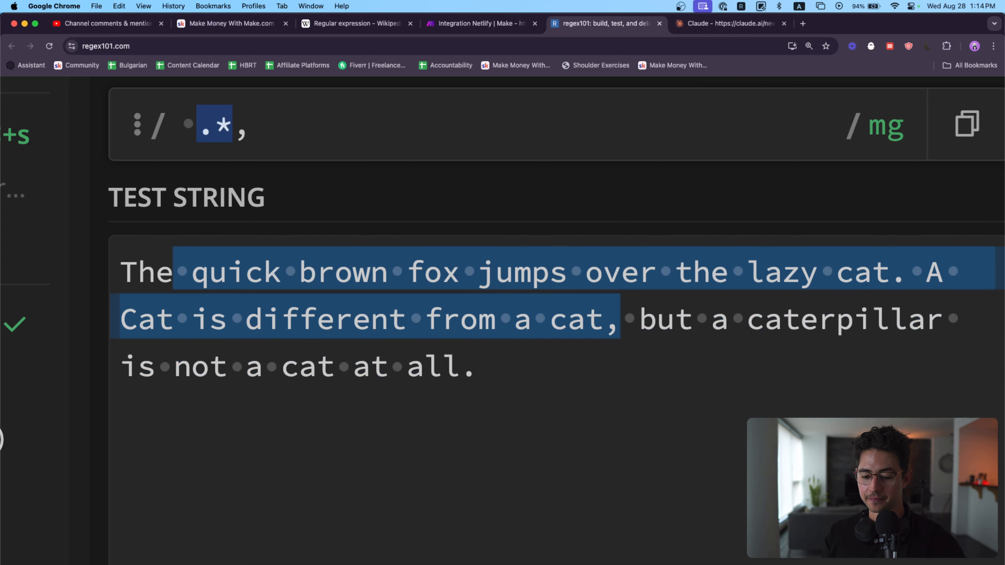
scroll(408, 277, "up", 1)
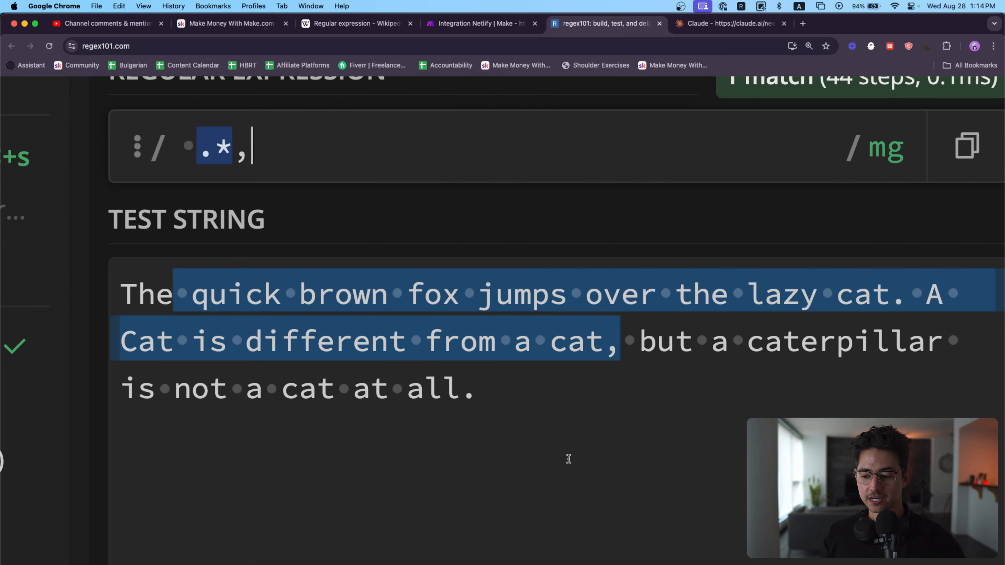
scroll(367, 212, "up", 1)
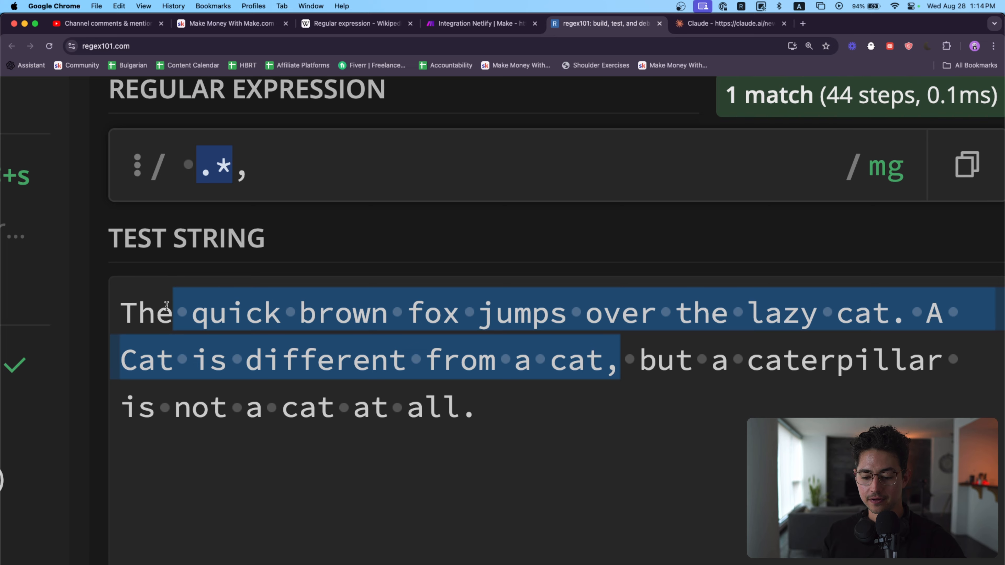
Step: Add the letter a at the start to make the pattern a .*, and highlight cat and the comma in the test sentence
key("super+Left")
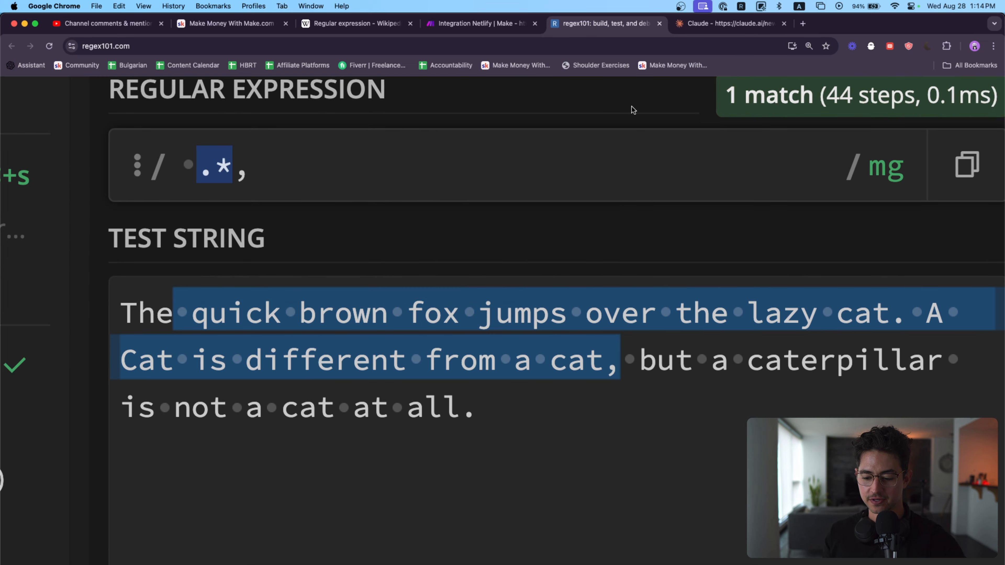
type("a")
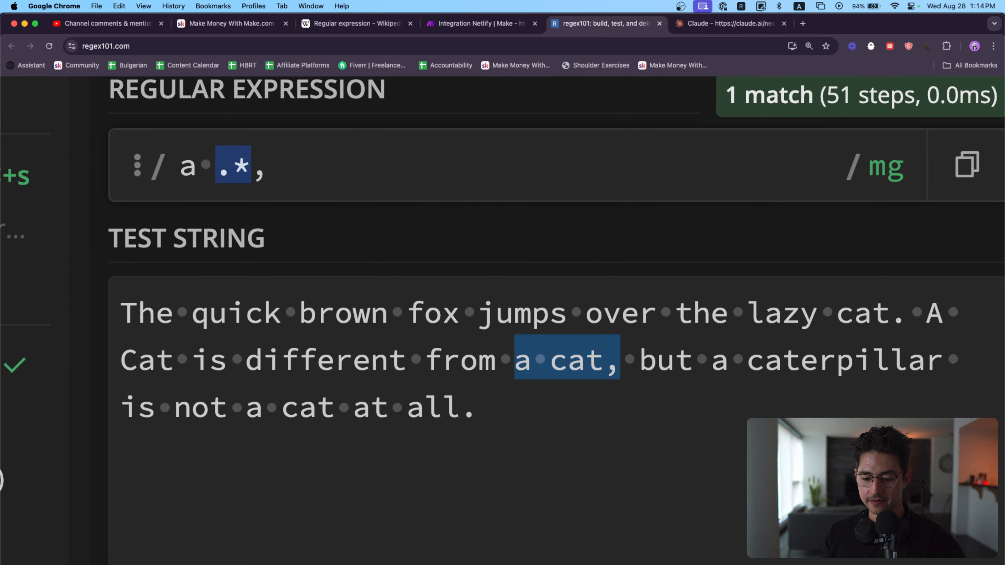
key("BackSpace")
mouse_move(218, 159)
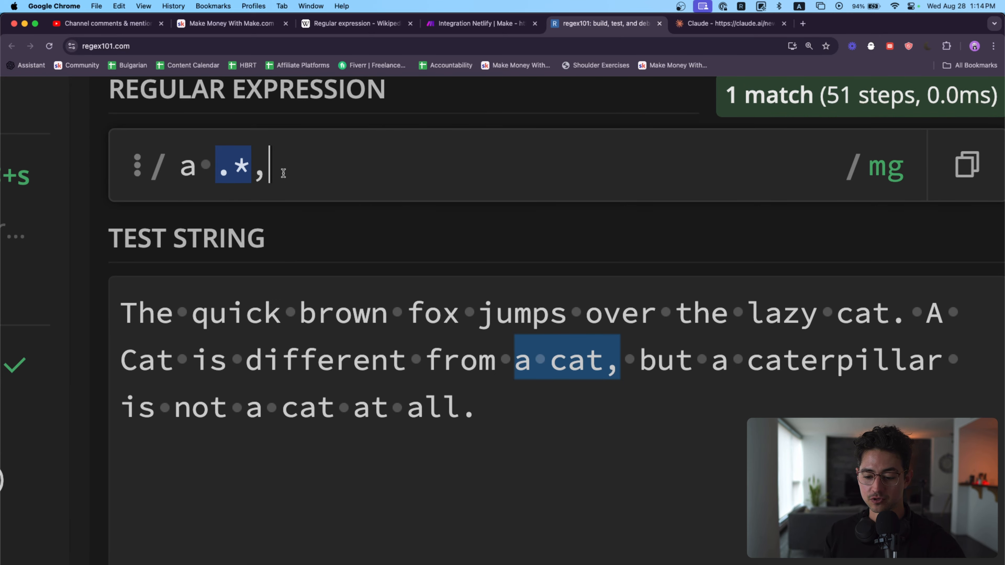
mouse_move(549, 367)
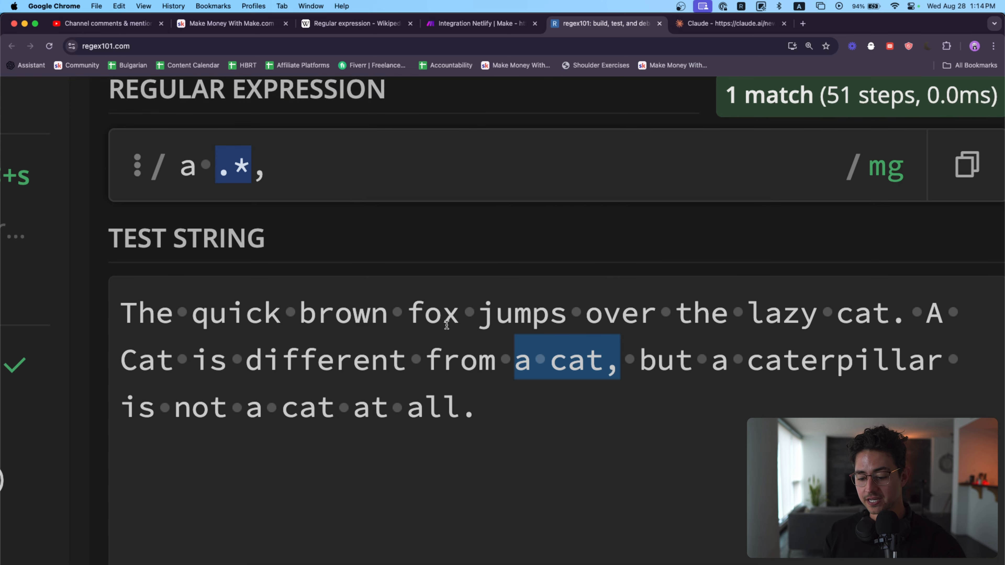
left_click_drag(549, 358, 597, 370)
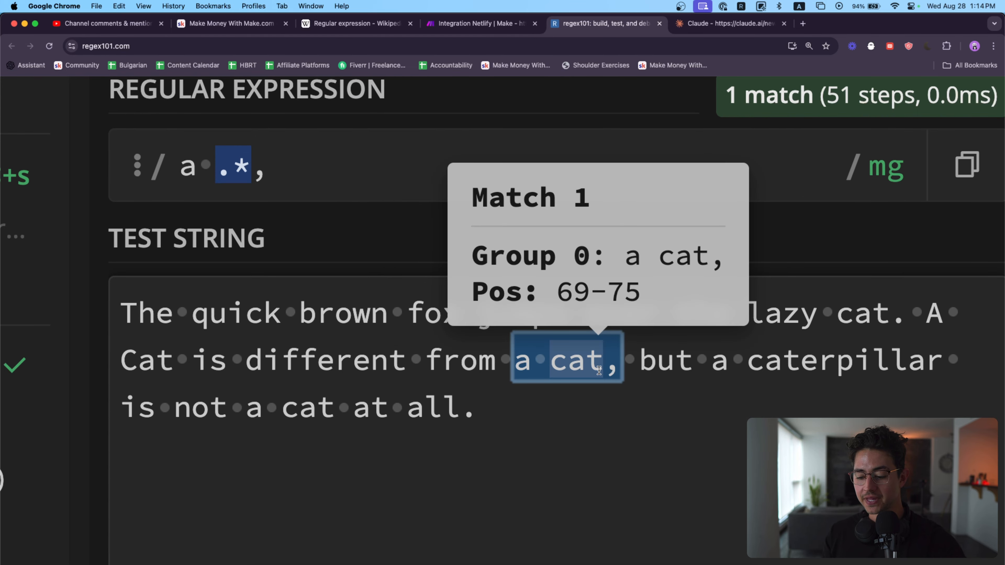
left_click(619, 370)
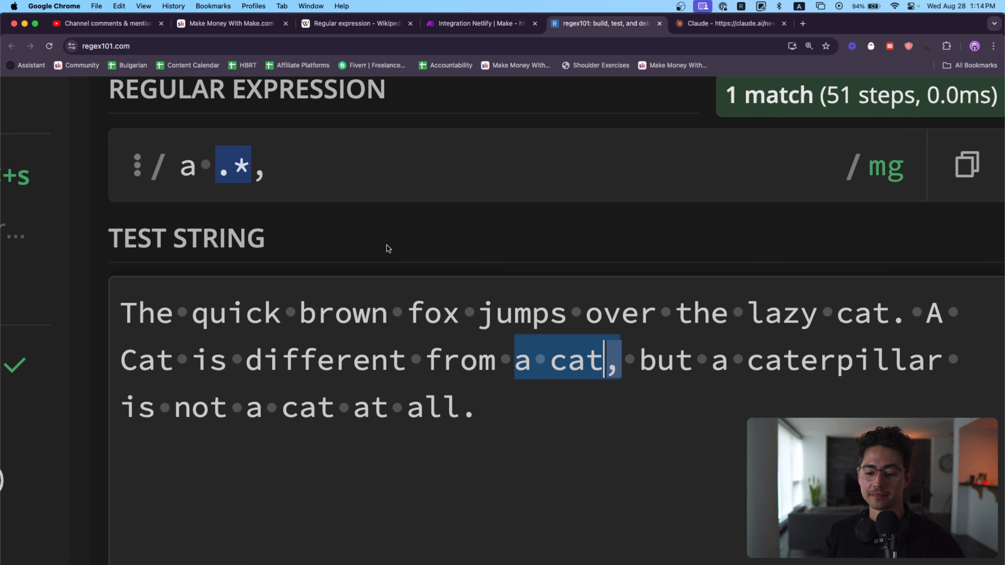
Step: Replace the whole regular expression with .*@.*\.com to match email addresses
left_click(357, 173)
type("a")
key("super+a")
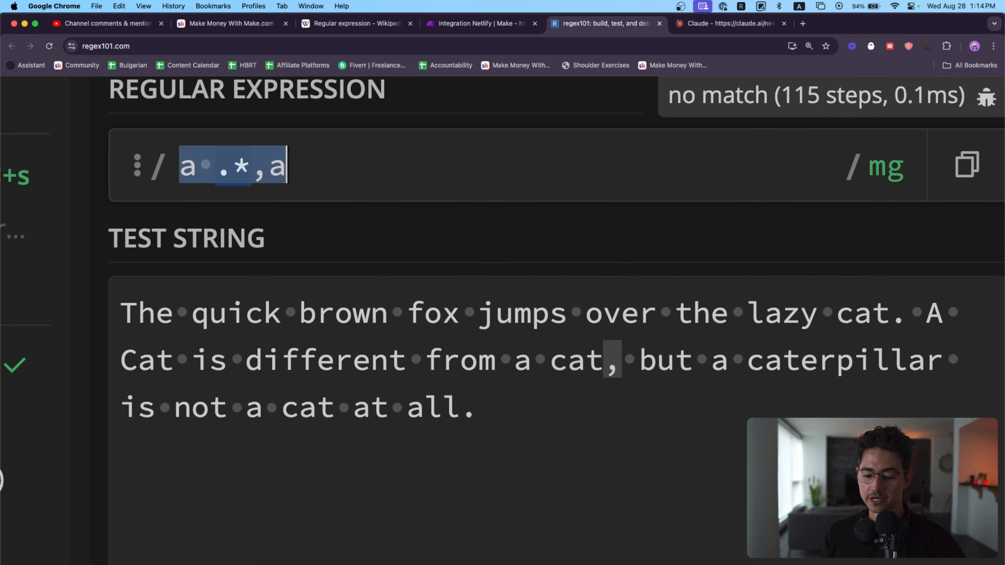
key("BackSpace")
type(".*@")
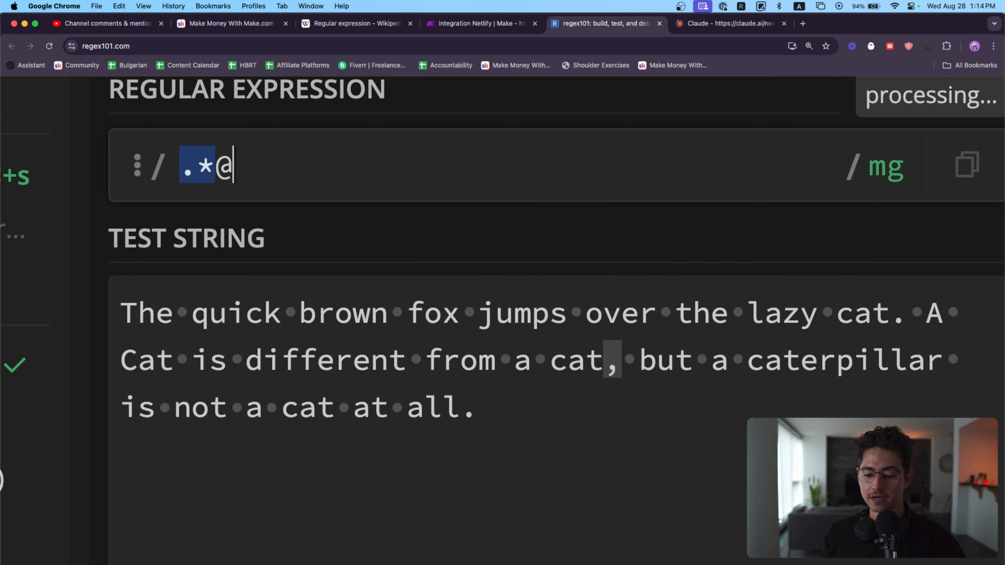
type(".*")
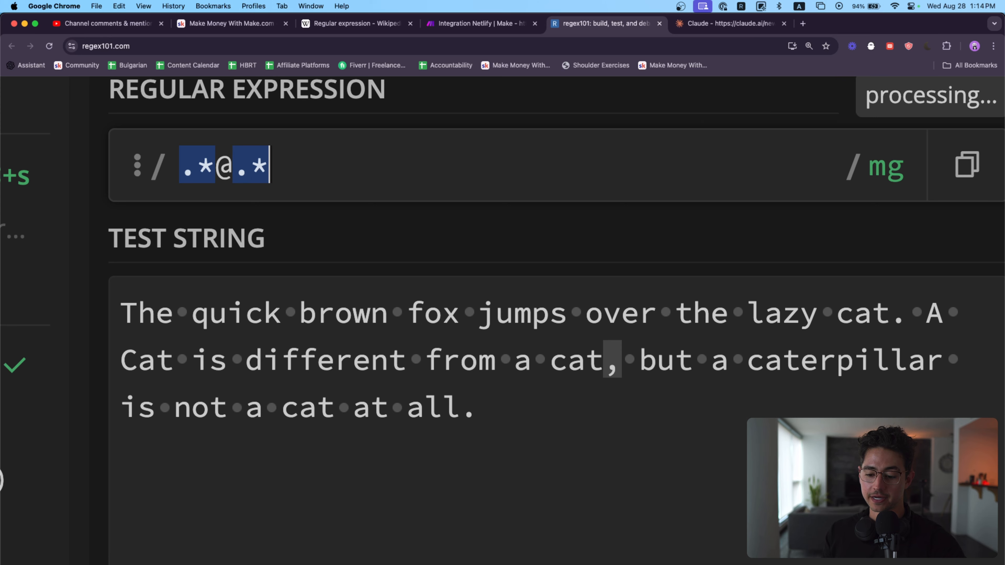
type("\\.com")
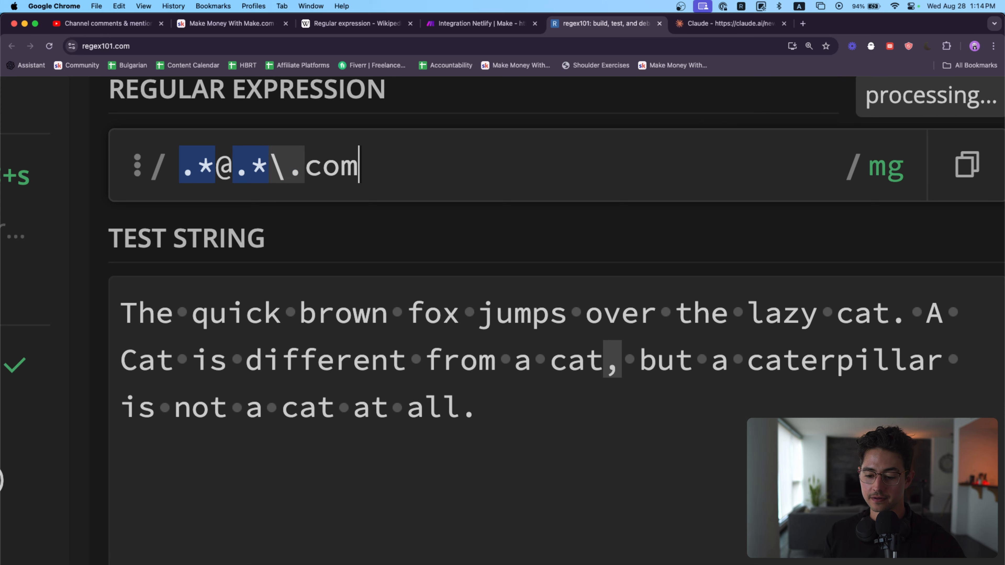
Step: Add a blank line and a sample .com email address below the test sentence
left_click(531, 423)
key("Return")
key("Return")
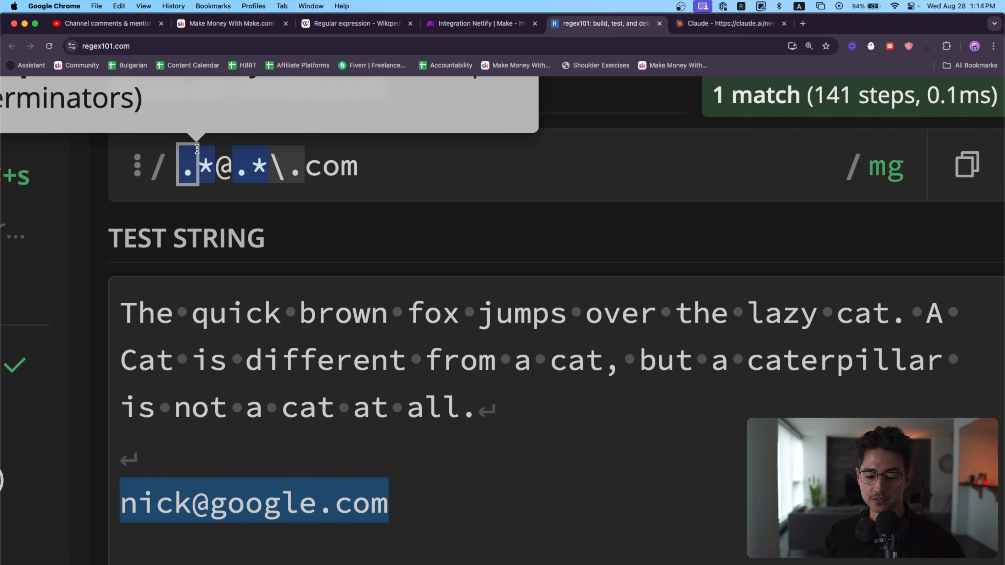
Step: Compare the .*, @ and escaped dot portions of the pattern with the sample email address
left_click_drag(180, 165, 217, 165)
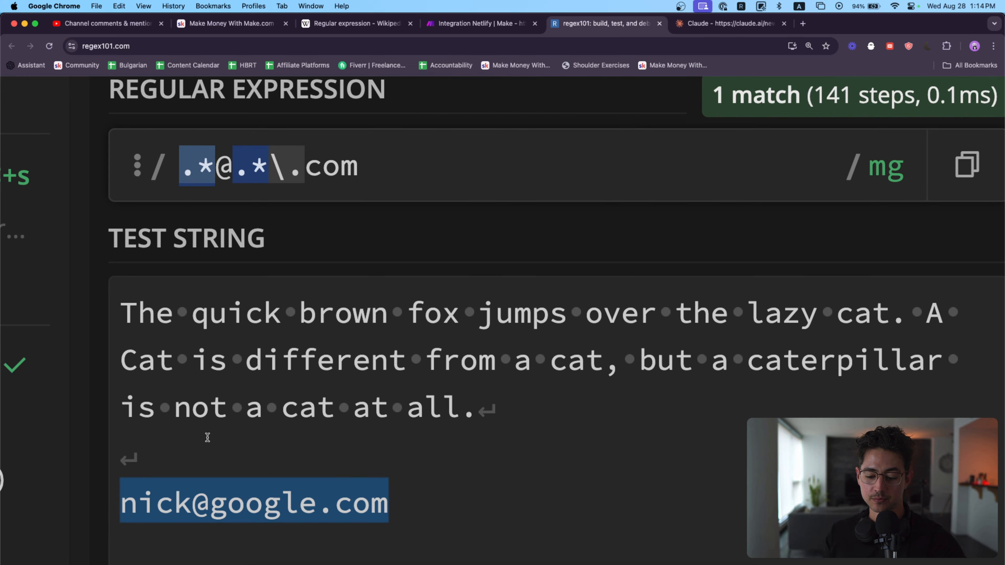
left_click(234, 169)
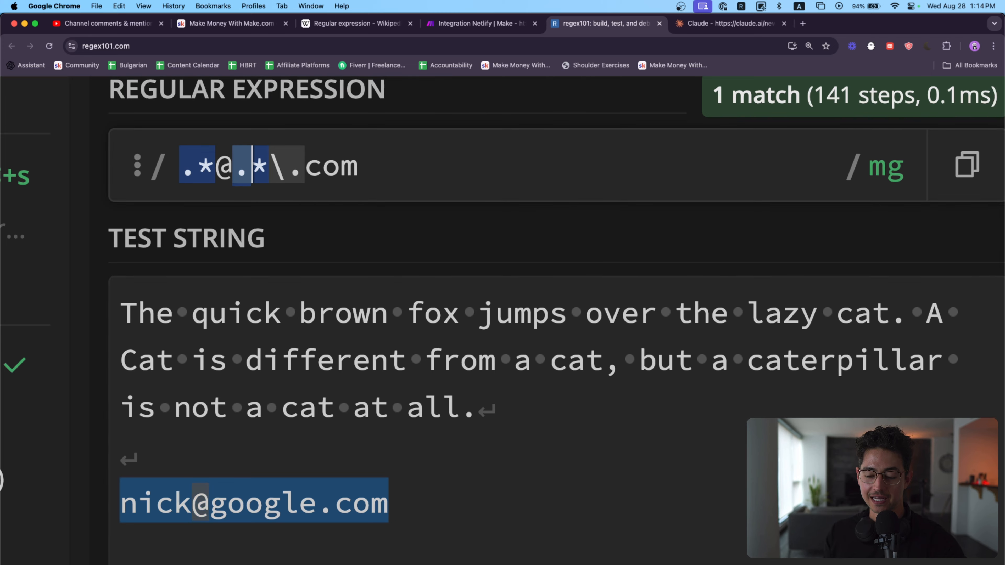
left_click(282, 170)
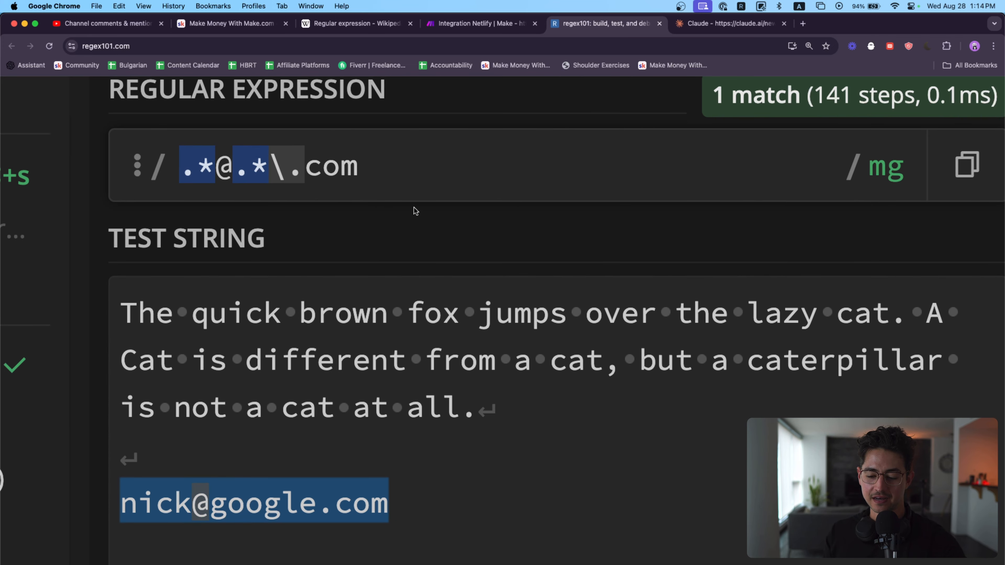
Step: Append a space and a dot to the pattern, escape the dot as \., and remove the addition again
left_click(437, 182)
type(".")
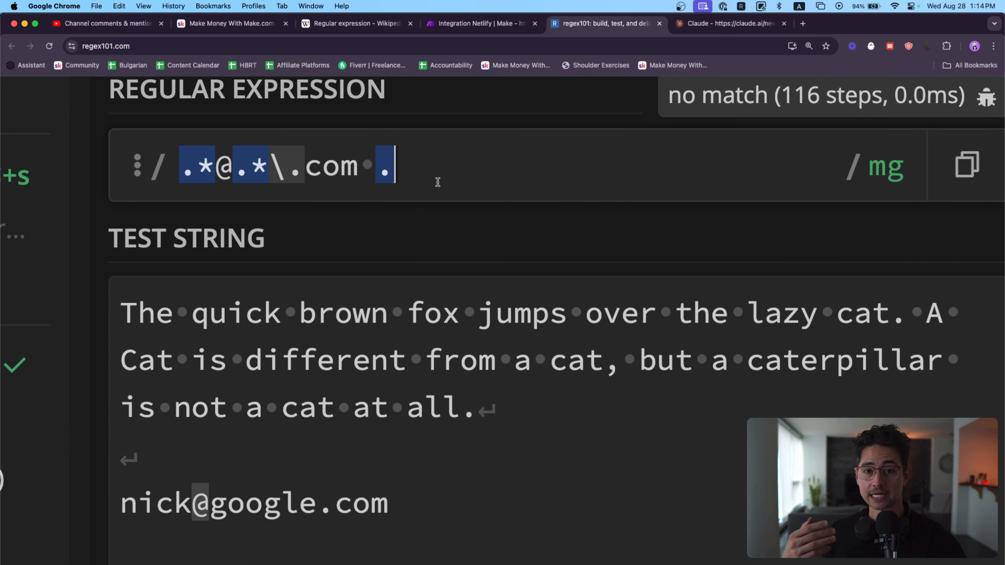
key("Left")
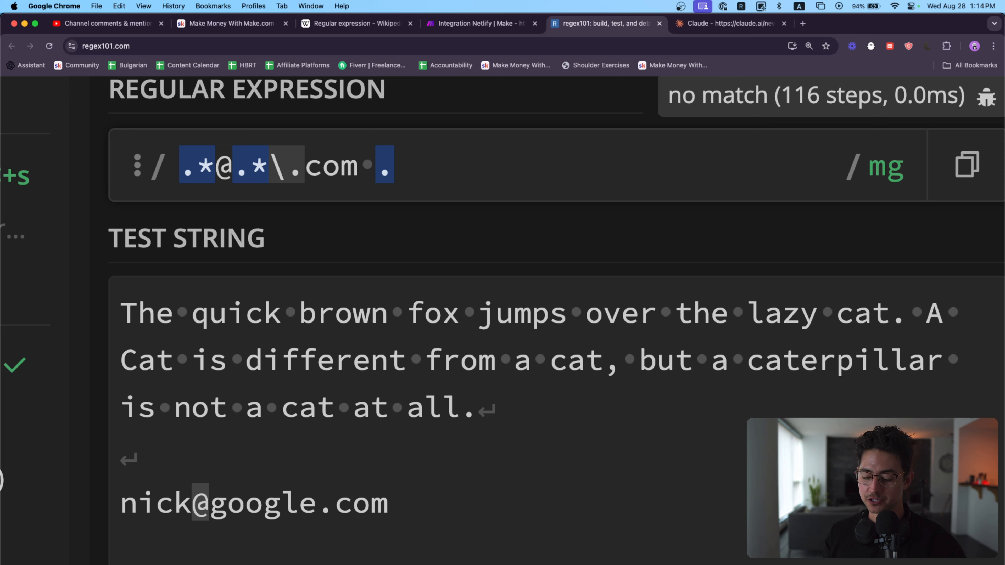
type("\\")
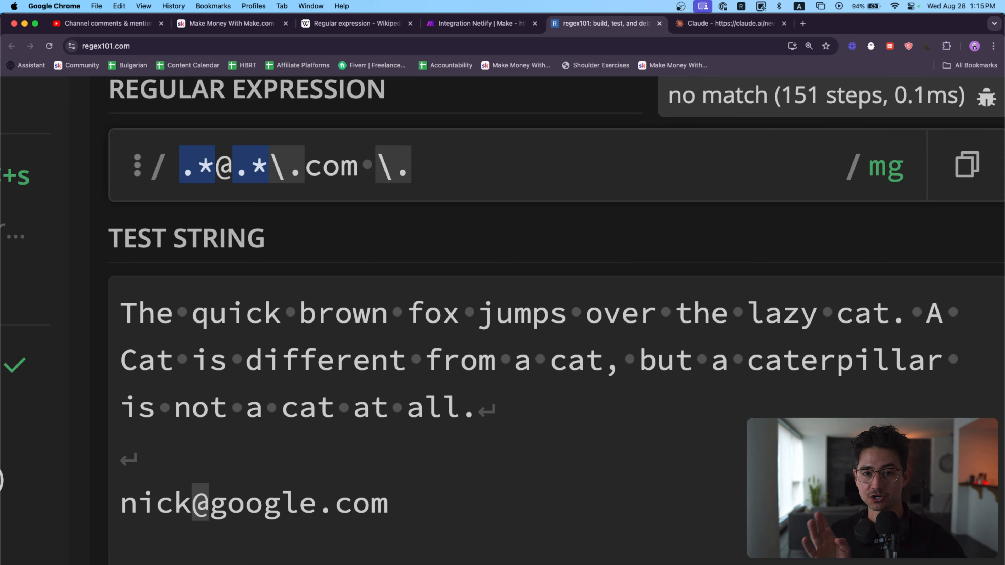
key("BackSpace")
key("Right")
key("BackSpace")
key("BackSpace")
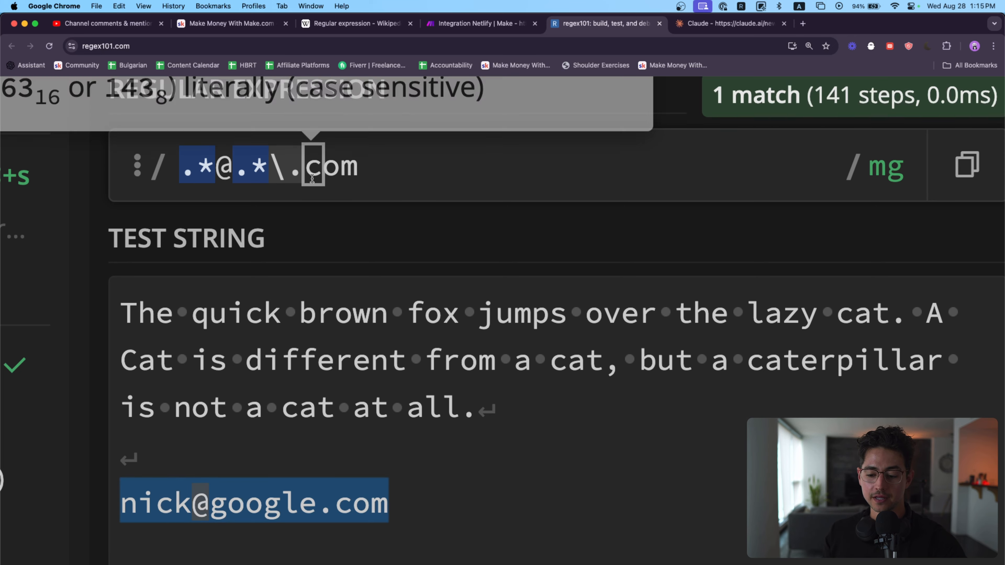
Step: Replace com at the end of the pattern with .* to make it .*@.*\..*
left_click_drag(305, 170, 373, 171)
left_click(358, 166)
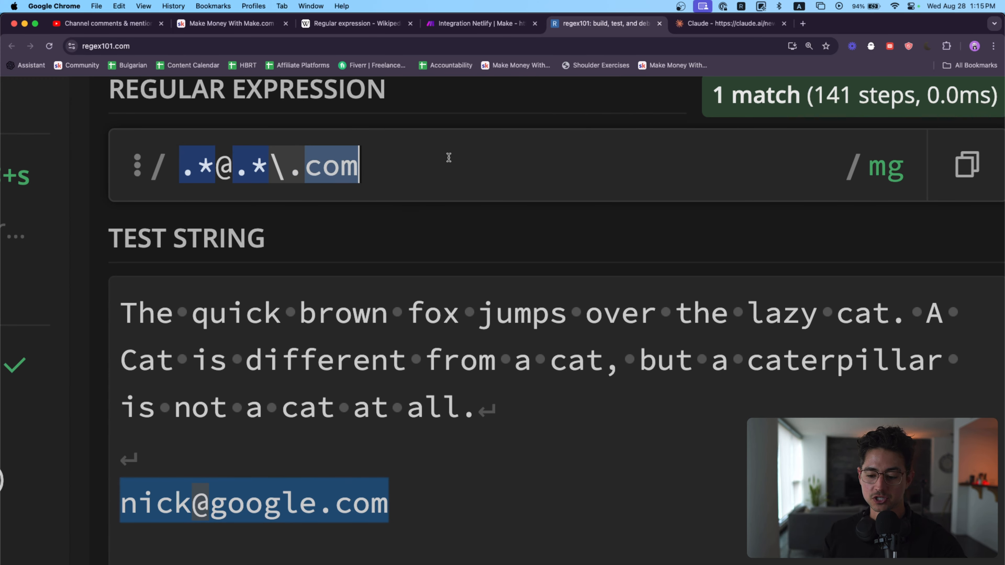
key("BackSpace")
type(".*")
Step: Add a blank line and a second sample email address ending in .ai below the first one
left_click(455, 506)
key("Return")
key("Return")
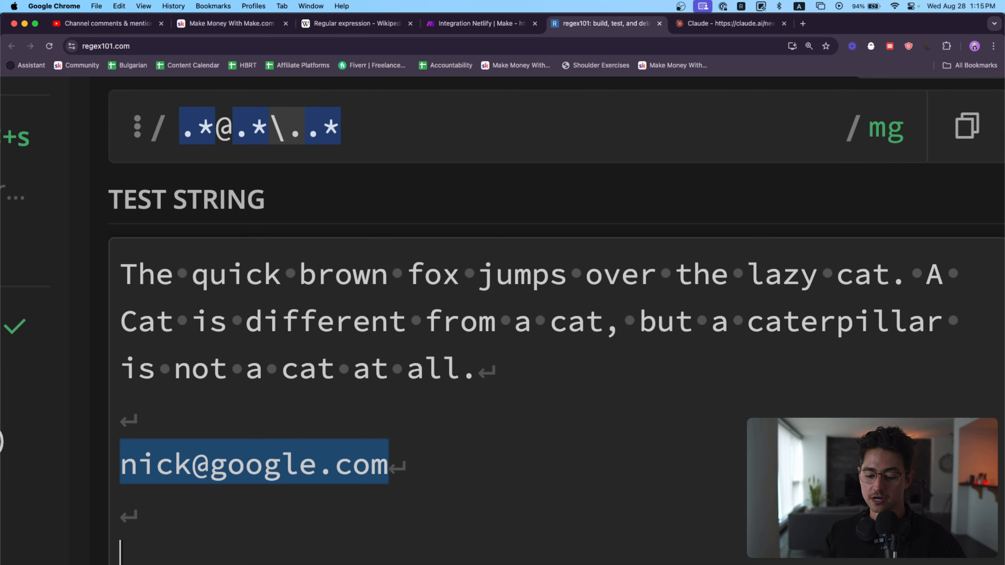
scroll(498, 446, "down", 3)
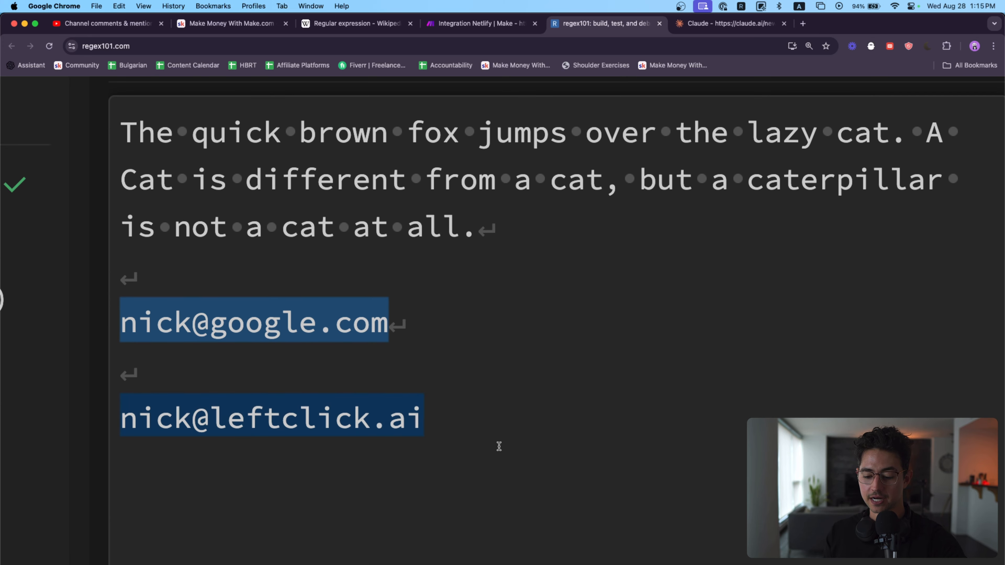
Step: Change the ending of the pattern back to com, giving .*@.*\.com
scroll(498, 446, "up", 6)
left_click(376, 282)
key("BackSpace")
key("BackSpace")
type("com")
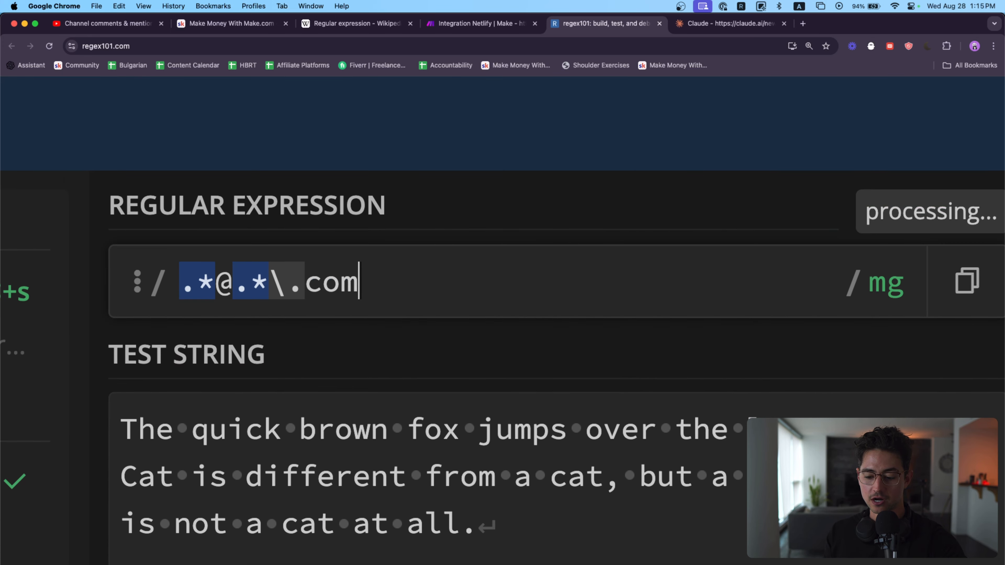
Step: Swap com for .* at the end of the pattern again and check the matches on both email addresses
key("BackSpace")
key("BackSpace")
key("BackSpace")
type(".*")
scroll(329, 312, "down", 5)
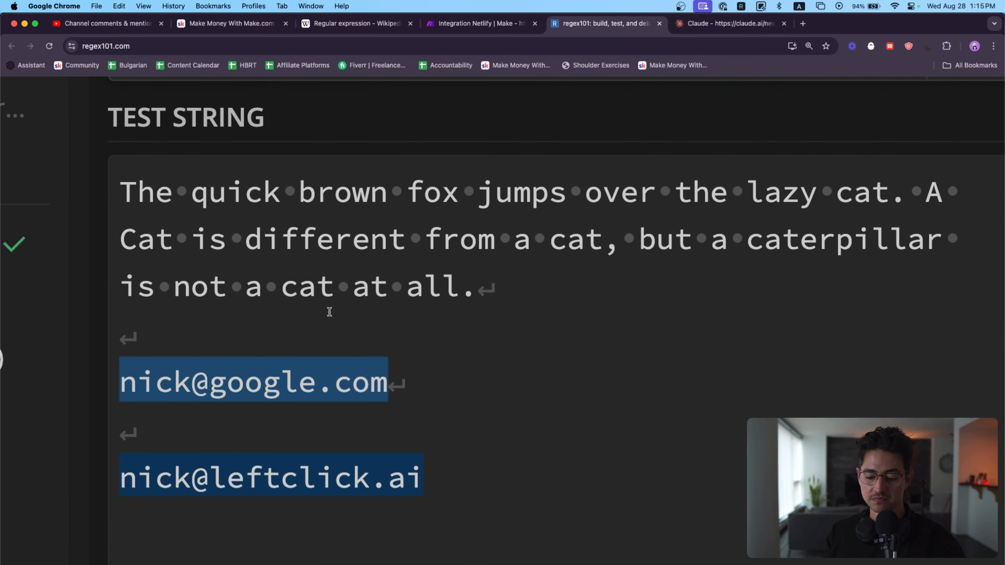
Step: Review how the pattern .*@.*\..* matches the sample email addresses in the test string, the explanation and the match information
scroll(328, 312, "down", 1)
scroll(465, 467, "up", 6)
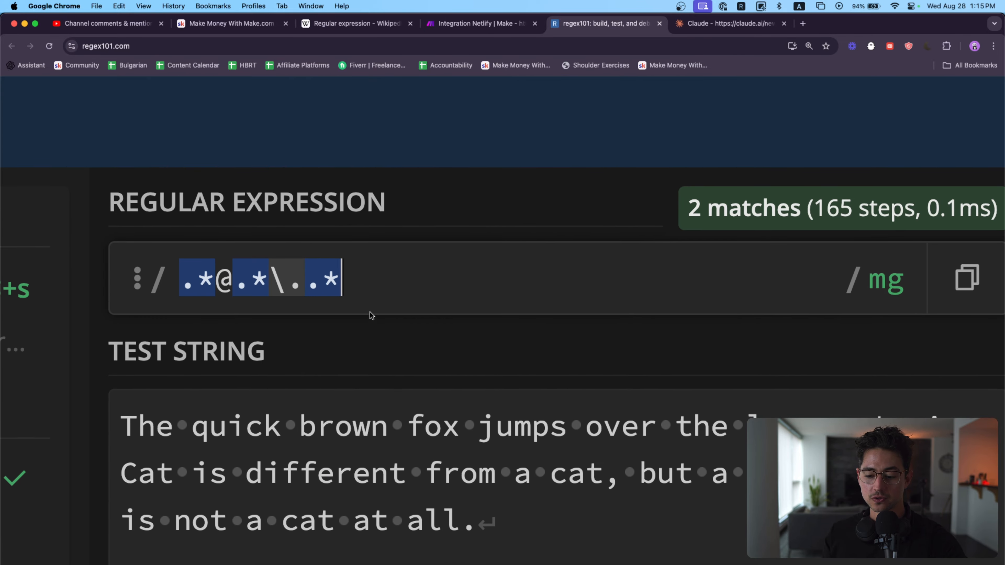
left_click(320, 281)
scroll(565, 325, "down", 6)
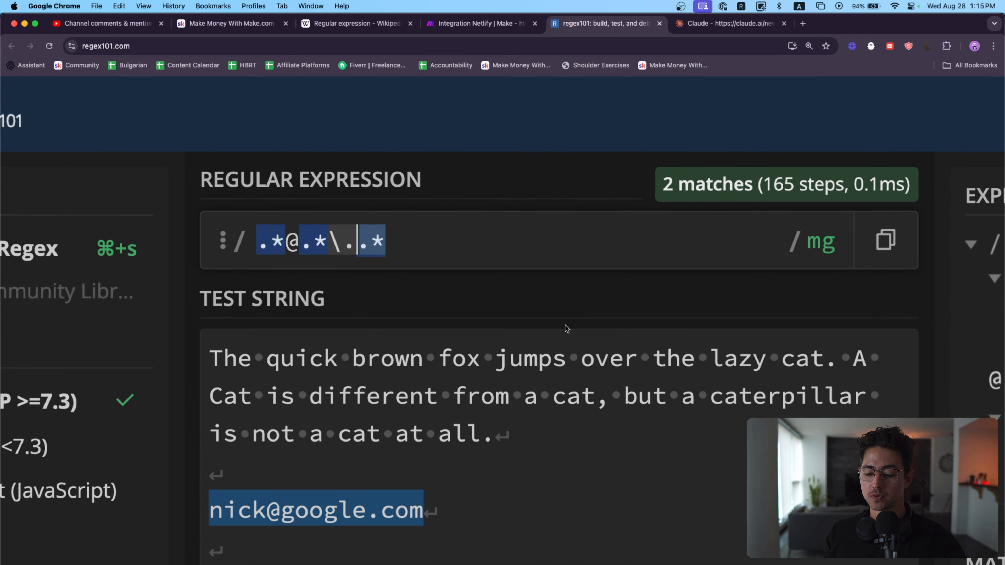
scroll(628, 349, "up", 2)
scroll(823, 370, "down", 10)
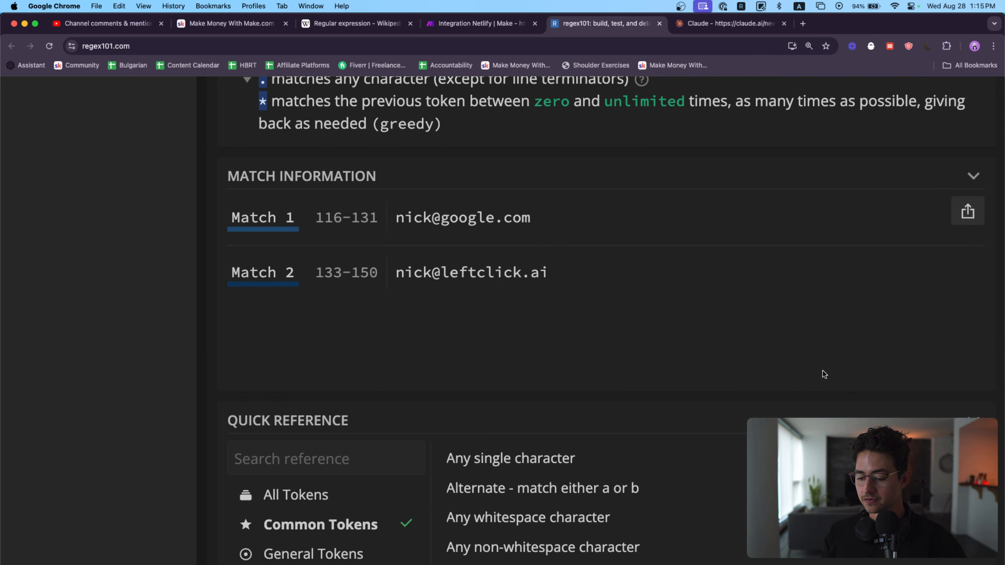
scroll(1001, 447, "up", 5)
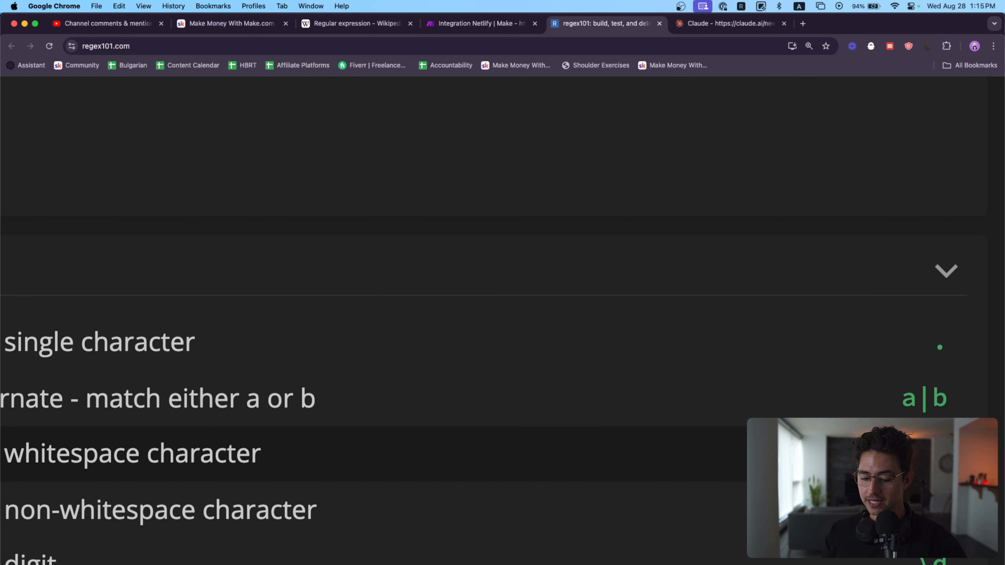
scroll(385, 375, "down", 8)
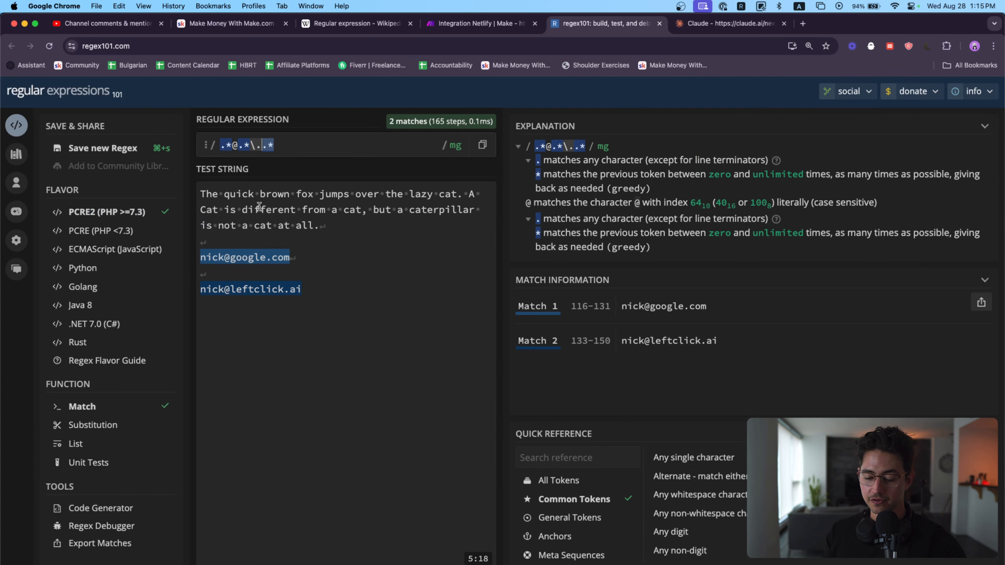
Step: Replace the final .* of the pattern with com|ai to give .*@.*\.com|ai
scroll(291, 145, "up", 6)
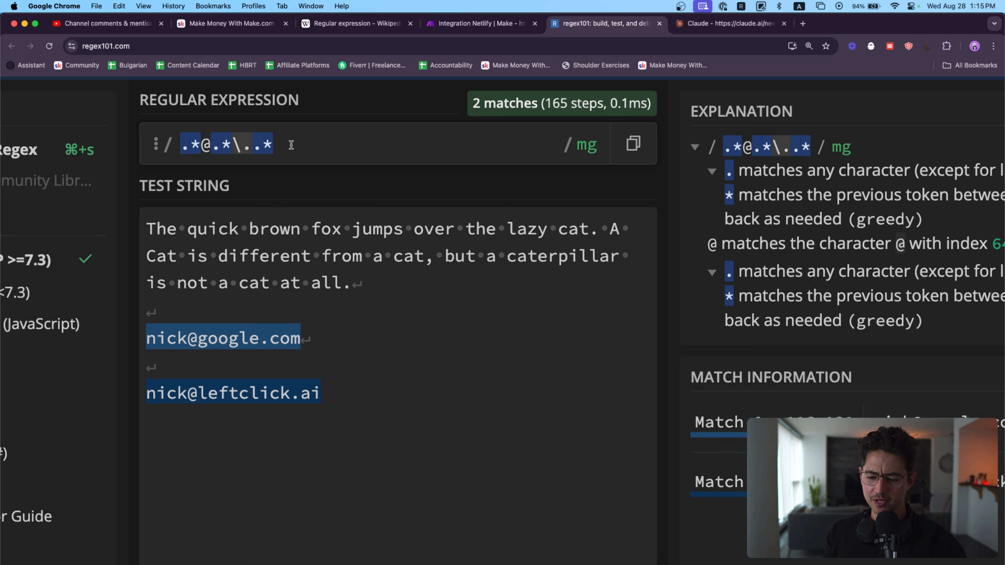
key("BackSpace")
key("BackSpace")
type("com|ai")
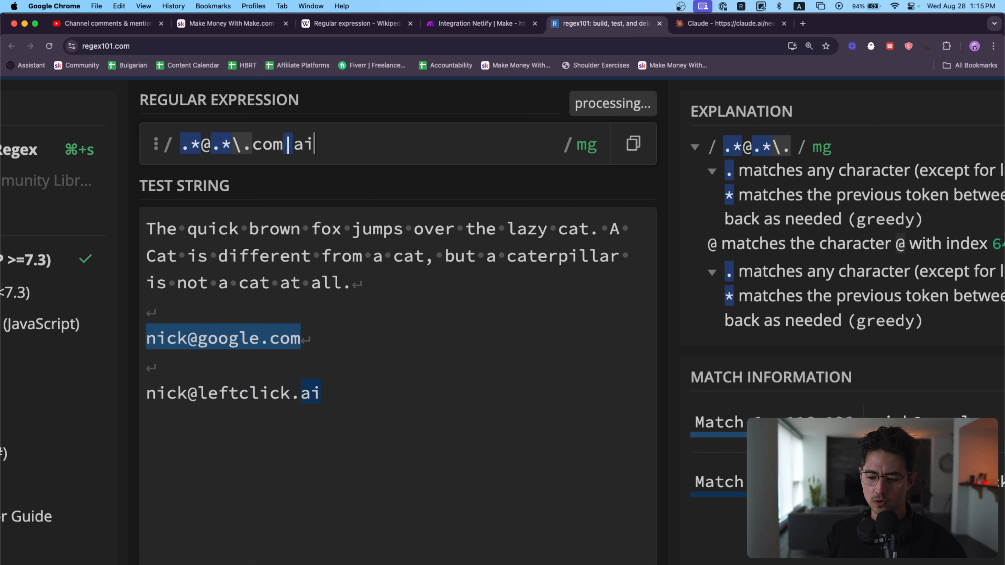
Step: Enclose com|ai in parentheses to make the pattern .*@.*\.(com|ai) and check the matches on both email addresses
left_click(254, 144)
type("(")
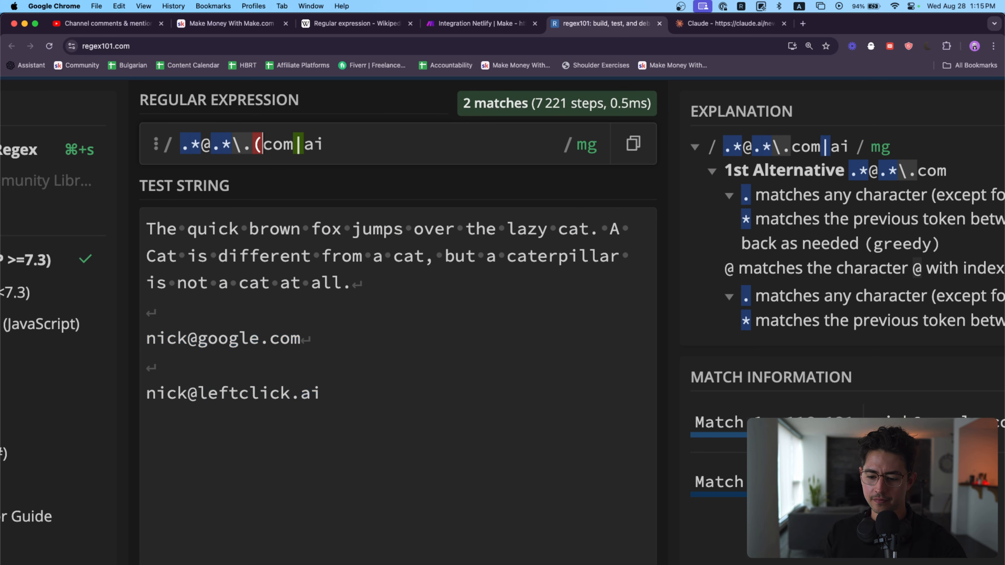
key("super+Right")
type(")")
scroll(452, 398, "down", 2)
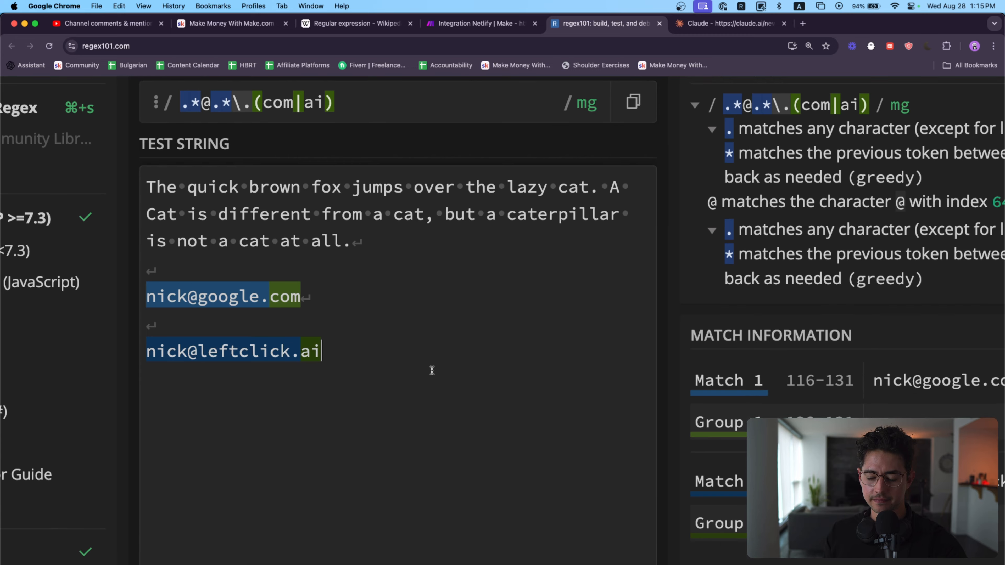
scroll(430, 370, "up", 2)
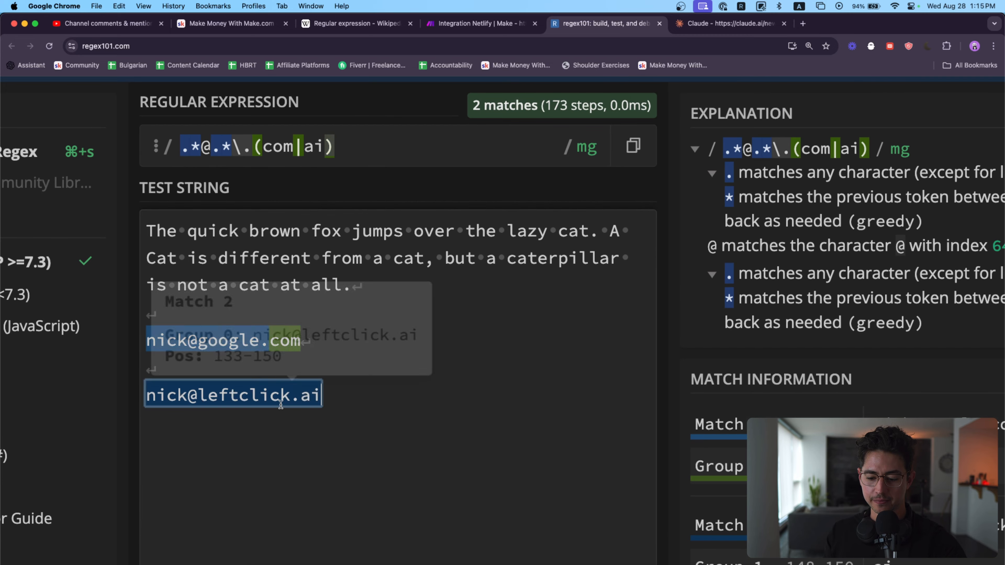
scroll(275, 403, "up", 5)
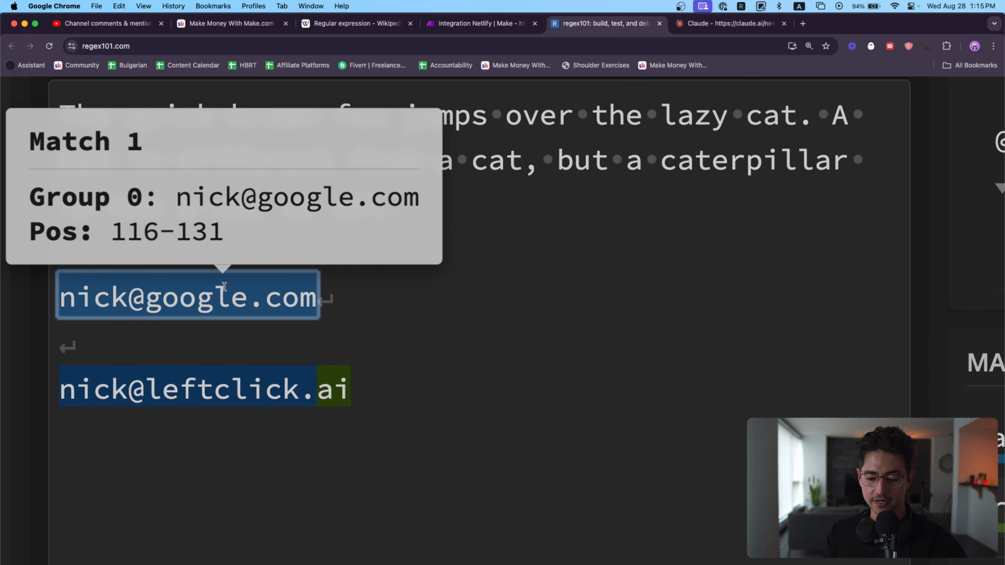
scroll(314, 380, "down", 5)
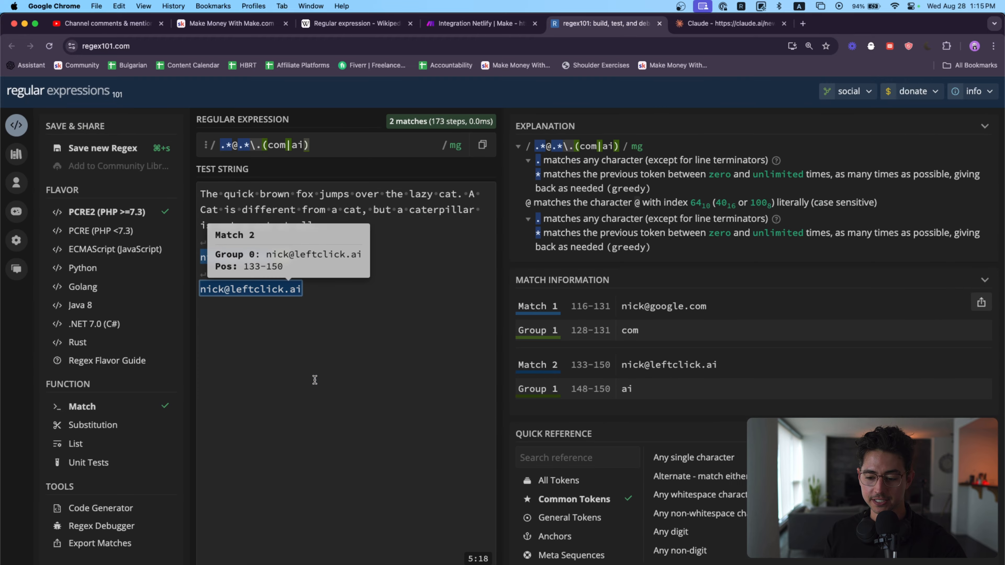
Step: Clear the whole regular expression
key("super+a")
triple_click(376, 150)
key("BackSpace")
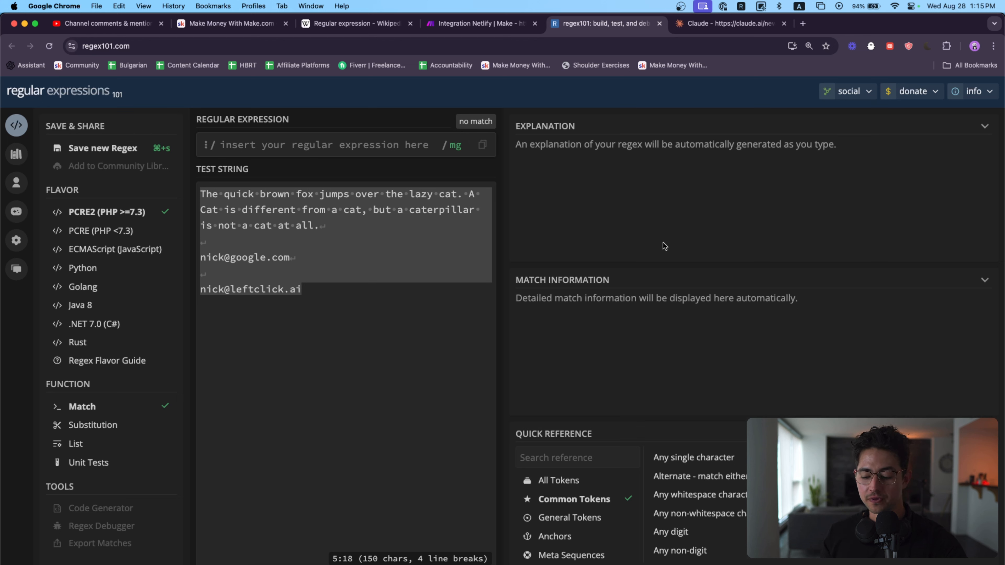
scroll(698, 502, "down", 3)
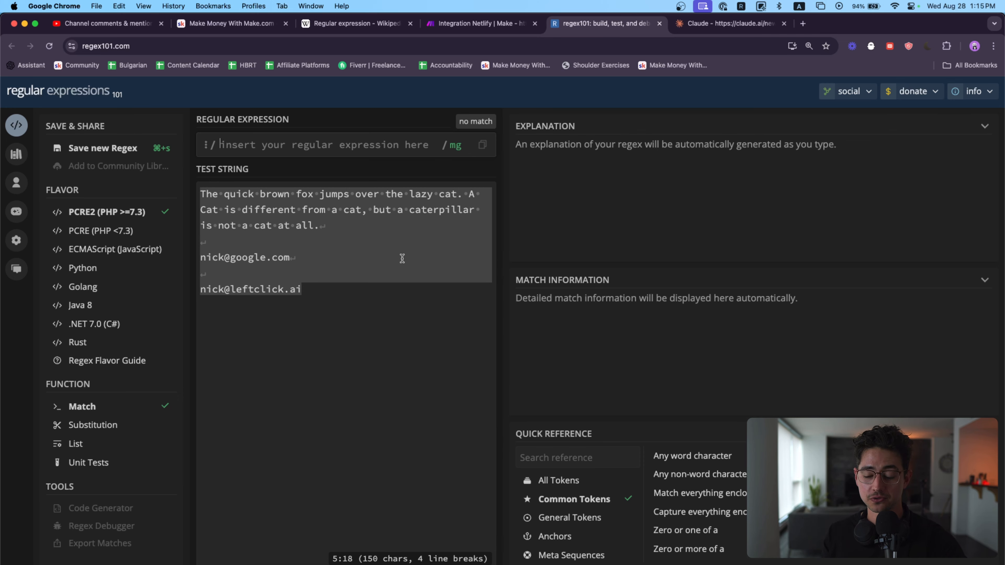
Step: Delete both sample email addresses and their blank lines from the test string, leaving only the fox and cat sentences
key("super+equal")
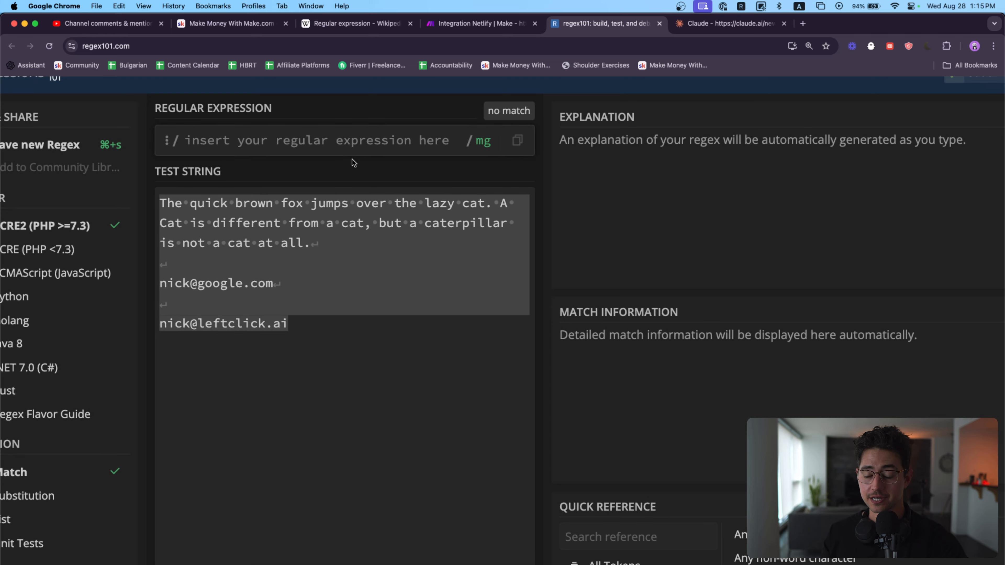
key("super+equal")
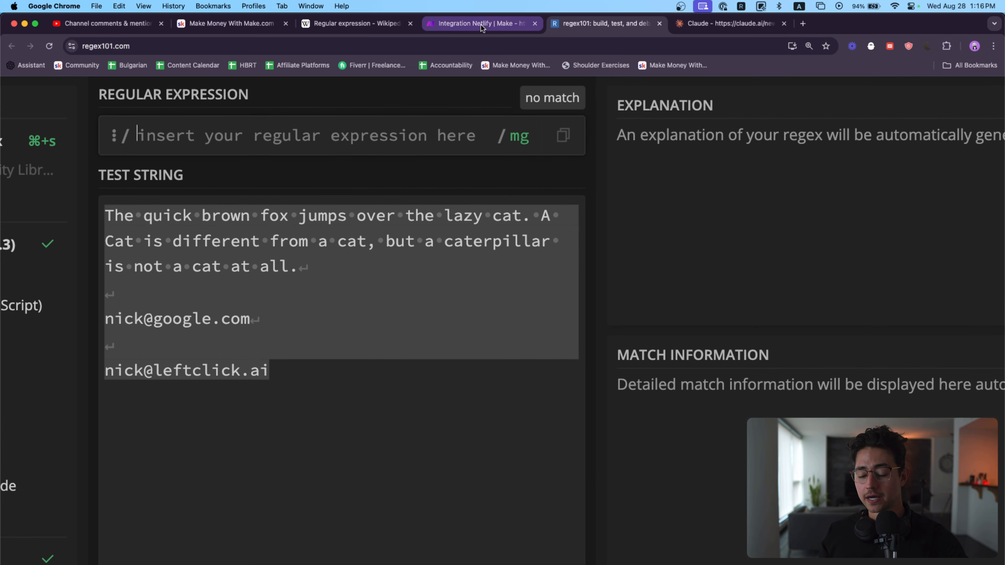
left_click_drag(325, 404, 319, 274)
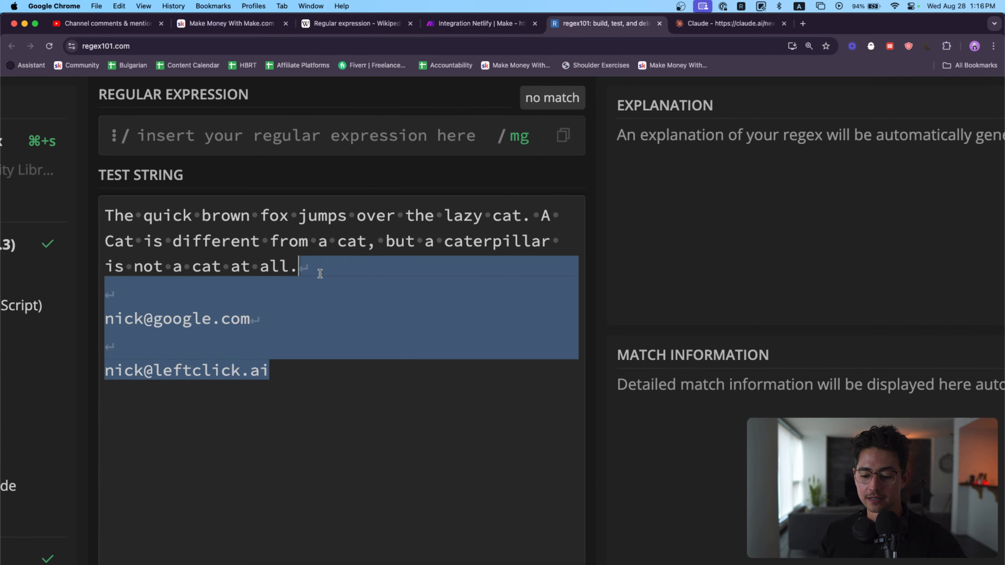
key("BackSpace")
Step: Enter cat as the regular expression to test against the remaining sentences
key("super+a")
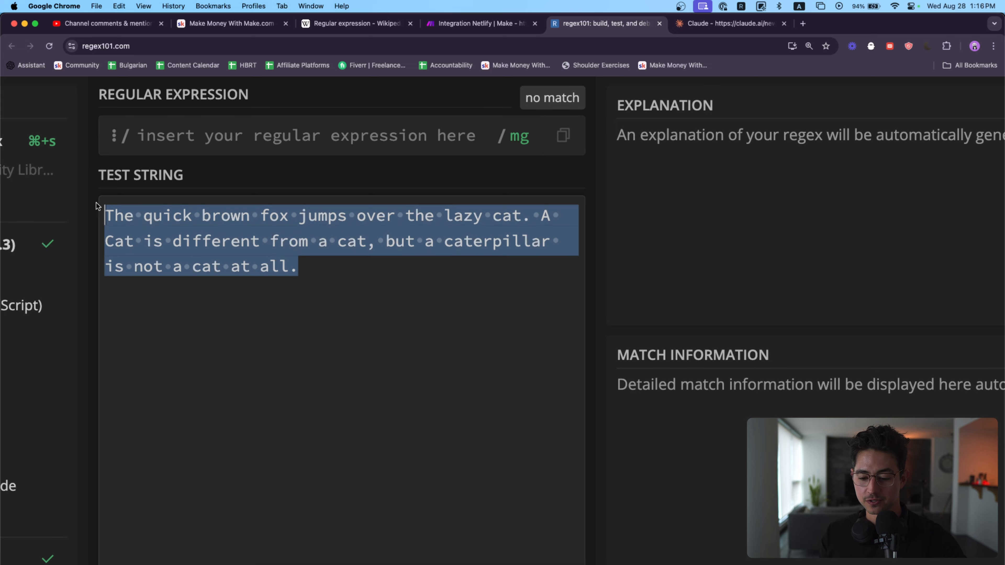
left_click(342, 193)
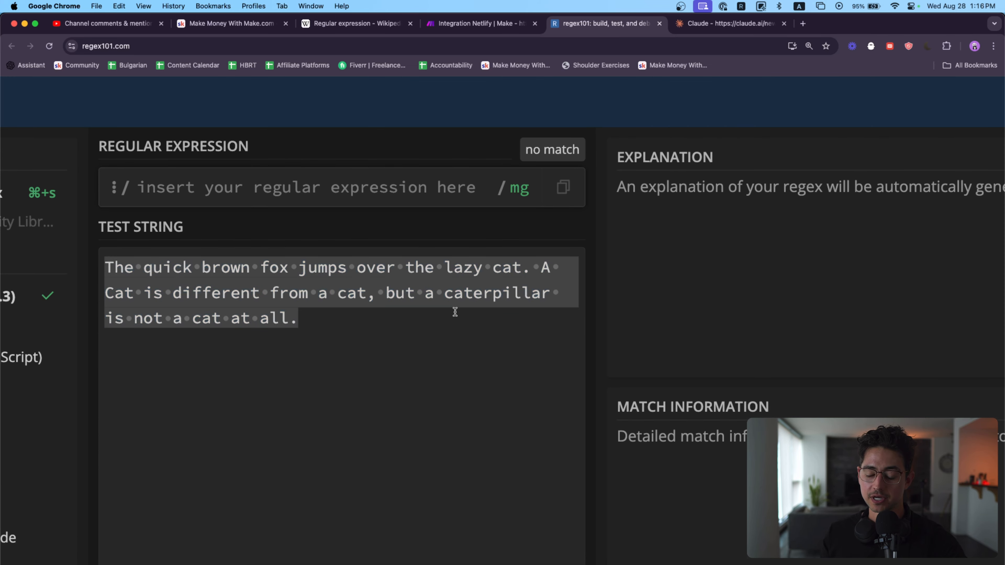
type("cat")
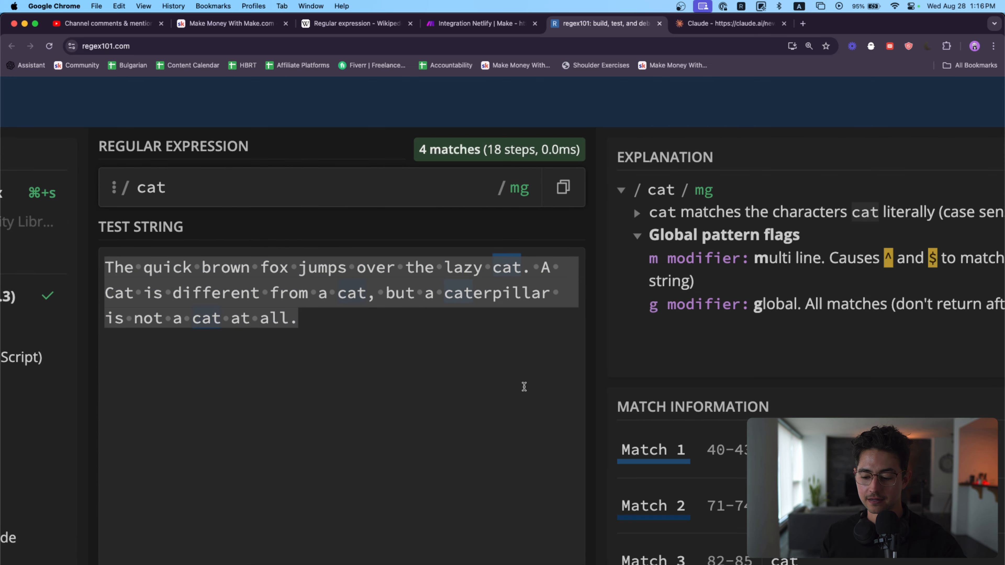
Step: Switch to the Make.com scenario and save the first Text parser module with cat as its pattern
left_click(474, 24)
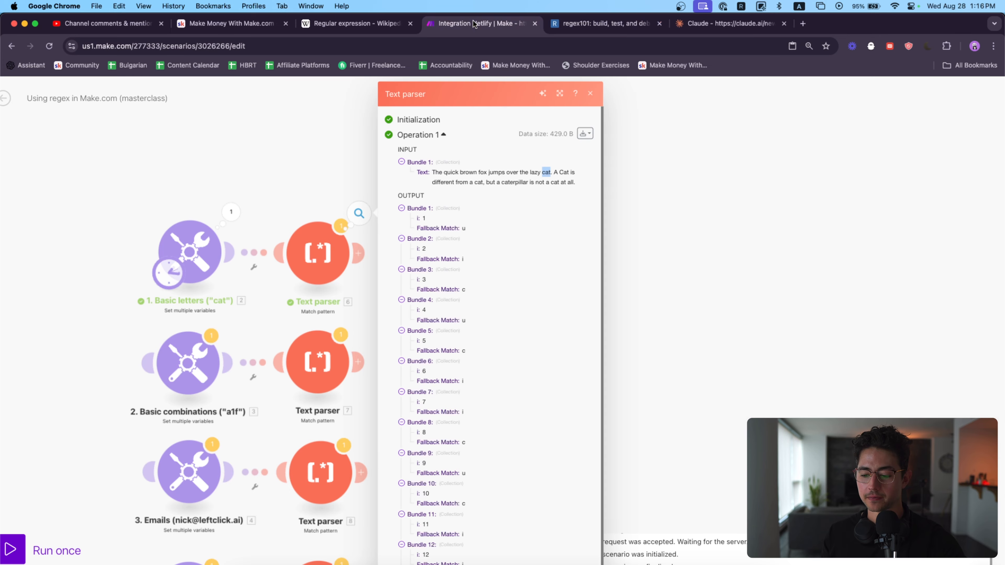
left_click(318, 253)
left_click(438, 136)
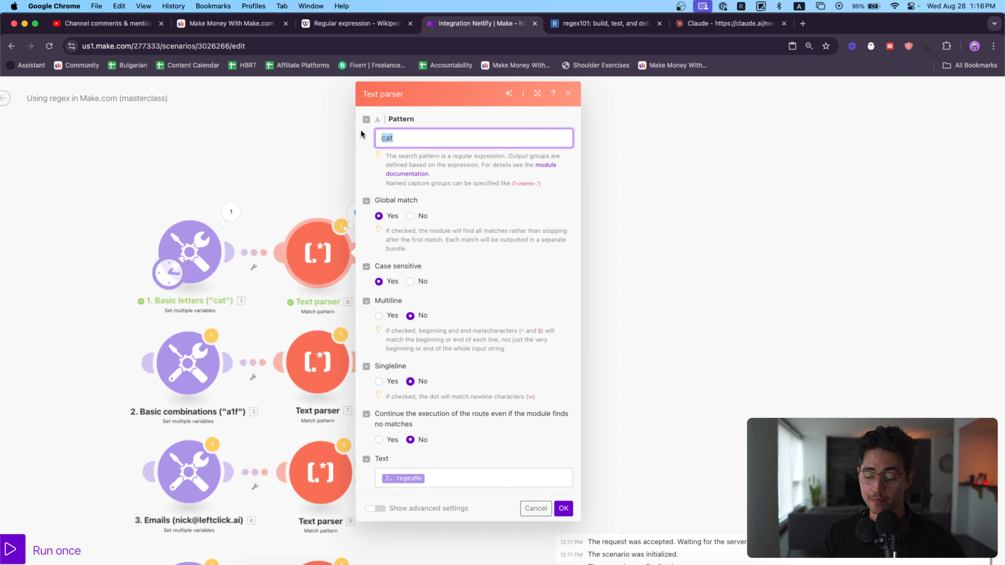
left_click(563, 508)
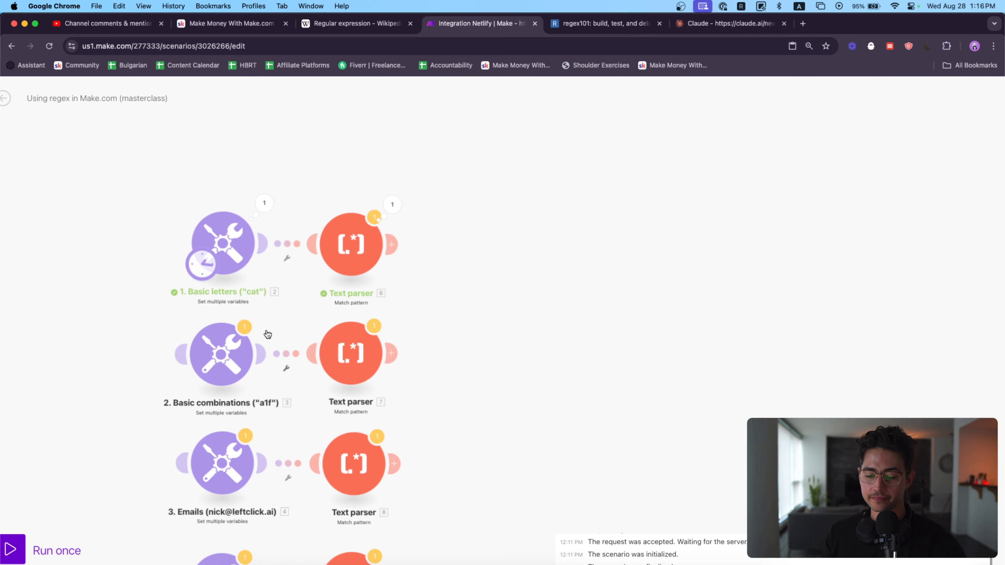
Step: Run the scenario once and review the output bundles of the first Text parser module
scroll(337, 307, "down", 5)
scroll(337, 307, "up", 8)
left_click(47, 549)
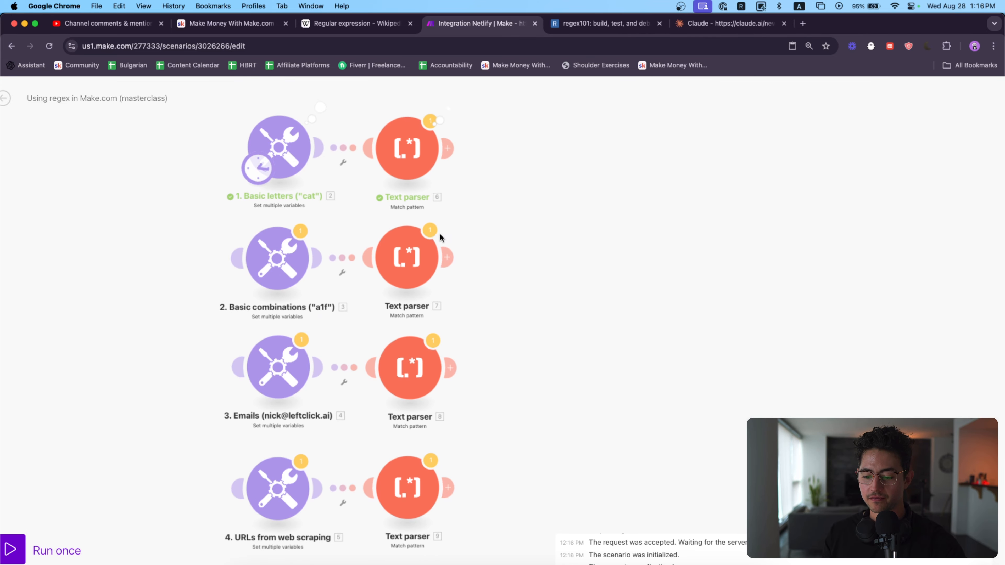
left_click(431, 120)
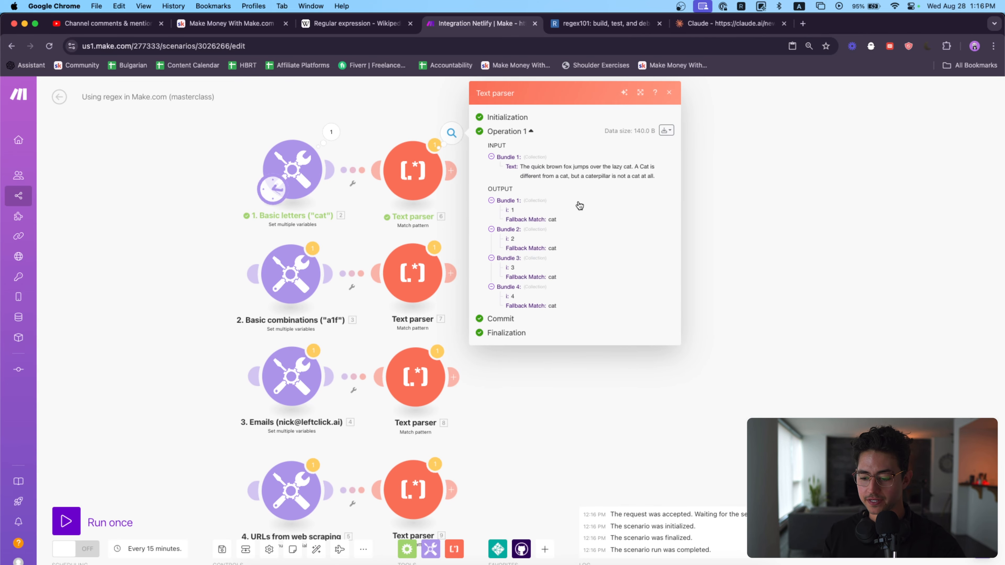
key("super+equal")
scroll(662, 277, "up", 5)
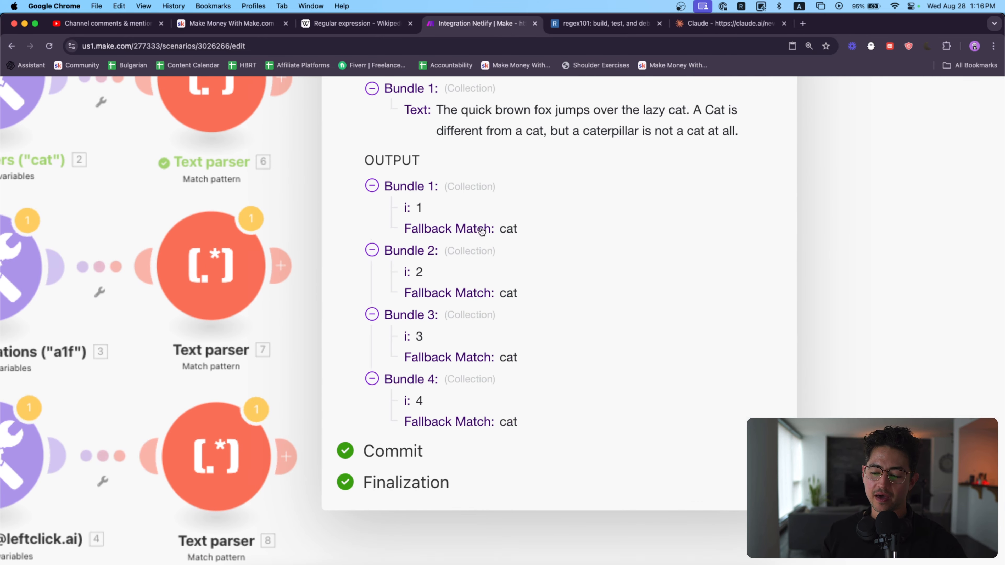
scroll(653, 189, "down", 5)
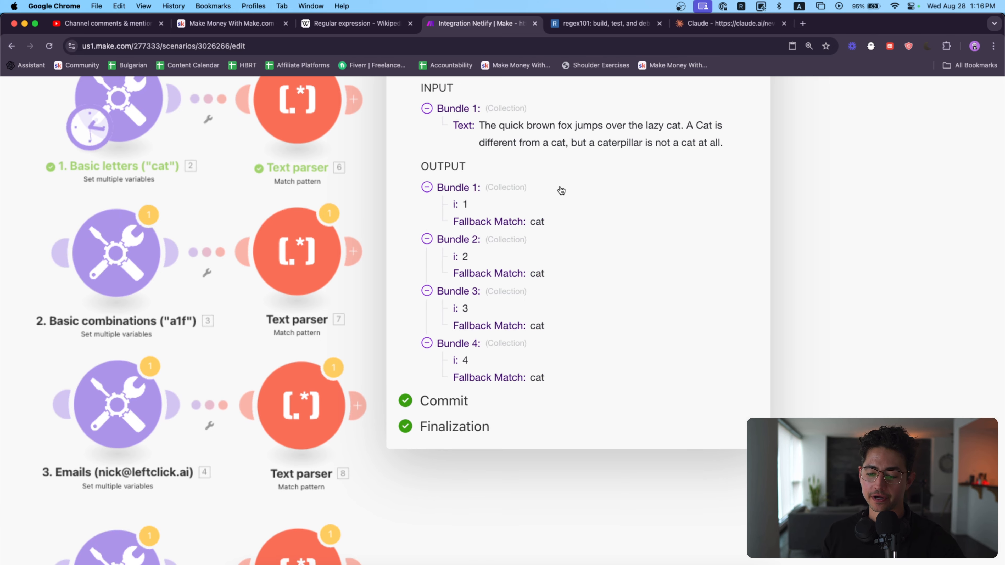
scroll(551, 193, "up", 3)
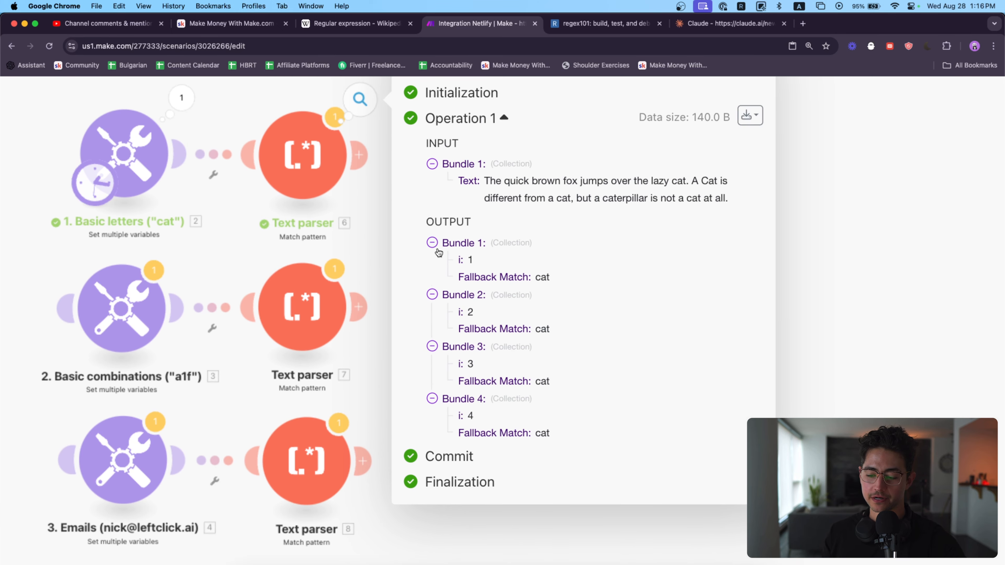
Step: Collapse output bundles 1 to 4 in the first Text parser's results
left_click(432, 242)
left_click(432, 260)
left_click(432, 278)
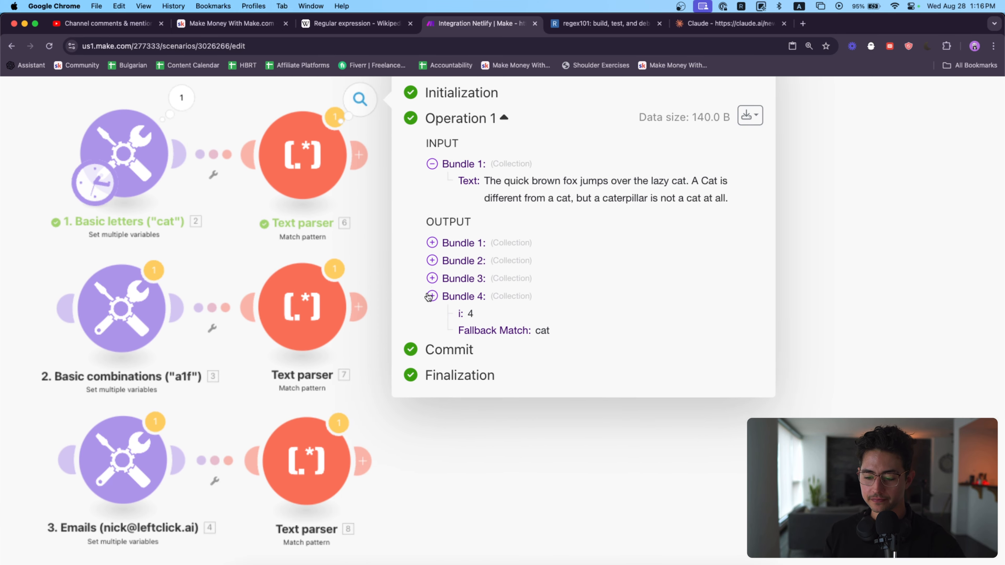
left_click(432, 296)
Step: Change the first Text parser's pattern to the capture group (cat) and save the module
left_click(366, 197)
left_click(303, 158)
left_click(400, 124)
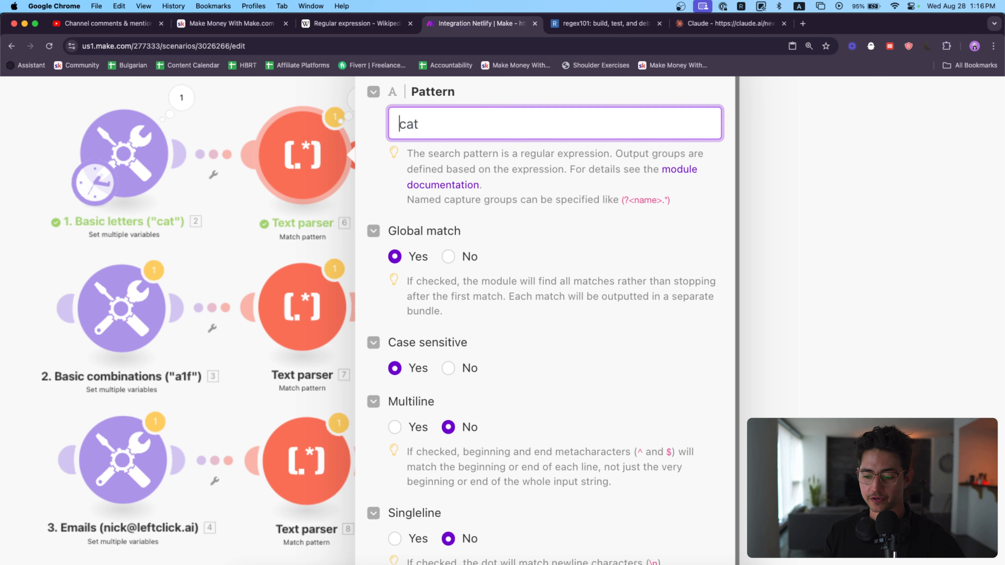
type("(")
left_click(398, 124)
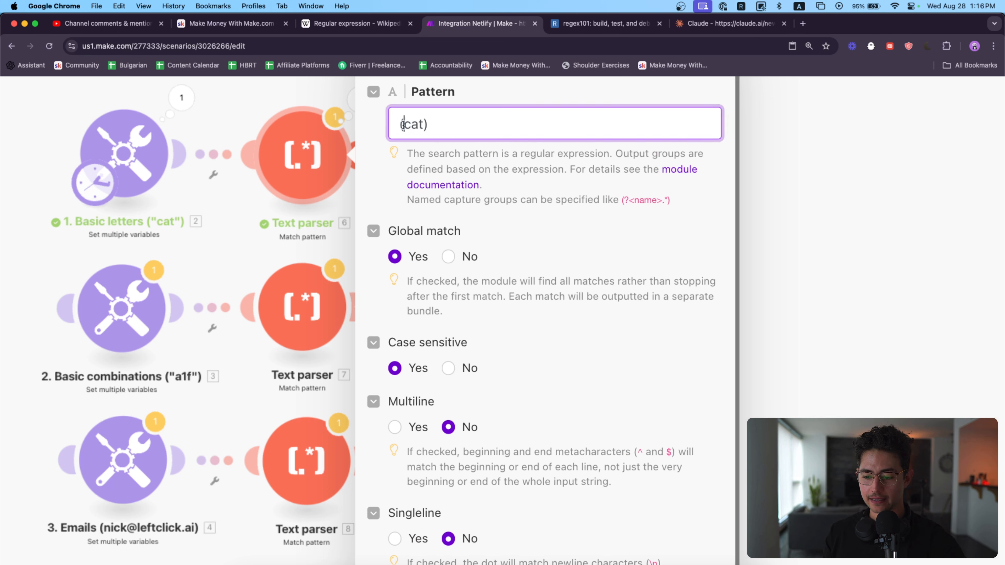
left_click_drag(403, 123, 418, 124)
left_click(449, 126)
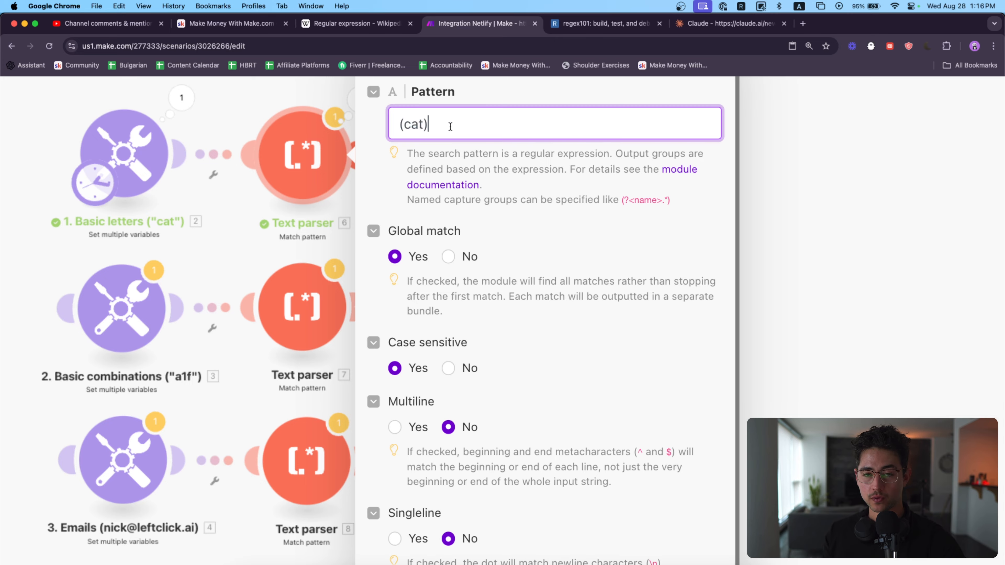
scroll(540, 270, "down", 5)
left_click(698, 555)
Step: Run the scenario again and inspect the $1 capture group in the first Text parser's output bundles
left_click(153, 515)
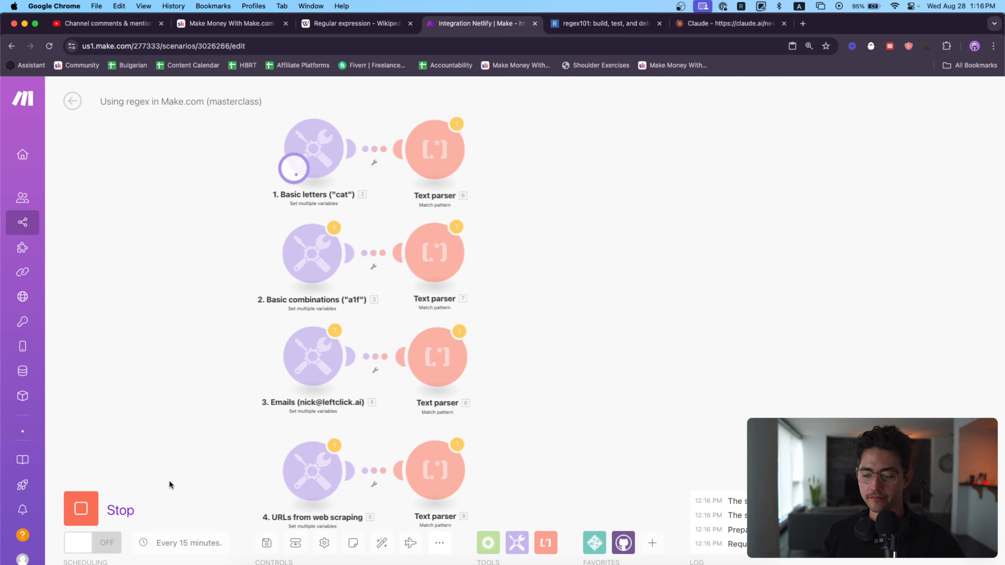
left_click(481, 104)
scroll(641, 244, "up", 5)
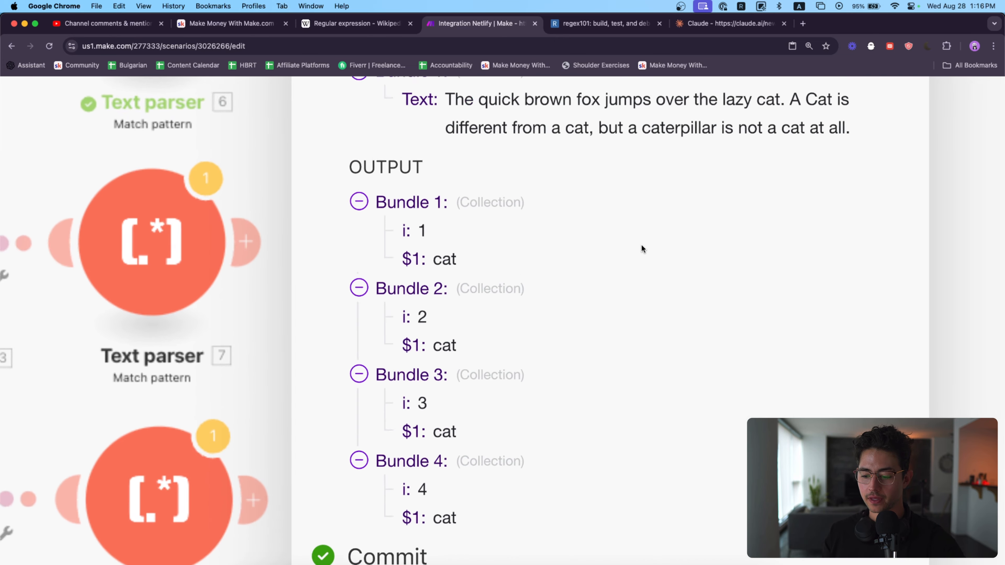
left_click_drag(432, 269, 402, 260)
double_click(406, 263)
left_click(453, 265)
scroll(402, 260, "down", 5)
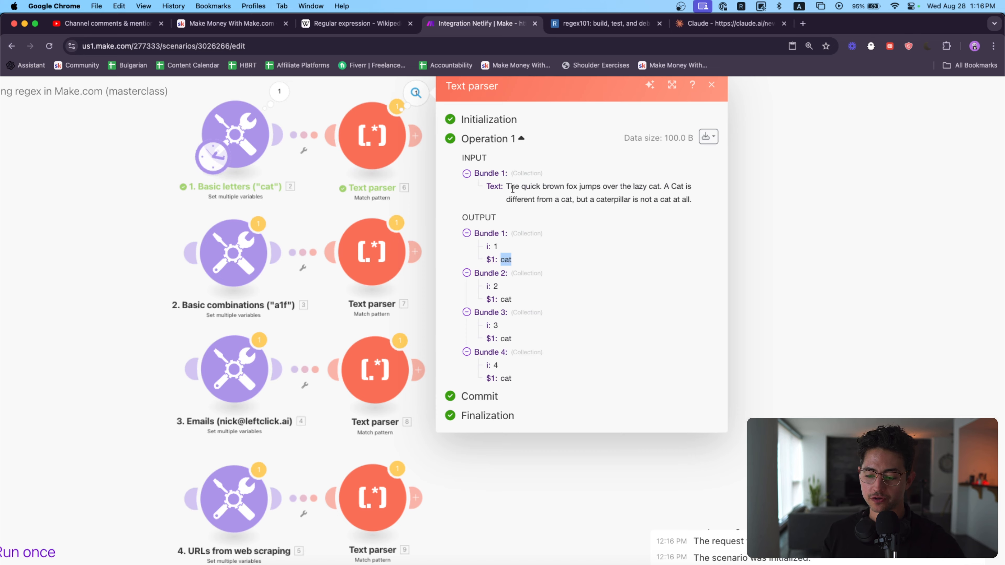
Step: Turn off Global match for the first Text parser and save the module
left_click(400, 154)
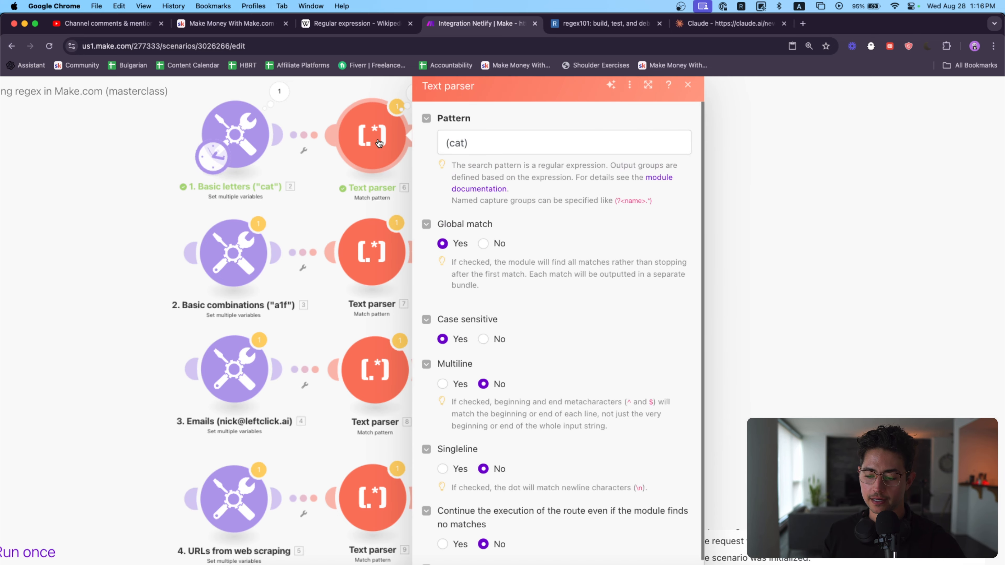
left_click(483, 244)
scroll(587, 304, "down", 3)
left_click(717, 556)
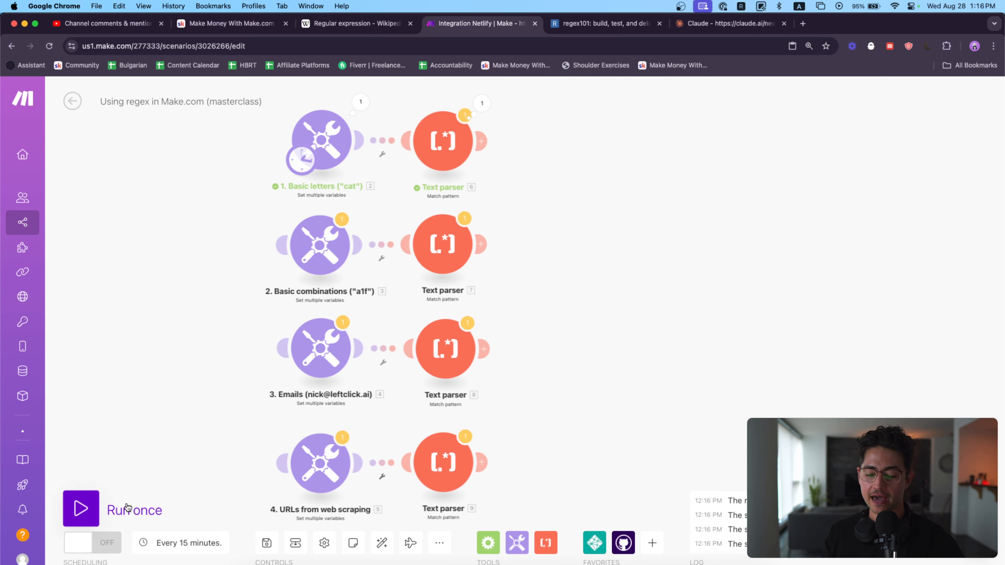
Step: Examine the input text and the $1 output value in the first Text parser's latest run results
scroll(581, 243, "up", 3)
scroll(450, 178, "up", 3)
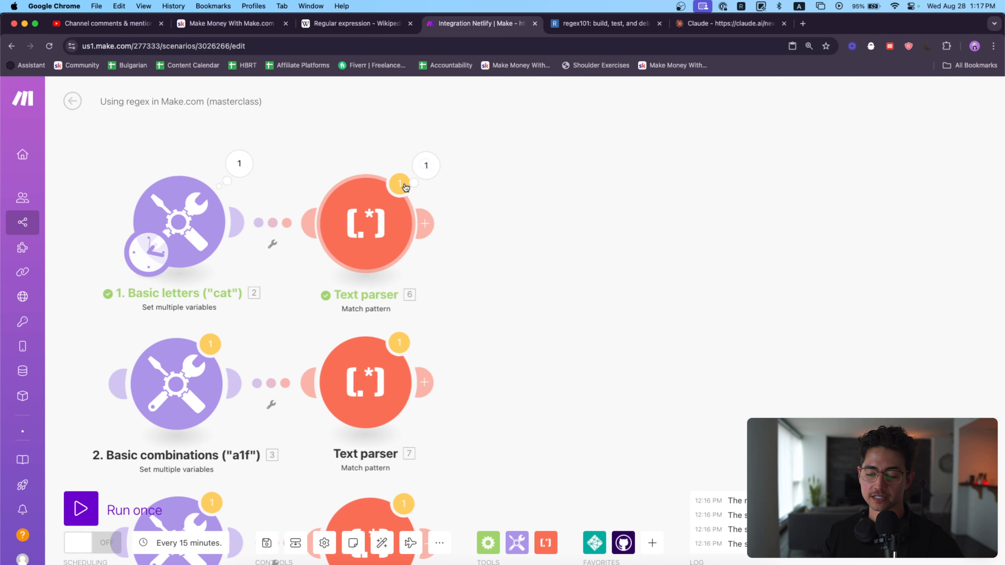
left_click(413, 187)
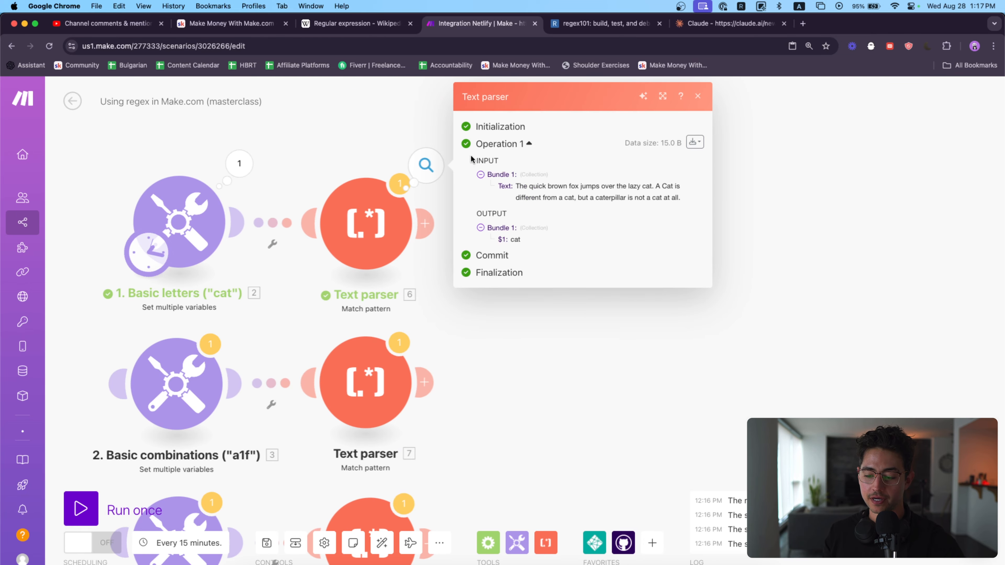
scroll(601, 225, "up", 5)
left_click_drag(442, 265, 415, 260)
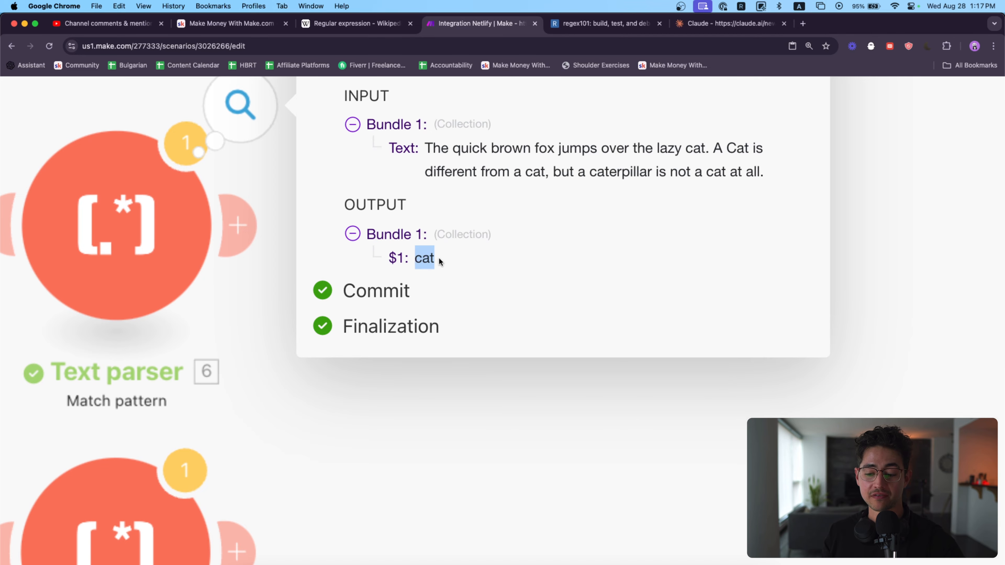
scroll(499, 250, "down", 5)
scroll(523, 250, "down", 3)
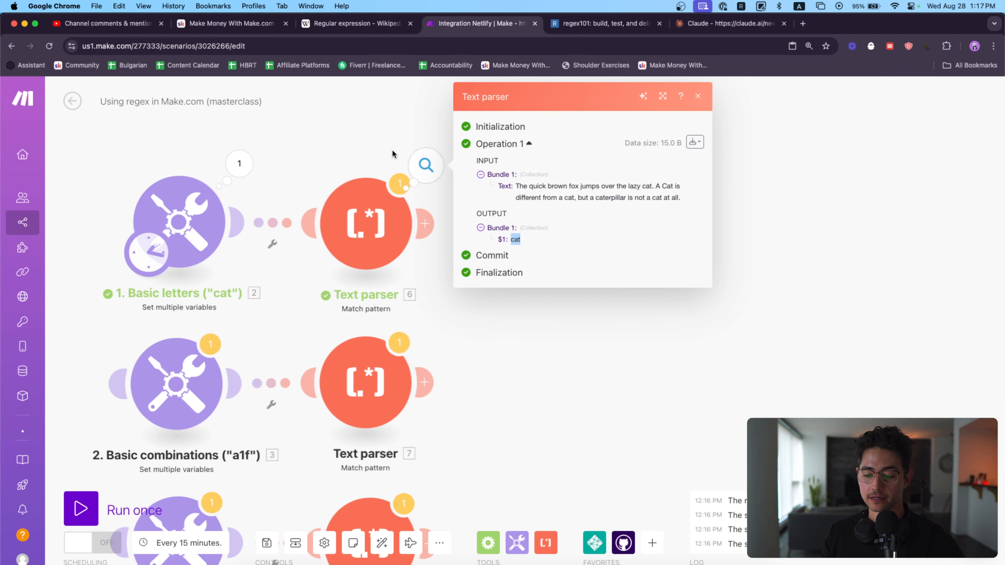
Step: Add a Router after the first Text parser and give it two routes
left_click(426, 192)
left_click(489, 542)
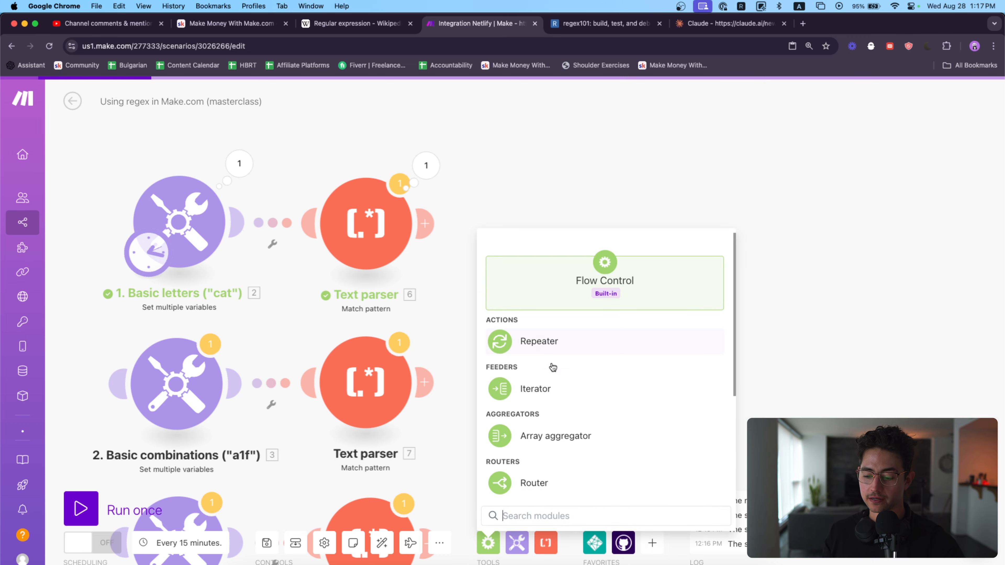
left_click_drag(572, 426, 559, 220)
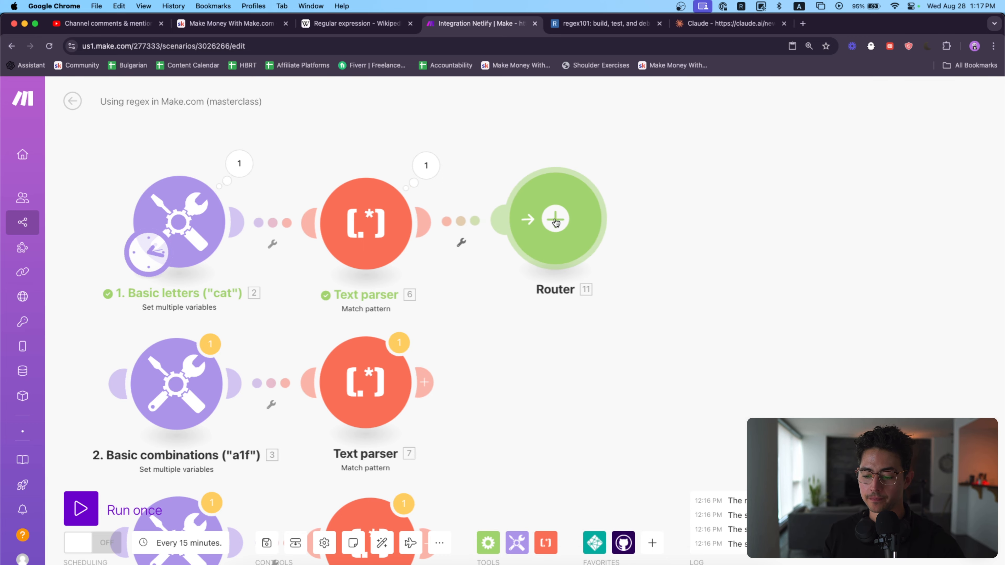
left_click(556, 227)
Step: Filter the Router's first route with the label Cat Exists and the condition that the Text parser's $1 value exists
left_click(653, 184)
left_click(714, 148)
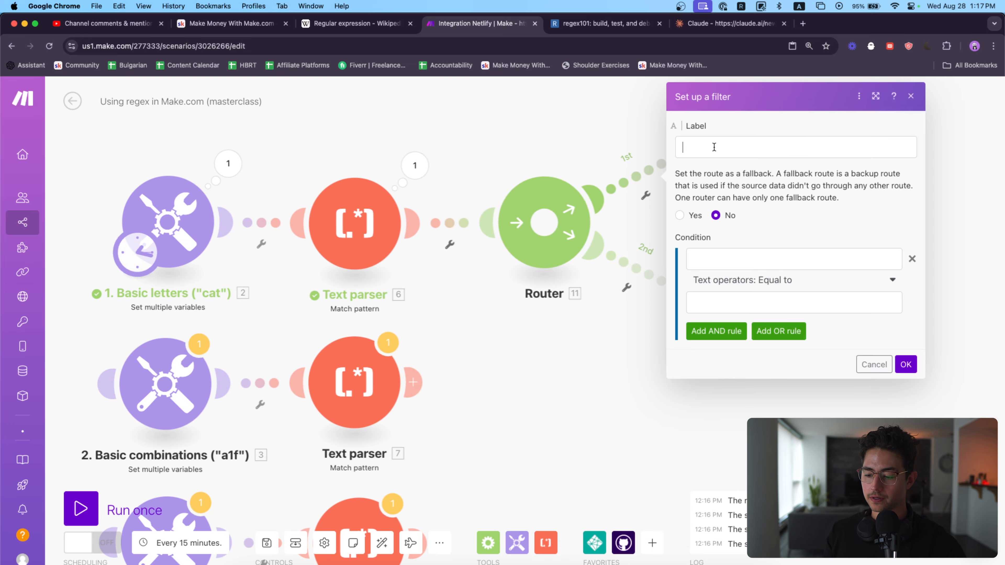
type("Cat")
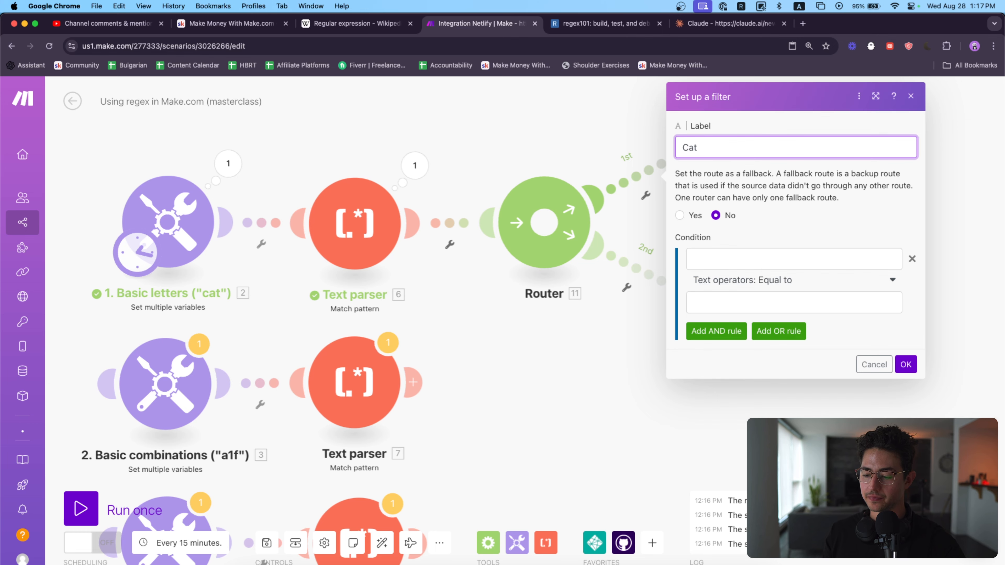
type(" Exists")
left_click(789, 278)
left_click(791, 260)
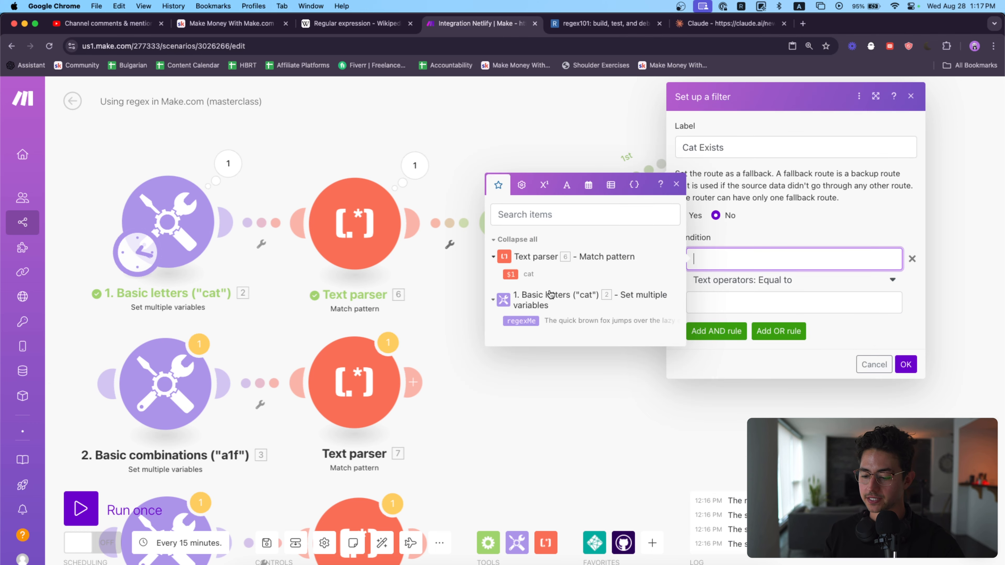
left_click(512, 275)
left_click(791, 280)
left_click(712, 332)
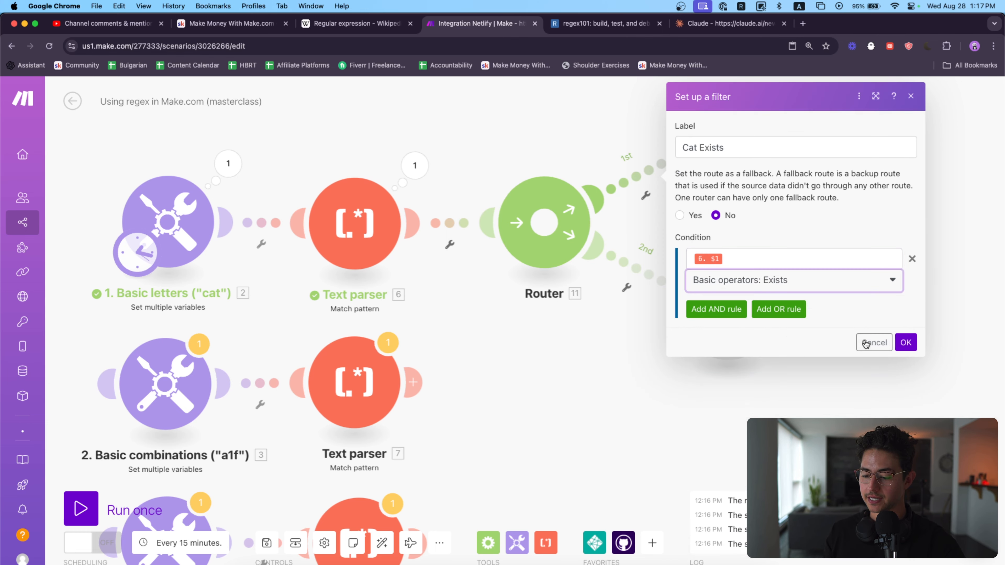
left_click(903, 343)
Step: Filter the Router's second route with the label Cat Does Not Exist and a non-existence condition on the Text parser's $1 value
left_click(642, 273)
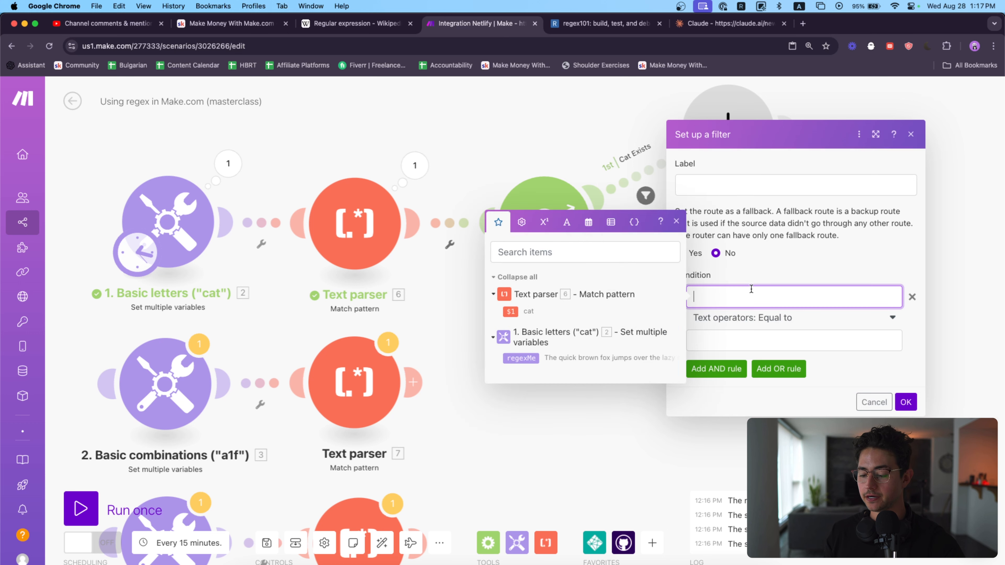
left_click(730, 191)
type("Cat Does N")
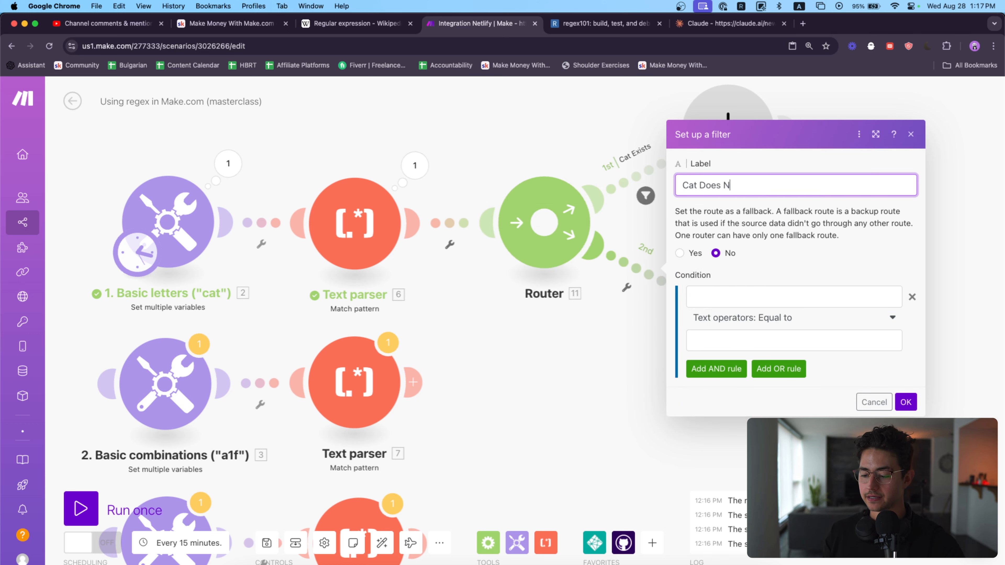
type("ot Exist")
left_click(756, 296)
left_click(585, 311)
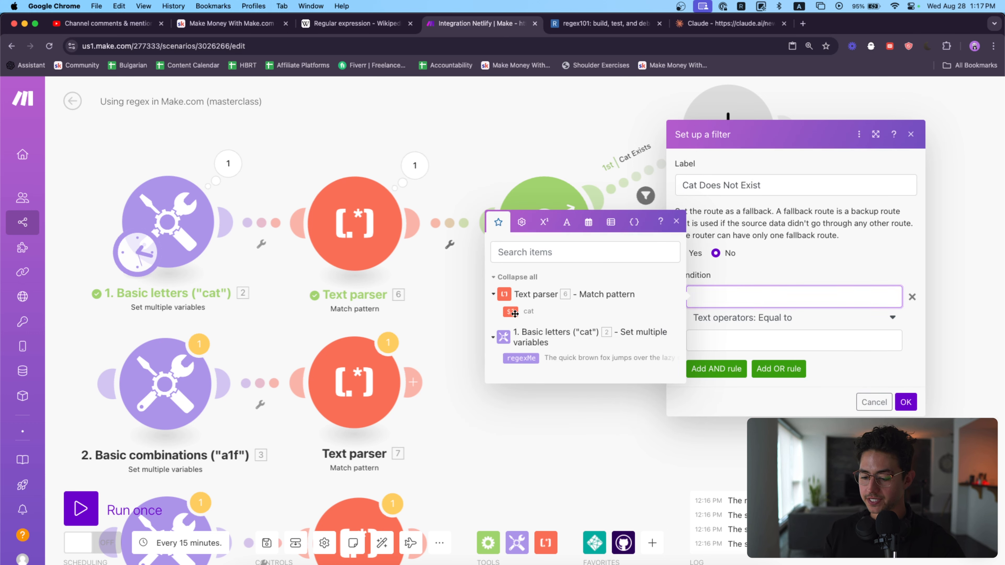
left_click(739, 319)
left_click(717, 385)
left_click(906, 380)
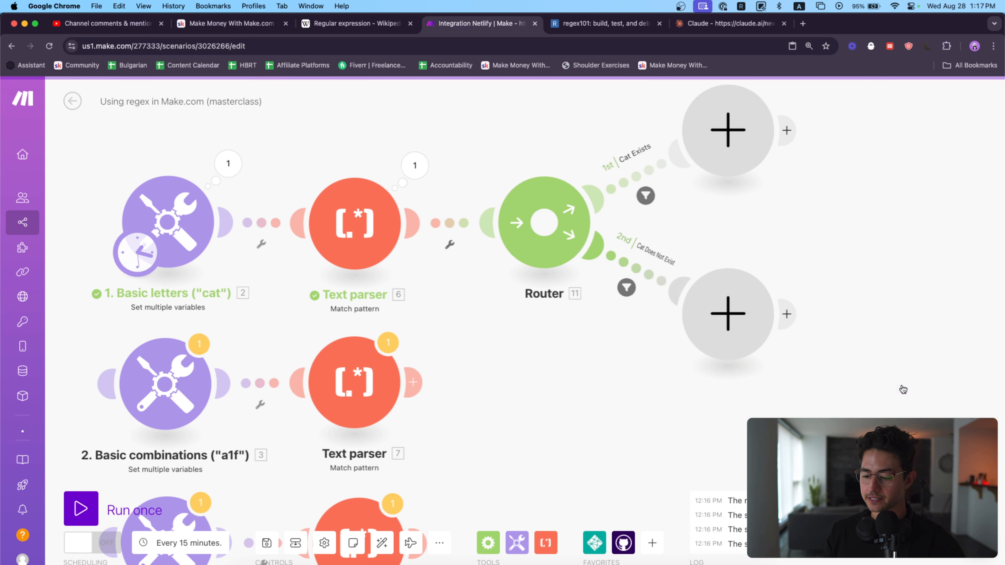
Step: Delete the Router together with both filtered routes and their empty modules
left_click_drag(683, 361, 689, 363)
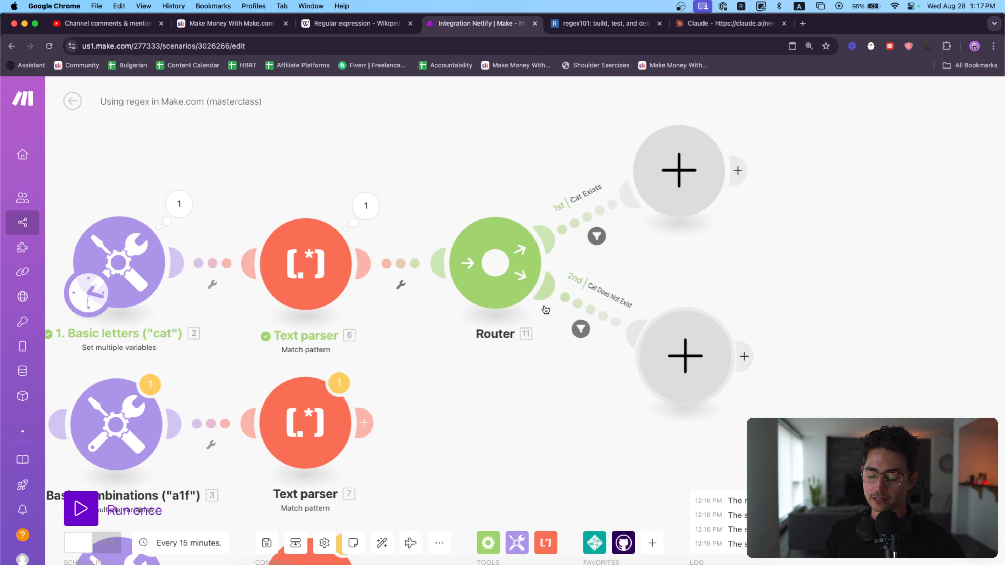
left_click(691, 188)
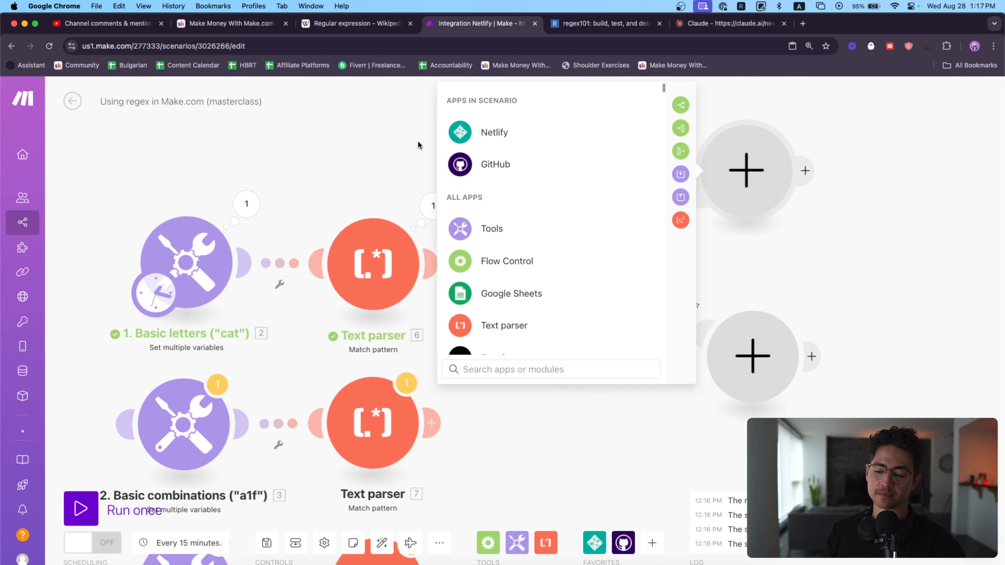
left_click(394, 131)
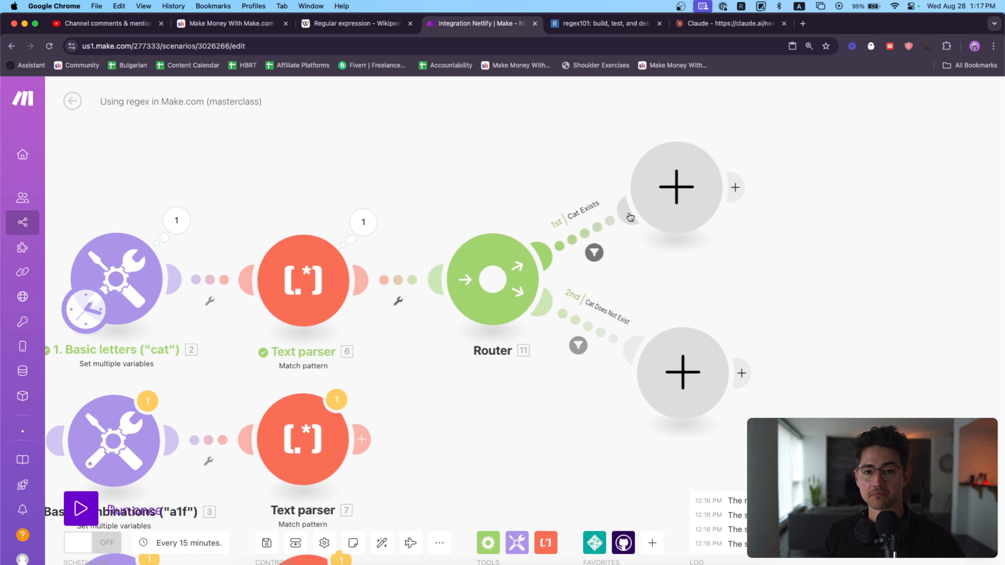
left_click_drag(826, 418, 539, 171)
key("Delete")
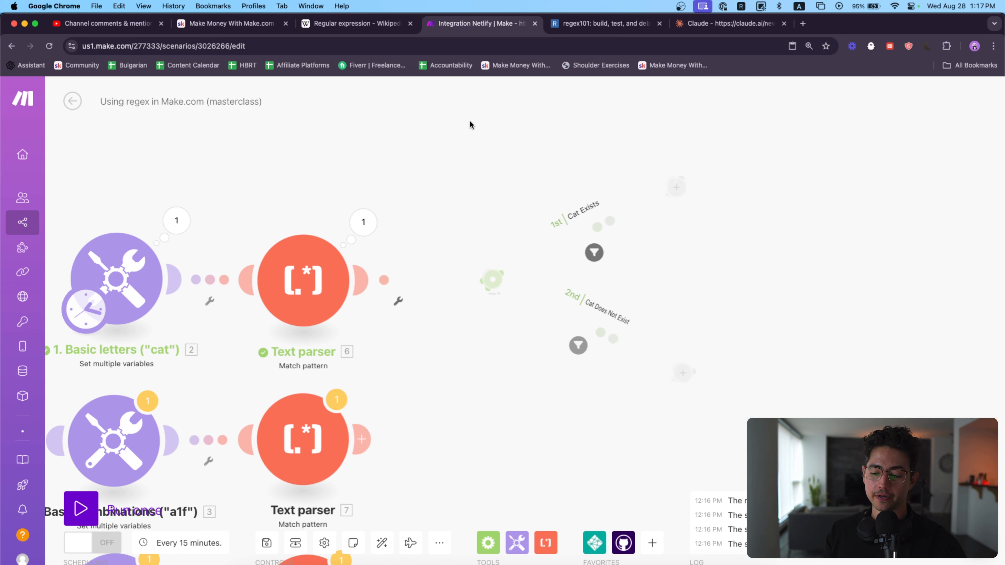
Step: Move the scenario's starting trigger from the Basic letters module to the Basic combinations module
left_click_drag(443, 172, 402, 135)
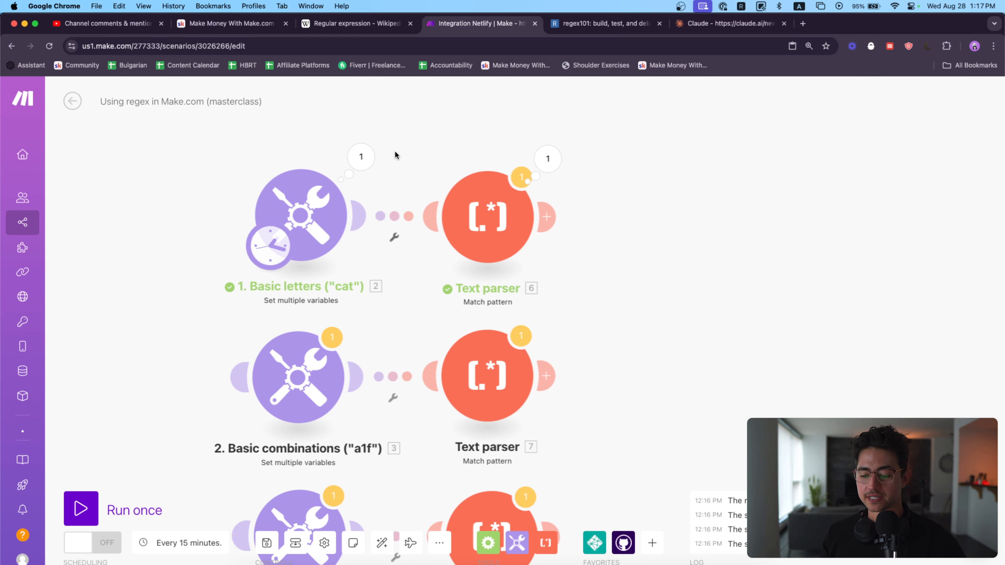
scroll(395, 152, "down", 1)
left_click_drag(270, 222, 269, 309)
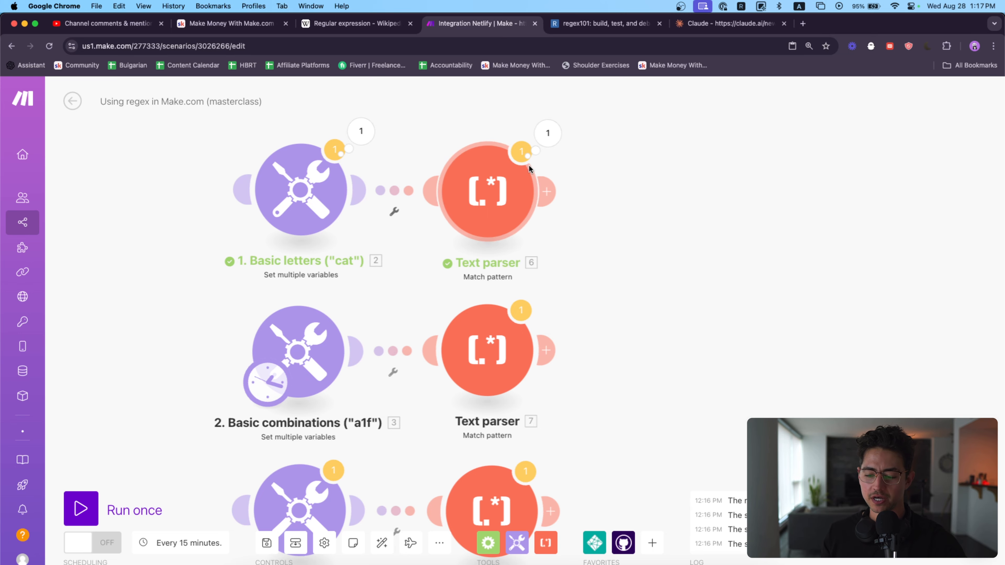
Step: Review the first Text parser's settings, then search the regex101 page for cat and return to the Make scenario
left_click(491, 194)
scroll(626, 260, "down", 1)
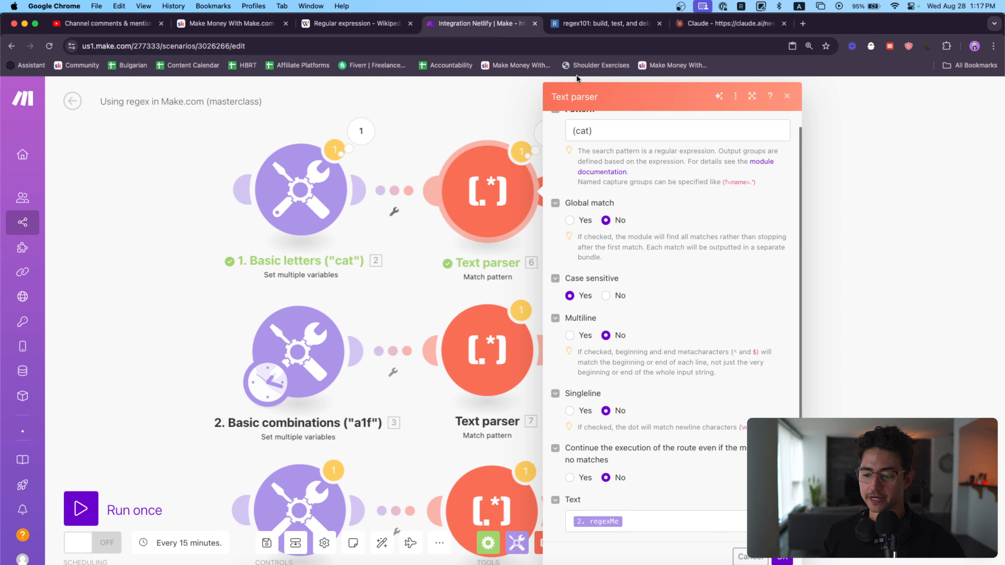
left_click(595, 24)
key("super+f")
type("cat")
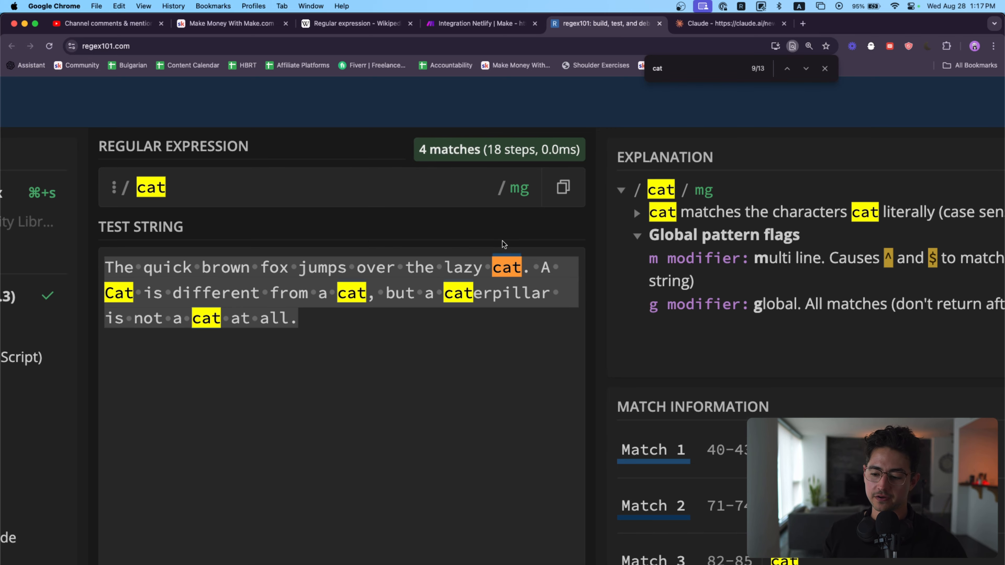
left_click(504, 23)
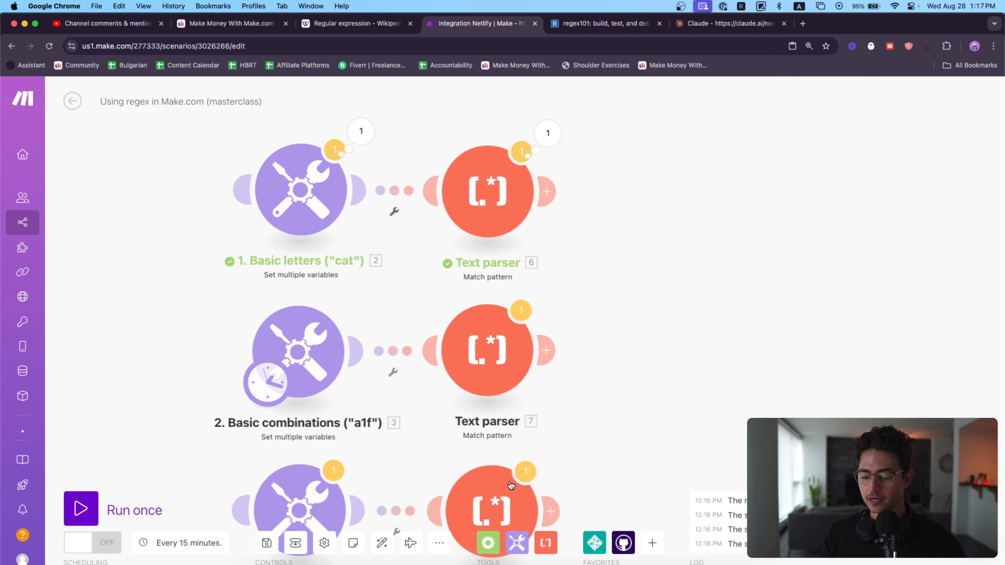
Step: Look through the transformer modules that the Text parser app offers
left_click(546, 543)
scroll(635, 386, "down", 2)
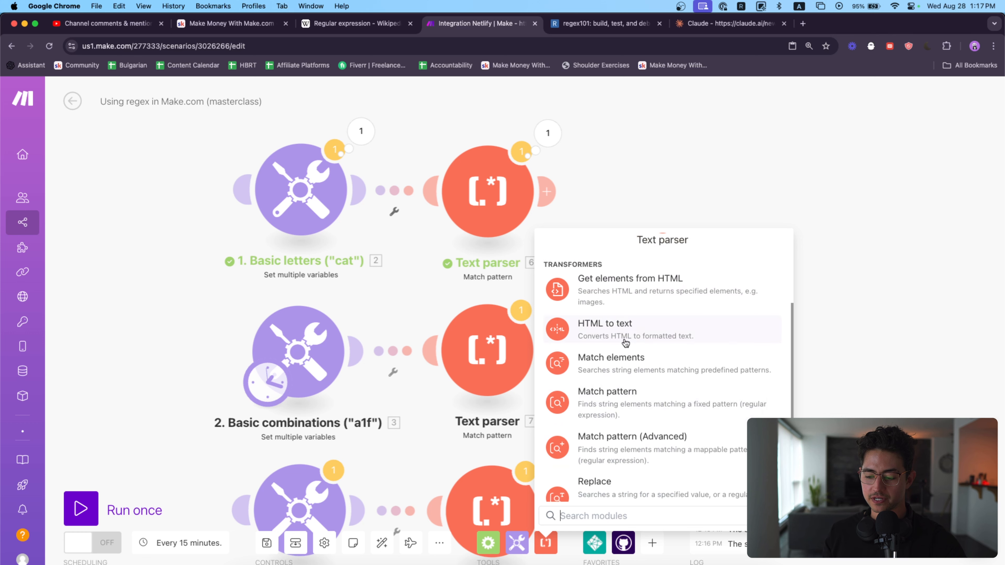
scroll(635, 366, "down", 1)
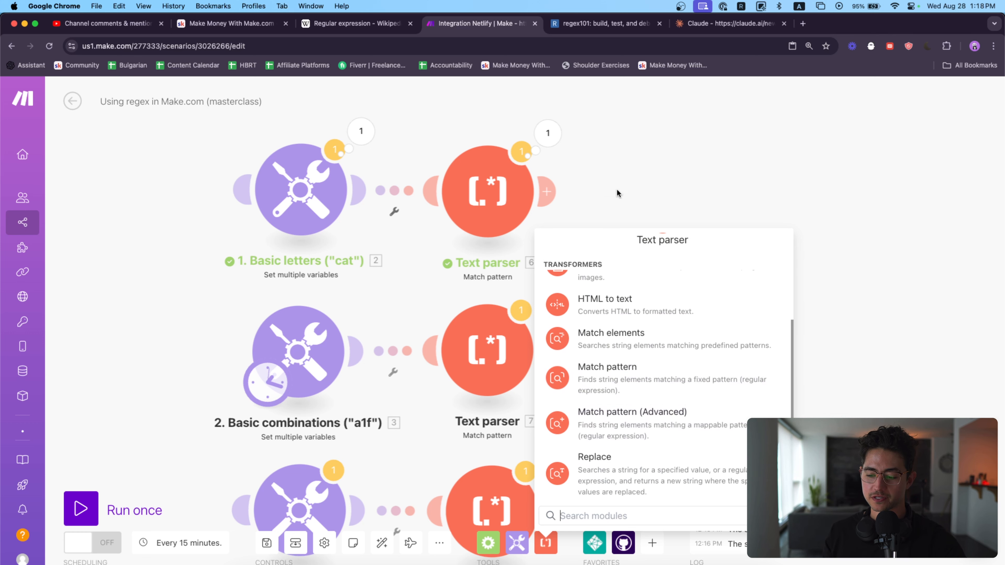
left_click(630, 143)
Step: Replace the Basic combinations module's regexMe value with random letters and digits beginning f3o98r4f3 09jf34f09jasdfl 2093j0293jf2
scroll(630, 134, "down", 3)
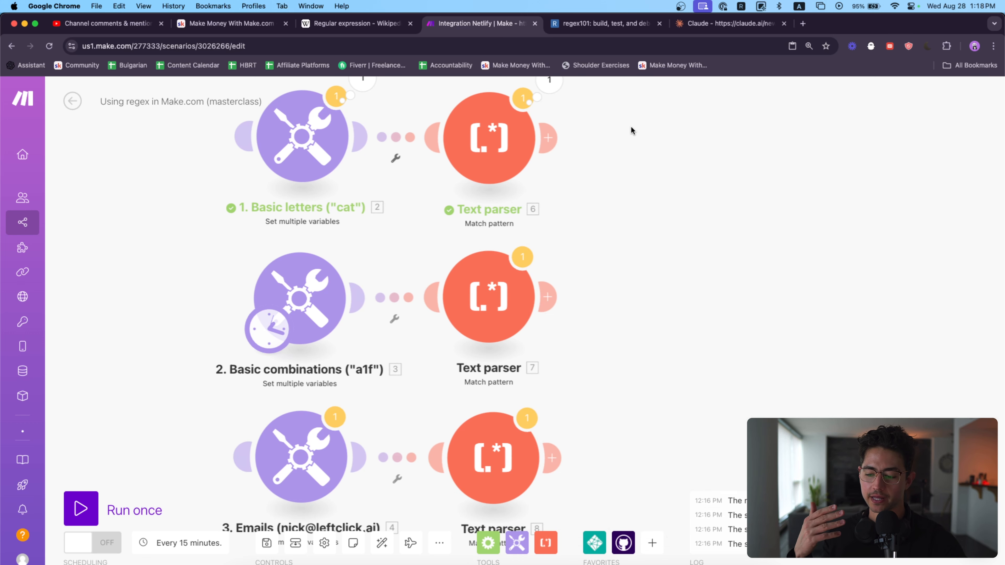
scroll(638, 138, "left", 2)
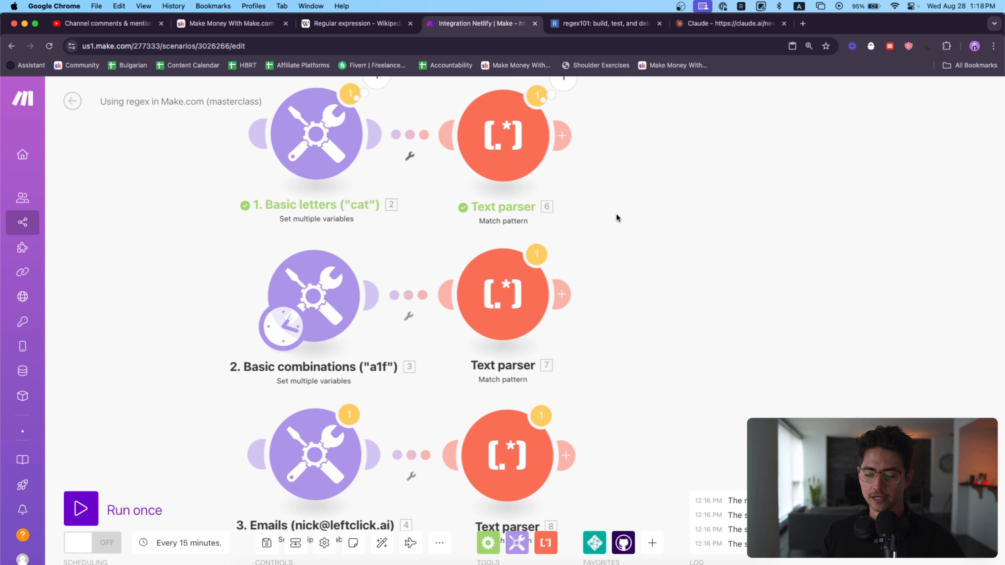
scroll(613, 216, "down", 3)
left_click(492, 231)
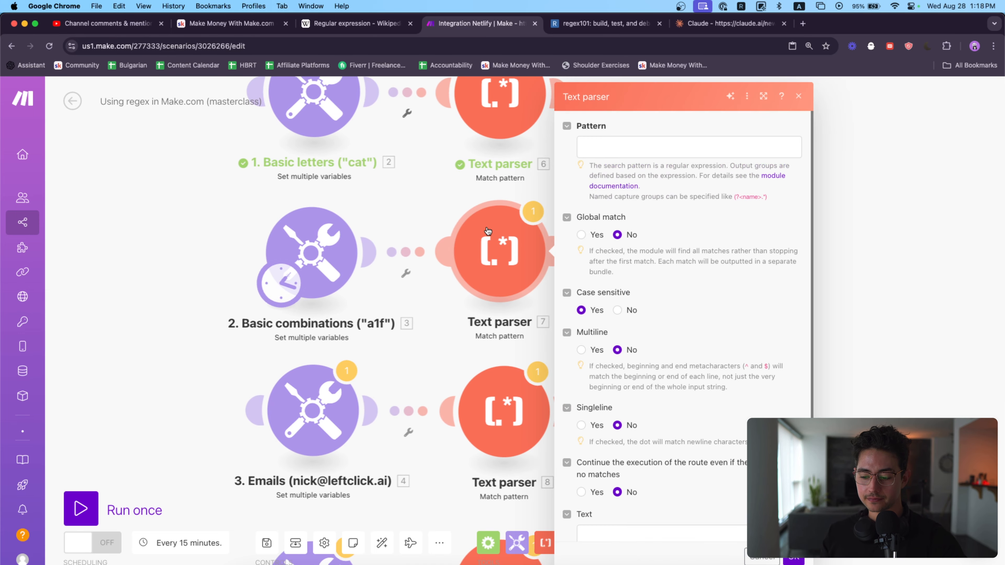
left_click(310, 253)
left_click(609, 307)
key("super+a")
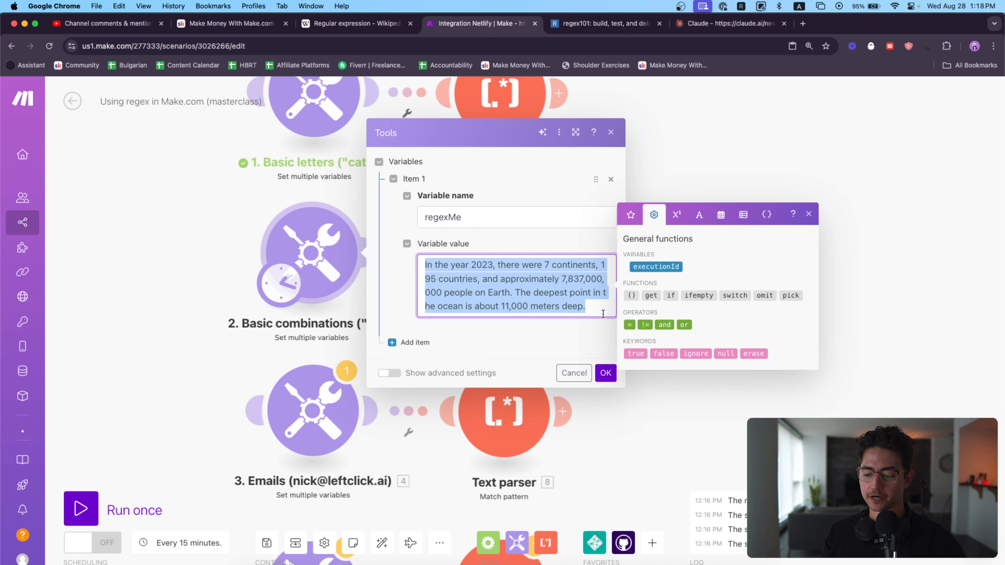
key("BackSpace")
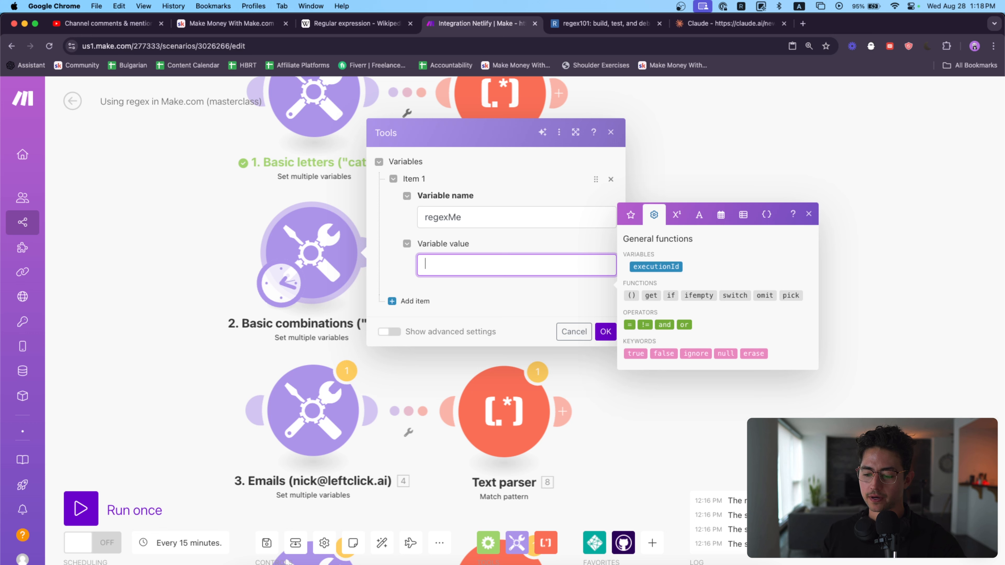
type("a")
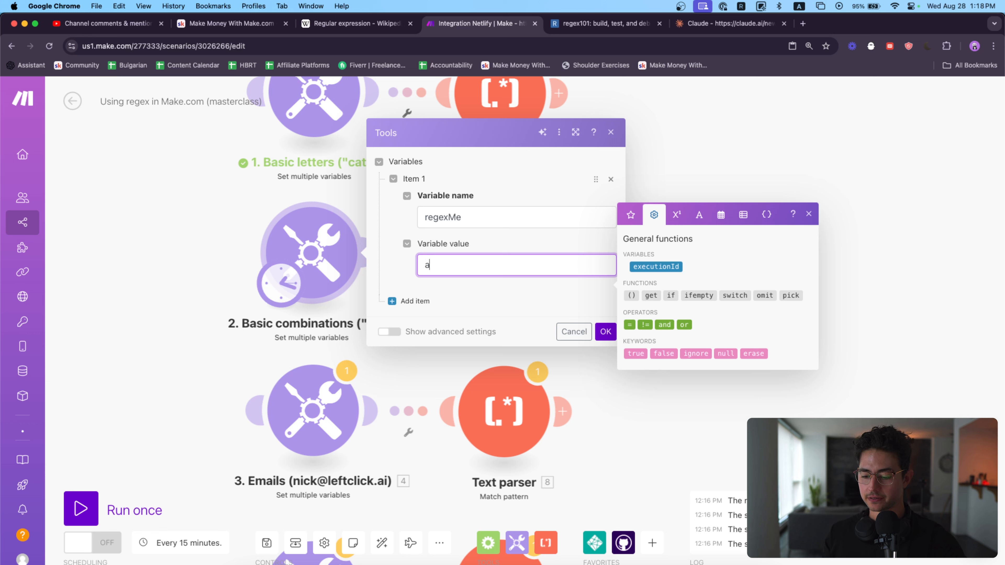
key("BackSpace")
type("f3o98r4f3 09jf34f09jasdfl")
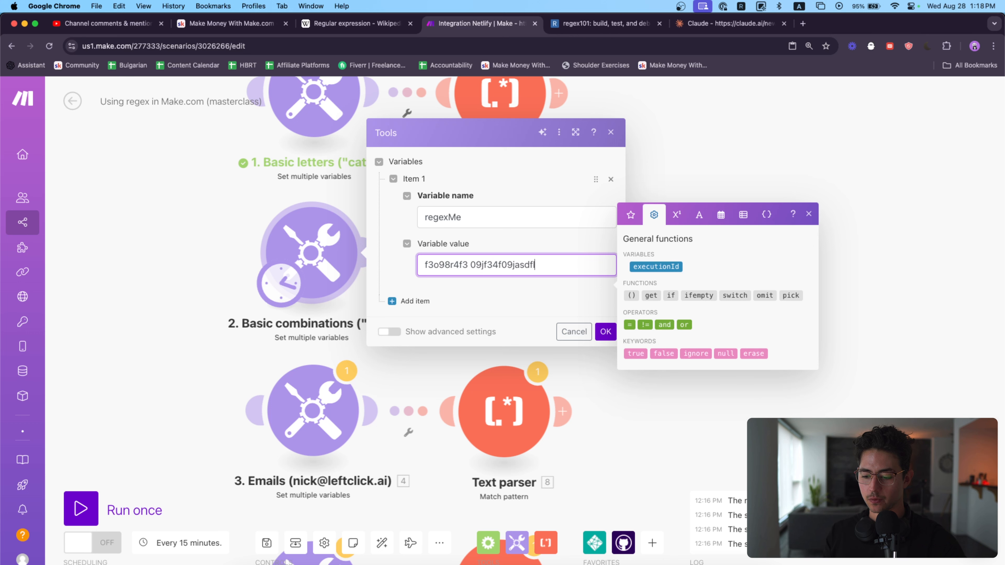
type(" 2093j0293jf2 fa sdofajfo34f as09djf09j34 a1f")
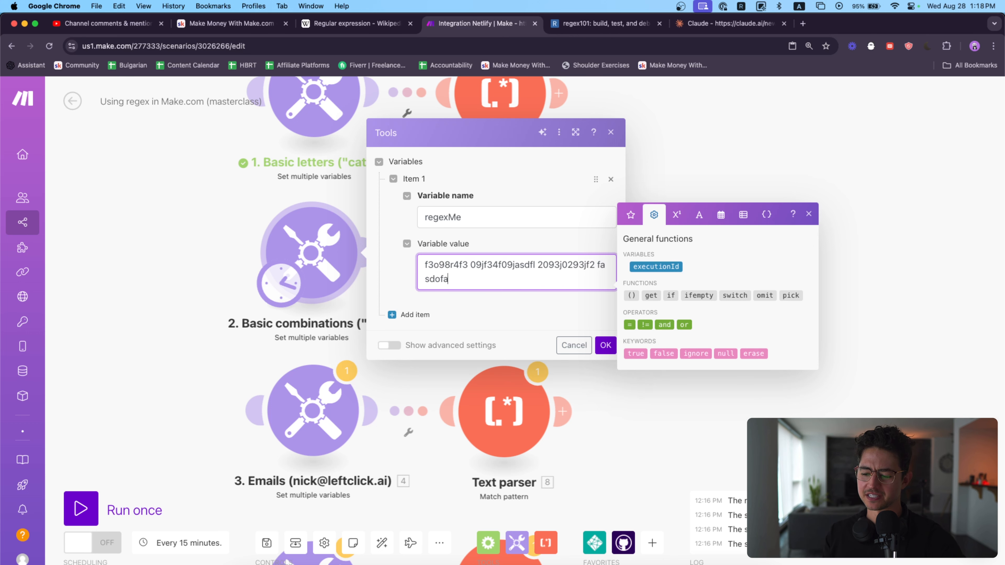
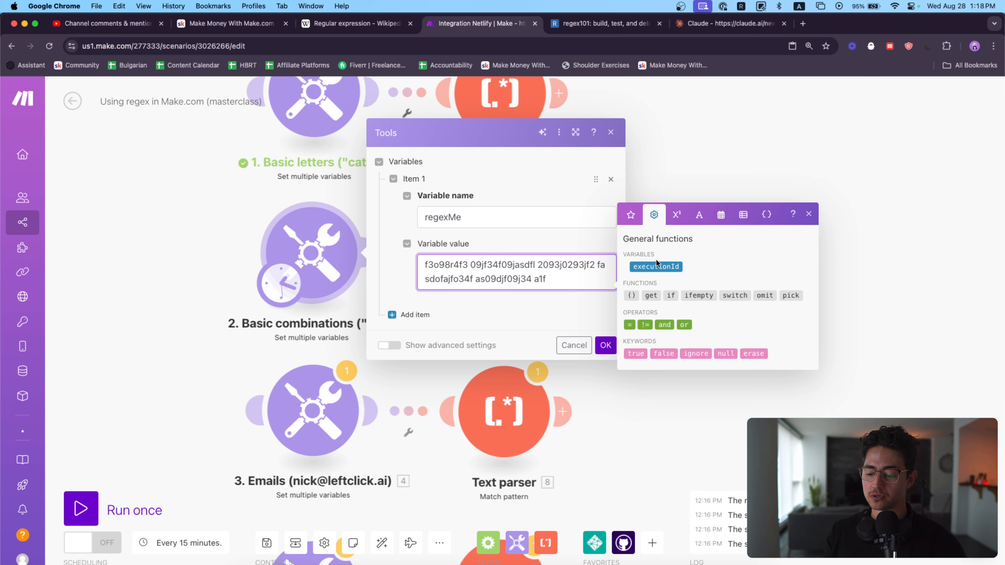
scroll(589, 279, "up", 5)
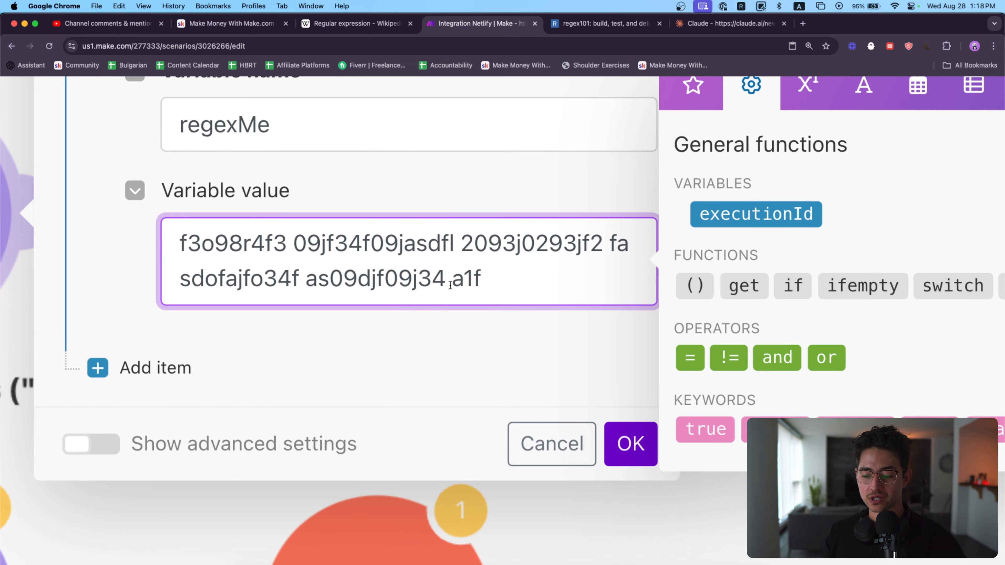
type("f340343030495306")
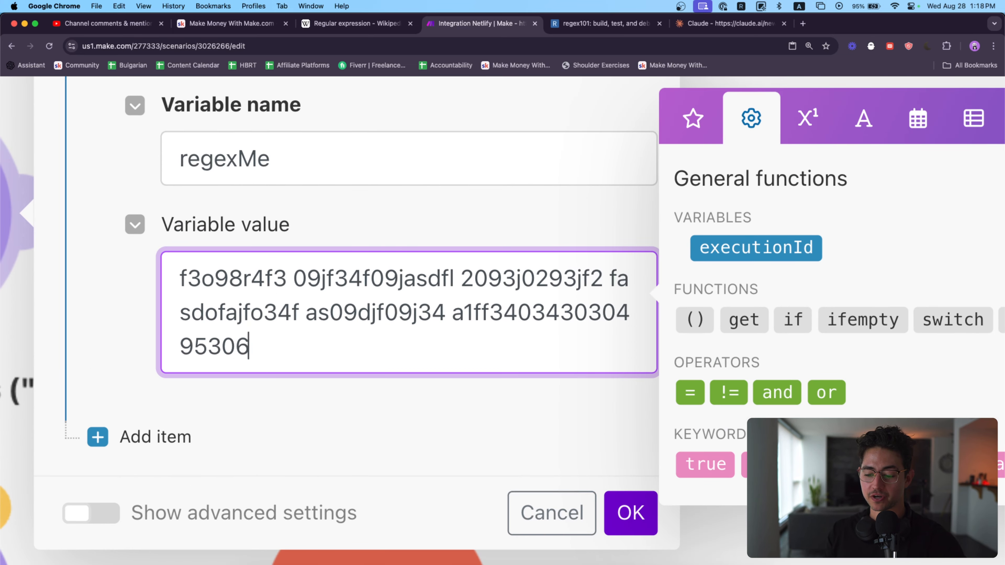
type("346 0j0j3f09304f34 ")
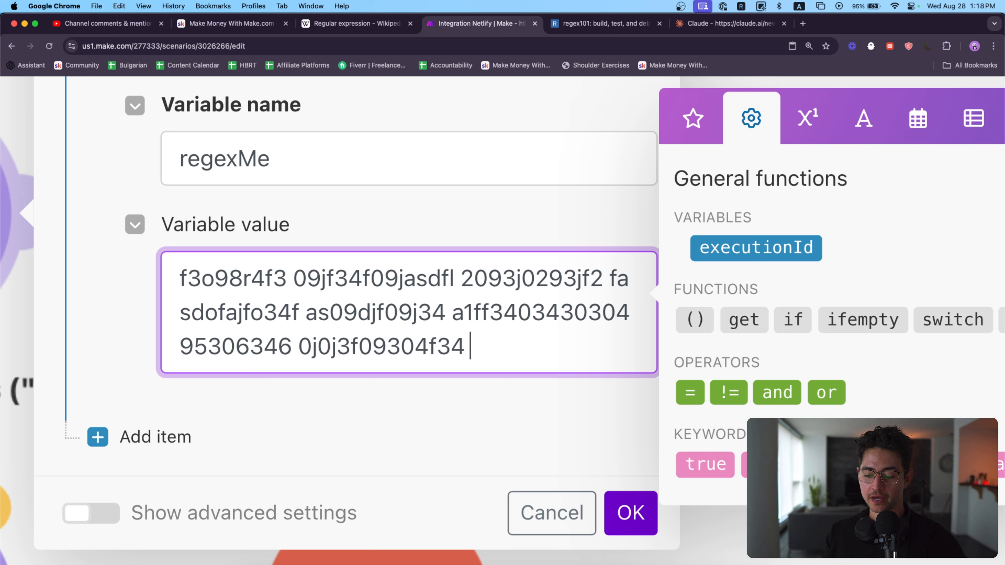
type("a09wf0a943f34 34lk5j3l4k5j3l4 09")
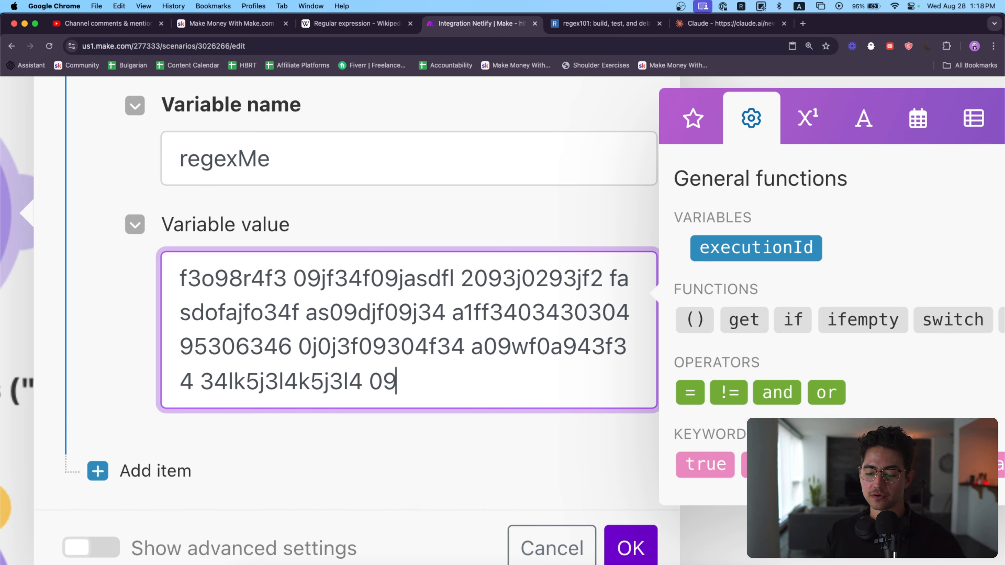
type("340943850394 adsjaskdfnaskdf 430")
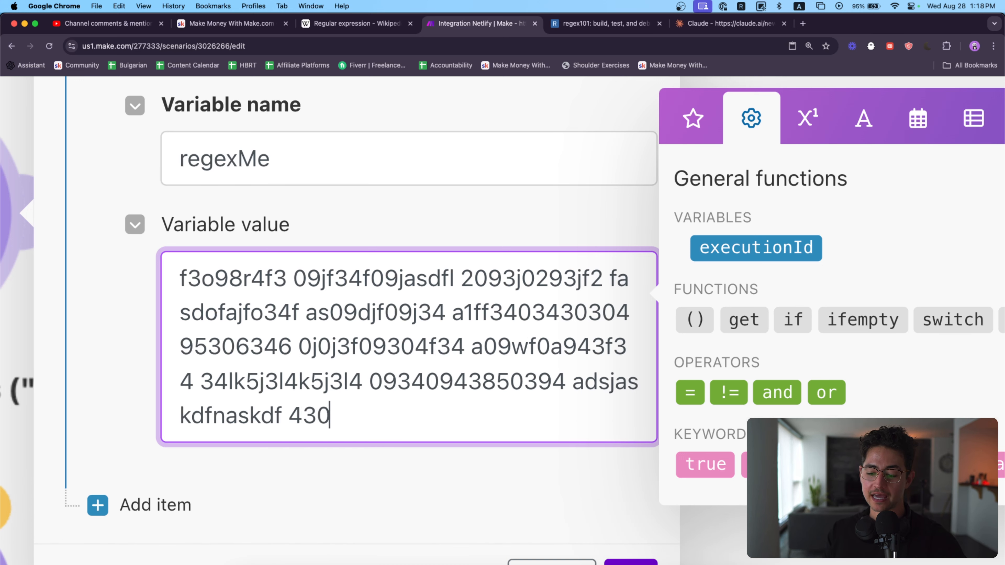
type("9j029 a1")
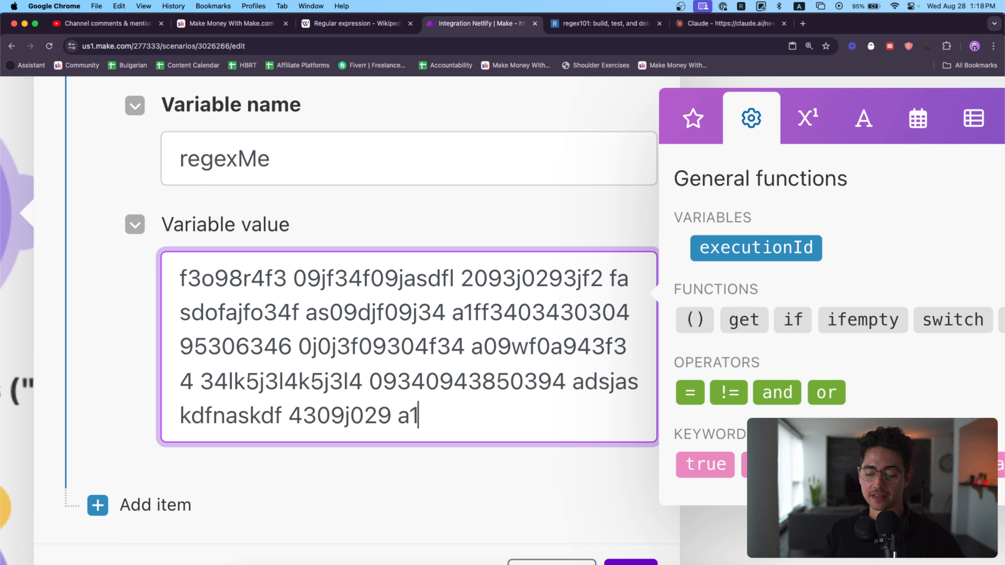
type("ef")
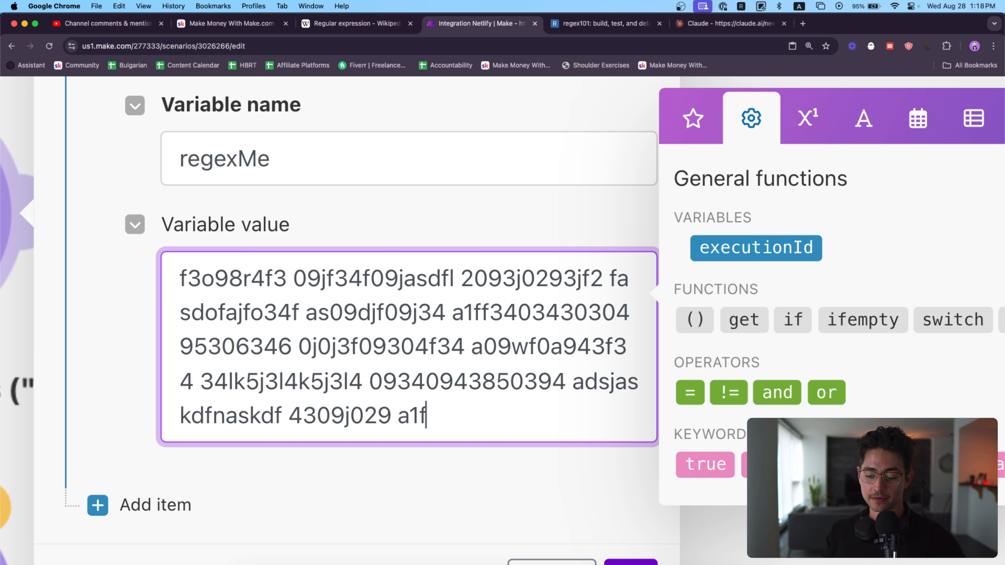
key("BackSpace")
type("ef3049jf034f")
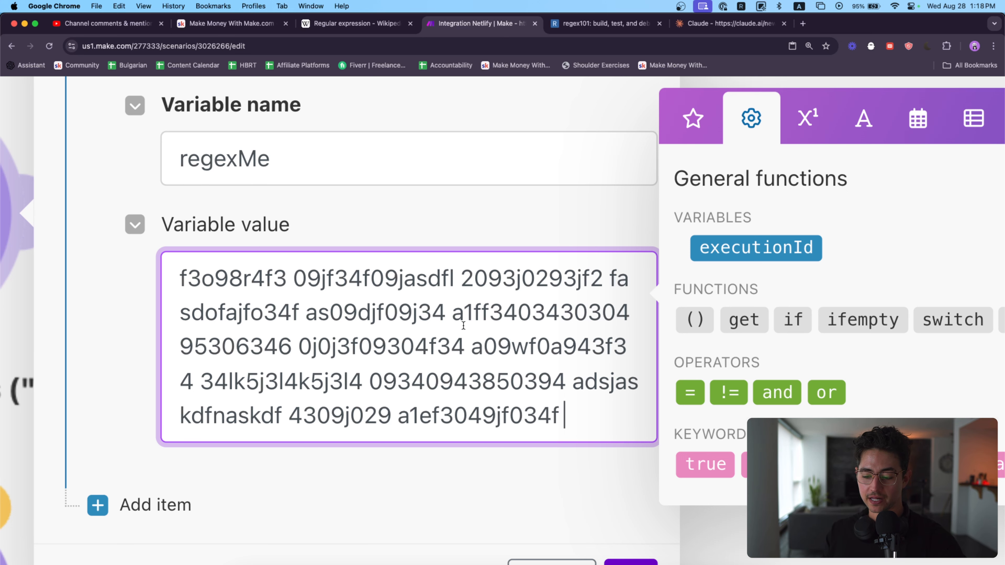
left_click(462, 316)
scroll(458, 318, "down", 2)
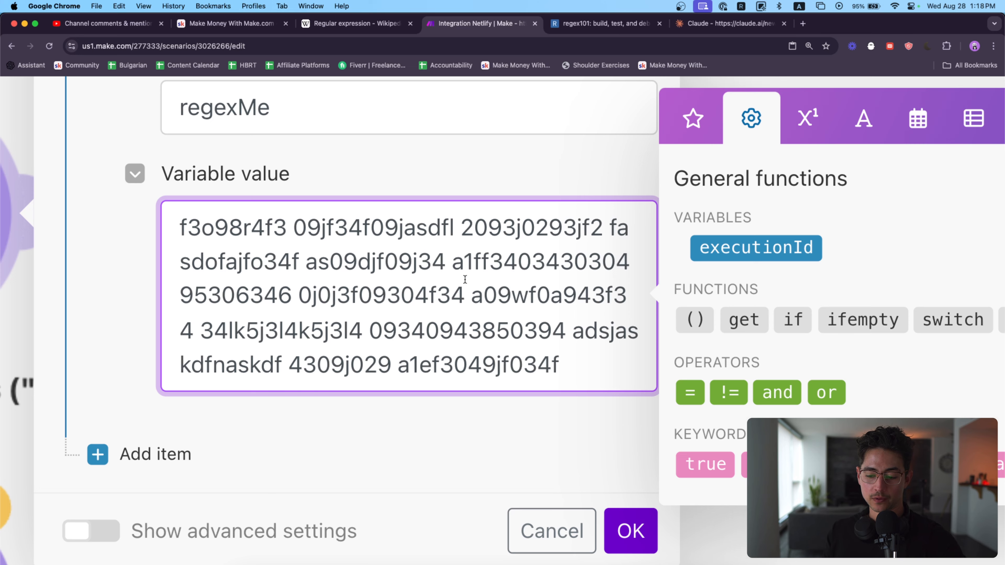
left_click(476, 268)
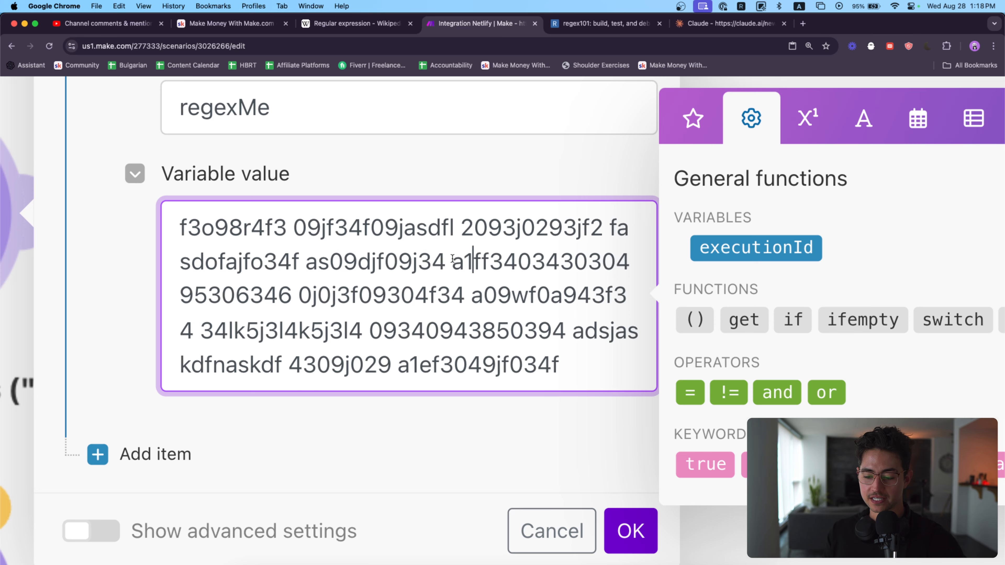
Step: Copy the Basic combinations module's regexMe value into the test string on the regex101 page
double_click(286, 301)
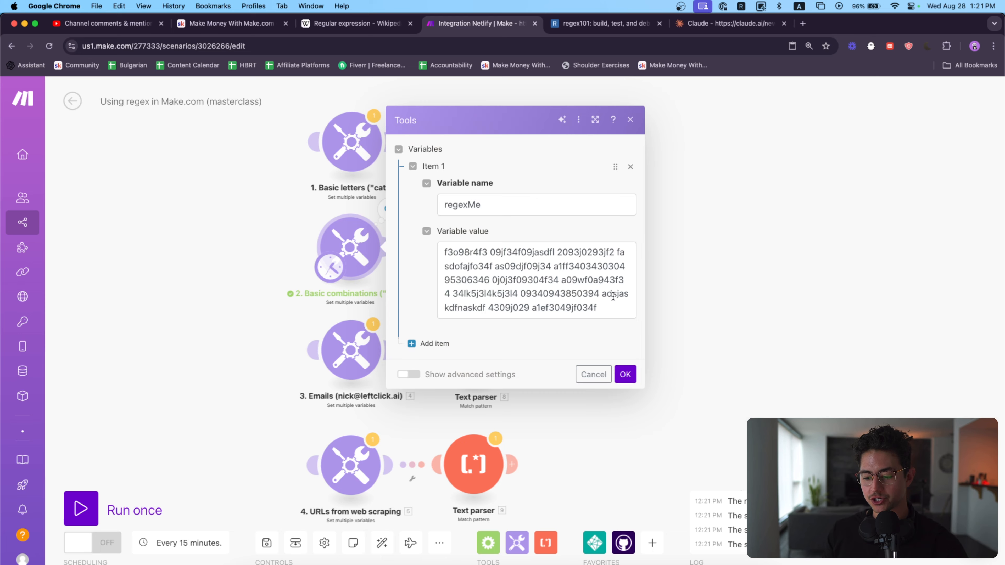
triple_click(612, 296)
key("super+c")
key("ctrl+Tab")
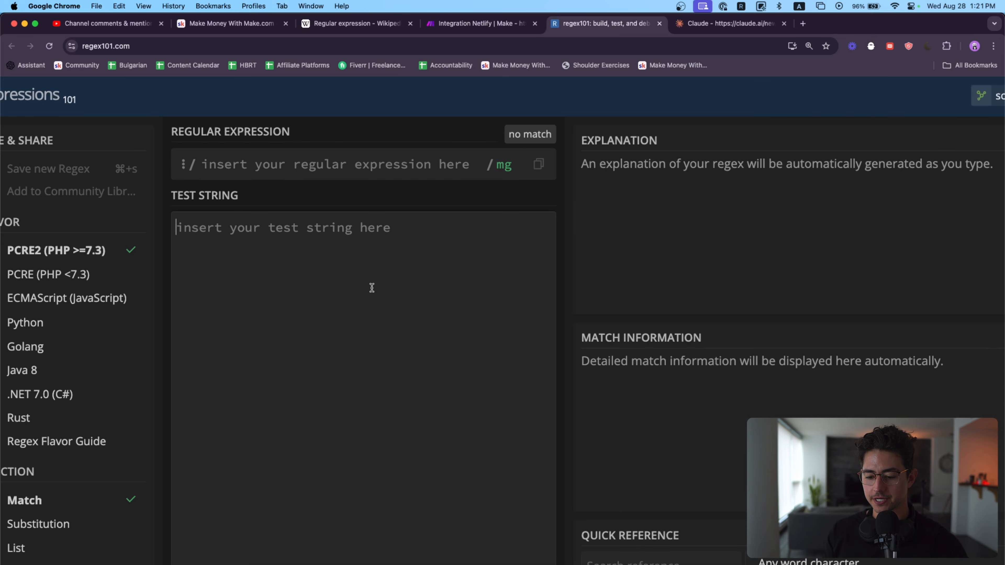
key("super+v")
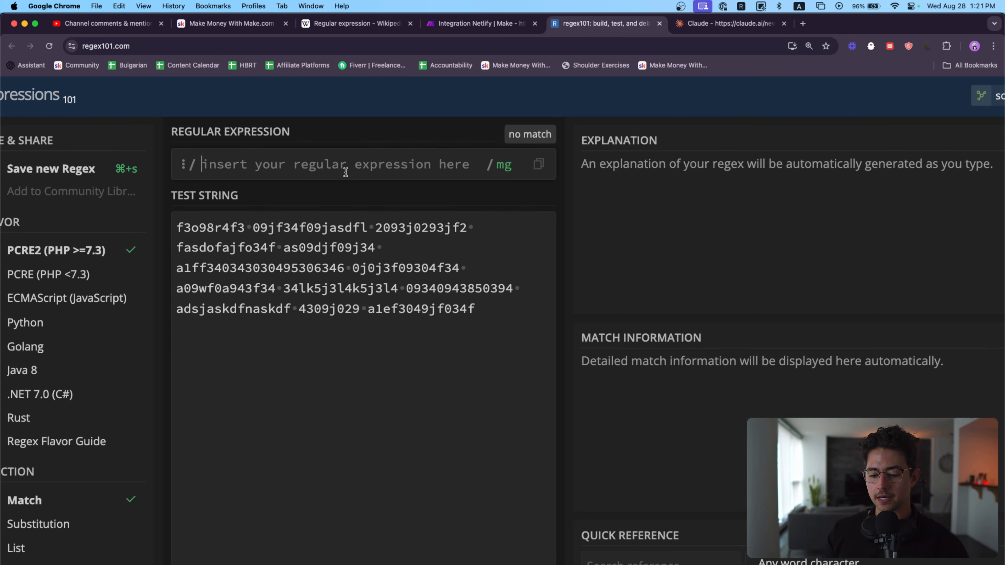
Step: Enter a1f as the regular expression for the test string
scroll(242, 236, "up", 5)
scroll(245, 234, "right", 1)
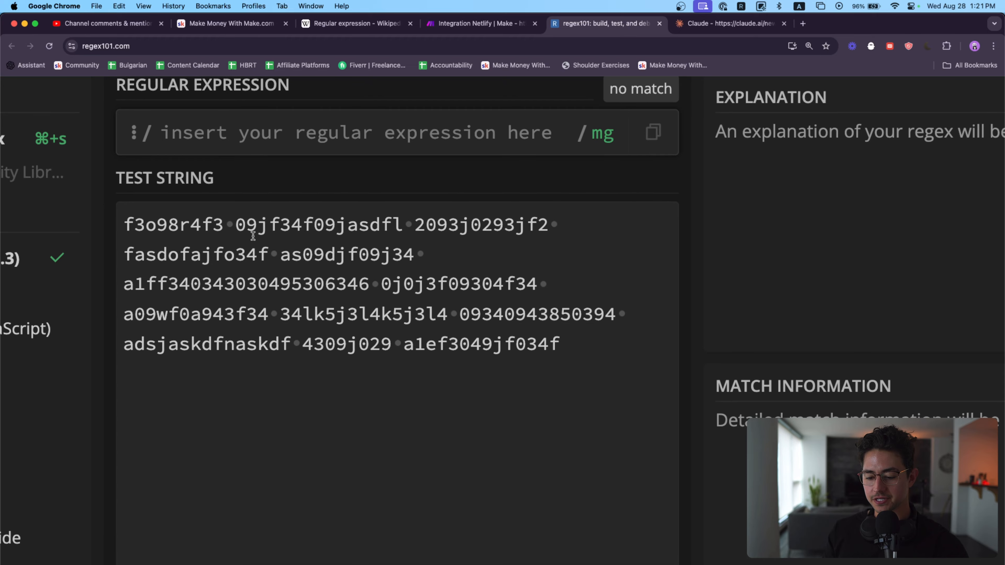
scroll(418, 282, "up", 1)
type("a1f")
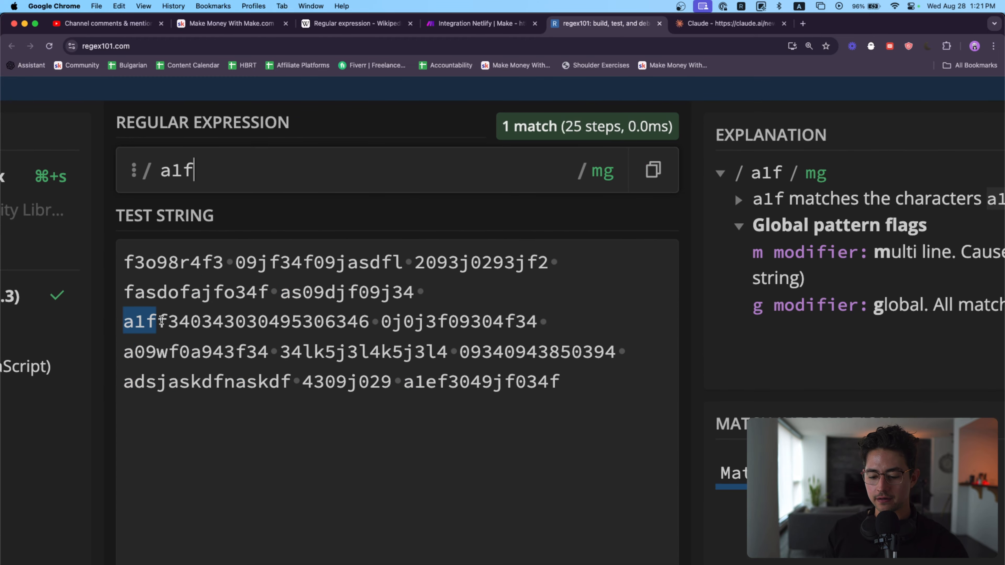
Step: Extend the regular expression to a1f[0-9|a-z]* to match the letters and digits that follow a1f
left_click_drag(161, 321, 370, 322)
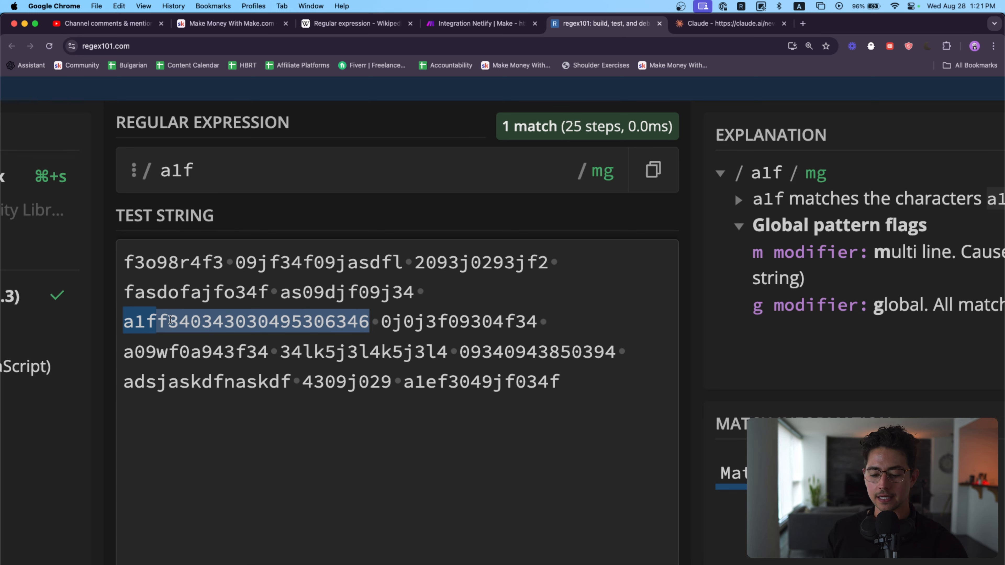
left_click(278, 177)
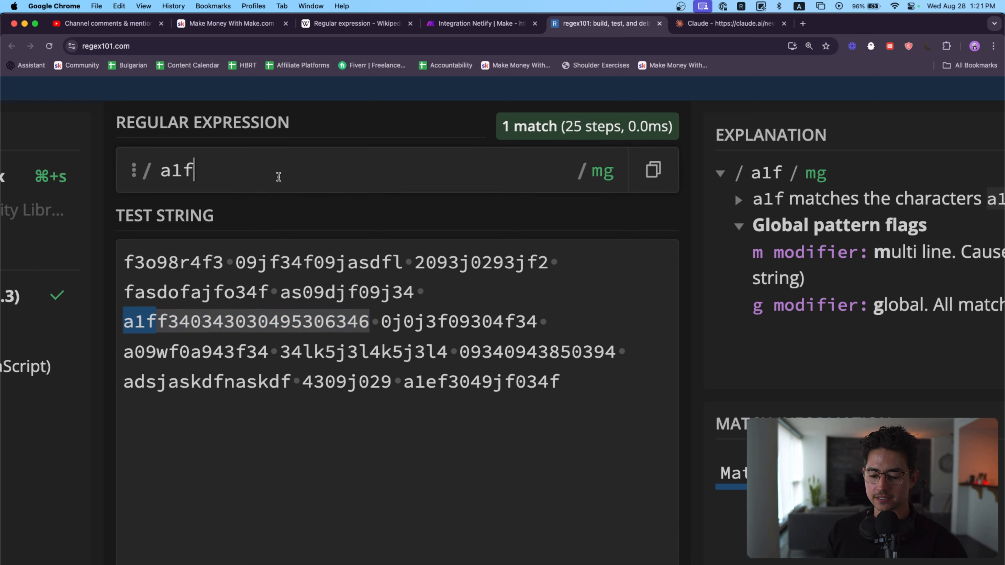
type("[")
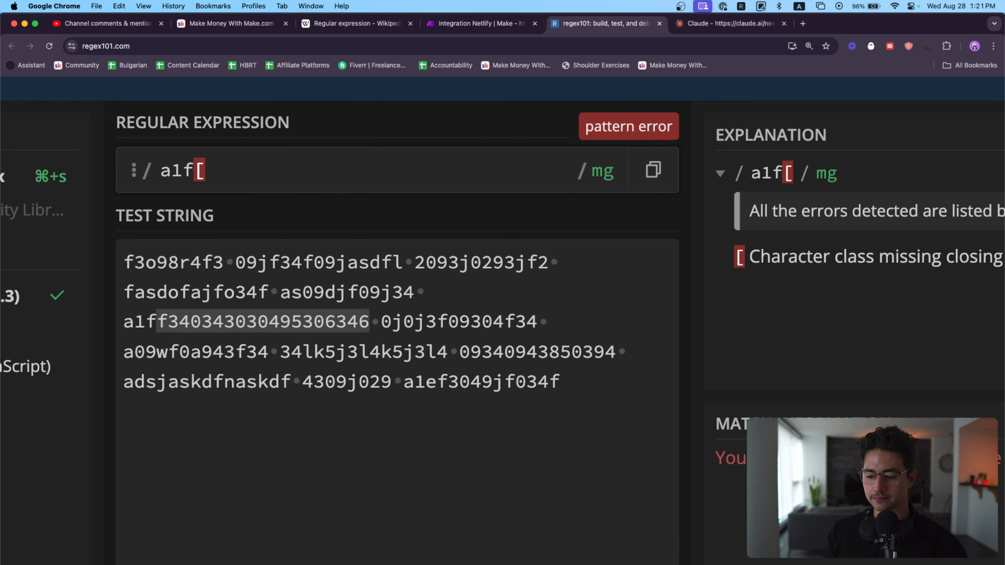
type("0-9")
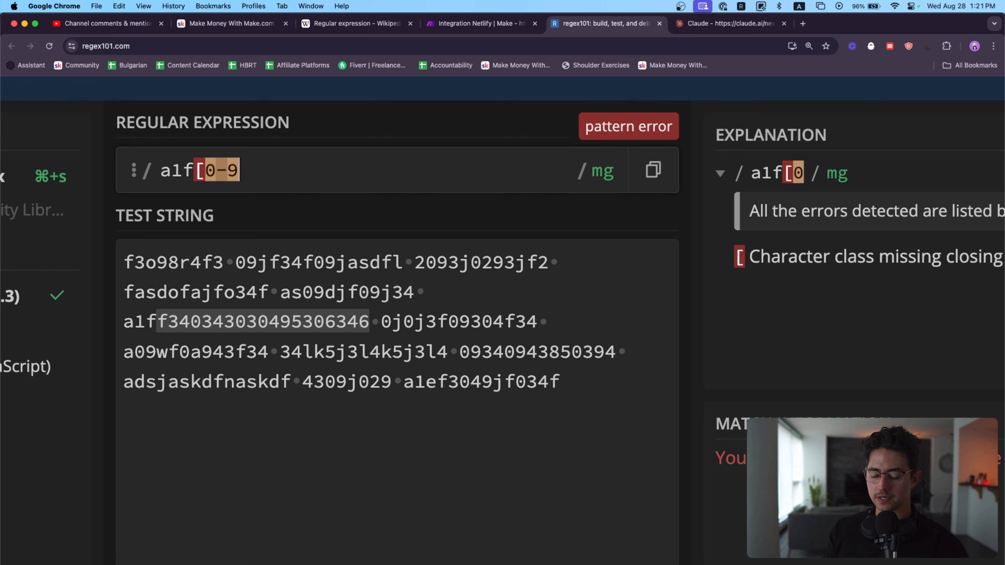
type("|a-z")
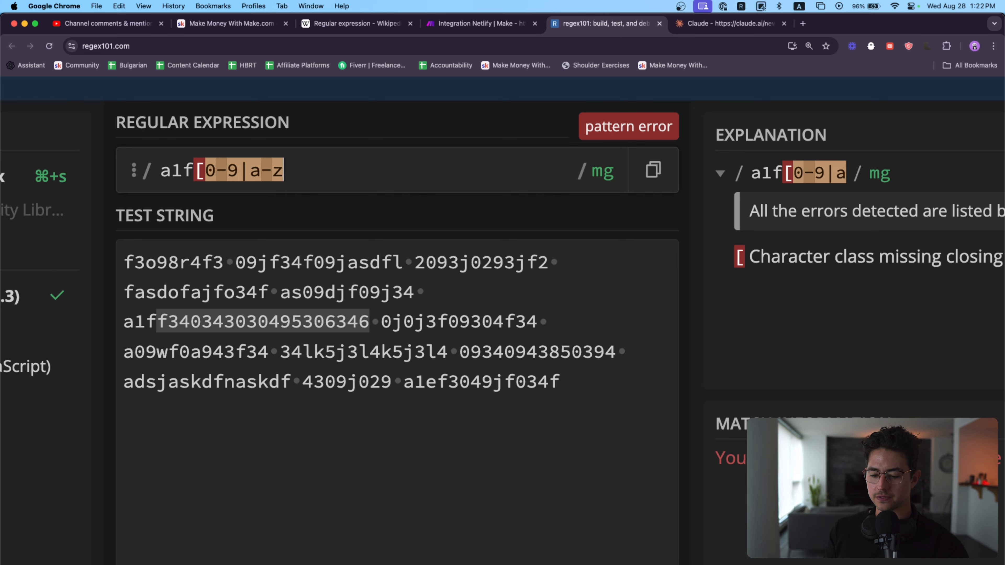
type("]*")
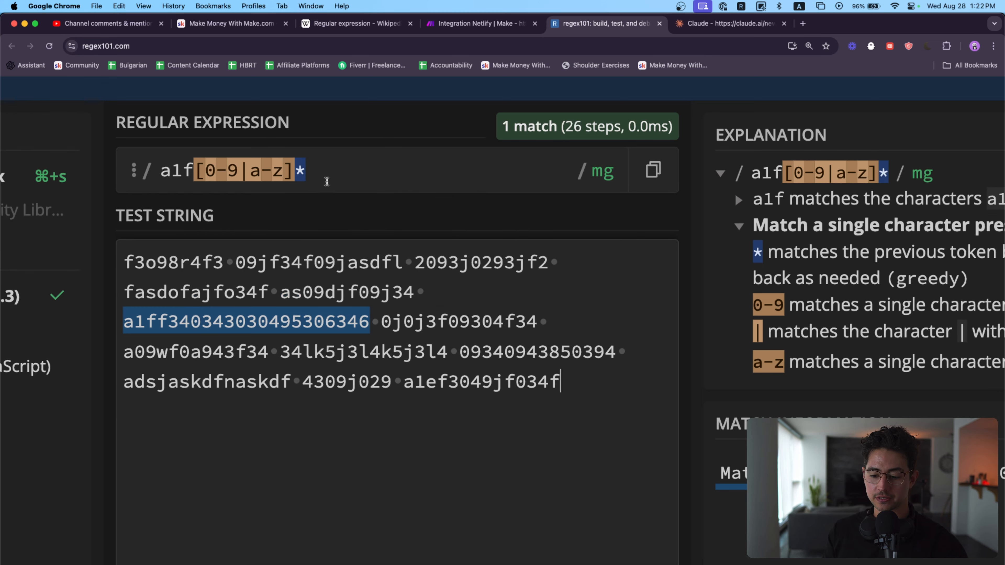
mouse_move(225, 323)
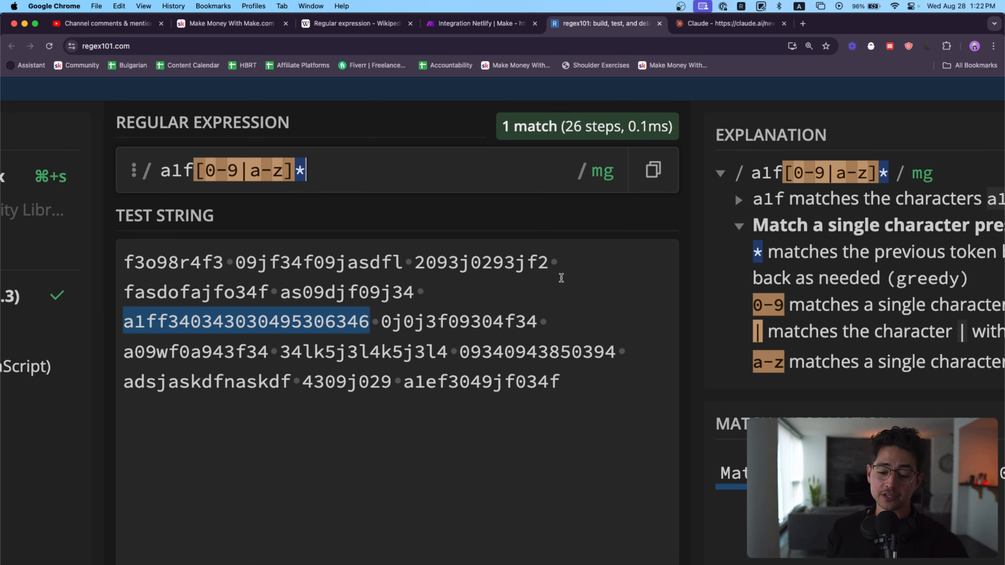
Step: Replace the character class and its quantifier with .* so the regular expression reads a1f.*
key("shift+Left")
key("shift+Left")
key("shift+Left")
key("shift+Left")
key("shift+Left")
key("shift+Left")
key("shift+Left")
key("shift+Left")
key("shift+Left")
key("shift+Left")
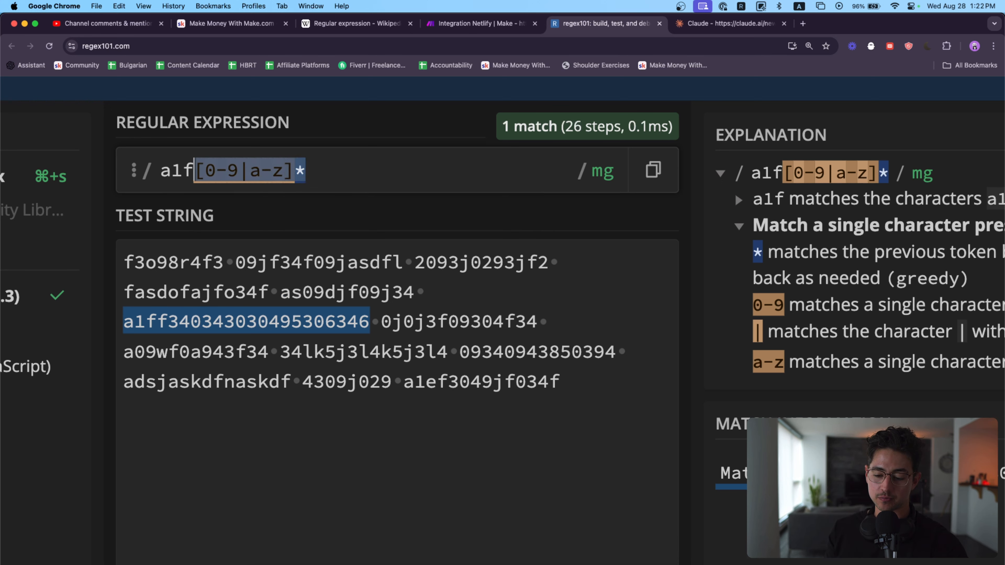
type(".*")
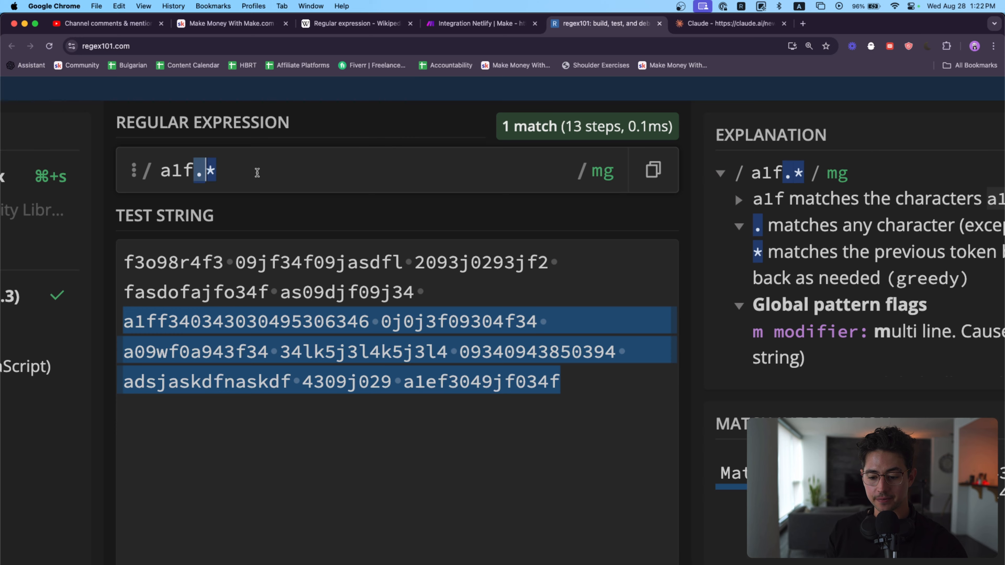
mouse_move(200, 167)
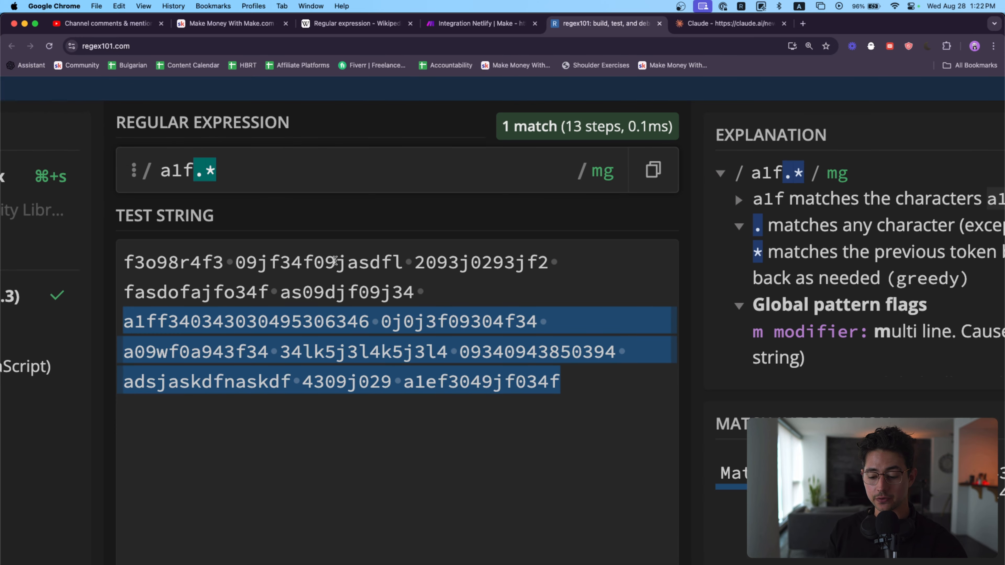
mouse_move(375, 322)
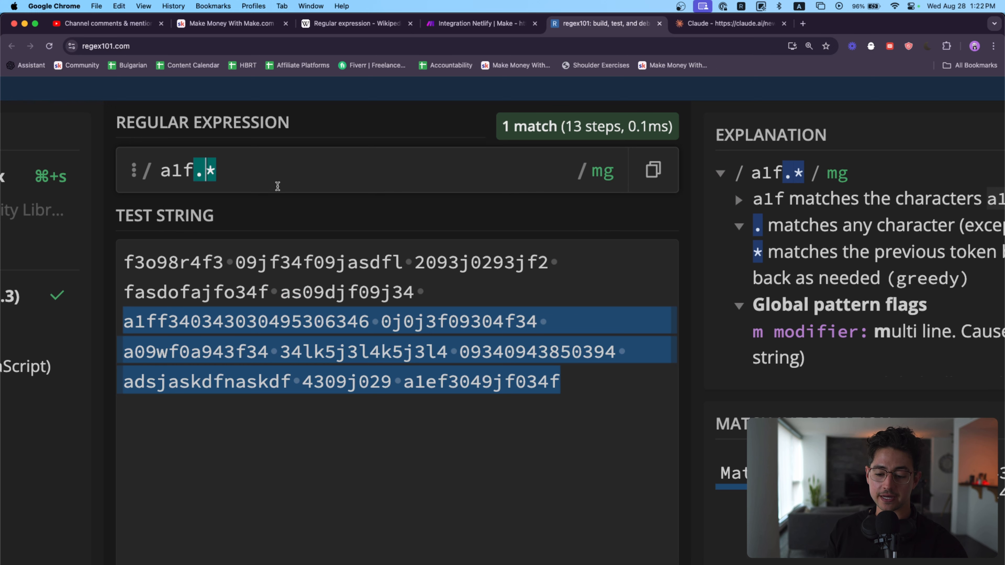
Step: Re-enter the wildcard after a1f as the lazy .*? followed by a space, so matching stops at the first space
key("BackSpace")
key("BackSpace")
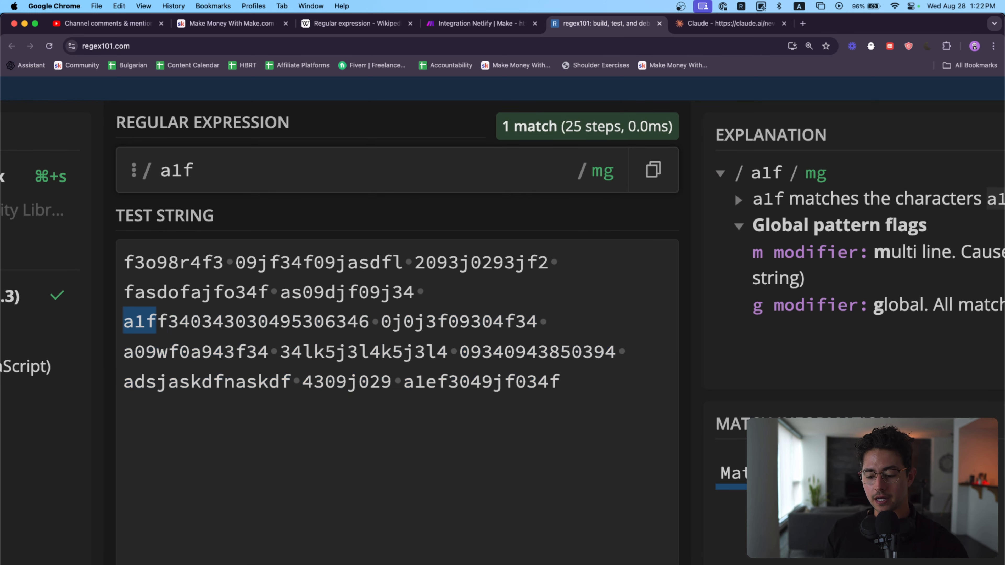
type(".*")
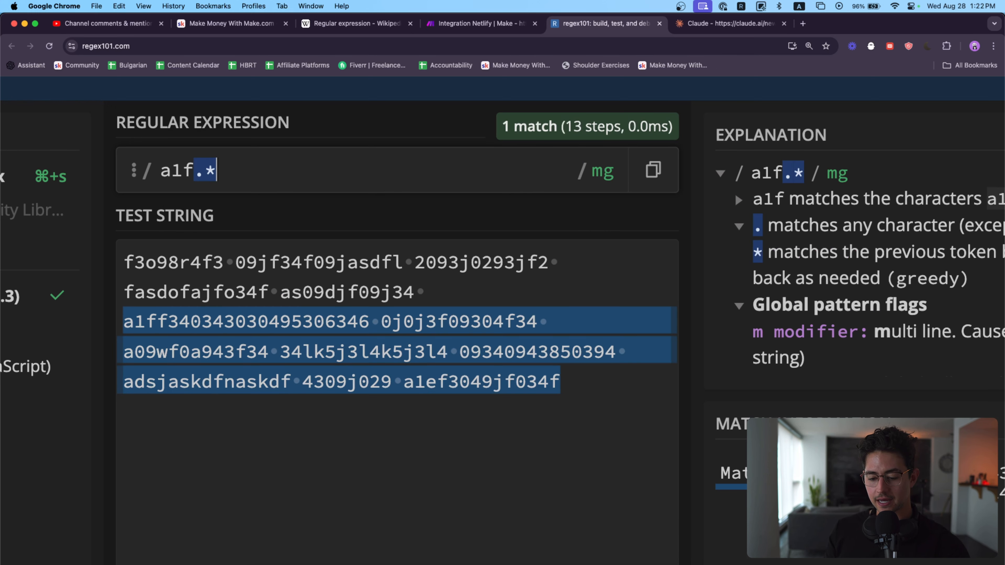
type("?")
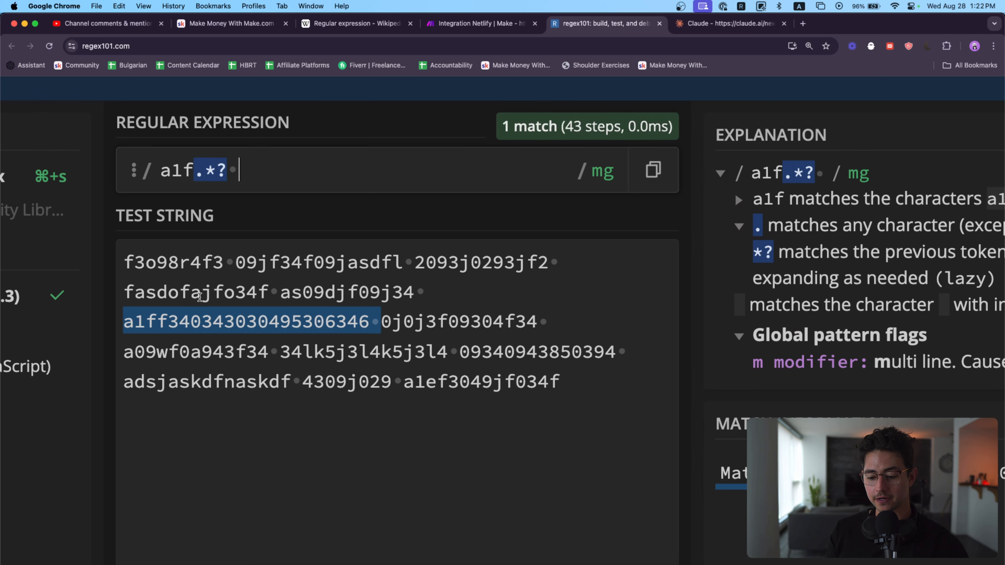
Step: Examine the a1f prefix, the dot and the lazy *? quantifier in the regular expression along with their explanations
scroll(200, 296, "up", 3)
scroll(300, 241, "up", 1)
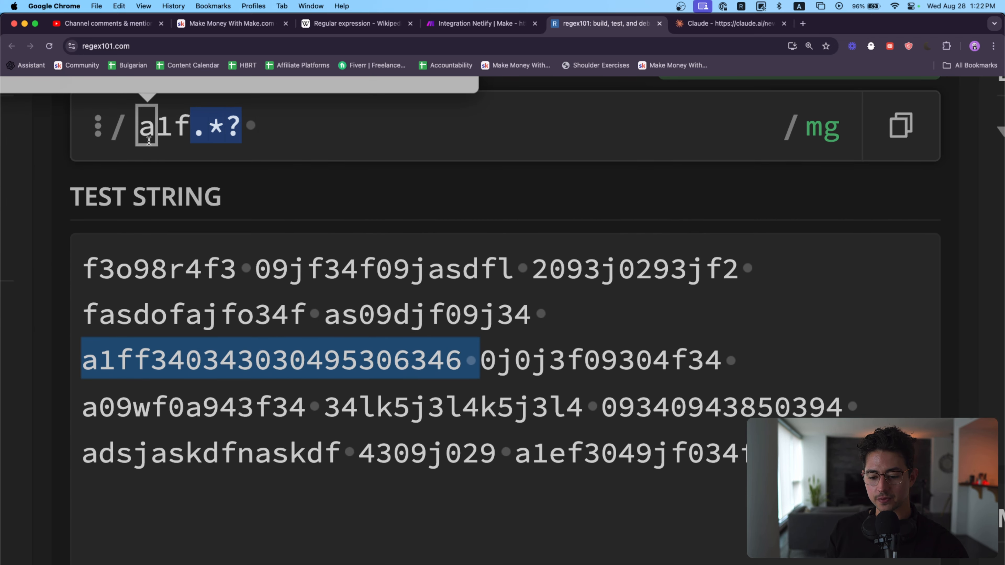
left_click_drag(139, 131, 192, 130)
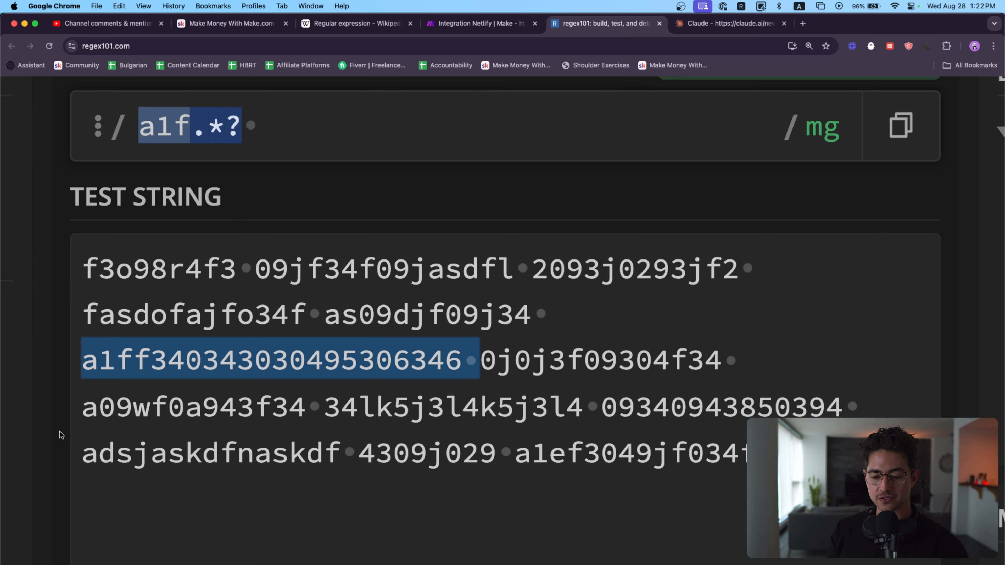
left_click(194, 131)
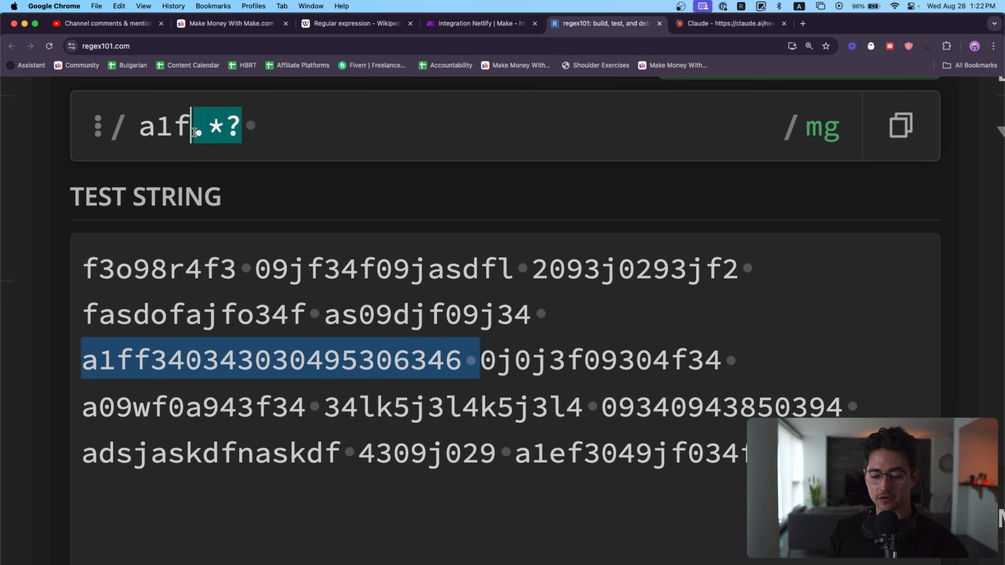
mouse_move(216, 134)
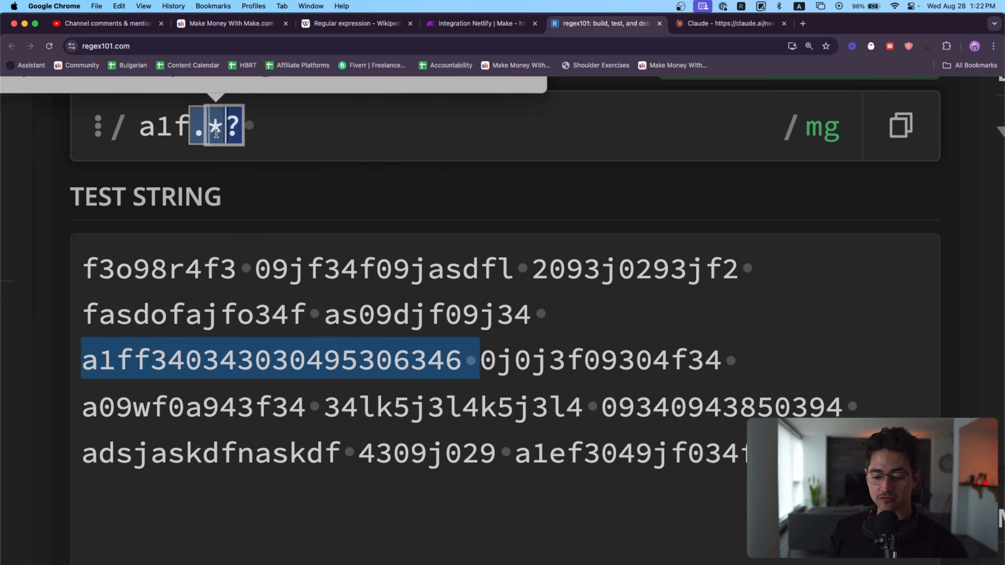
scroll(228, 155, "up", 1)
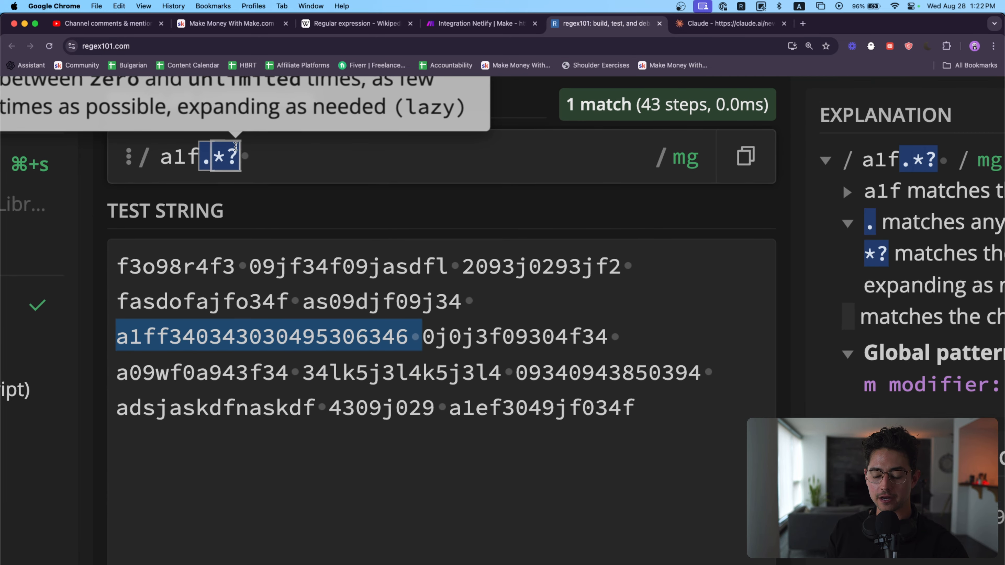
scroll(236, 147, "up", 2)
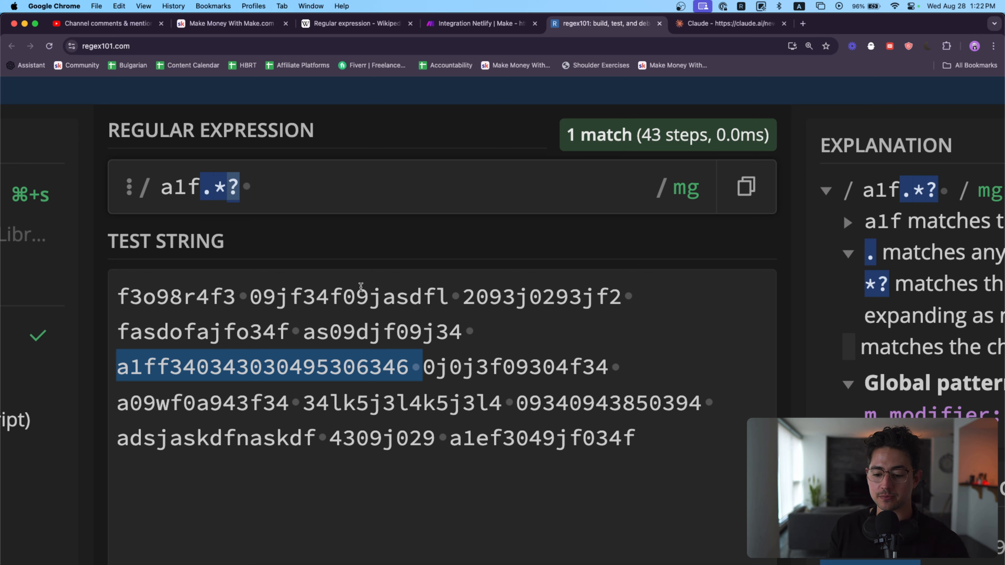
Step: Remove the space after a1f.*? to test the lazy match without an end boundary
key("Right")
key("Right")
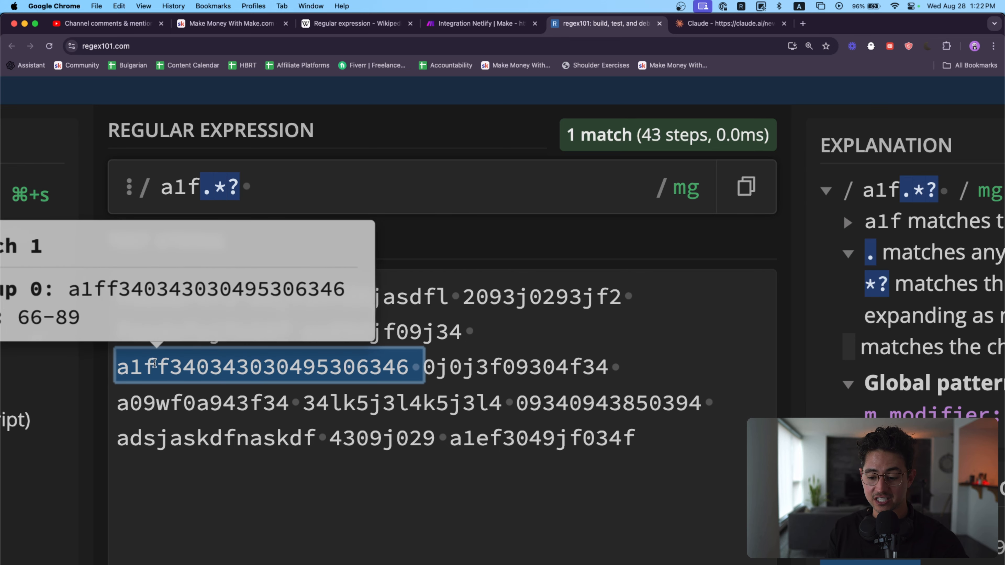
key("BackSpace")
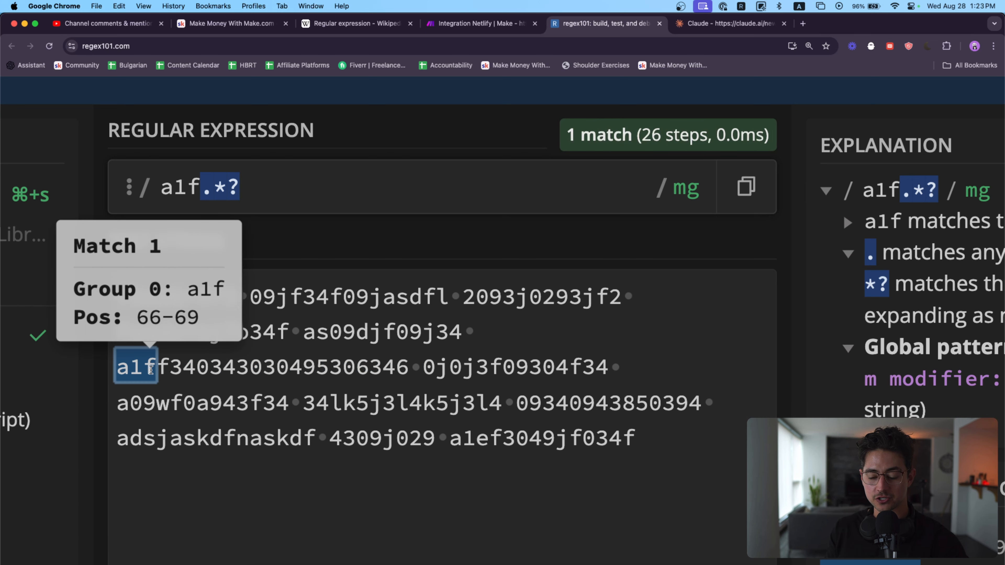
mouse_move(201, 199)
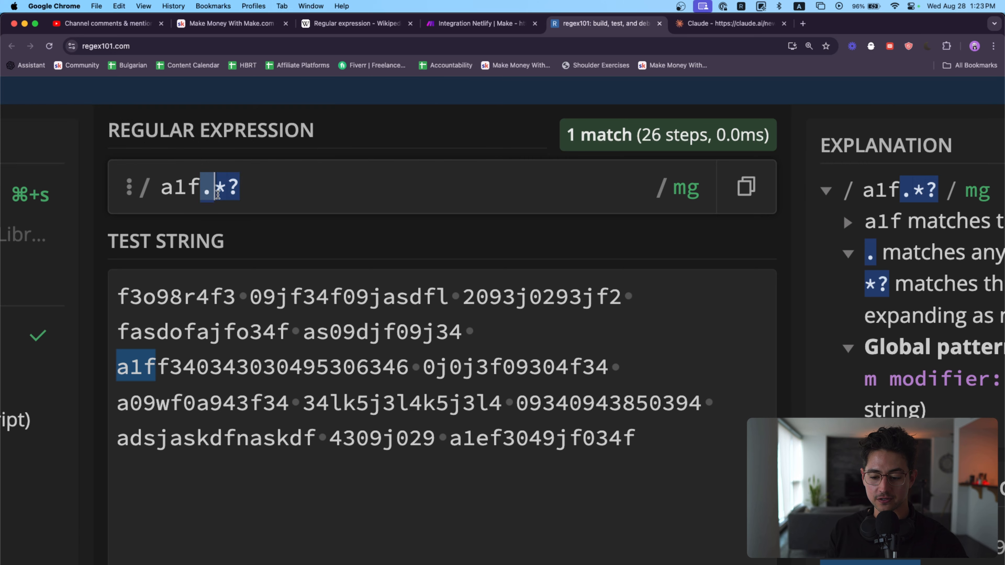
mouse_move(229, 188)
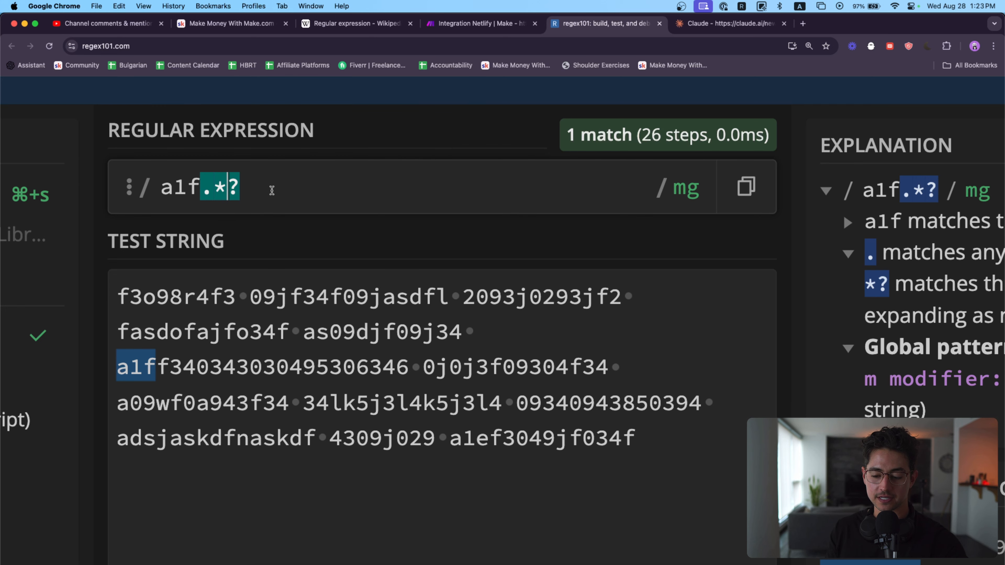
Step: Alternately remove and re-add the lazy ? after a1f.* to compare greedy and lazy matching
key("BackSpace")
type("?")
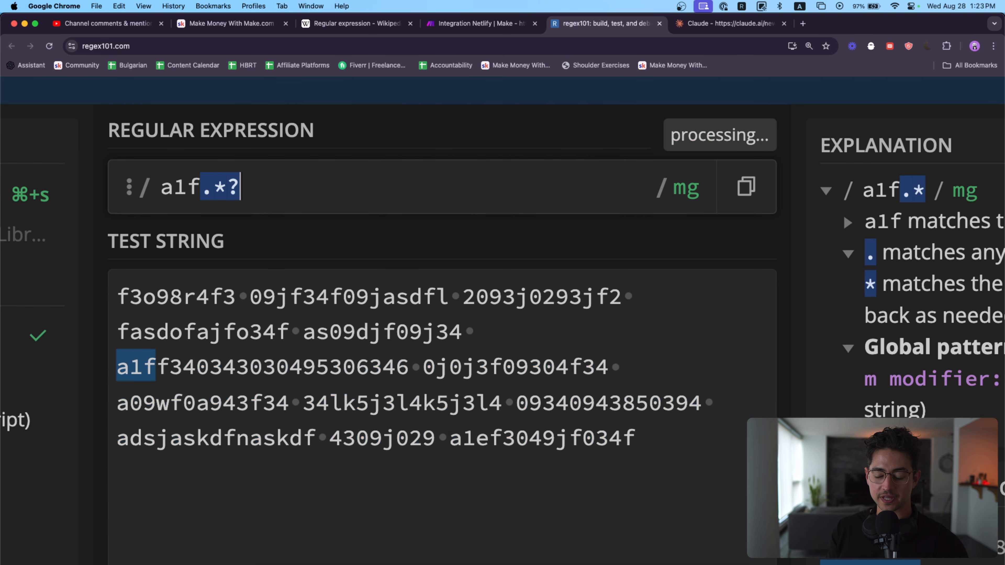
key("BackSpace")
type("?")
key("BackSpace")
type("?")
key("BackSpace")
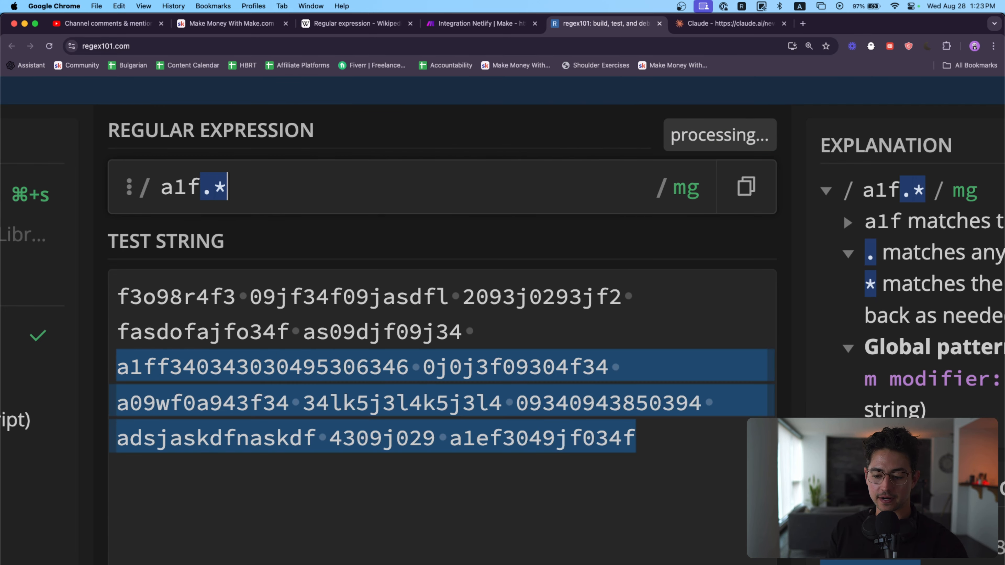
Step: Restore the lazy ? and the trailing space so the regular expression reads a1f.*? followed by a space
key("Left")
type("?")
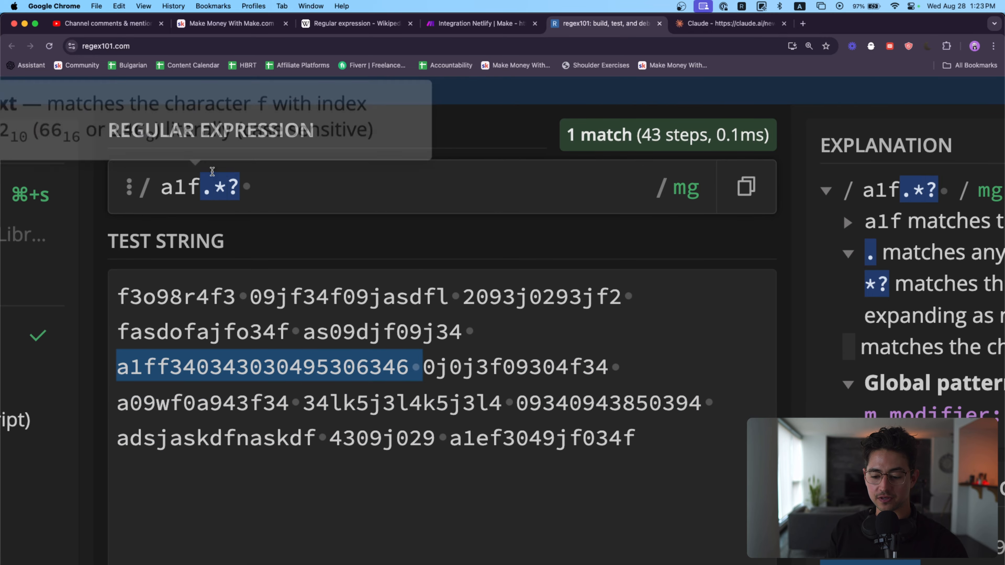
mouse_move(417, 356)
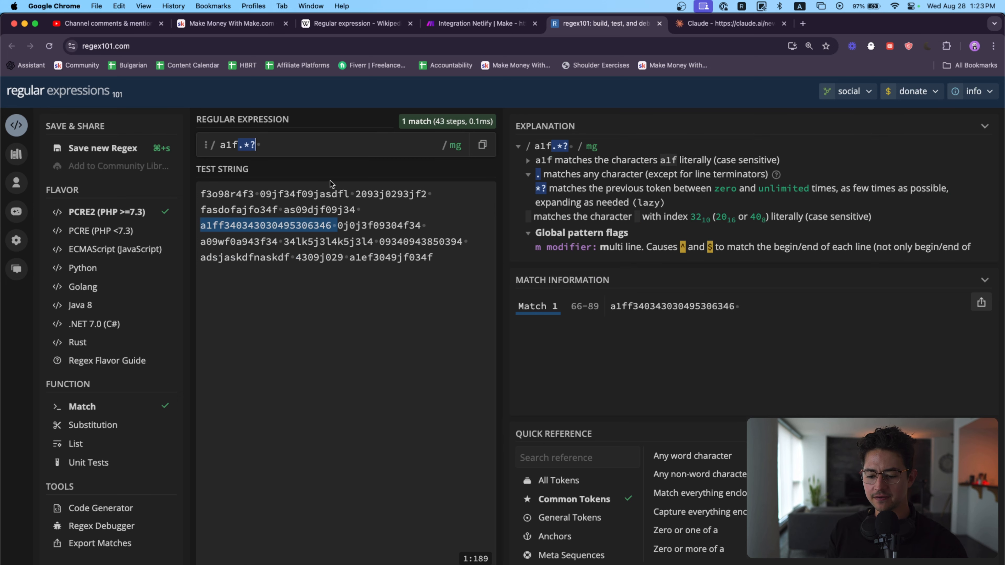
Step: Switch to Make.com, save the variable module, and set the Basic combinations Text parser's pattern to a1f.*? followed by a space
left_click(489, 23)
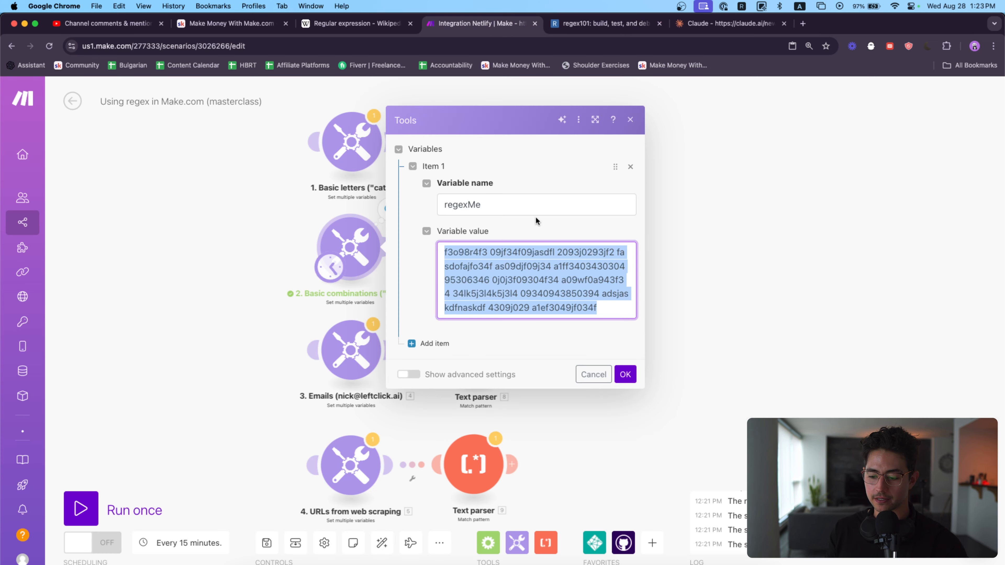
left_click(624, 375)
left_click(473, 246)
left_click(656, 147)
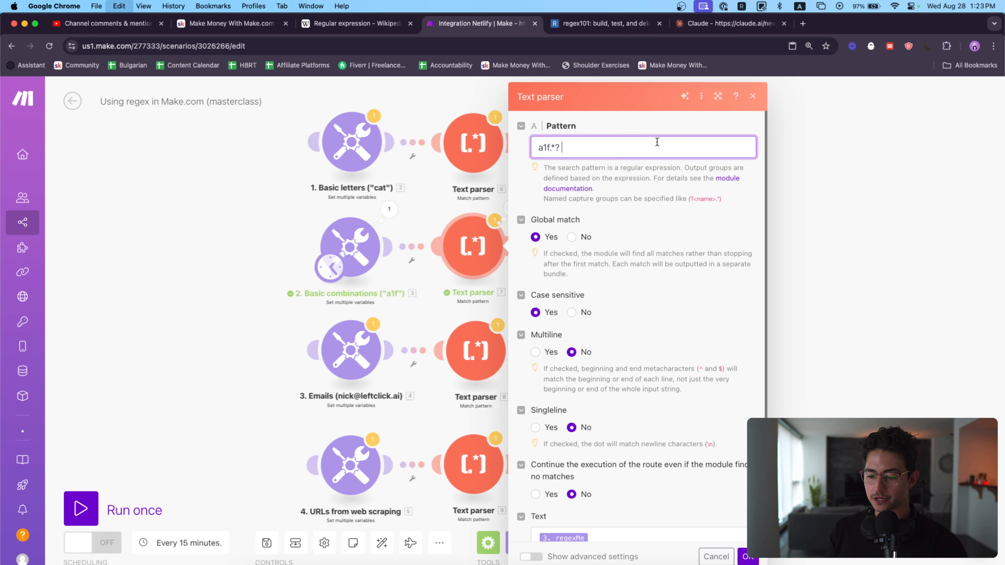
Step: Replace the regexMe variable in the Text parser's Text with the test string copied from regex101, and save the module
scroll(641, 277, "down", 1)
left_click(628, 516)
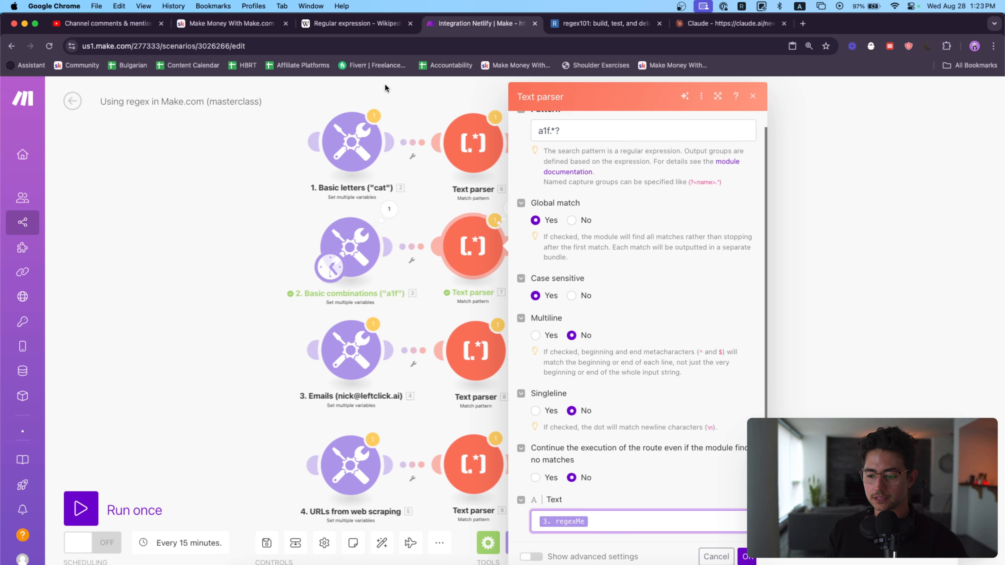
key("ctrl+Tab")
key("super+a")
key("ctrl+shift+Tab")
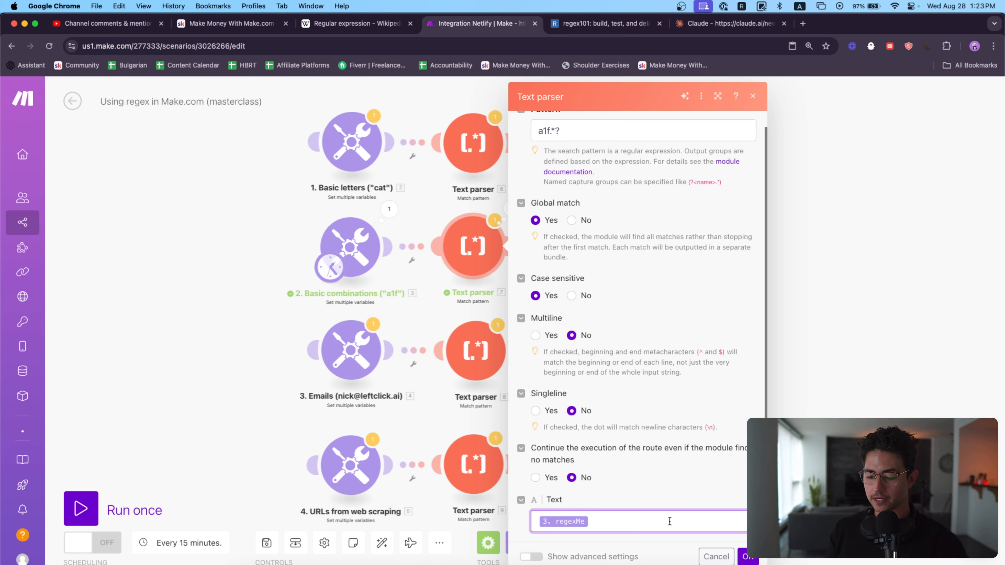
key("BackSpace")
key("super+v")
left_click(746, 557)
Step: Run the scenario once and examine the Fallback Match in the Basic combinations Text parser's output
left_click(135, 510)
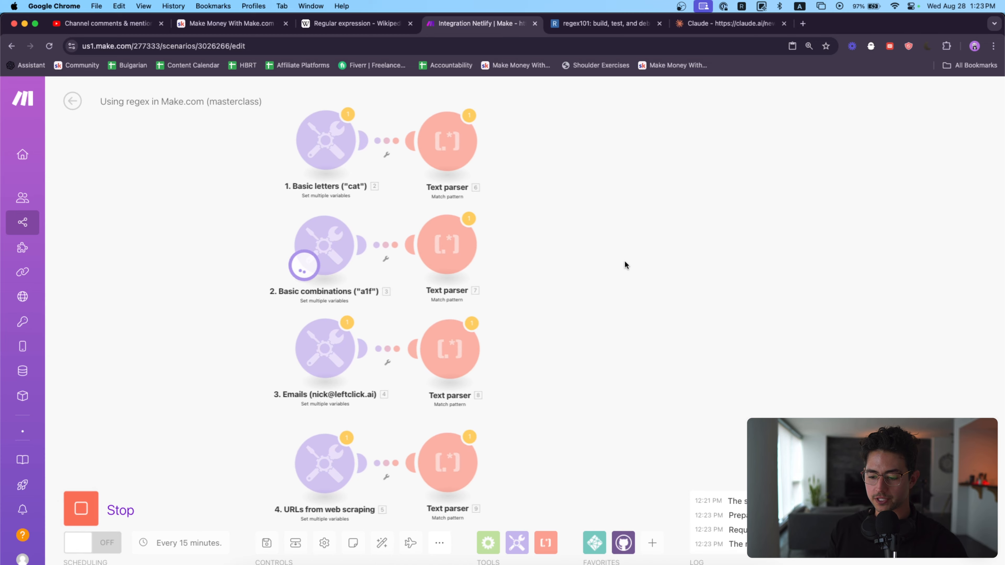
left_click(469, 218)
scroll(741, 191, "up", 5)
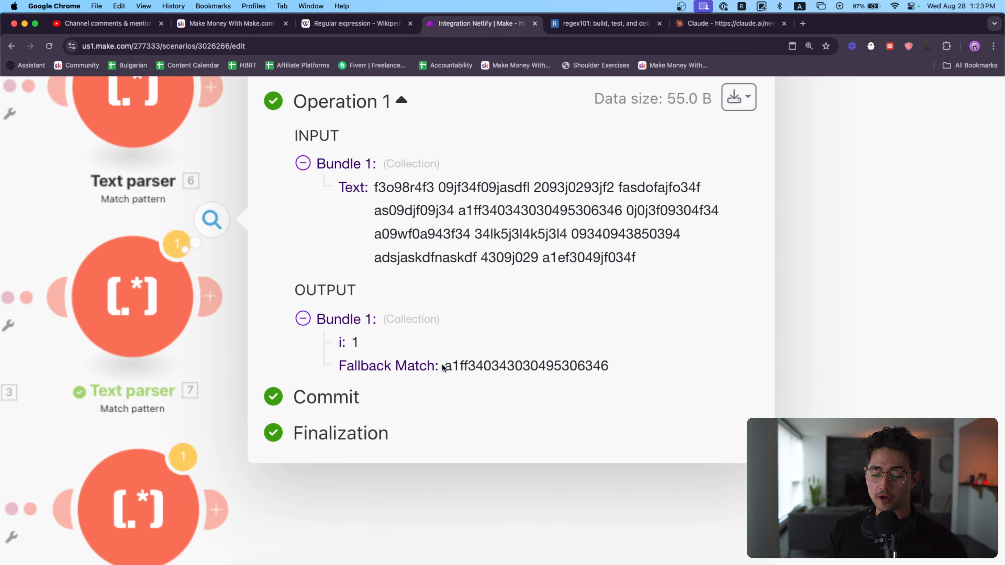
left_click_drag(443, 367, 622, 369)
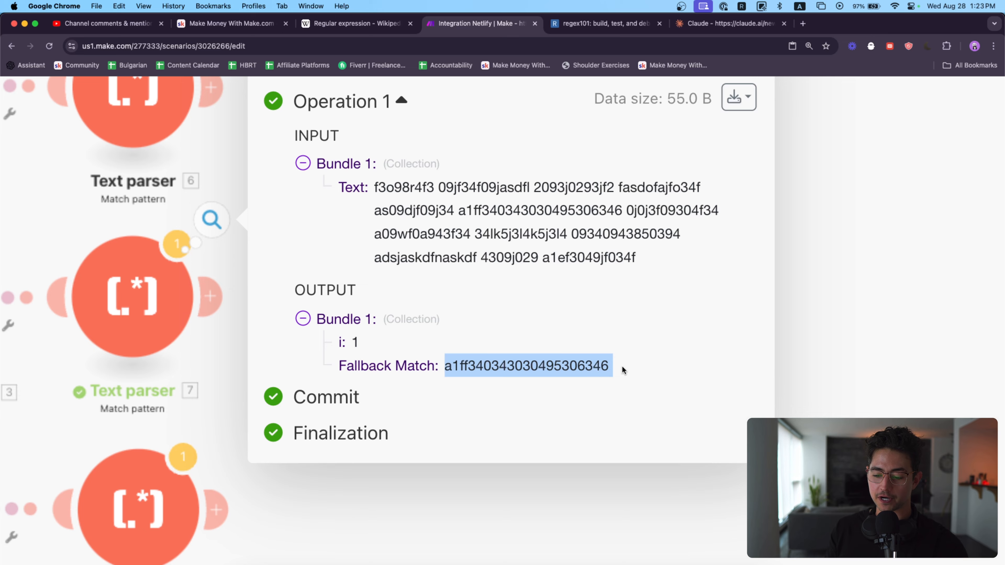
left_click(622, 365)
Step: Wrap the Basic combinations Text parser's pattern in parentheses as a capture group, (a1f.*? ), and save the module
scroll(622, 366, "down", 5)
left_click(439, 245)
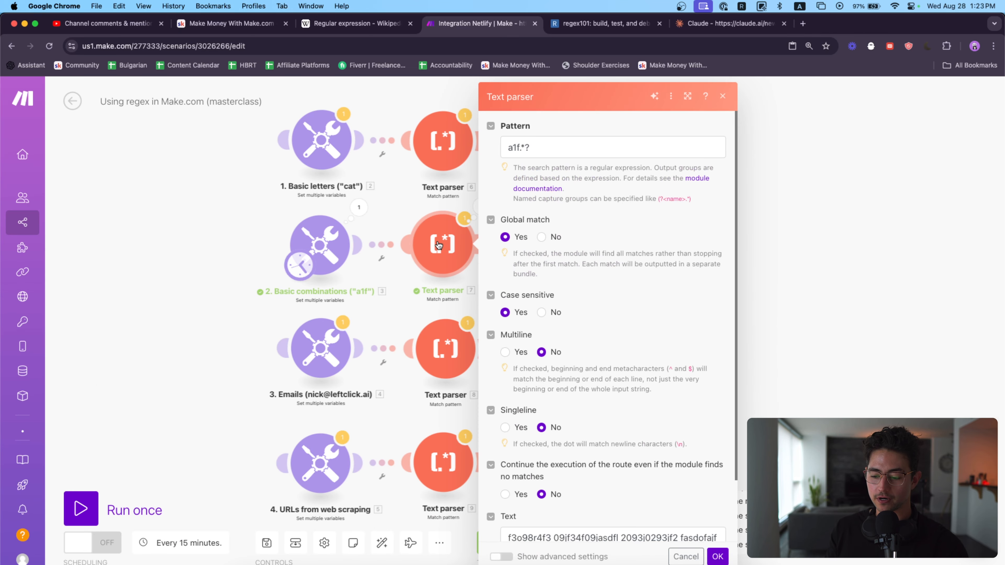
left_click(541, 148)
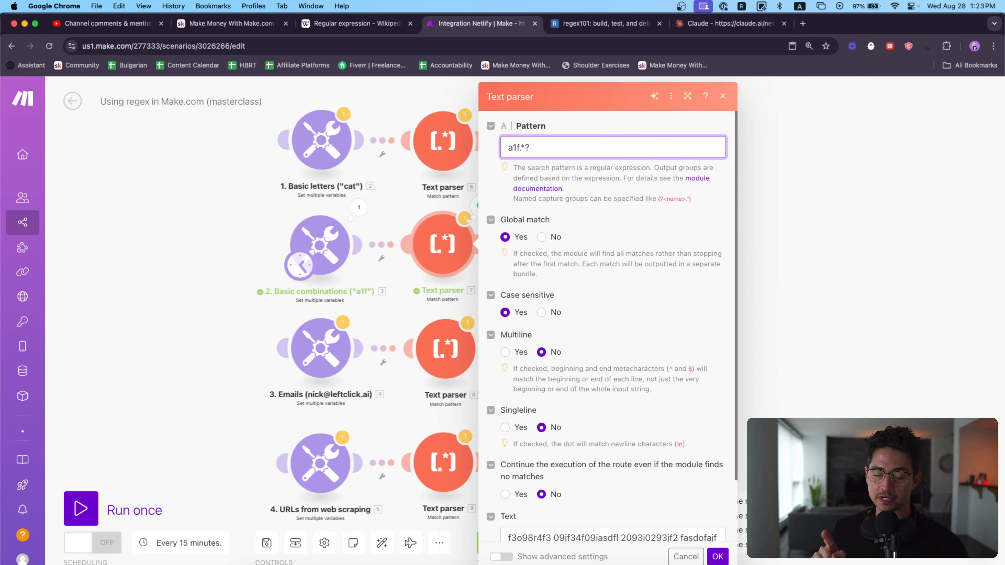
type("(")
key("super+a")
key("Right")
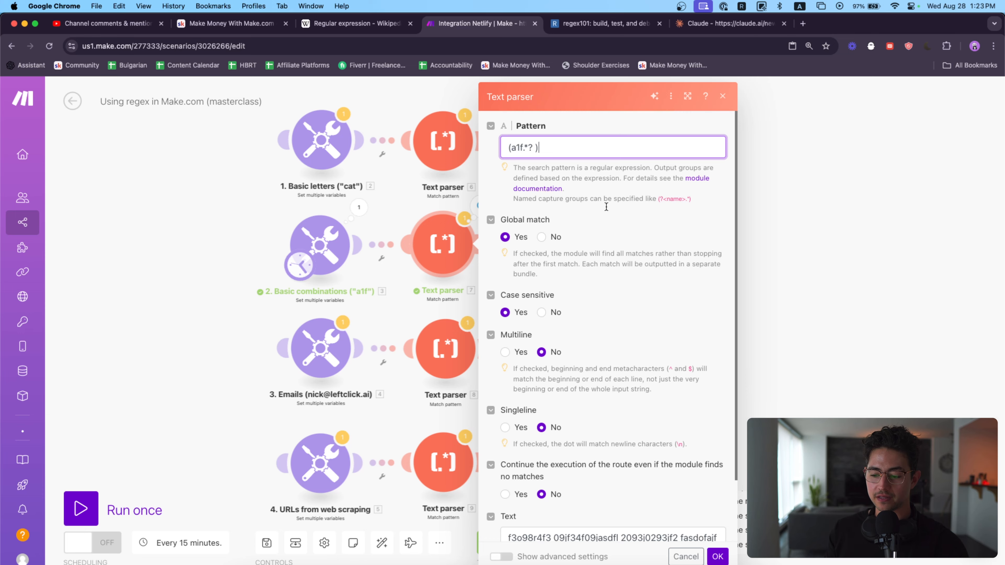
type(")")
left_click(718, 555)
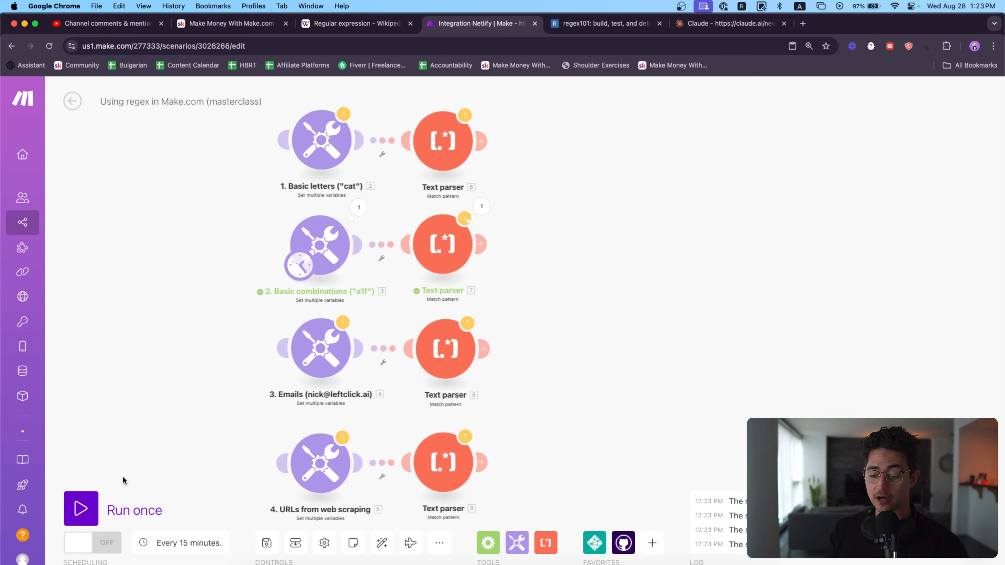
Step: Run the scenario once more and inspect the $1 capture group in the Basic combinations Text parser's output
left_click(81, 508)
left_click(481, 206)
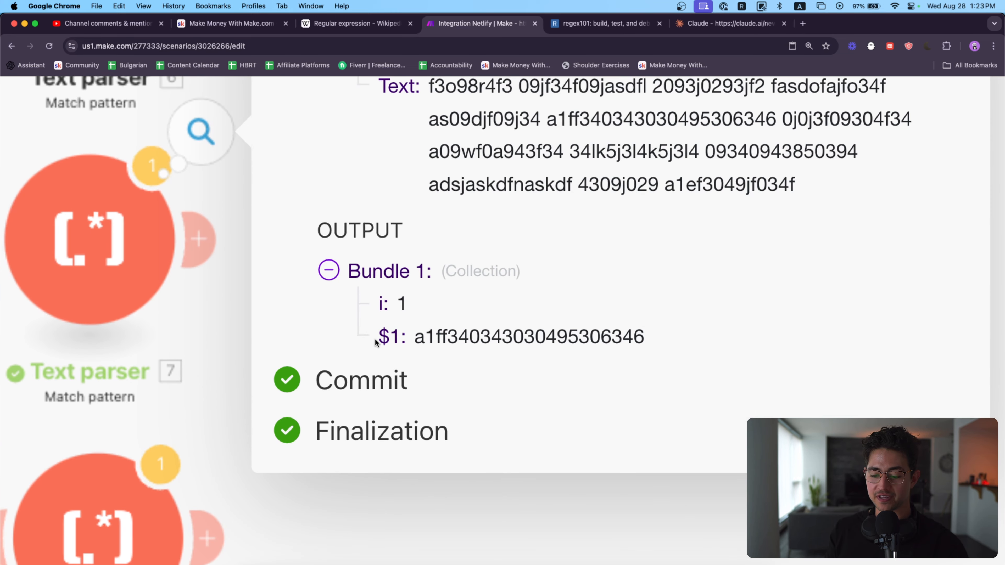
left_click_drag(375, 341, 565, 338)
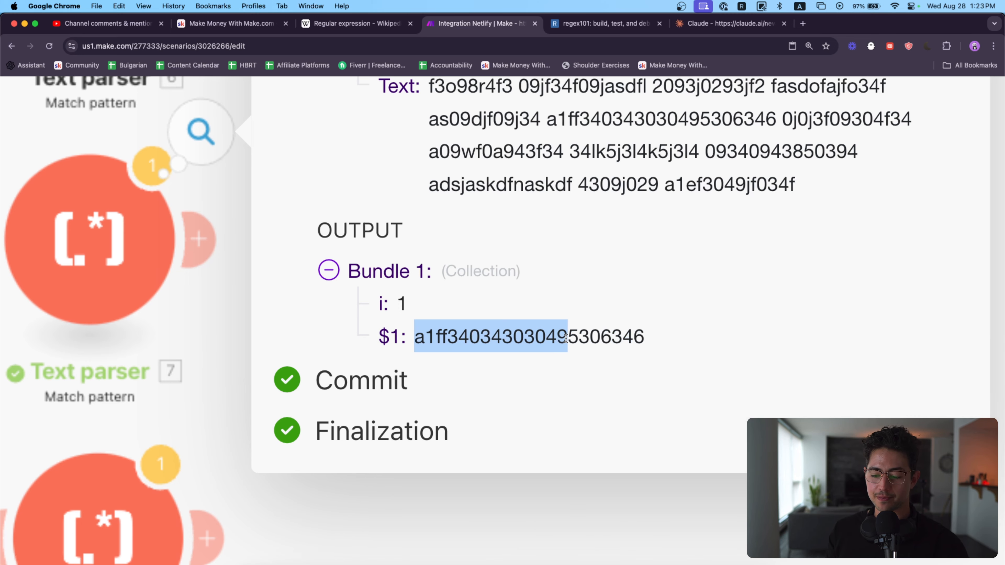
scroll(565, 338, "down", 5)
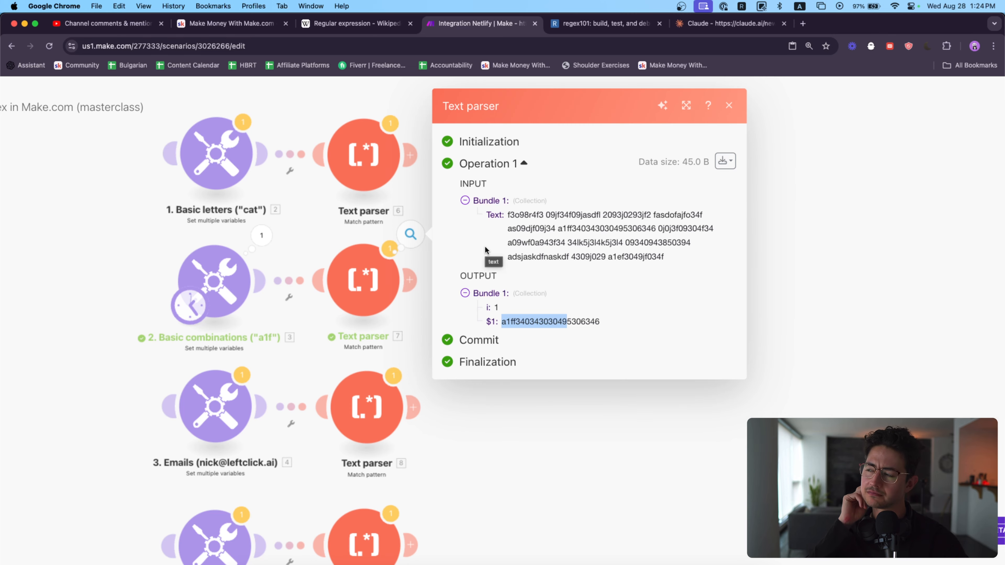
left_click(405, 239)
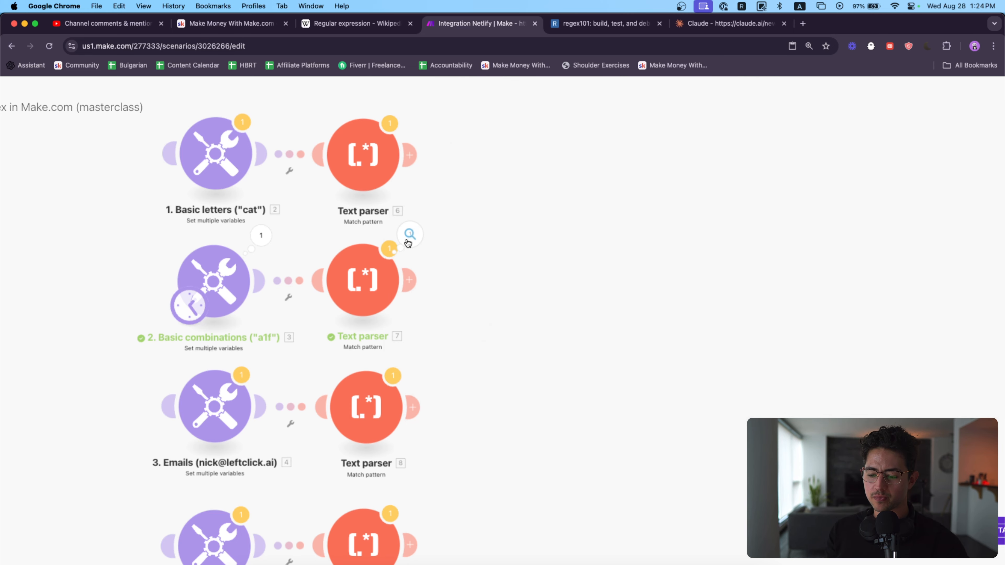
Step: Reopen the Text parser's pattern for editing, search Google for "named match group regex", and open MDN's named capturing group page
left_click(366, 273)
left_click(498, 169)
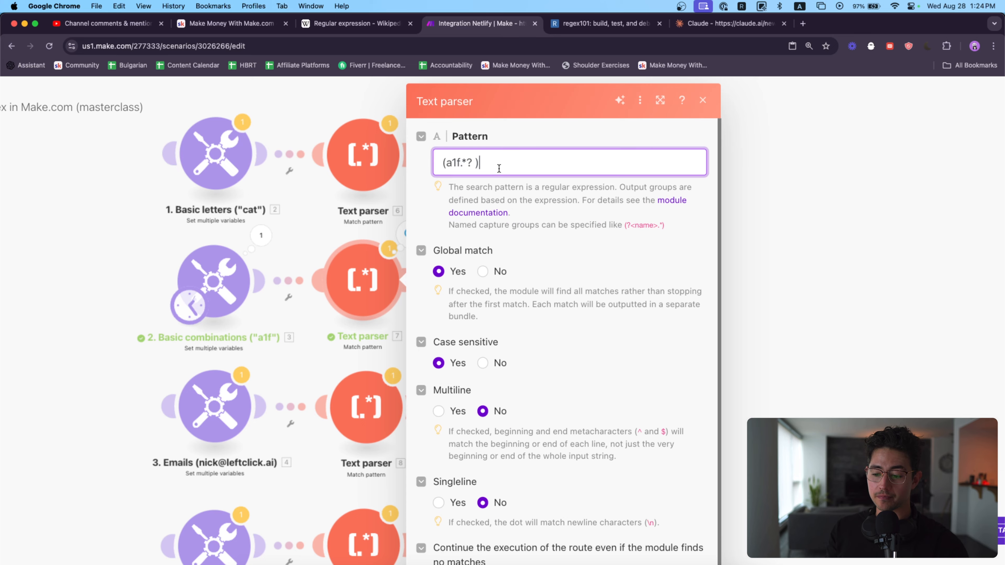
key("super+t")
type("named match")
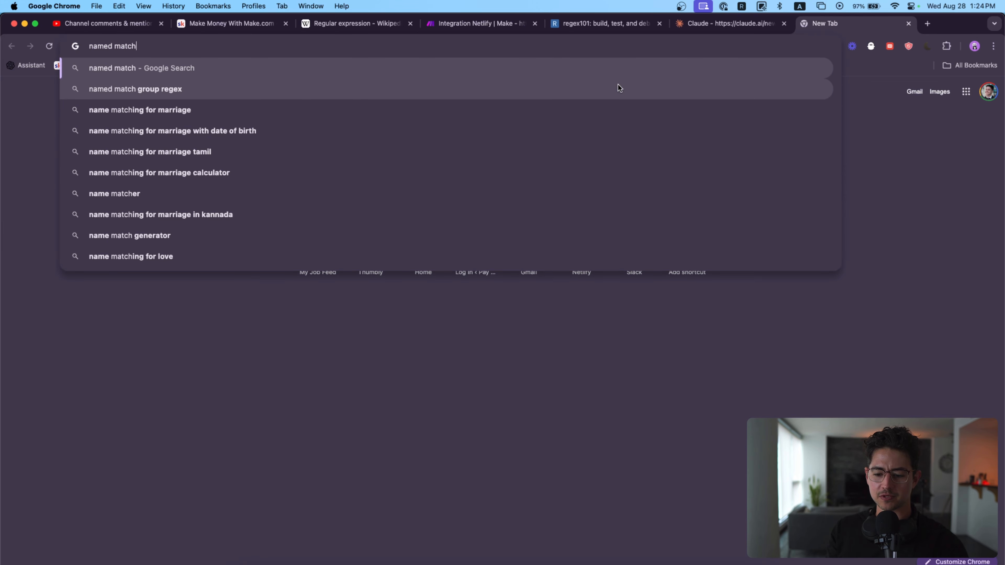
left_click(617, 85)
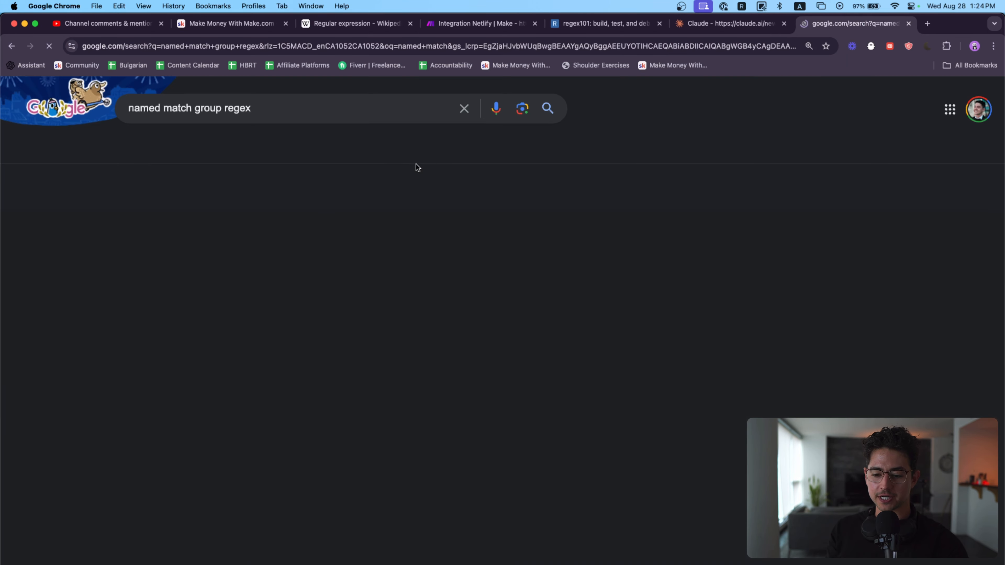
left_click(289, 253, "super")
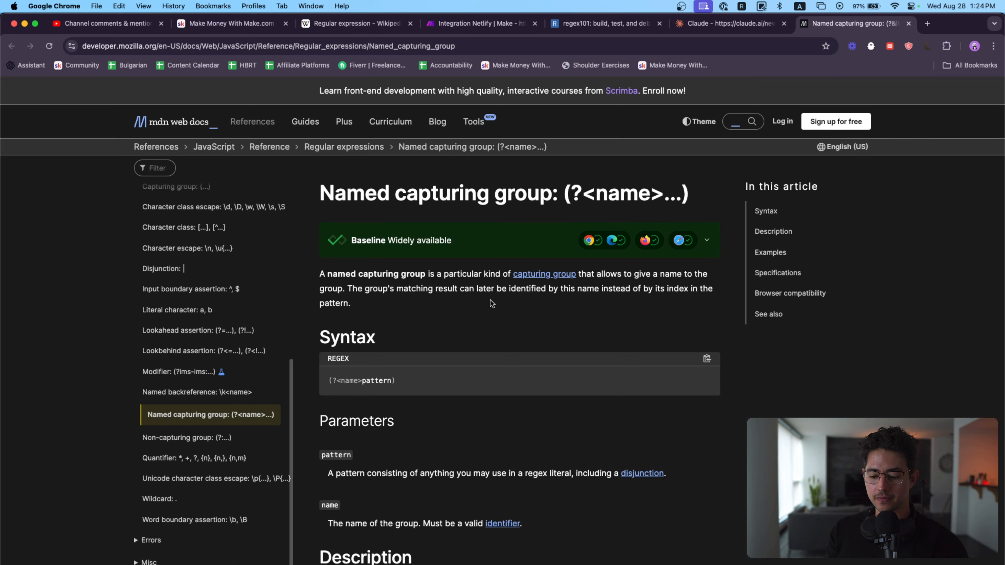
Step: Copy ?<name> from the MDN syntax example and insert it after the pattern's opening parenthesis, giving (?<name>a1f.*? )
scroll(365, 334, "down", 2)
scroll(366, 333, "up", 5)
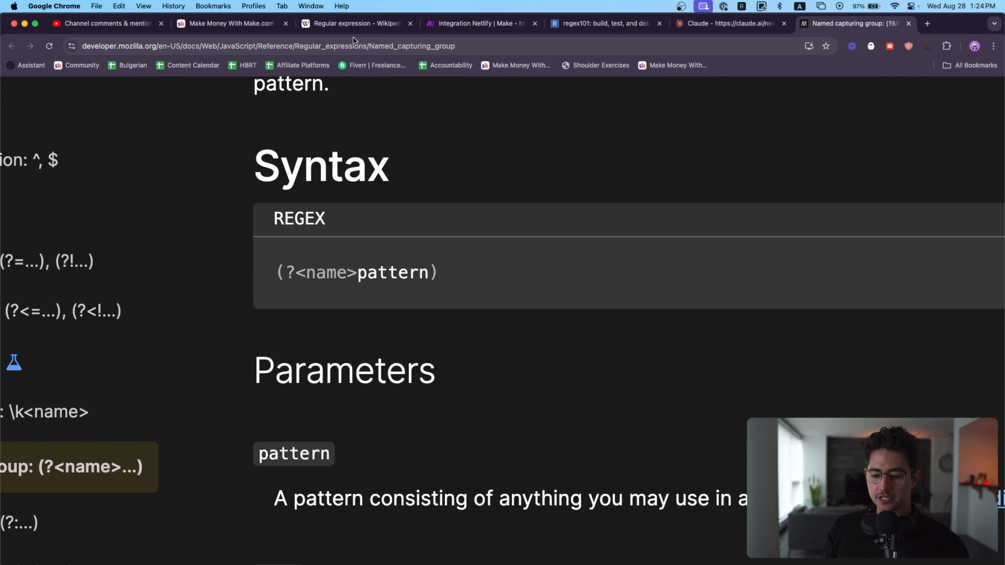
left_click_drag(287, 286, 356, 279)
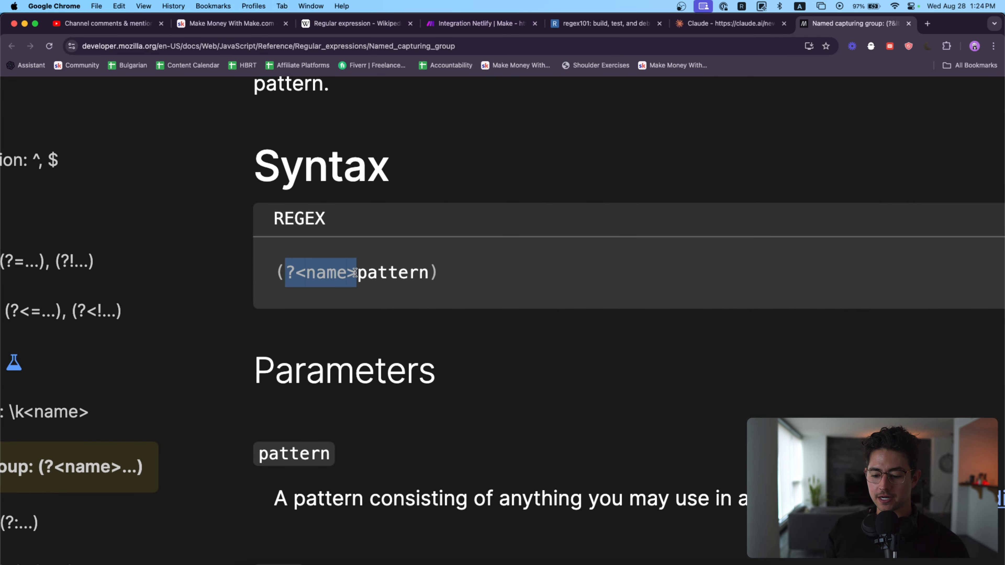
key("super+c")
left_click(463, 24)
key("Left")
key("Left")
key("Left")
key("Left")
key("Left")
key("Left")
key("Left")
key("Left")
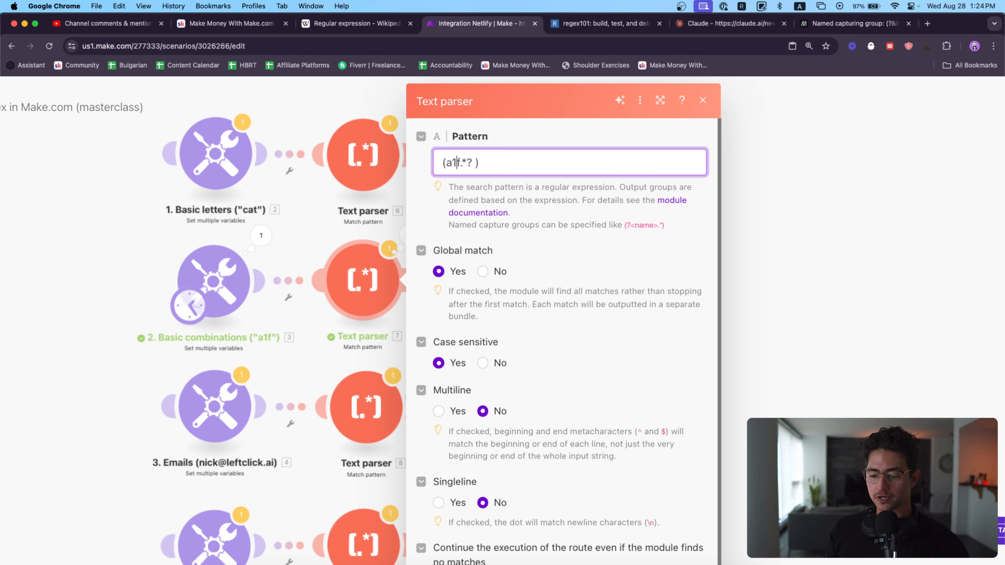
key("super+v")
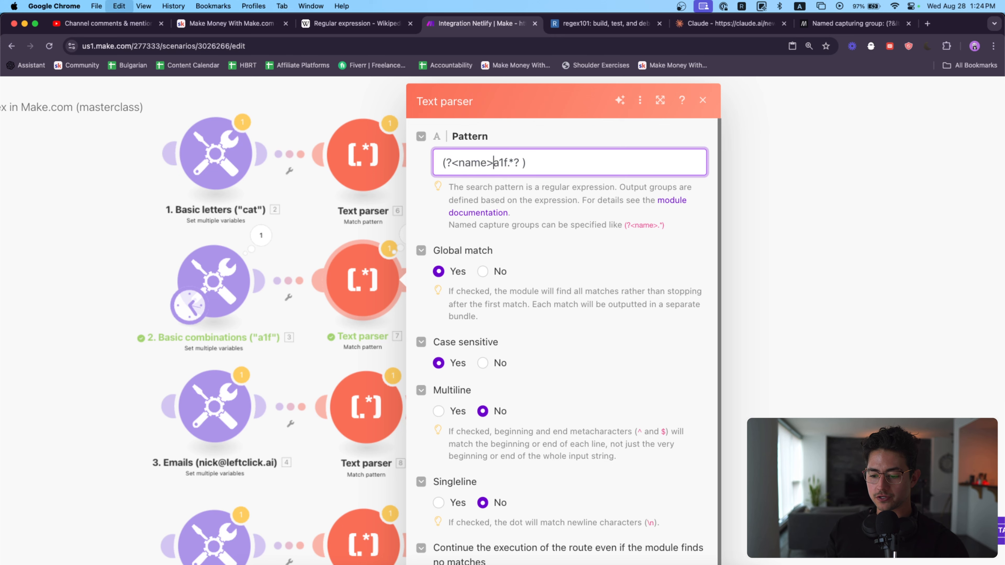
Step: Rename the capture group to ID so the pattern reads (?<ID>a1f.*? ), and save the Text parser
left_click(843, 24)
left_click(492, 23)
key("Left")
key("shift+Left")
key("shift+Left")
key("shift+Left")
key("shift+Left")
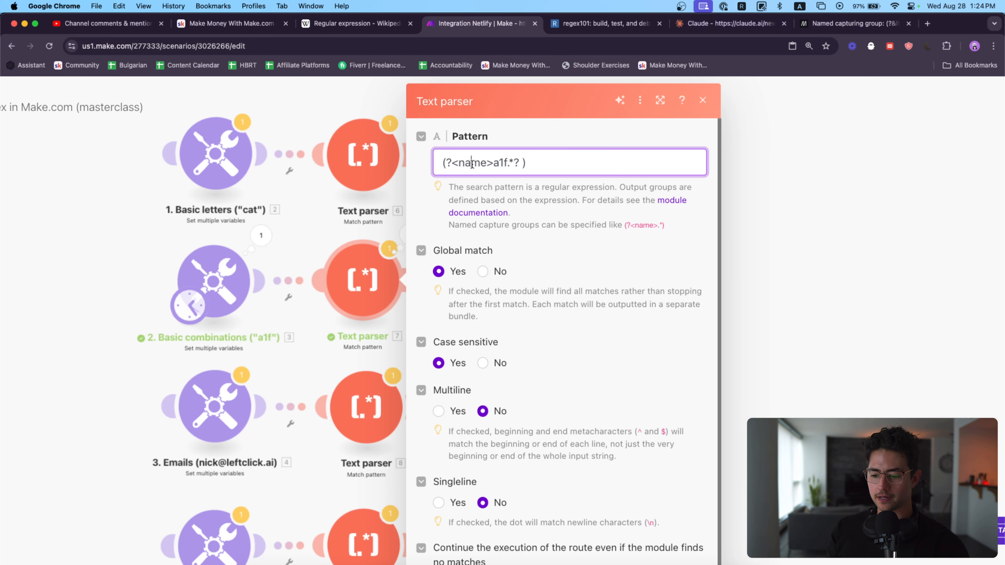
type("ID")
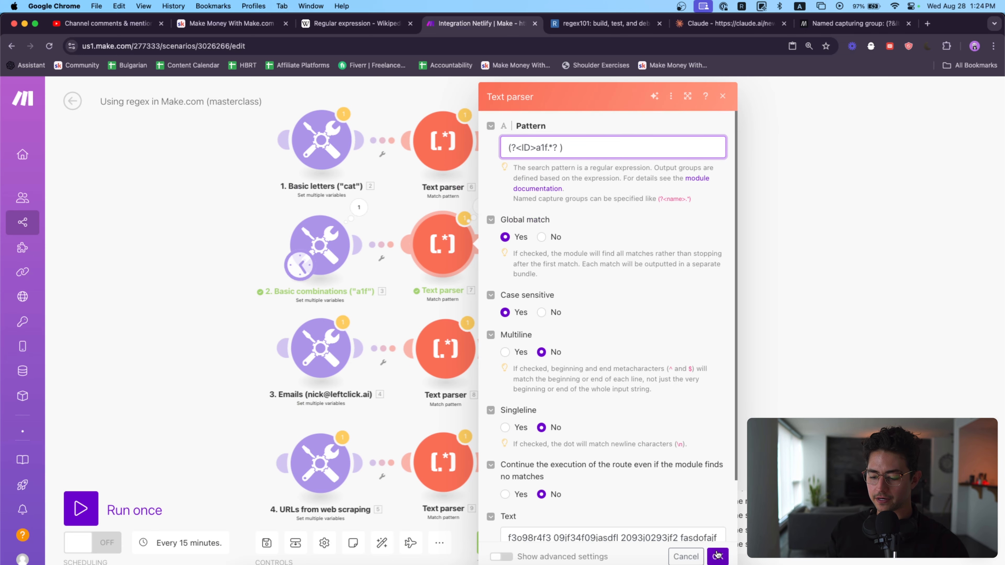
left_click(717, 555)
Step: Run the scenario with the named group and examine the ID field in the Basic combinations Text parser's output
left_click(80, 508)
left_click(481, 206)
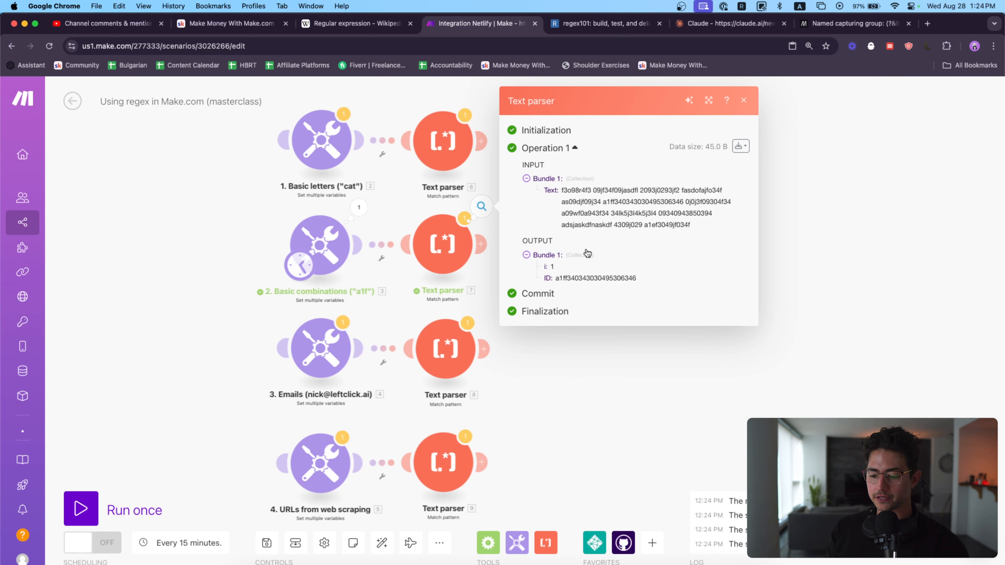
scroll(618, 287, "up", 5)
left_click_drag(397, 261, 412, 260)
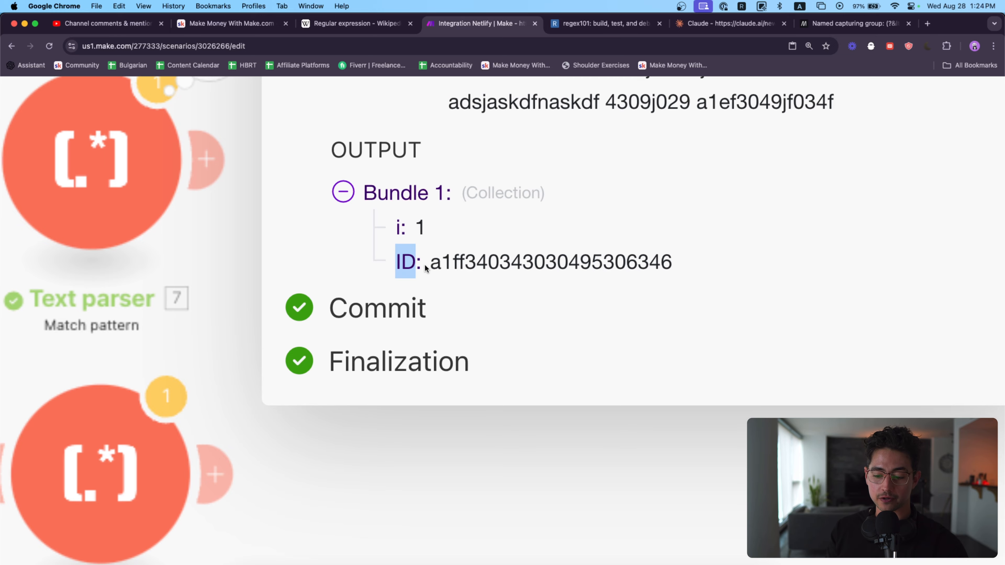
Step: Rename the Basic combinations Text parser's capture group to nicksawesomeid and save the module
scroll(425, 264, "down", 5)
left_click(308, 228)
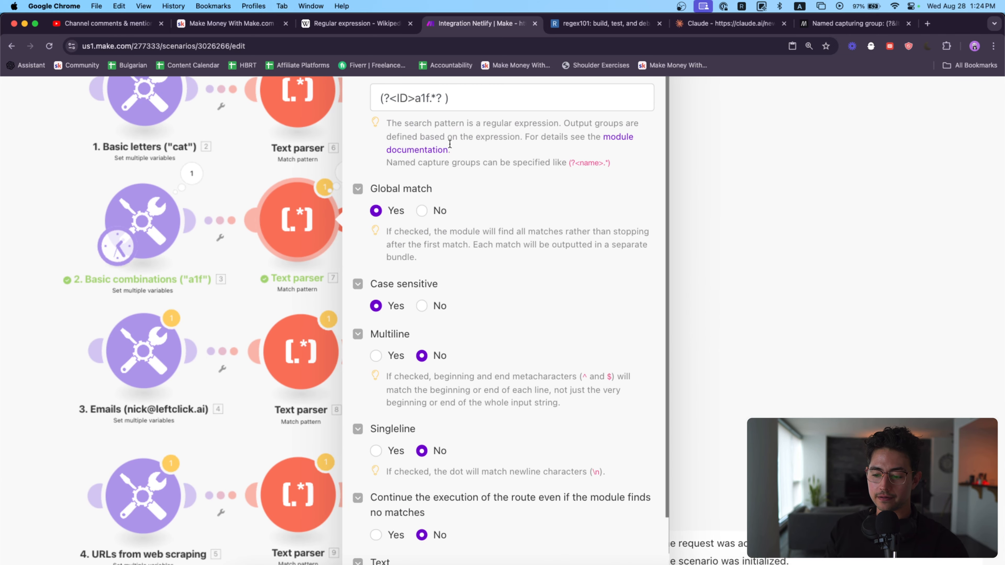
double_click(408, 98)
type("nicksawesomeid")
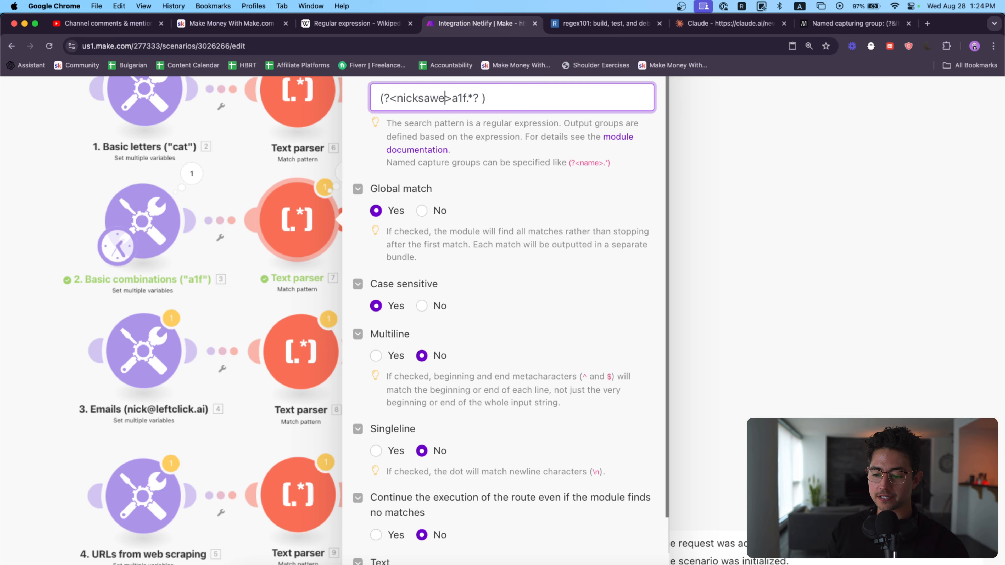
scroll(572, 295, "down", 2)
left_click(644, 550)
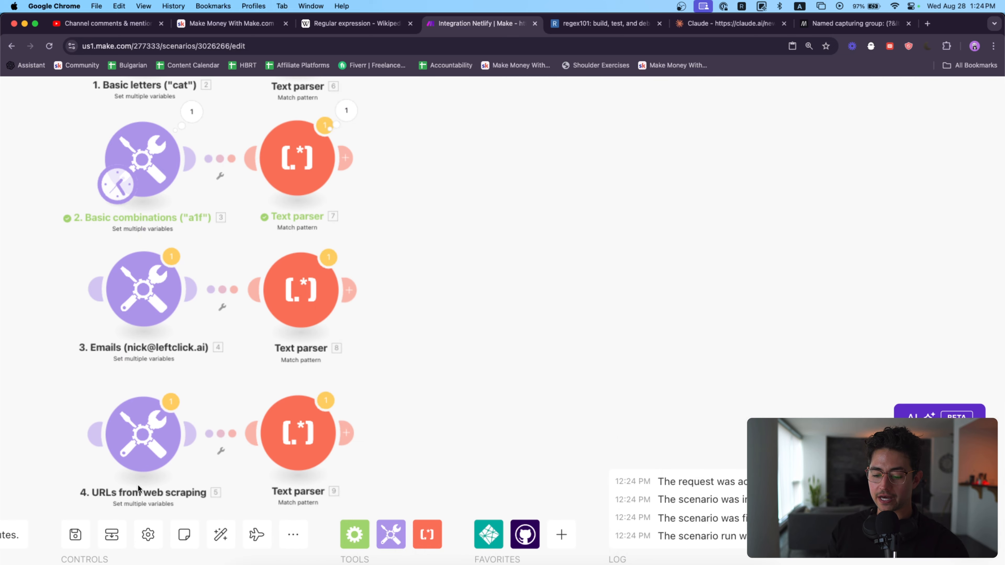
Step: Run the scenario once and examine the nicksawesomeid field in the Basic combinations Text parser's output
left_click(151, 451)
scroll(342, 398, "down", 5)
left_click(88, 504)
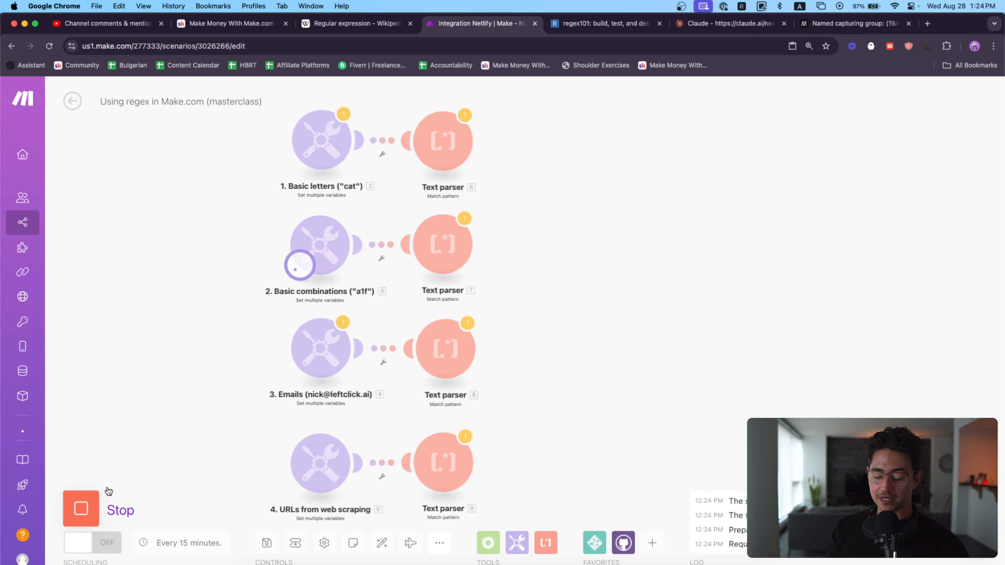
left_click(491, 215)
scroll(614, 214, "up", 5)
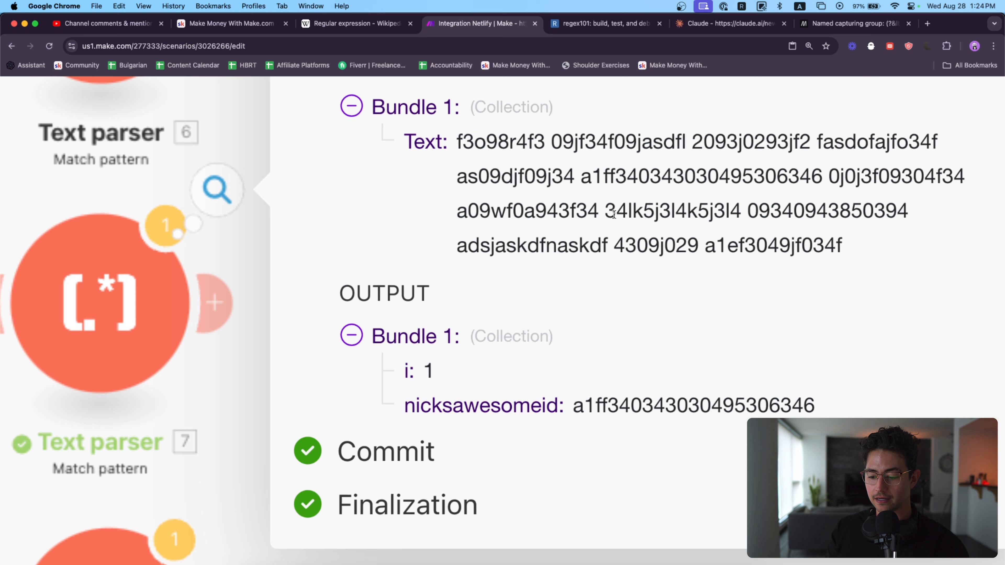
double_click(533, 405)
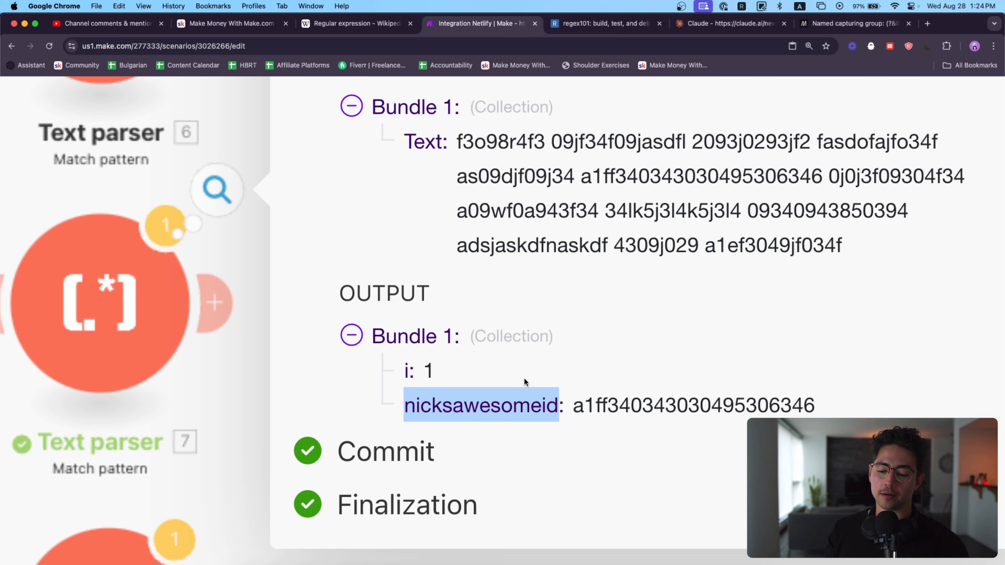
left_click(534, 286)
scroll(534, 286, "down", 5)
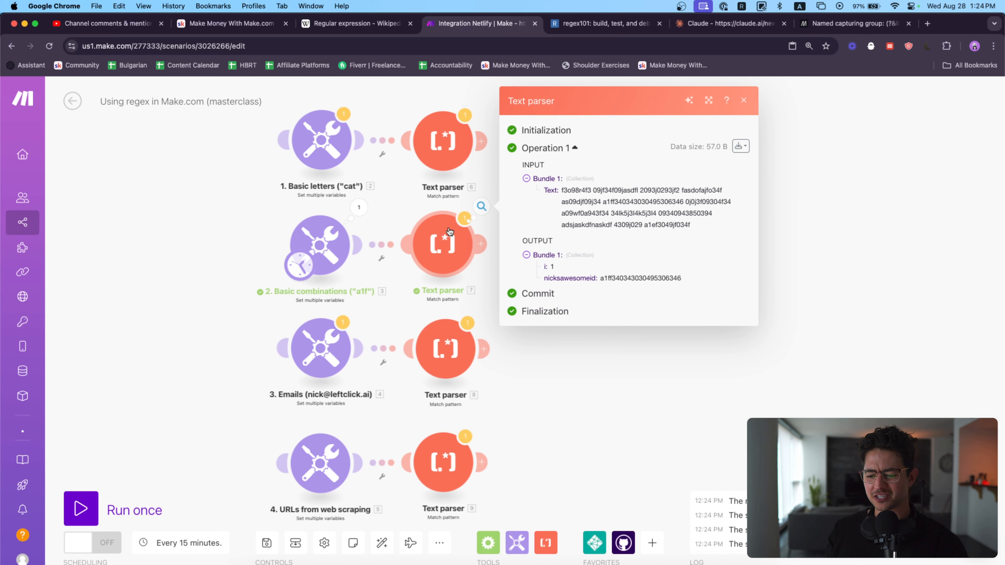
Step: Remove the group name from the Basic combinations Text parser's pattern, leaving (a1f.*? ), and save the module
left_click(452, 231)
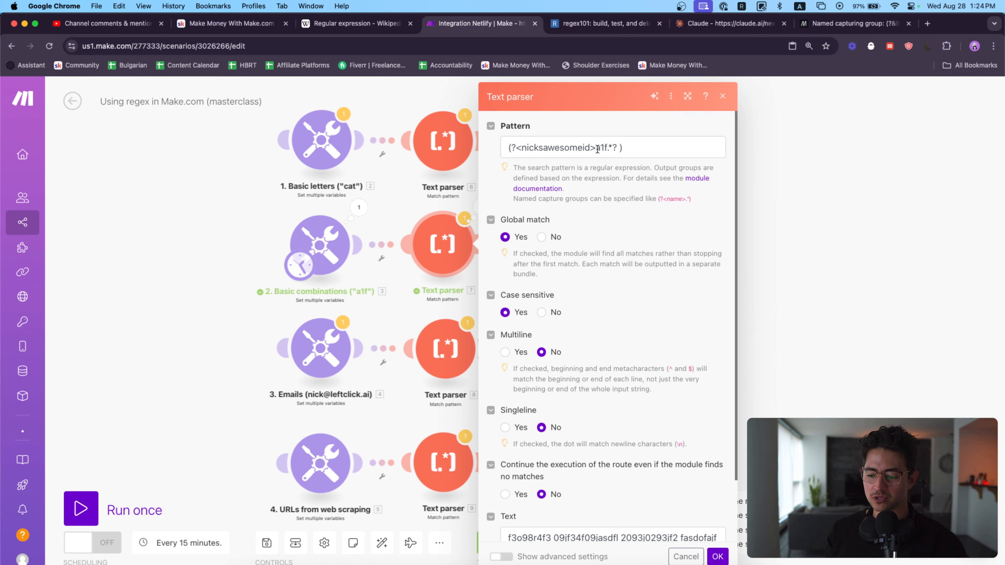
left_click_drag(597, 148, 524, 149)
key("BackSpace")
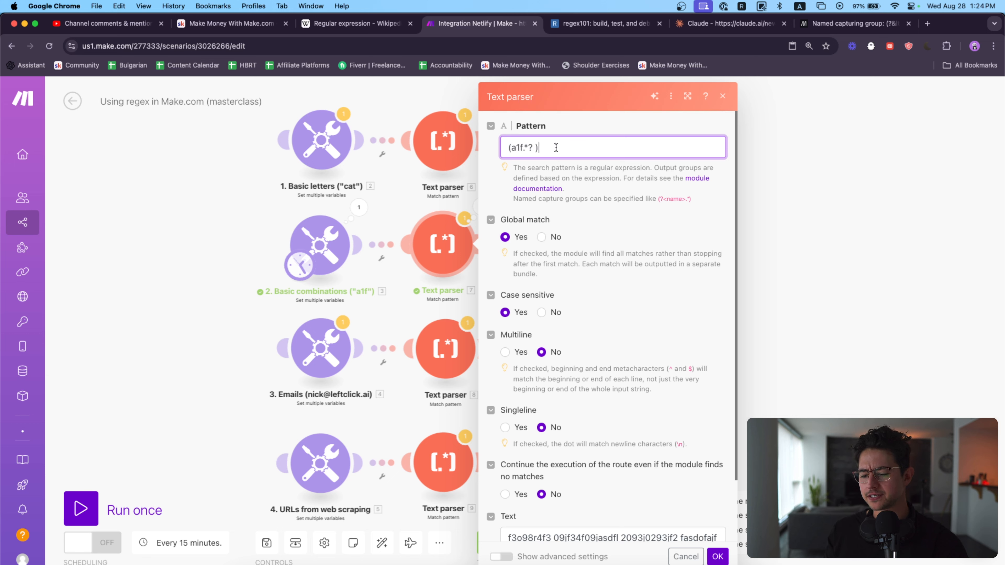
left_click(717, 555)
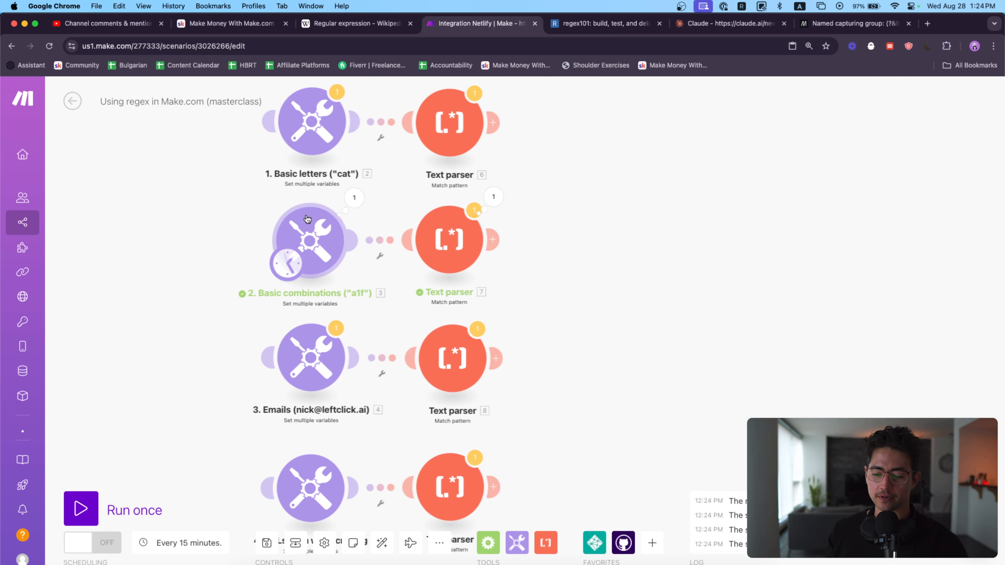
Step: Move the scenario's starting point from the Basic combinations module to the Emails module
left_click(306, 224)
left_click(229, 281)
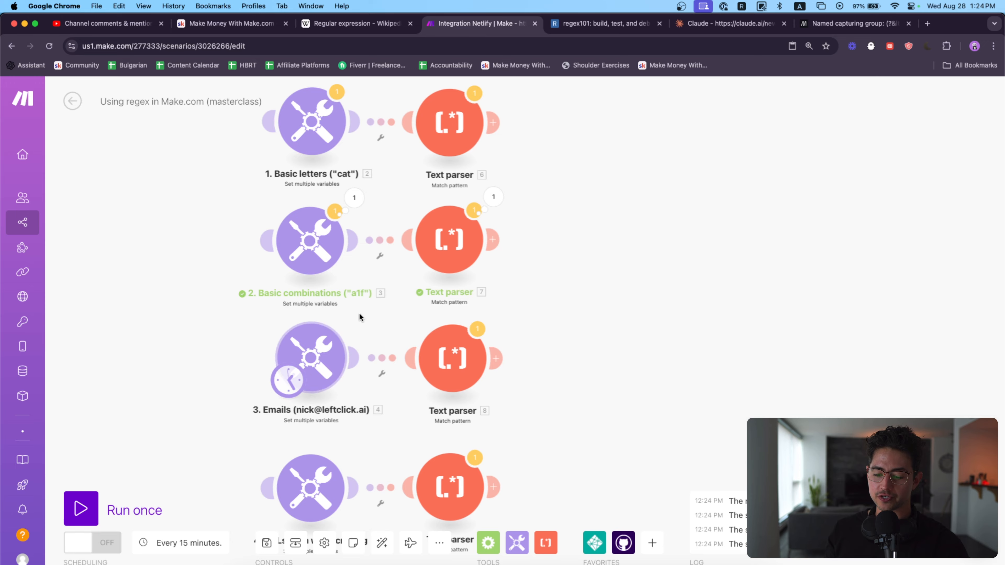
scroll(371, 299, "up", 5)
scroll(371, 299, "left", 1)
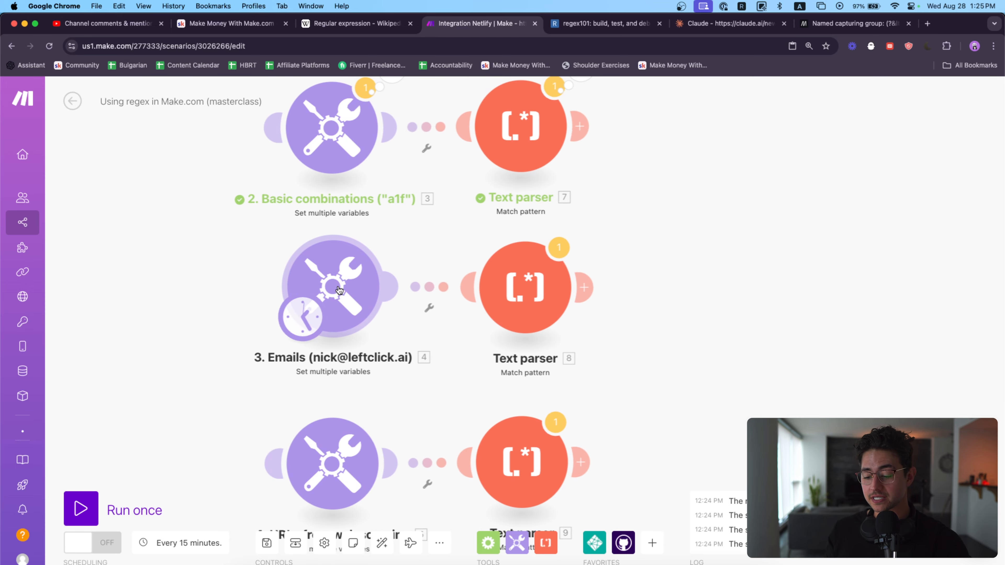
Step: Open the Emails module, examine the sample text in the regexMe variable, and close its settings
left_click(339, 290)
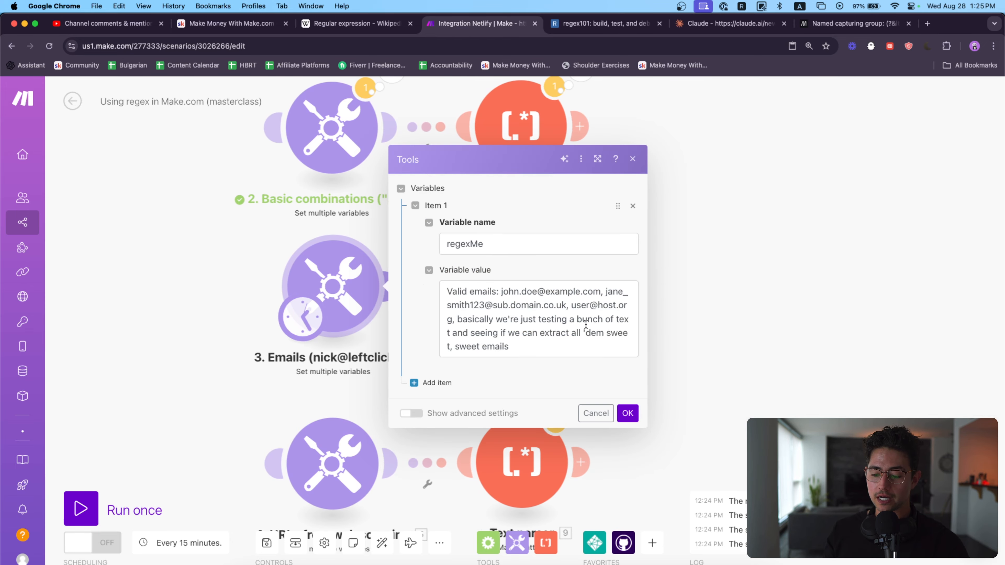
scroll(586, 324, "up", 5)
scroll(467, 314, "right", 2)
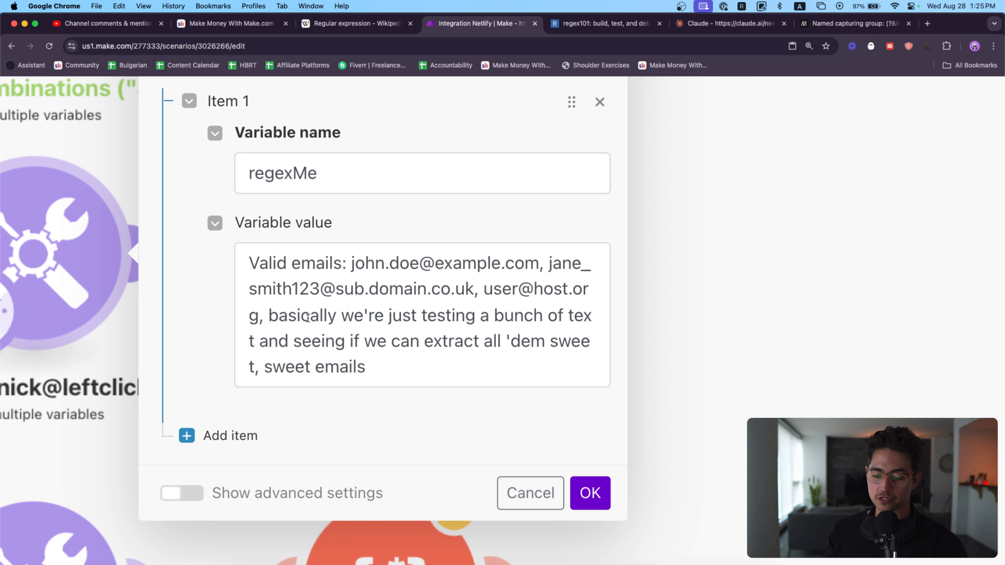
left_click_drag(268, 316, 428, 361)
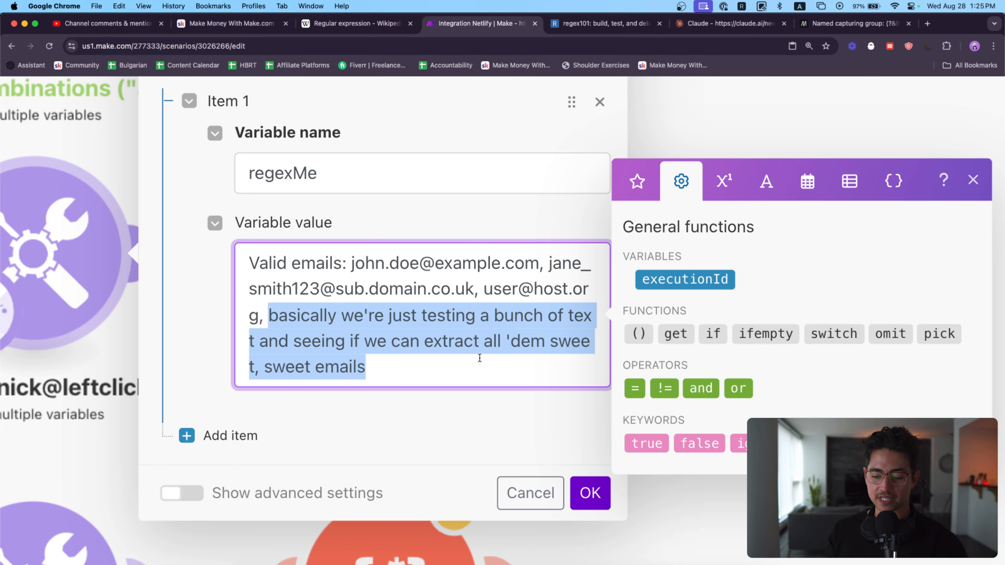
scroll(479, 357, "down", 5)
left_click(629, 414)
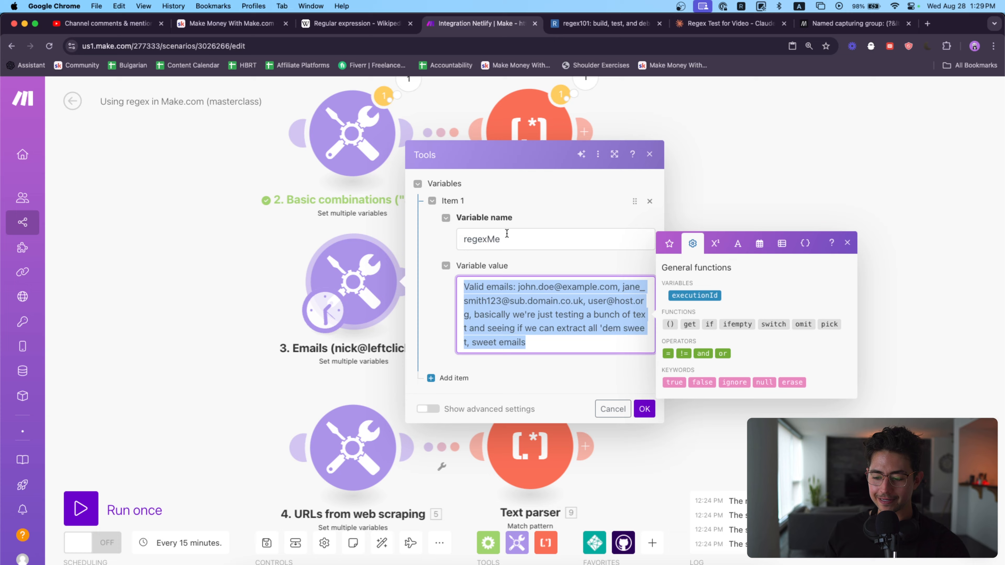
Step: Switch to regex101 and replace the test string with the sample text from the Emails module
key("ctrl+Tab")
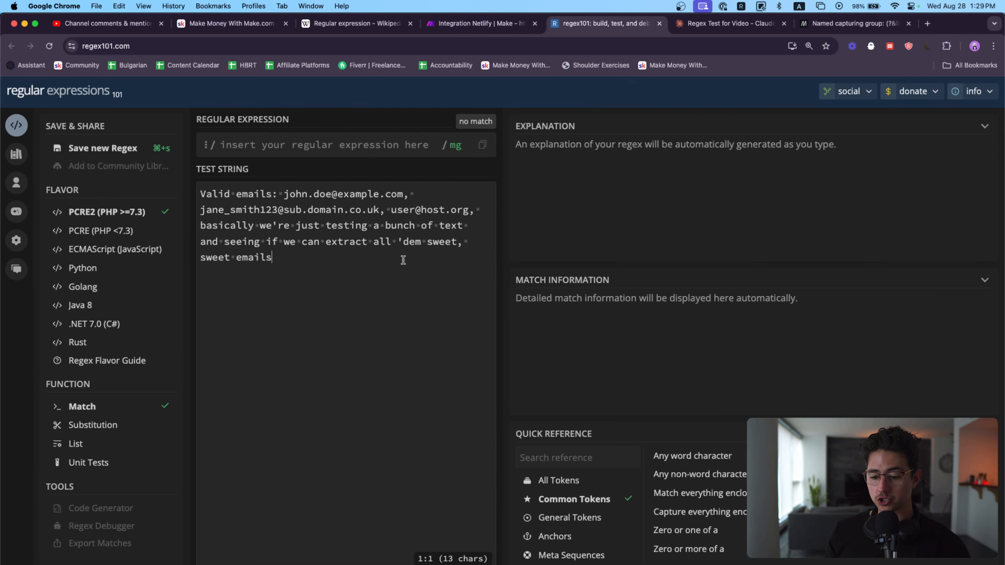
key("super+a")
key("BackSpace")
key("super+v")
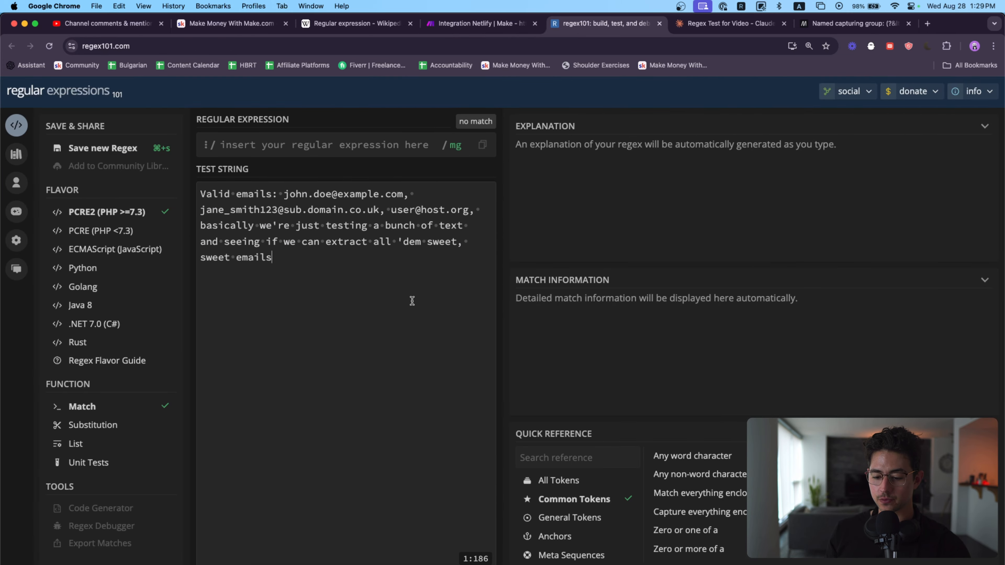
scroll(295, 202, "up", 5)
scroll(296, 194, "down", 5)
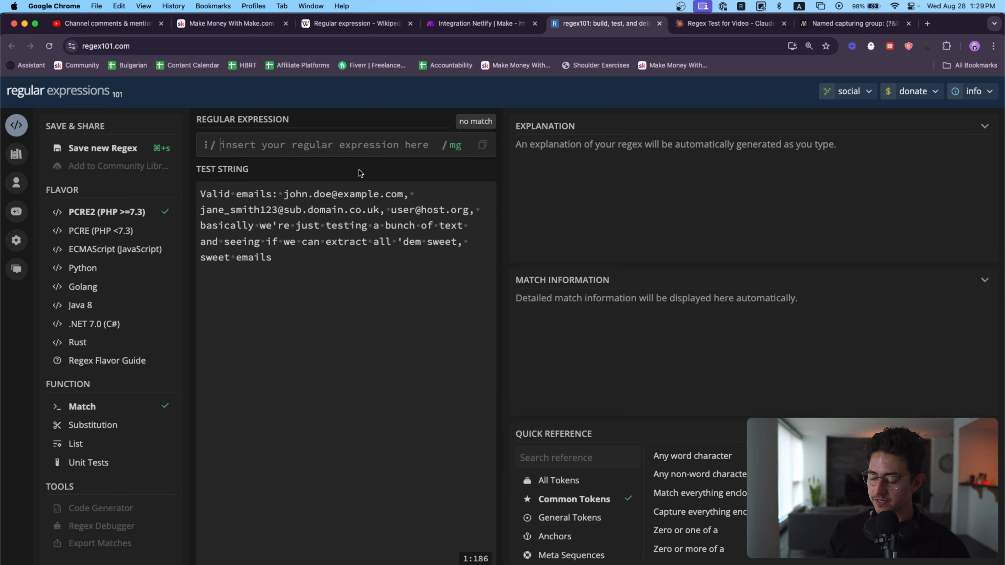
Step: Test the catch-all pattern .* against the email sample text, and clear the expression
type(".*")
scroll(249, 155, "up", 5)
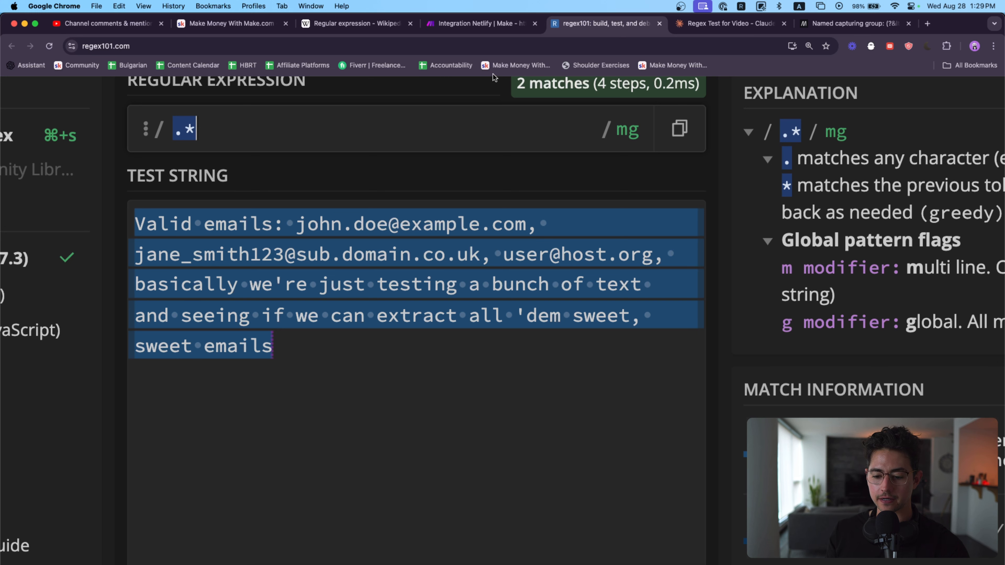
key("BackSpace")
Step: Try a literal pattern for the first email address with both dots escaped by backslashes, and clear the expression
left_click_drag(296, 224, 356, 176)
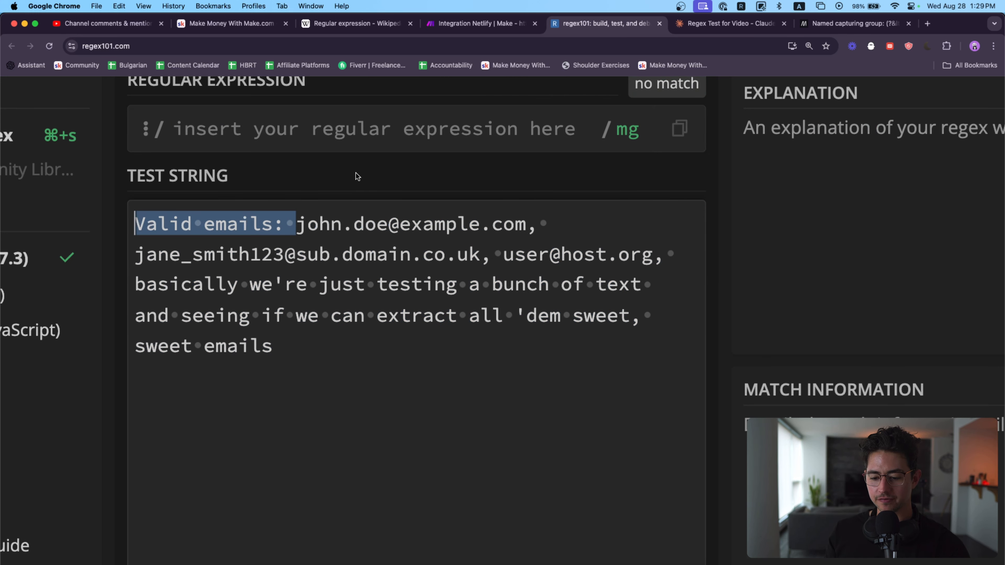
left_click(345, 120)
type("john.doe")
key("Left")
key("Left")
key("Left")
key("Left")
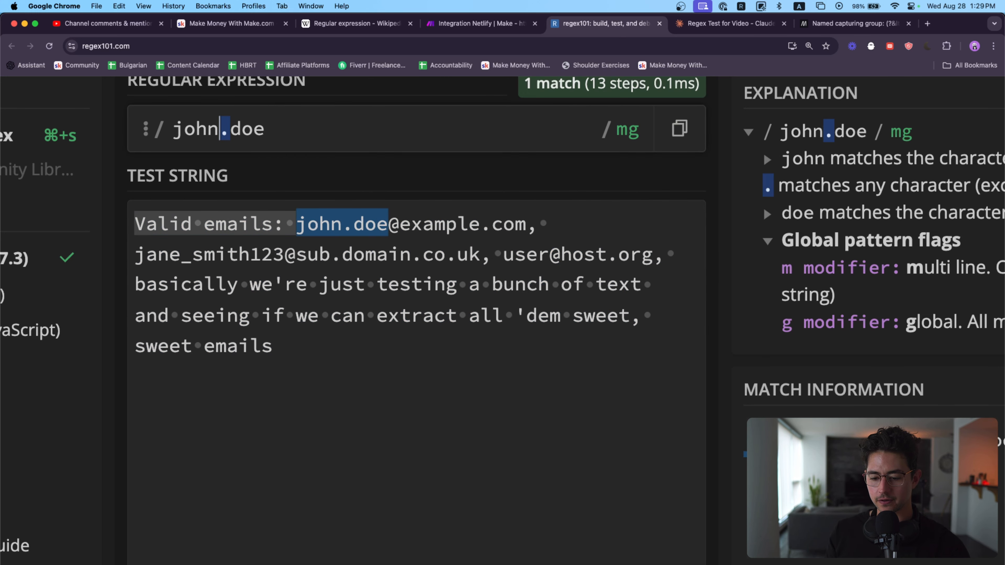
type("\\")
key("Right")
key("Right")
key("Right")
key("Right")
type("@example\\.com")
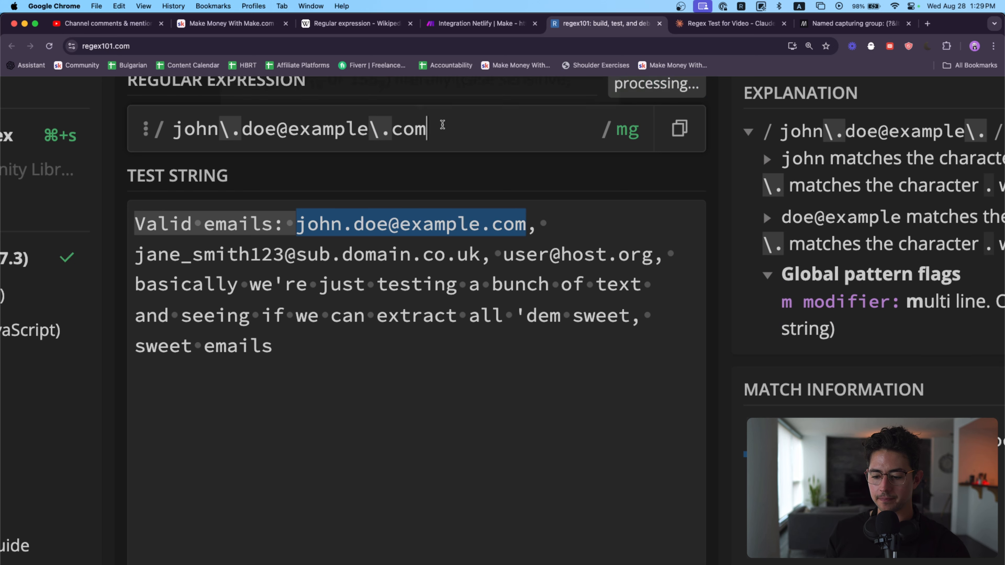
left_click_drag(442, 125, 148, 133)
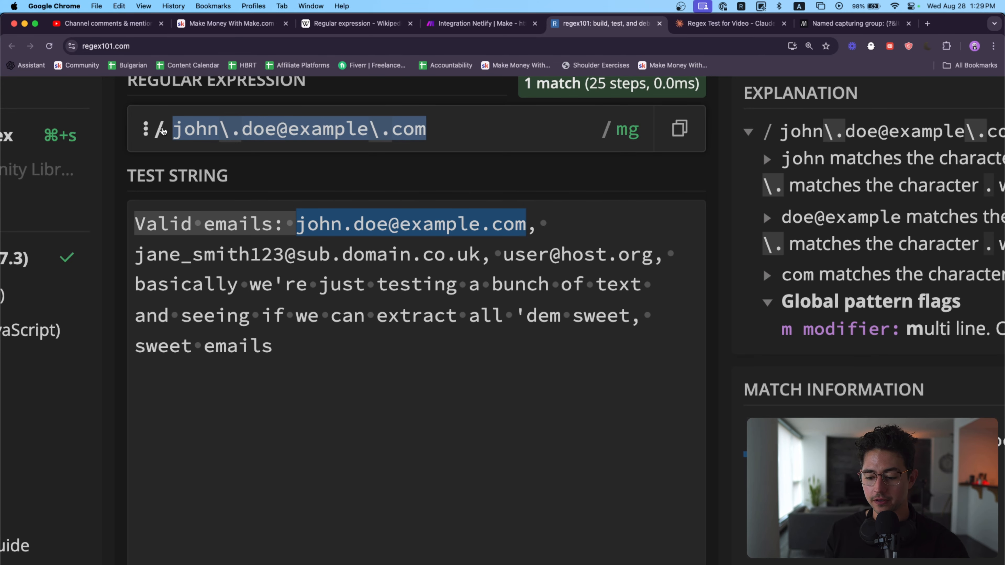
key("BackSpace")
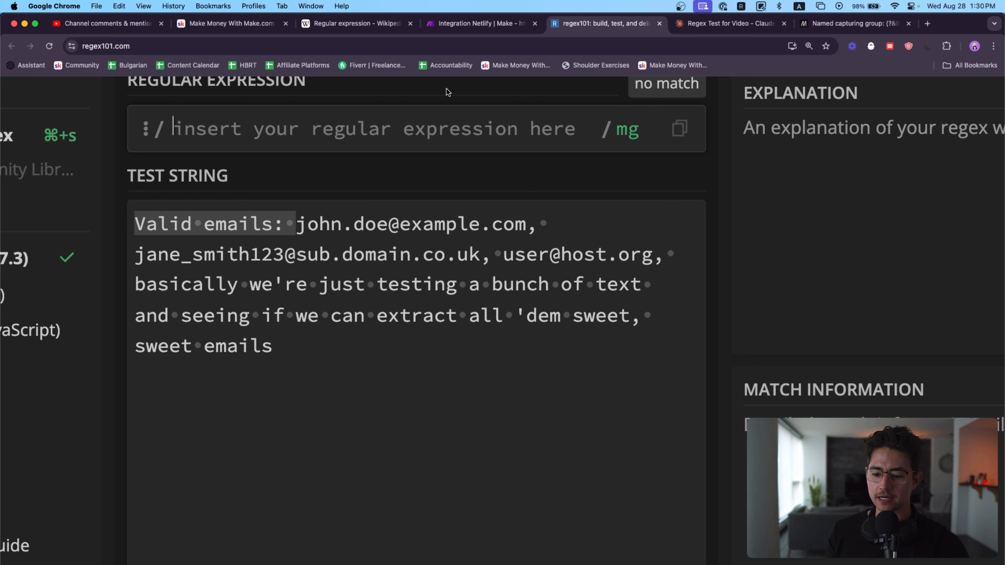
Step: Enter the character class [a-zA-Z0-9_.] as the regular expression for the allowed email characters
scroll(449, 158, "up", 2)
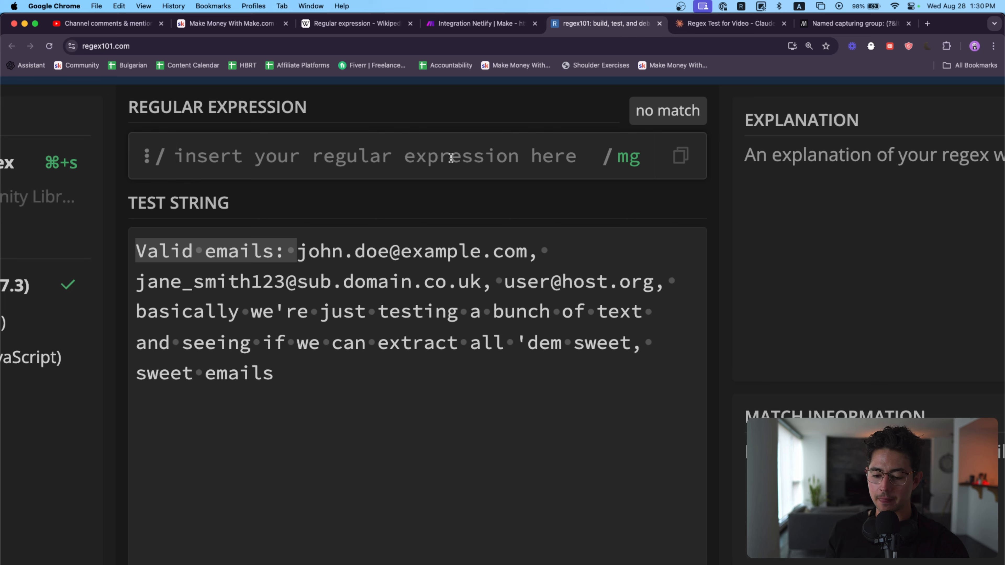
type("[")
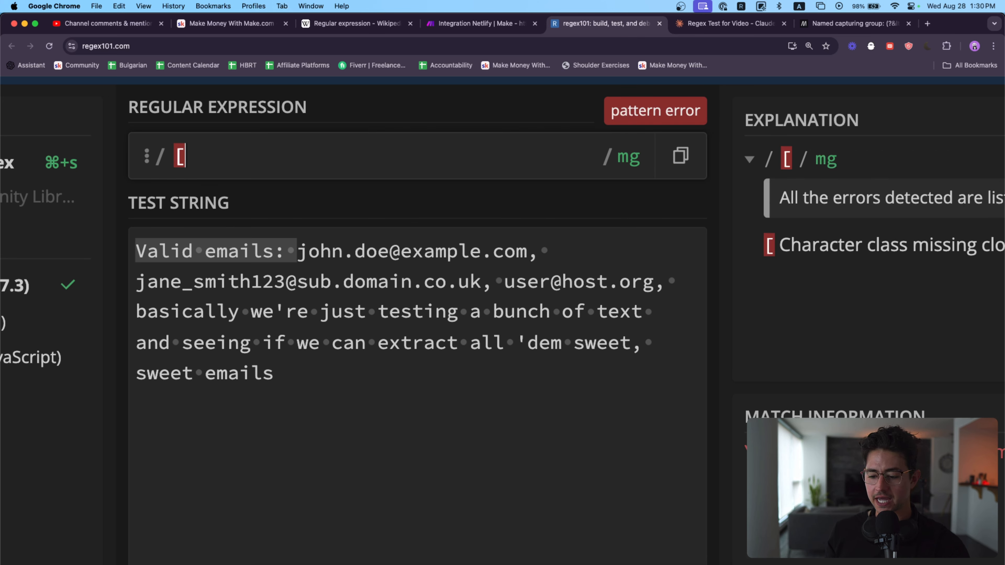
type("a-z")
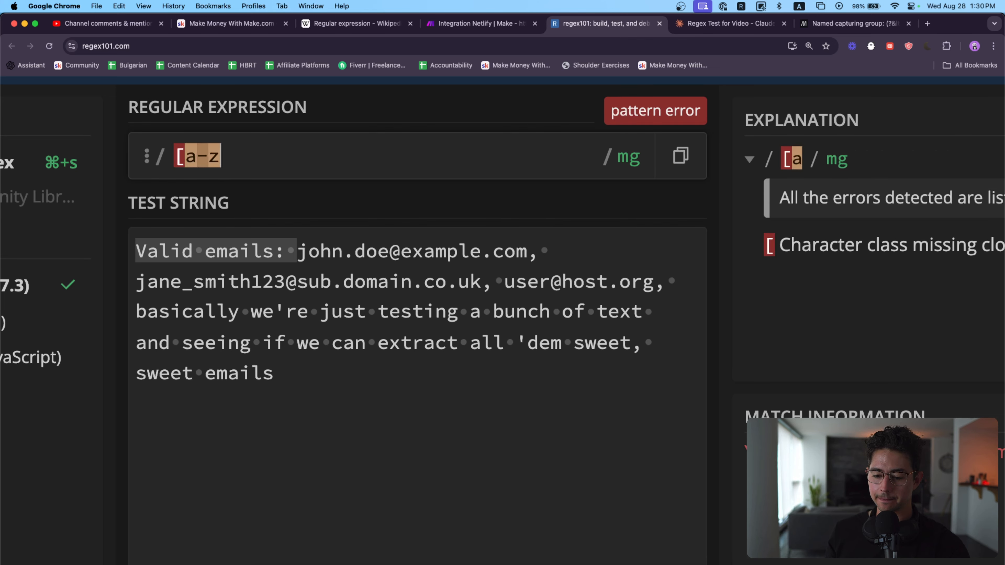
type("A-z")
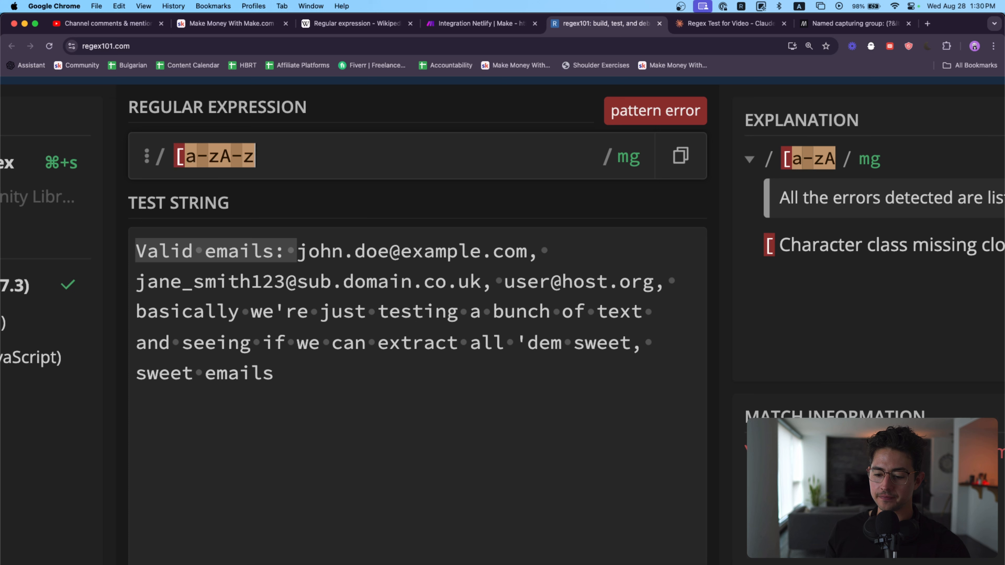
type("0-9")
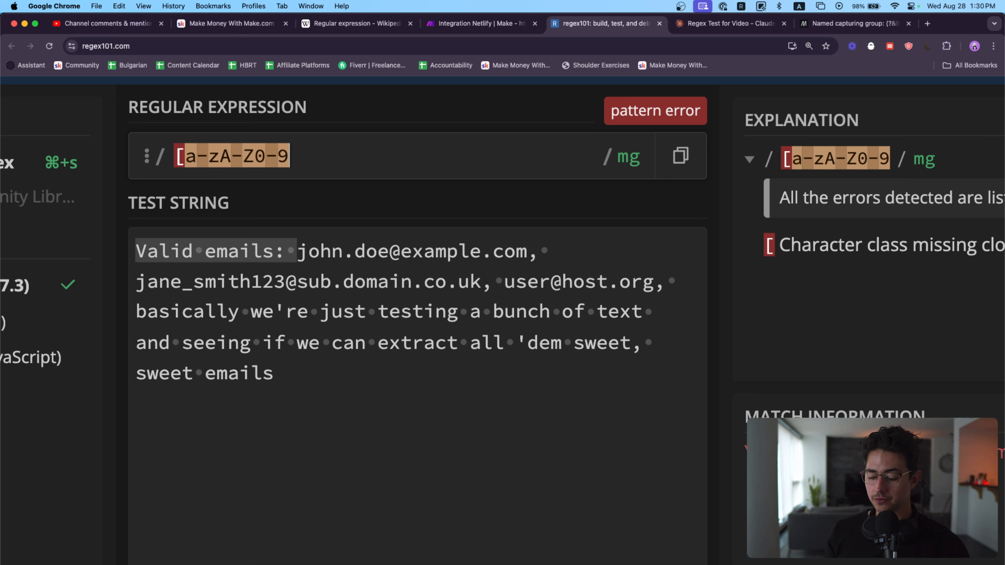
type("_.")
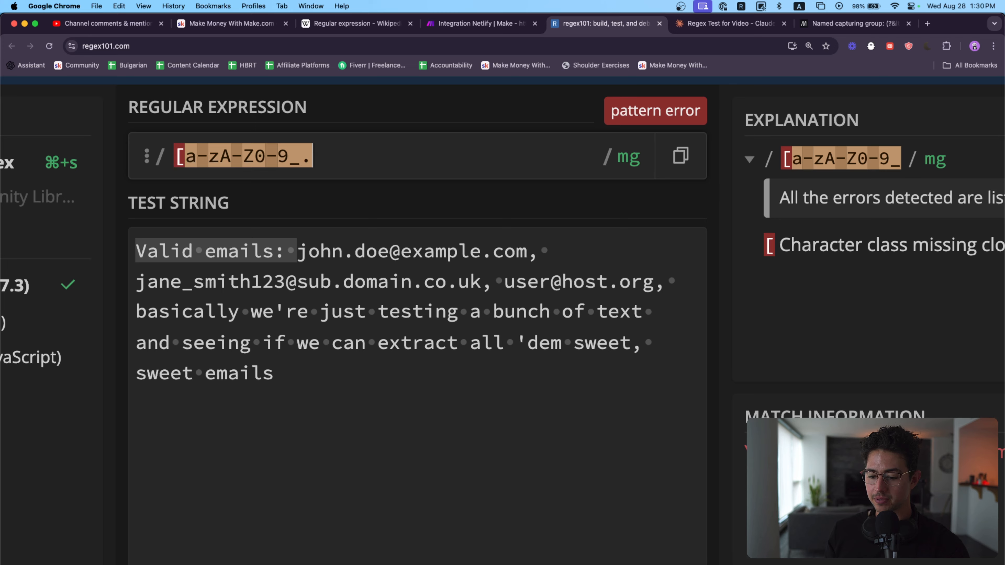
type("]")
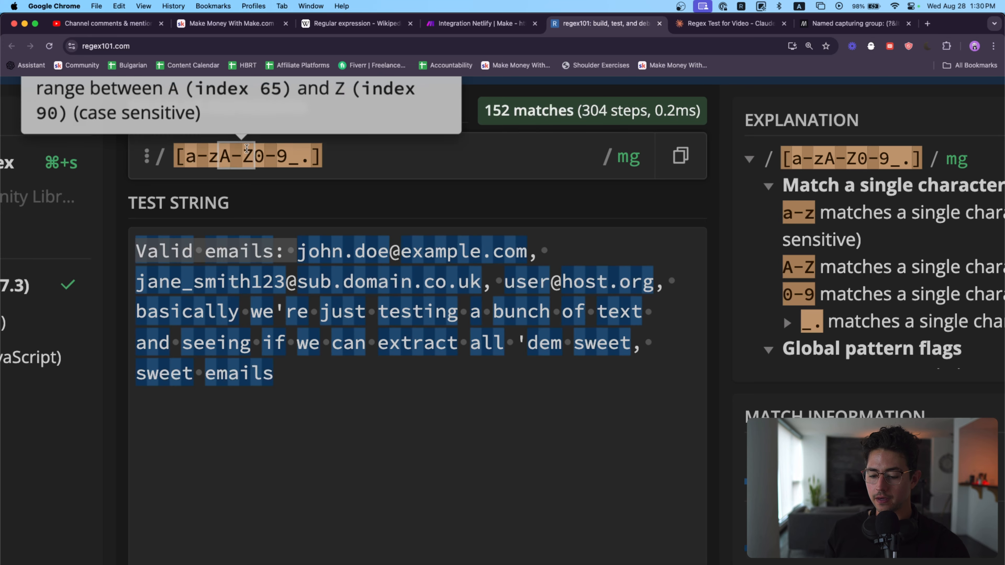
Step: Compare the character class with the part before the @ in the test string's first email address
left_click_drag(322, 157, 166, 159)
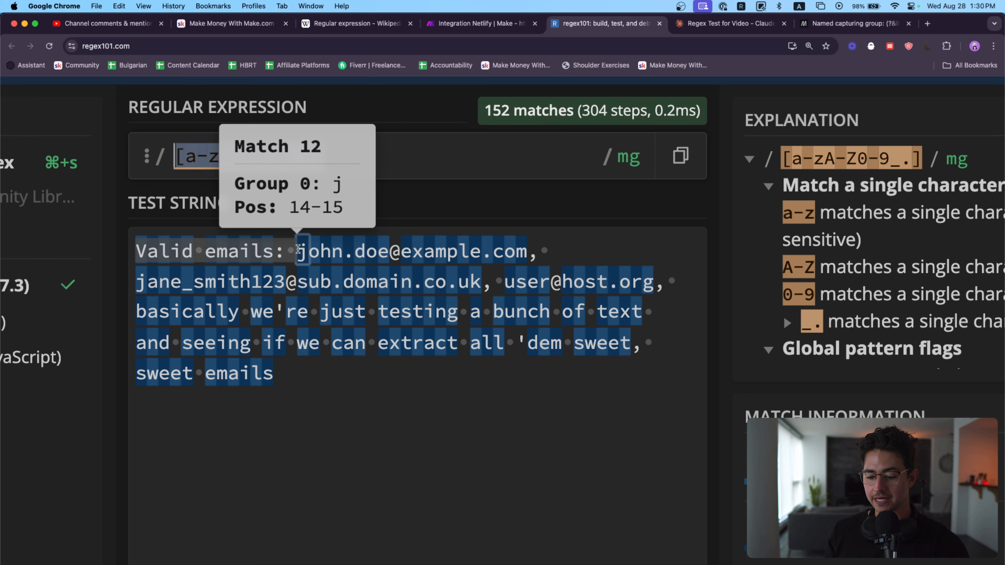
left_click(312, 248)
left_click_drag(312, 249, 390, 250)
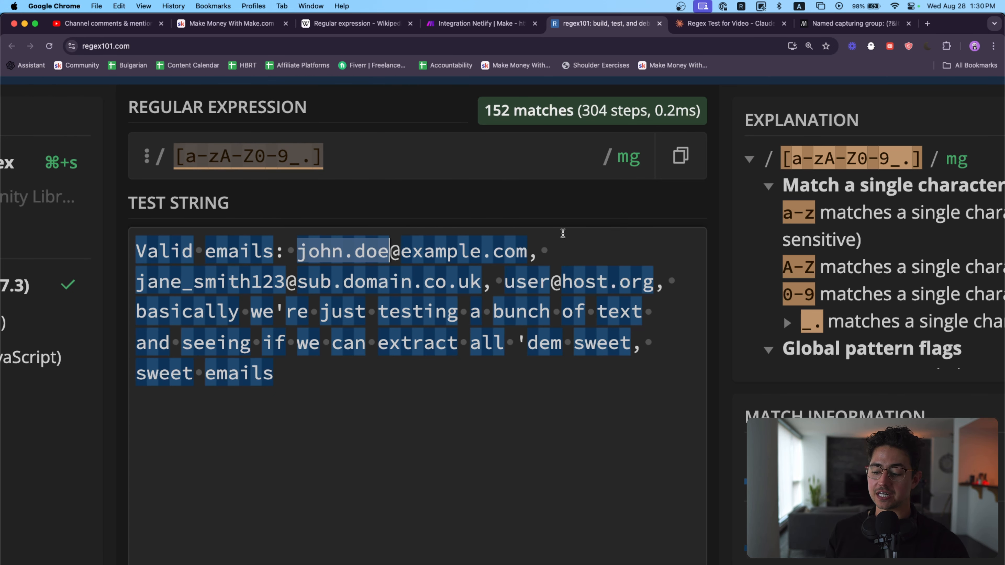
scroll(563, 233, "right", 10)
scroll(563, 236, "left", 13)
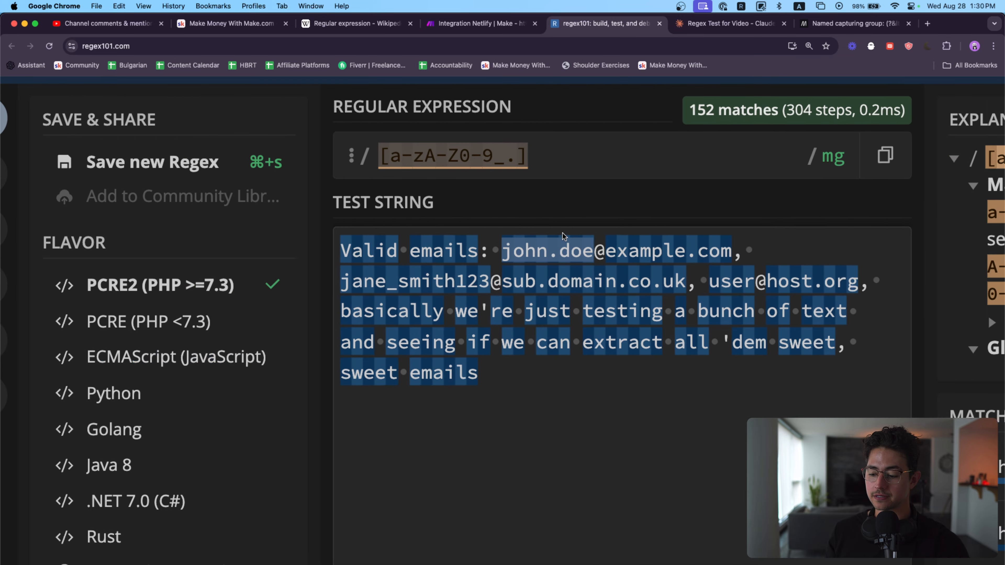
Step: Append a literal @ after the character class in the regular expression
scroll(562, 234, "left", 1)
scroll(653, 275, "right", 3)
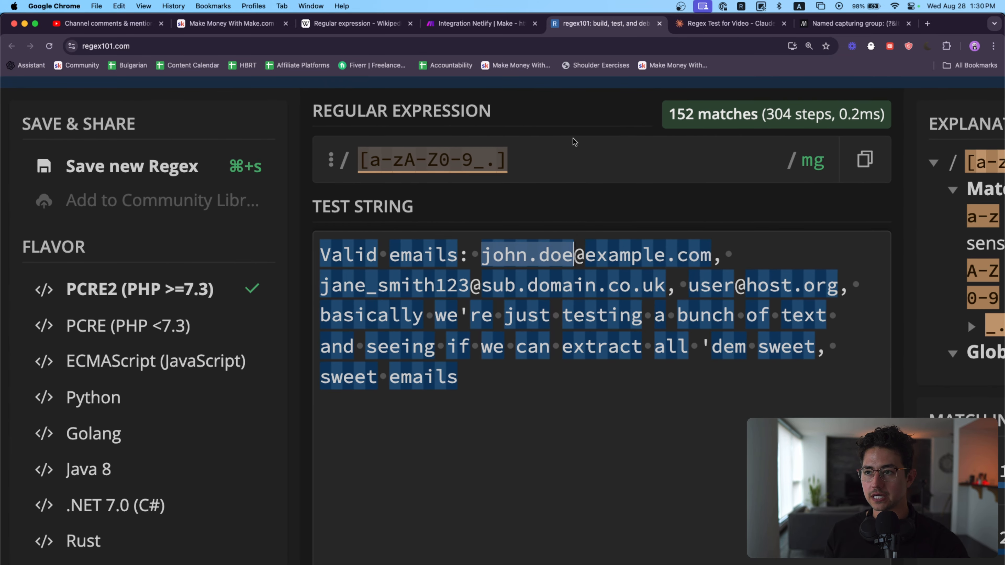
left_click(564, 152)
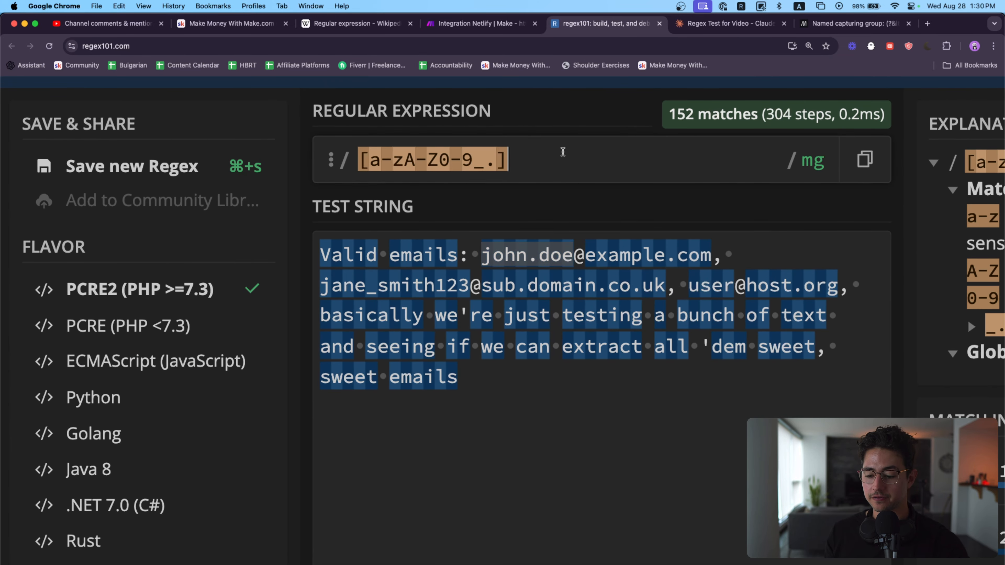
scroll(617, 173, "right", 2)
type("@")
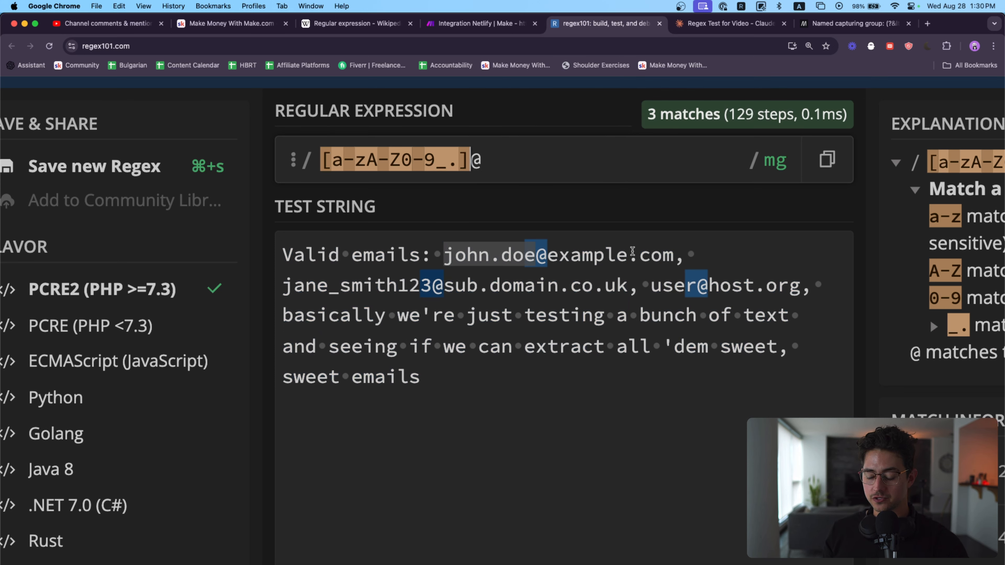
Step: Add the * quantifier to the character class, directly before the @ in the regular expression
left_click(637, 285)
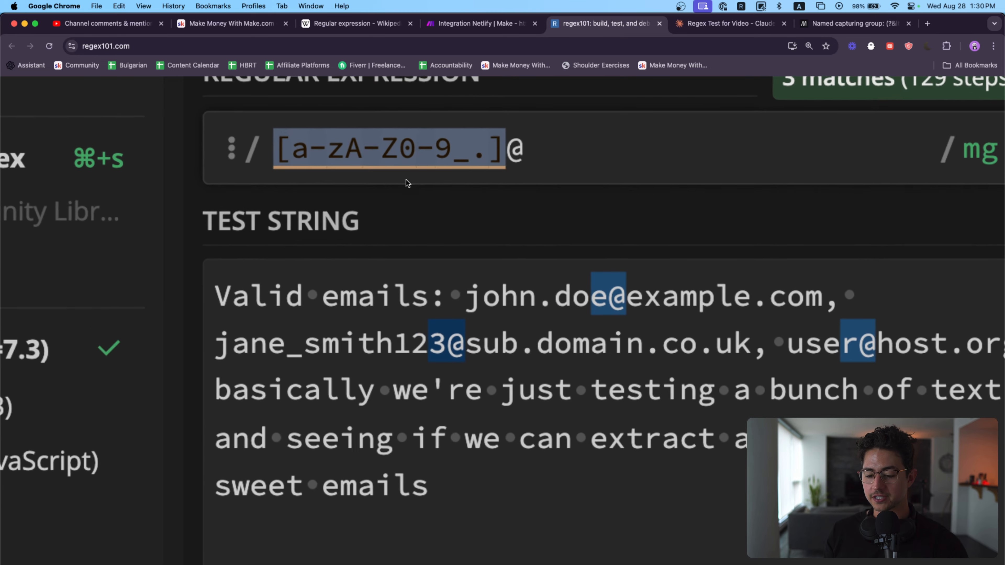
mouse_move(282, 147)
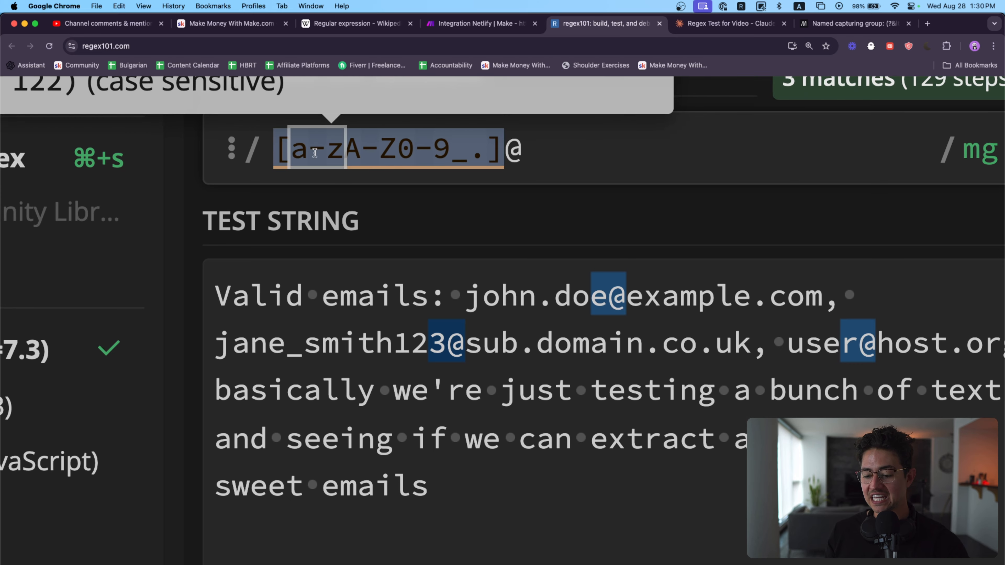
left_click(508, 155)
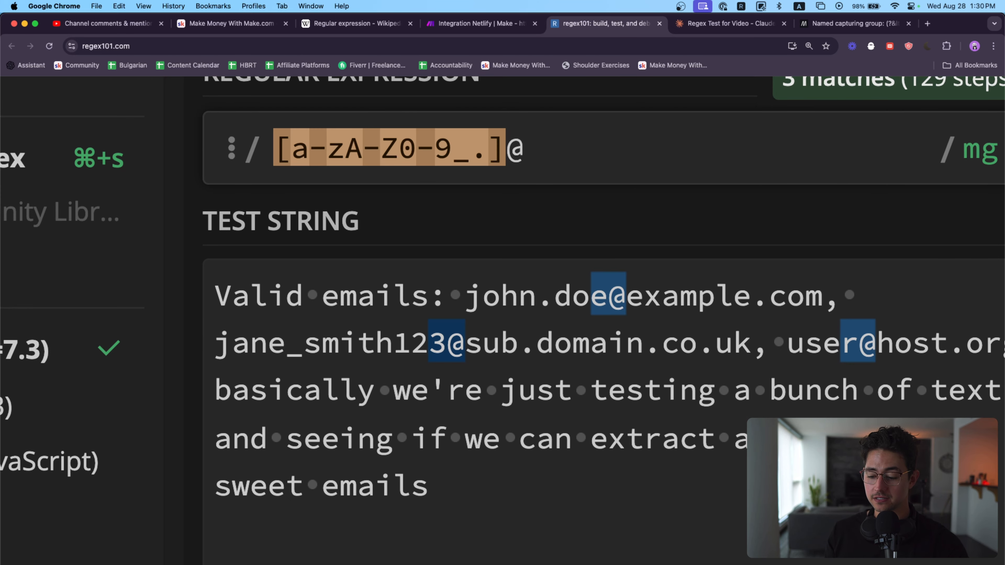
type("*")
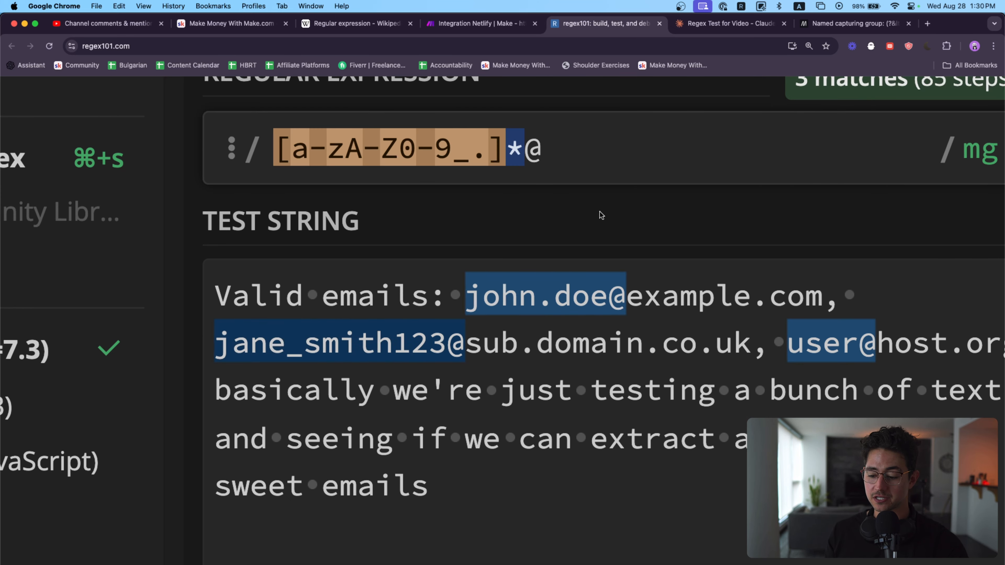
scroll(529, 158, "right", 1)
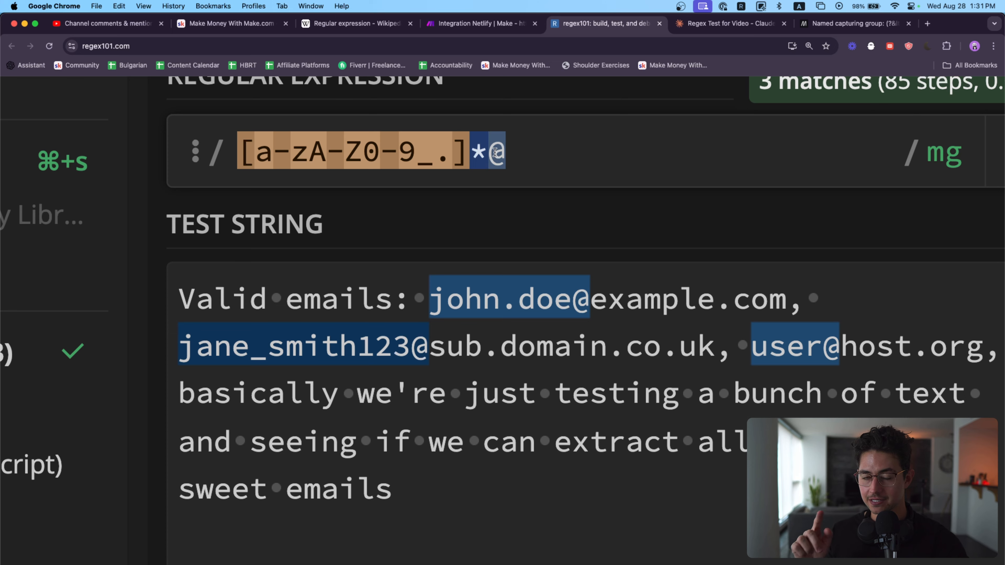
Step: Copy the character class [a-zA-Z0-9_.] to the end of the expression after the @ and quantify it with *
scroll(646, 170, "right", 1)
key("Left")
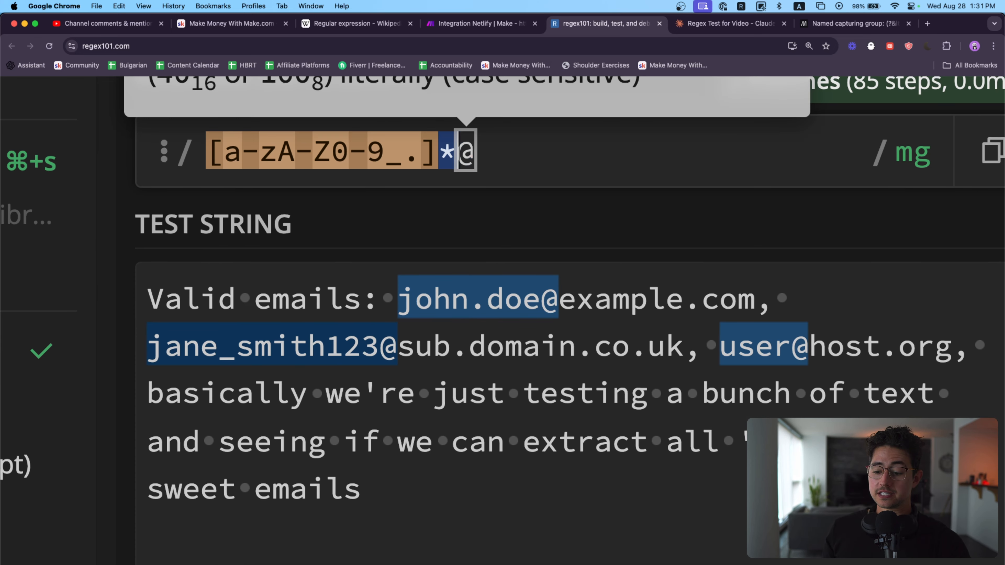
key("Left")
key("shift+super+Left")
key("super+c")
left_click(528, 153)
key("super+v")
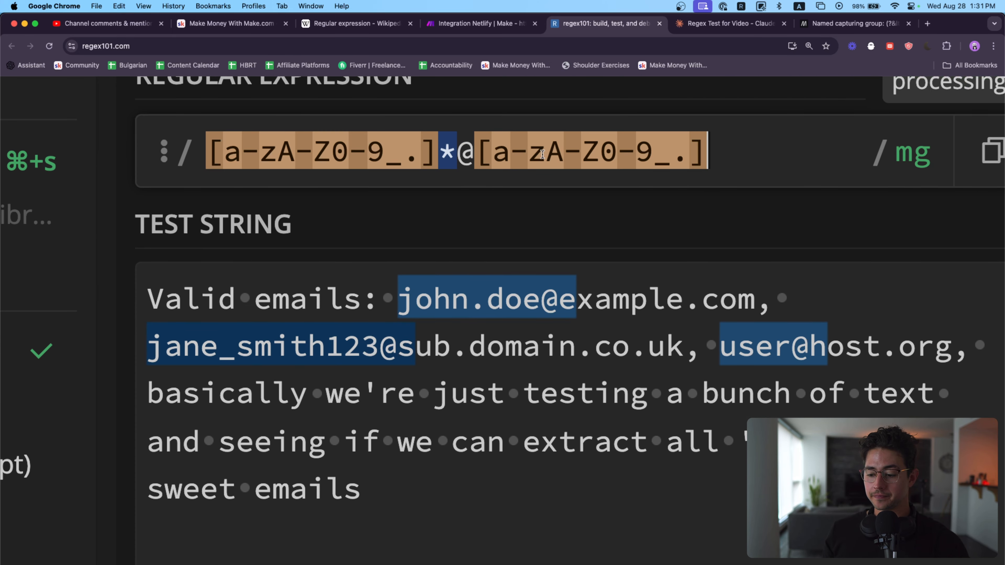
type("*")
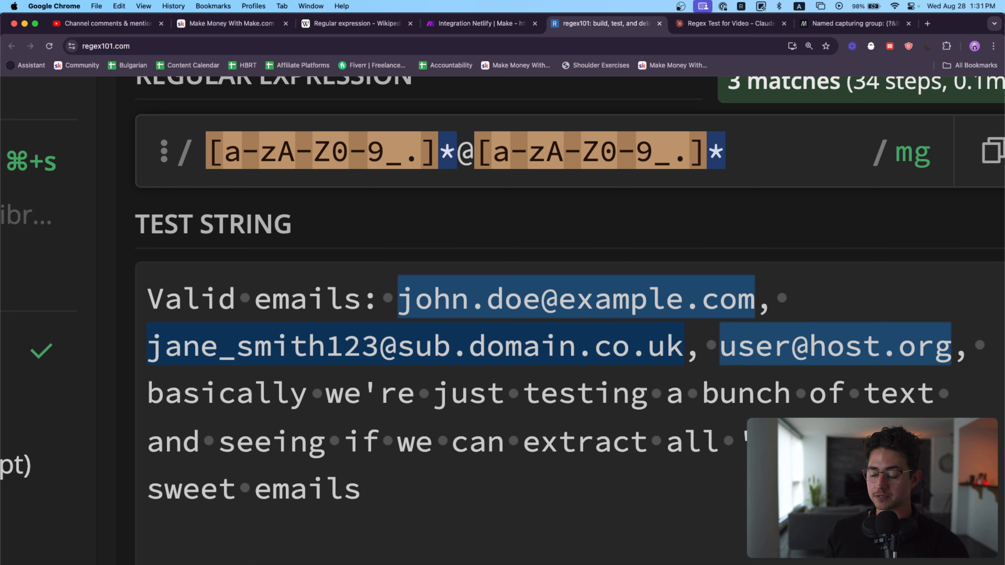
type("\\.")
Step: Extend the regular expression with an escaped dot and a letters-only class, \.[a-zA-Z], for the domain ending
scroll(740, 170, "right", 2)
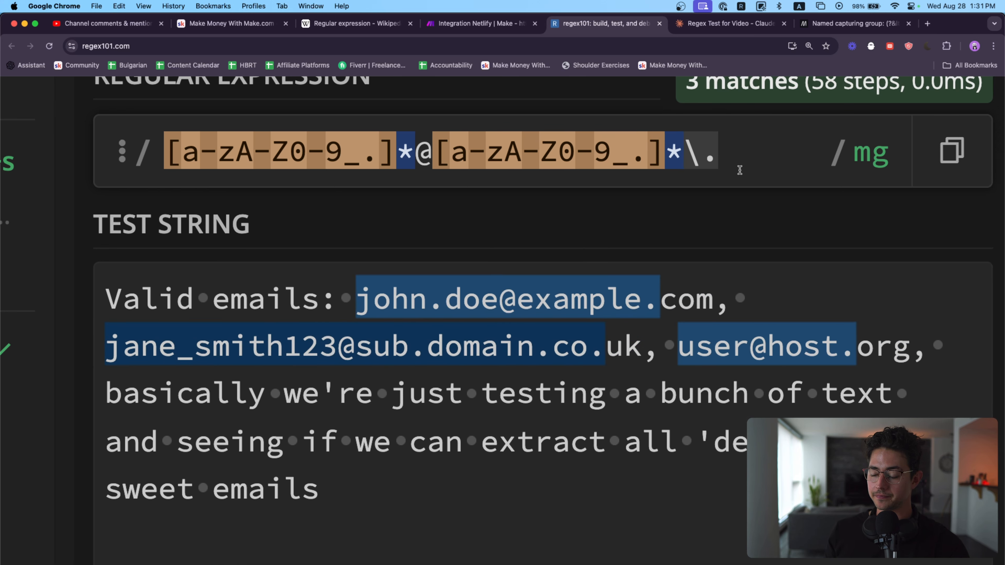
scroll(739, 170, "right", 2)
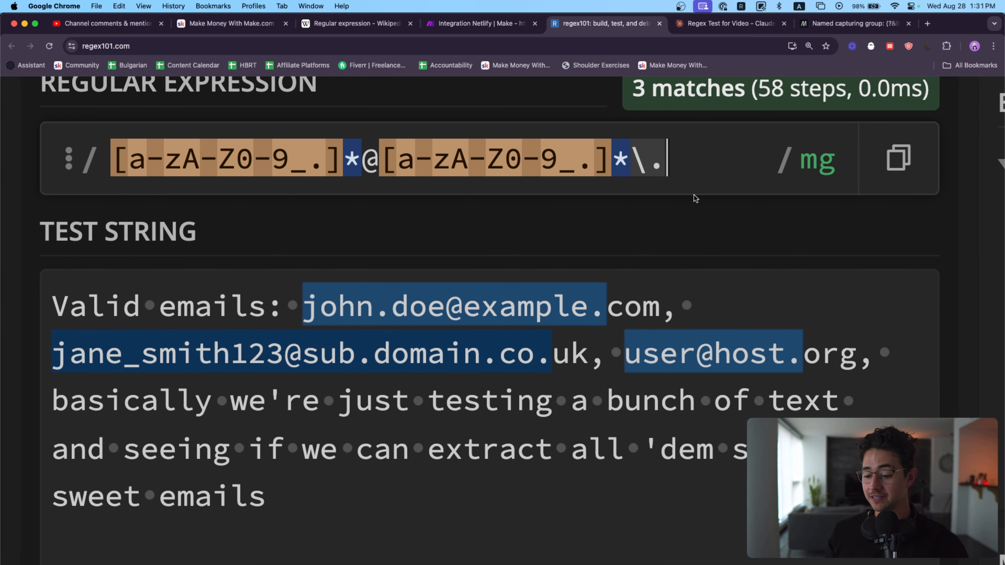
type("[a-")
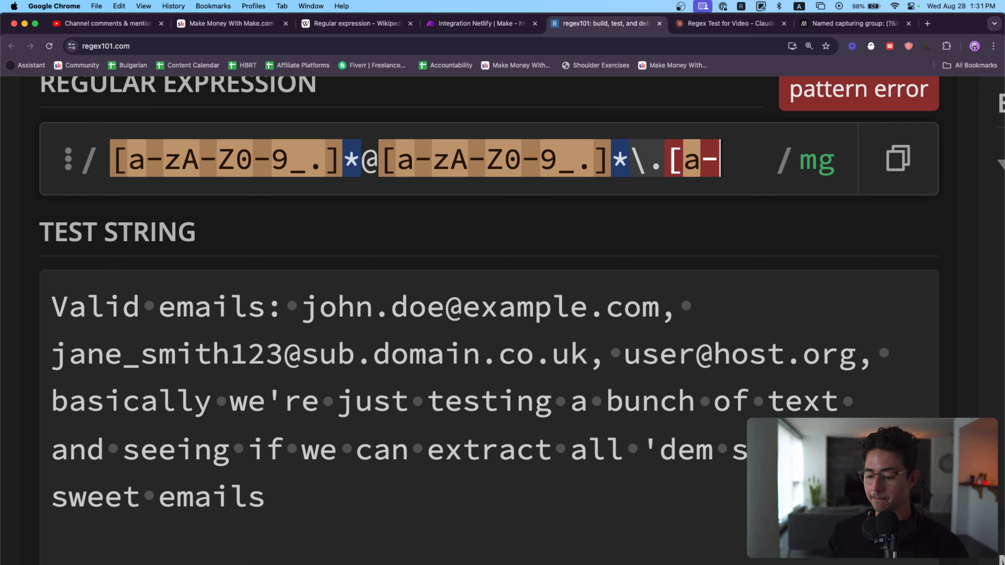
type("zA-Z]")
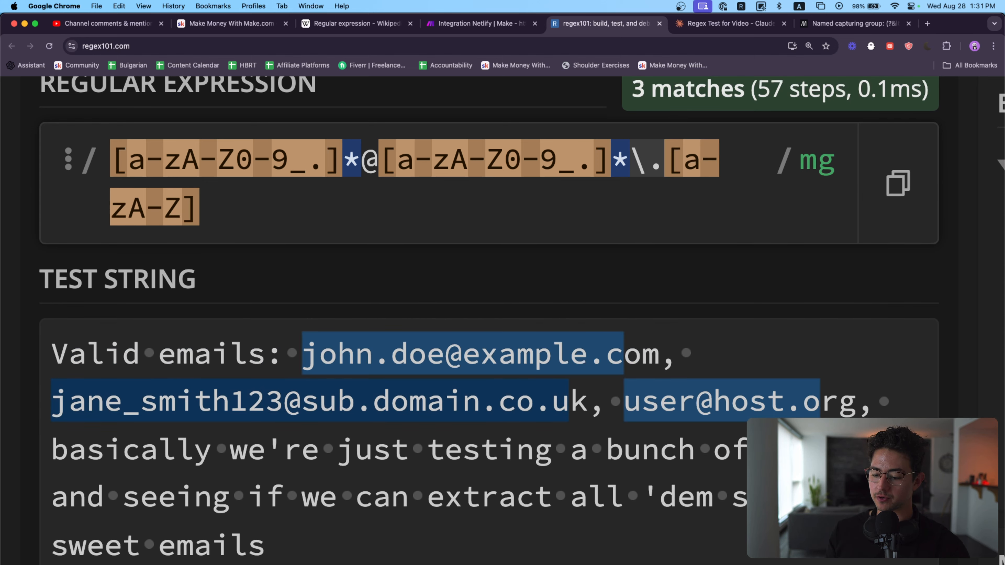
type("?")
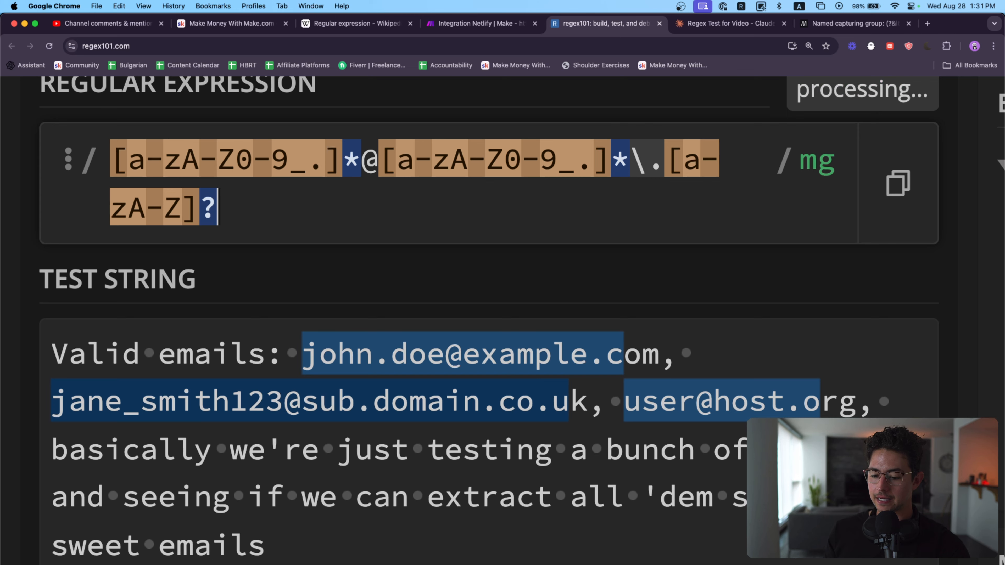
Step: Try the quantifiers ? and *? on the final letter class, and settle on *
key("BackSpace")
type("*?")
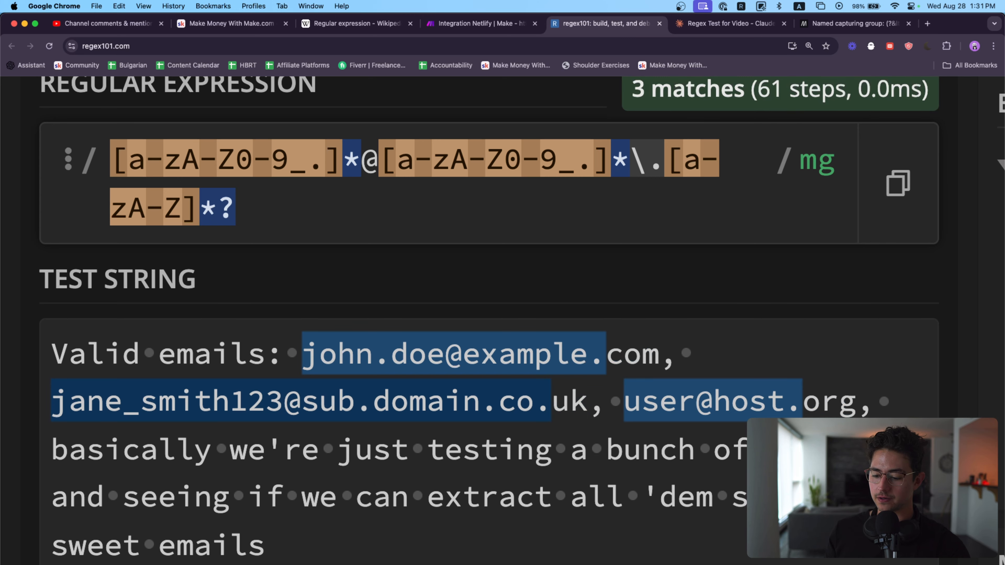
key("BackSpace")
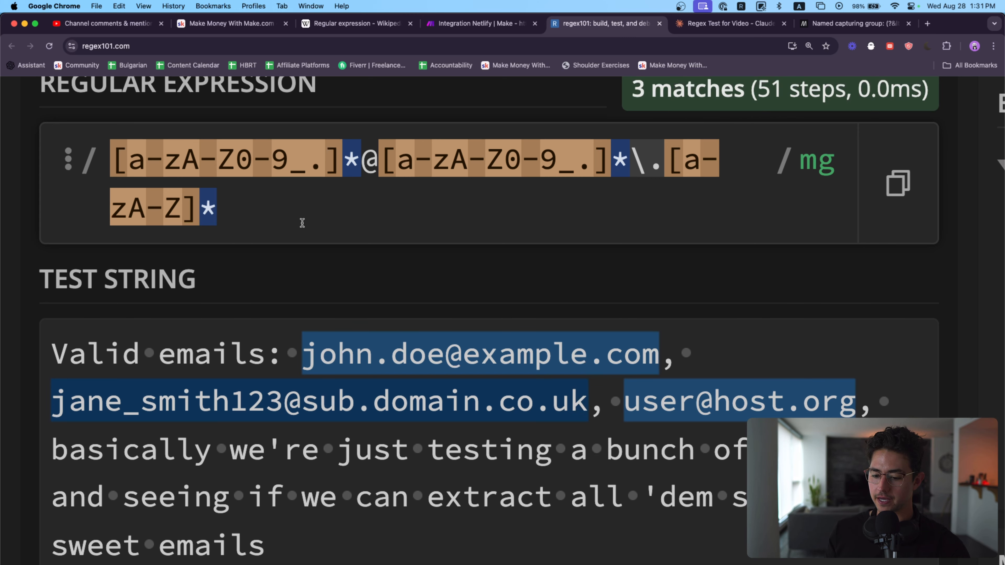
Step: Check the email addresses matched in the test string against the match information for the full expression
key("super+a")
scroll(384, 294, "down", 5)
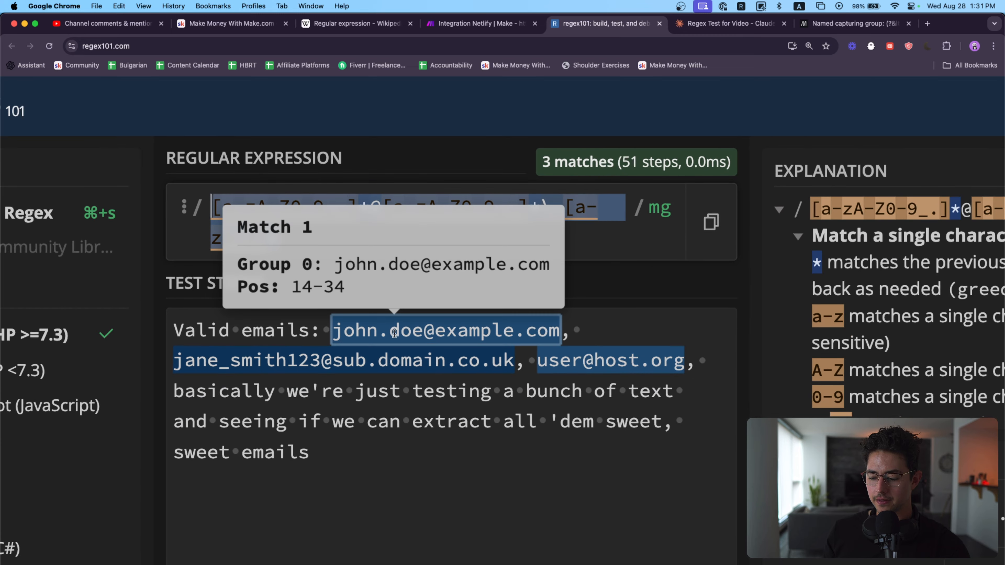
scroll(442, 343, "down", 4)
scroll(443, 344, "down", 1)
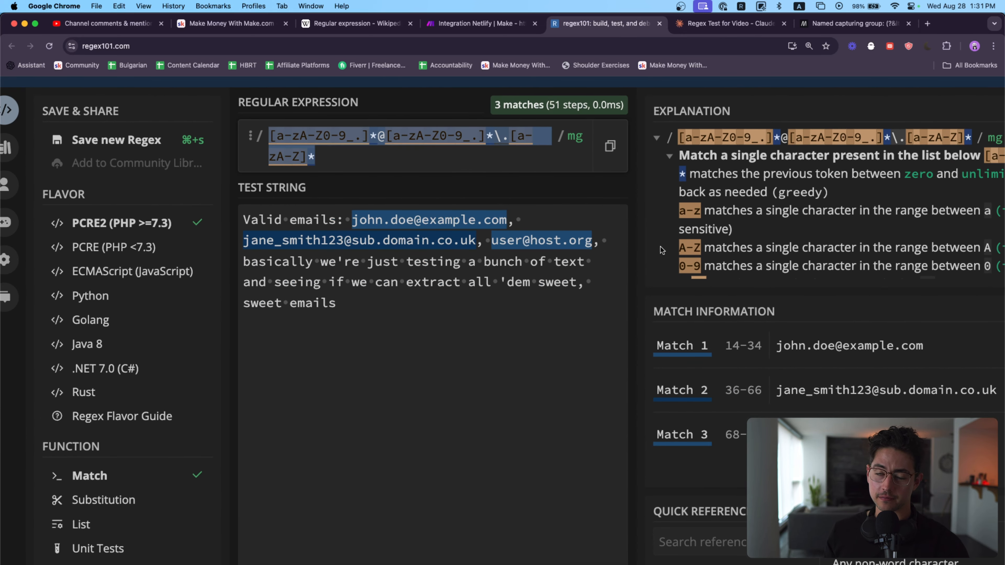
mouse_move(540, 241)
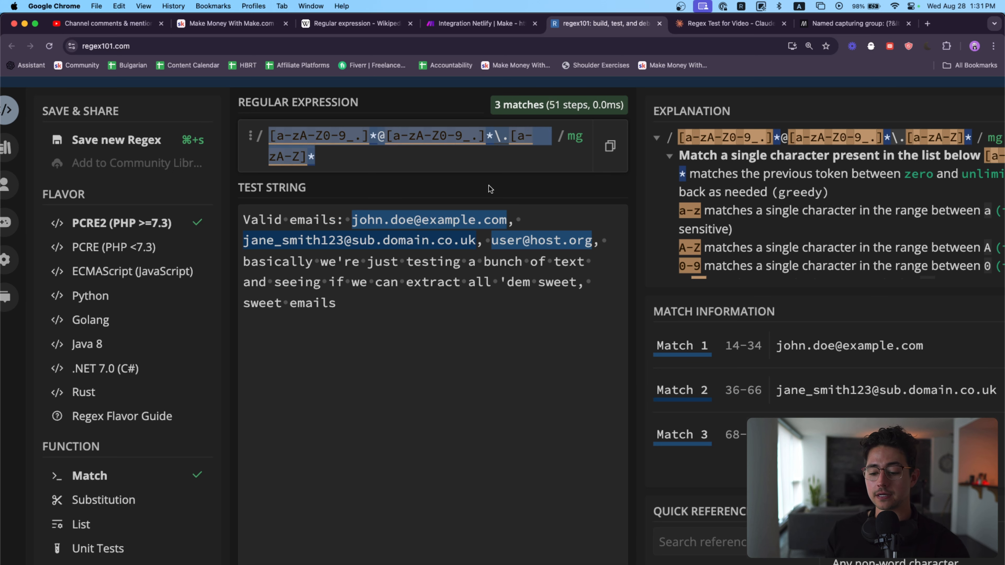
Step: Insert line breaks after the third email address in the test string and add another sample email address on its own line
scroll(574, 249, "right", 2)
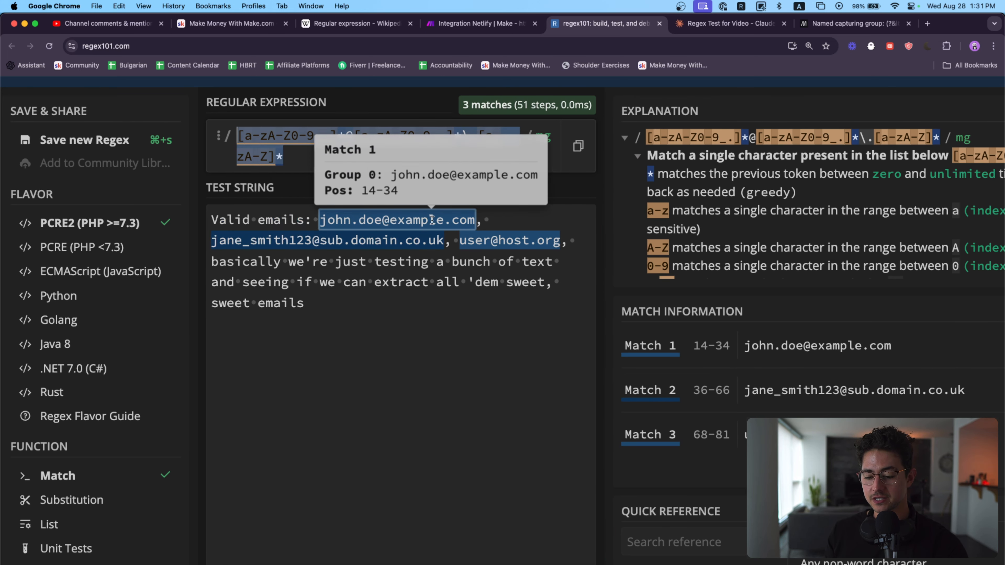
left_click(576, 240)
key("Return")
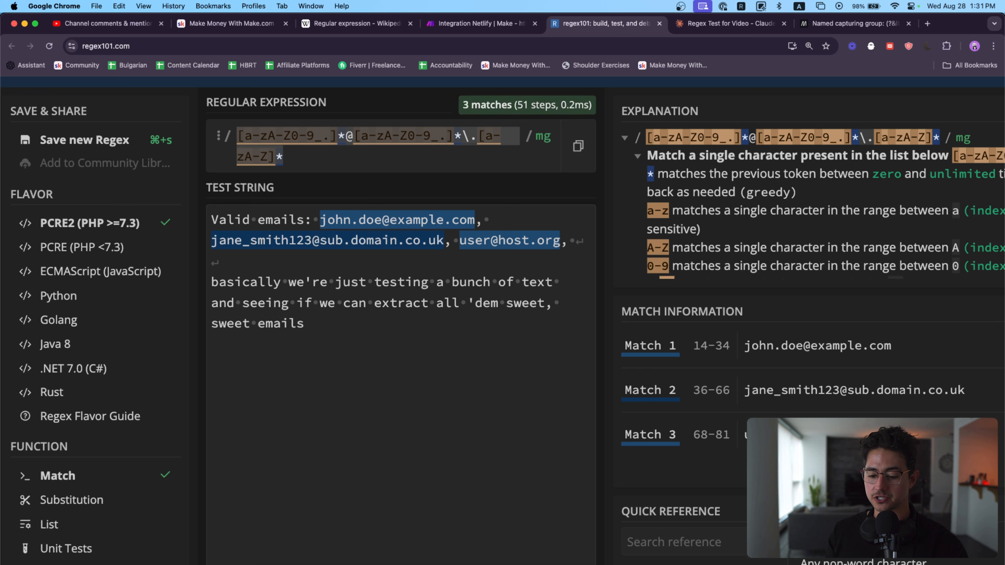
key("Return")
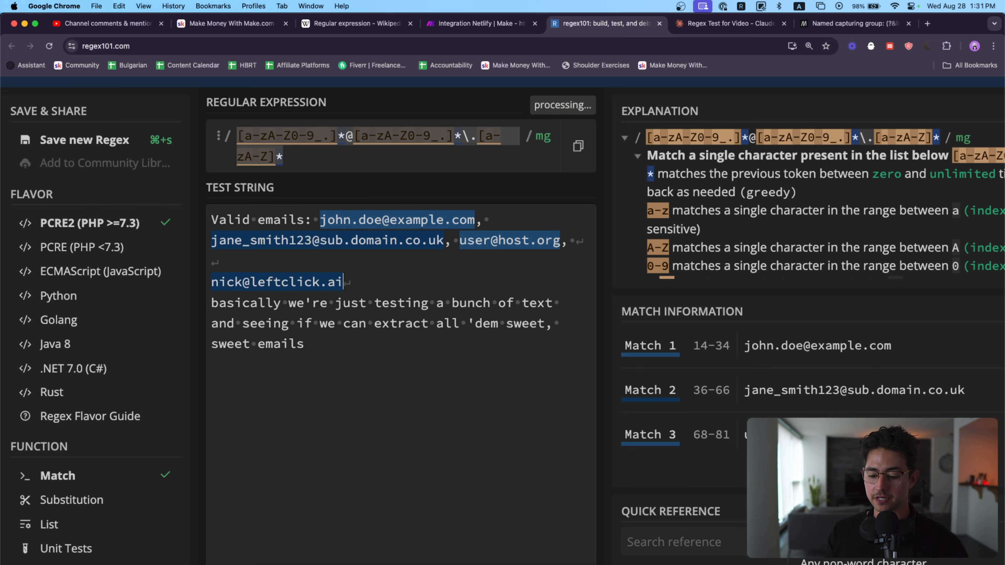
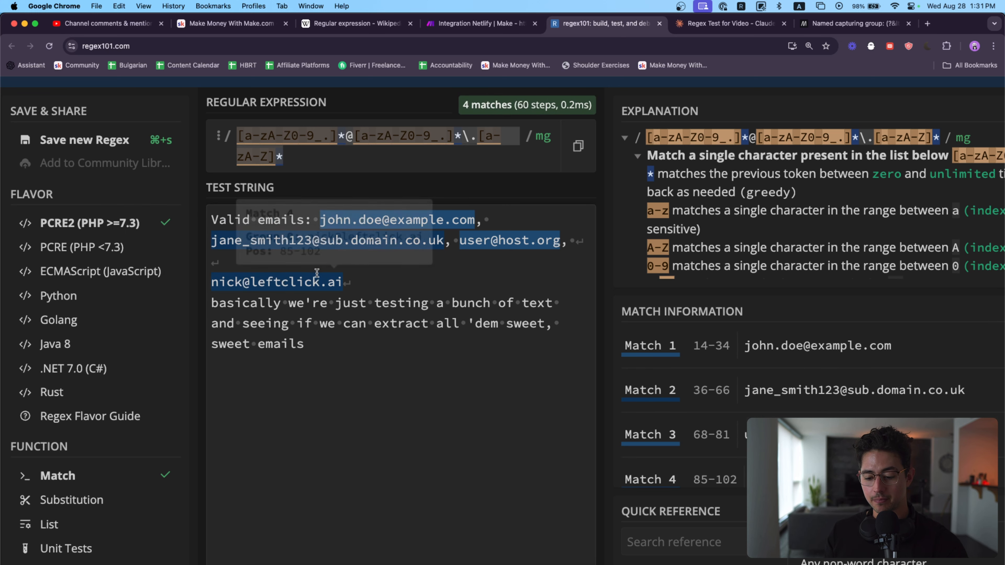
type(",")
Step: Append a | and the random text fsdf394jf0394jf to the new line, joined without a space to another sample email address
key("BackSpace")
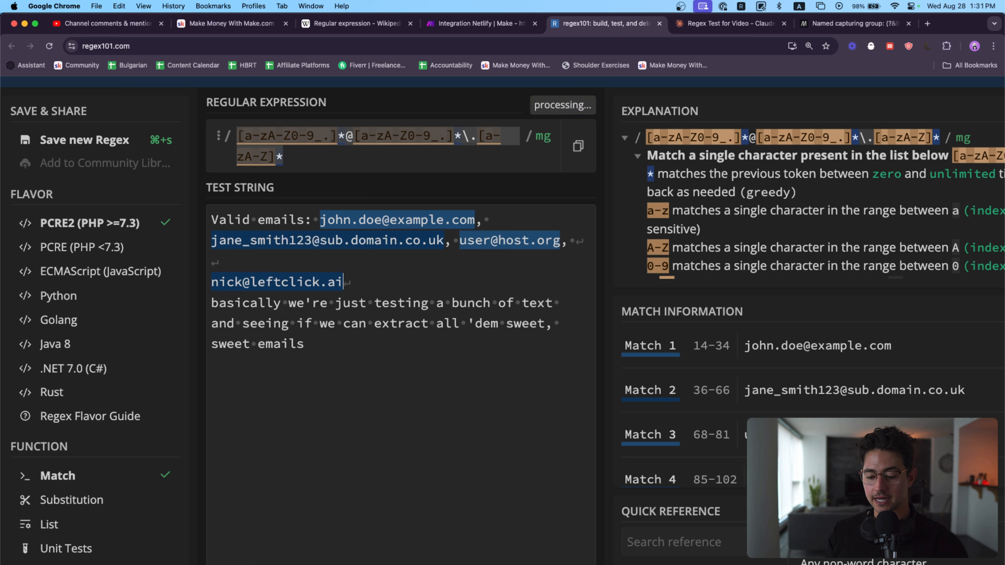
type("|fsdf394jf0394jf")
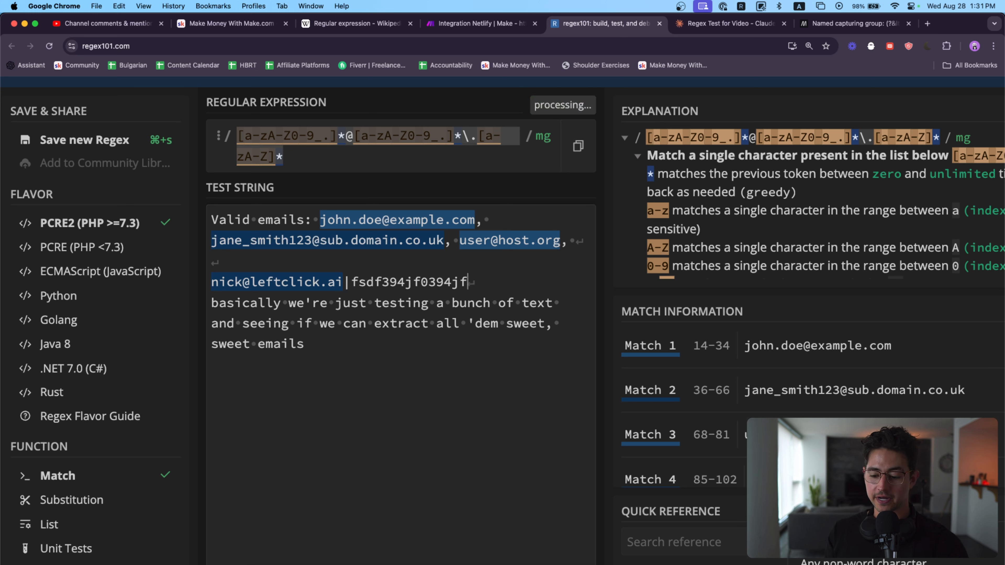
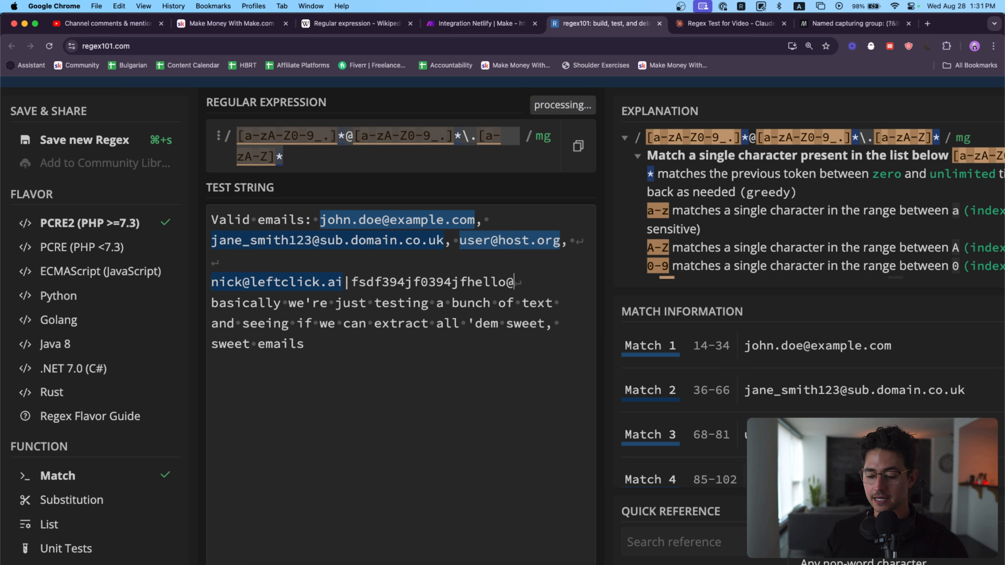
mouse_move(494, 289)
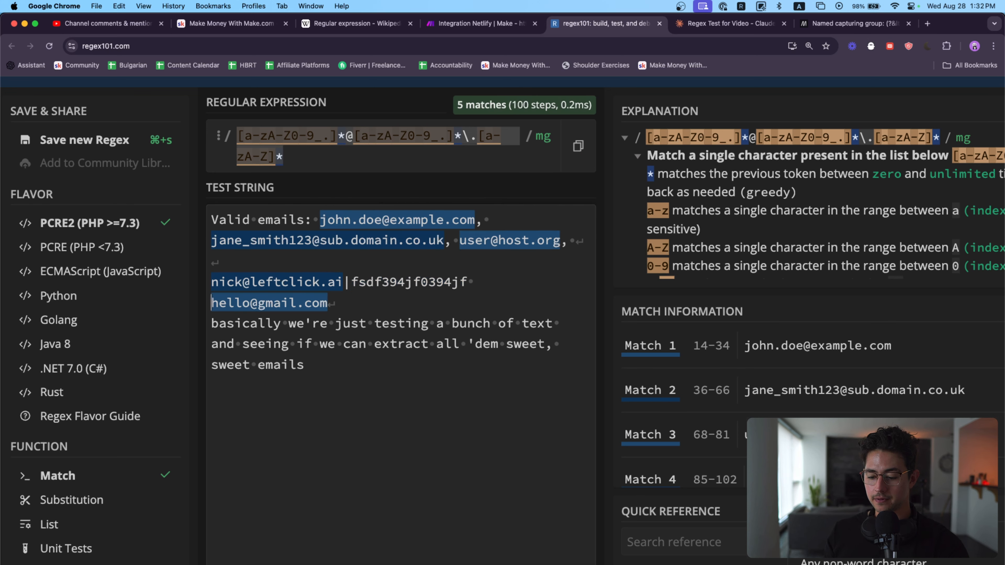
key("BackSpace")
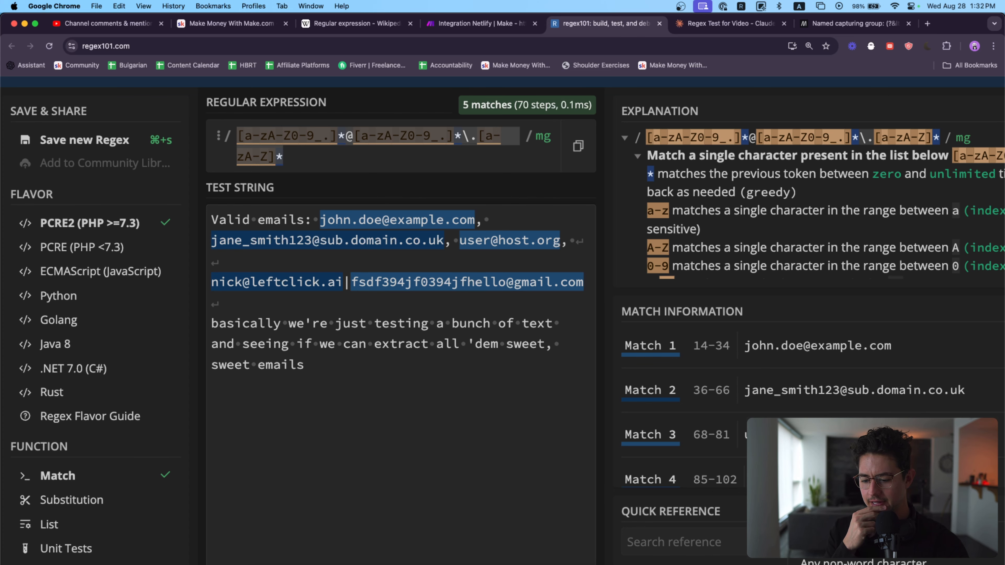
Step: Insert a hyphen between the random text and the last sample email address, and append f4f304f34f340fj9 directly after the address
mouse_move(382, 283)
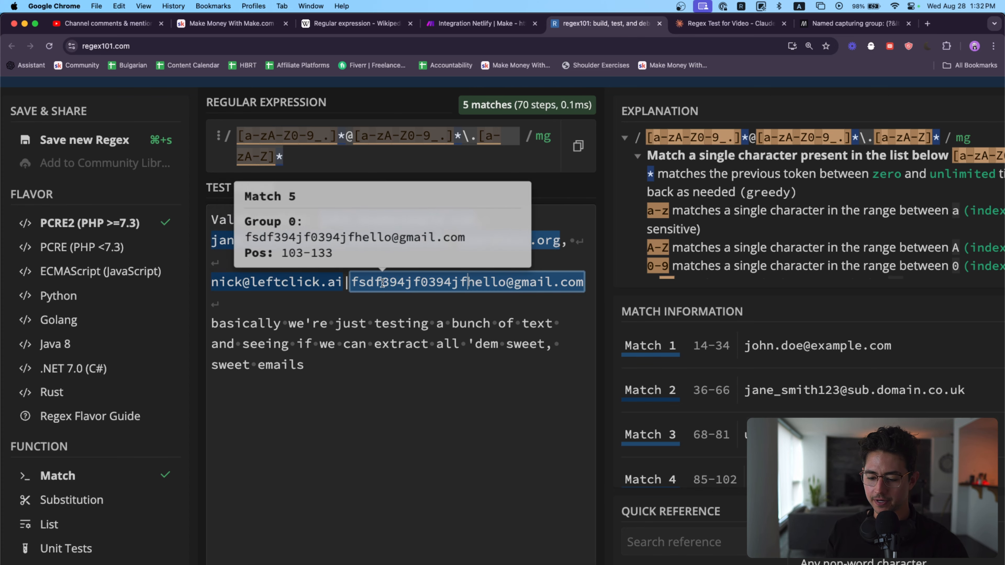
scroll(487, 264, "up", 5)
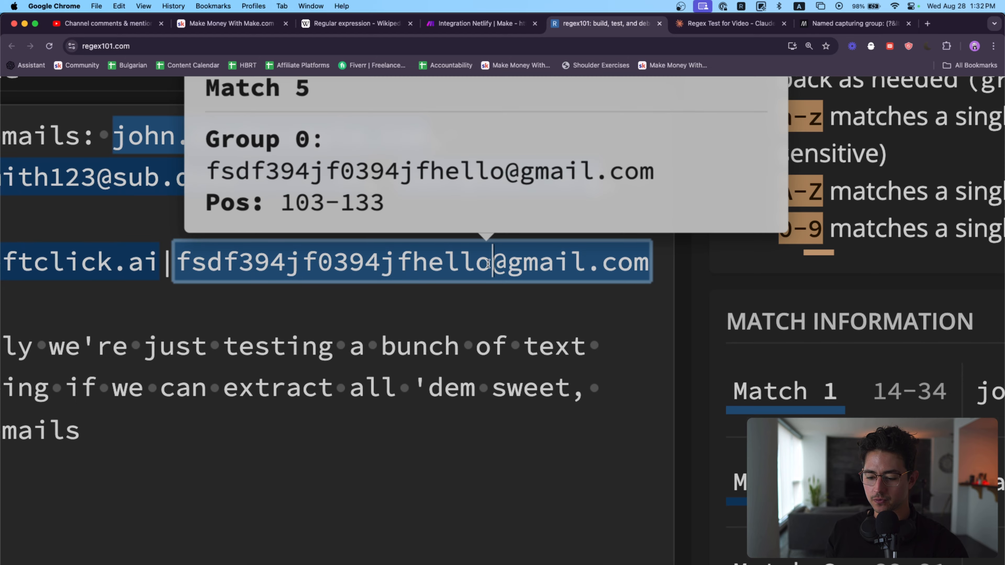
left_click_drag(487, 264, 415, 263)
left_click(411, 262)
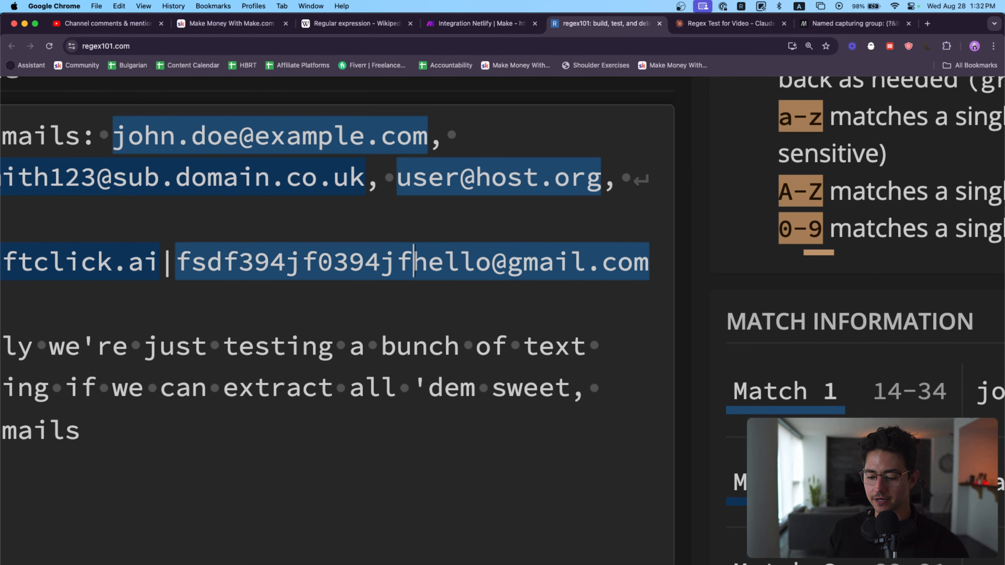
type("-")
scroll(562, 318, "down", 5)
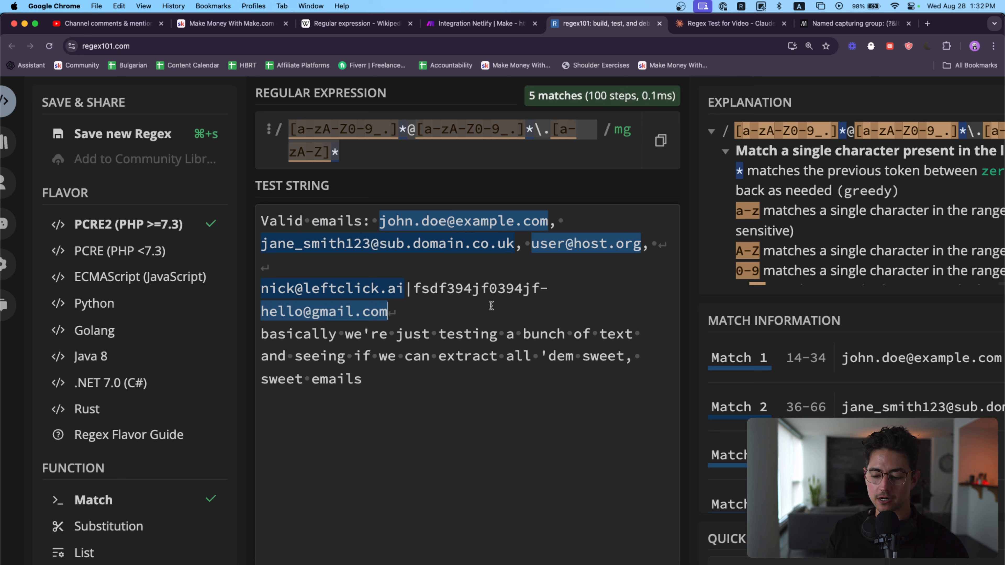
type("f4f304f34f340fj9")
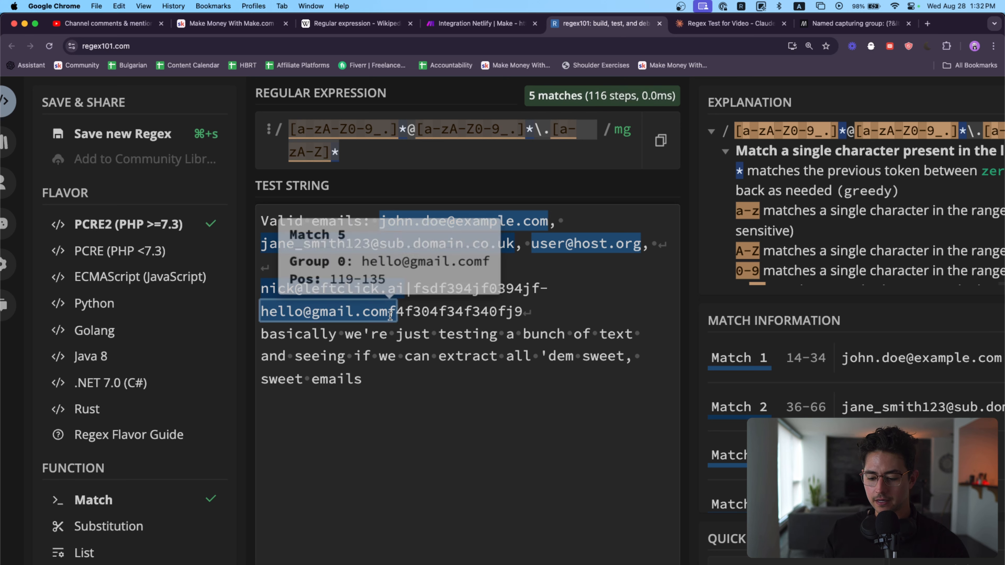
type("dfefdfefdfefdf")
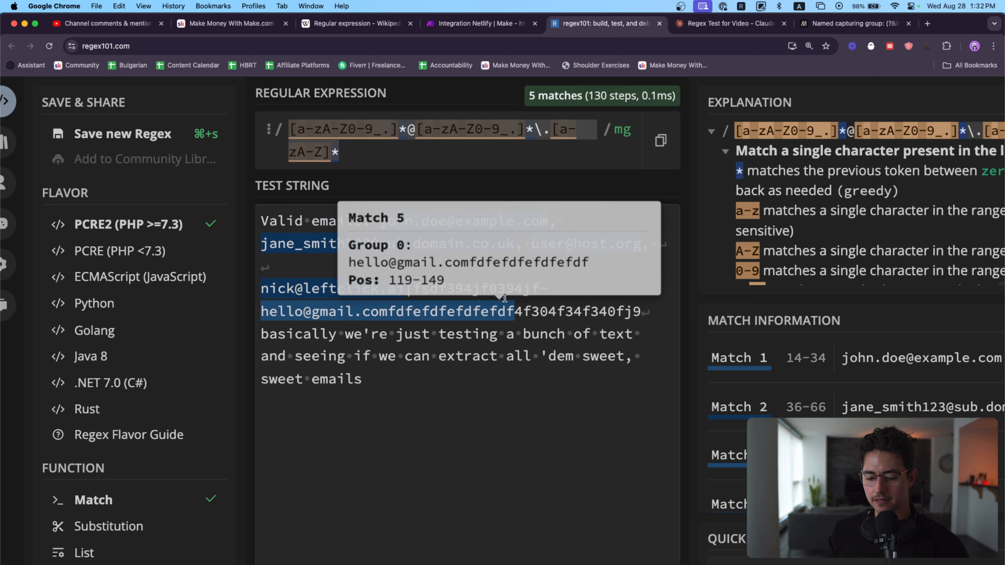
Step: Insert dfefdfefdfefdffj34f34f into the random text after the last sample email address and change that address's ending to .mz followed by a space
type("fj34f34f")
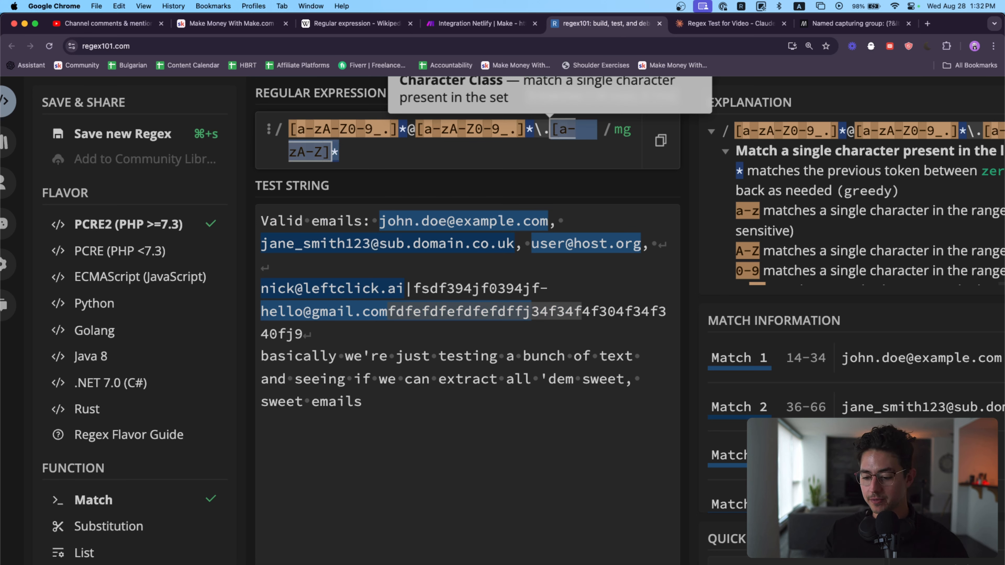
left_click(387, 312)
key("Left")
key("BackSpace")
key("BackSpace")
key("BackSpace")
type("mz")
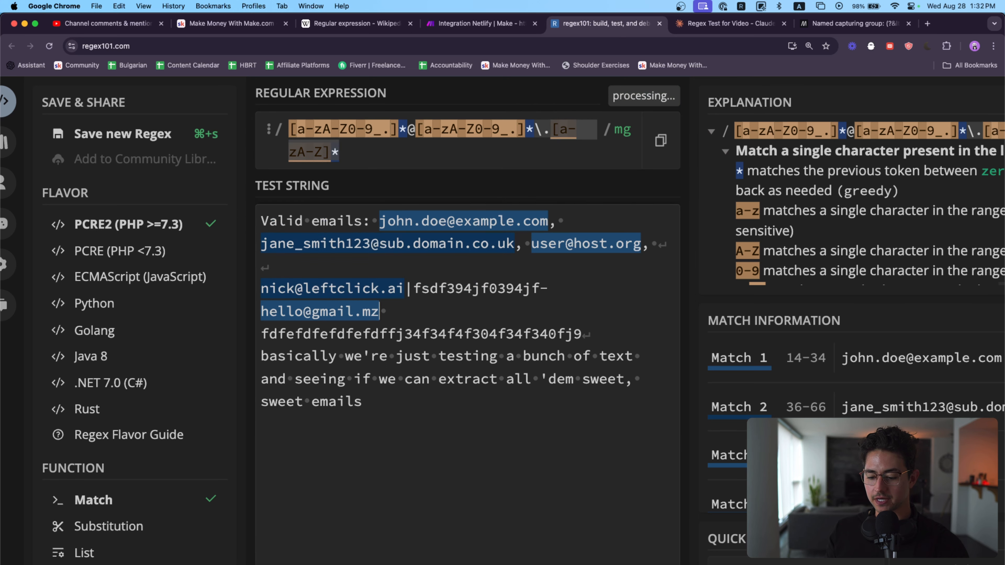
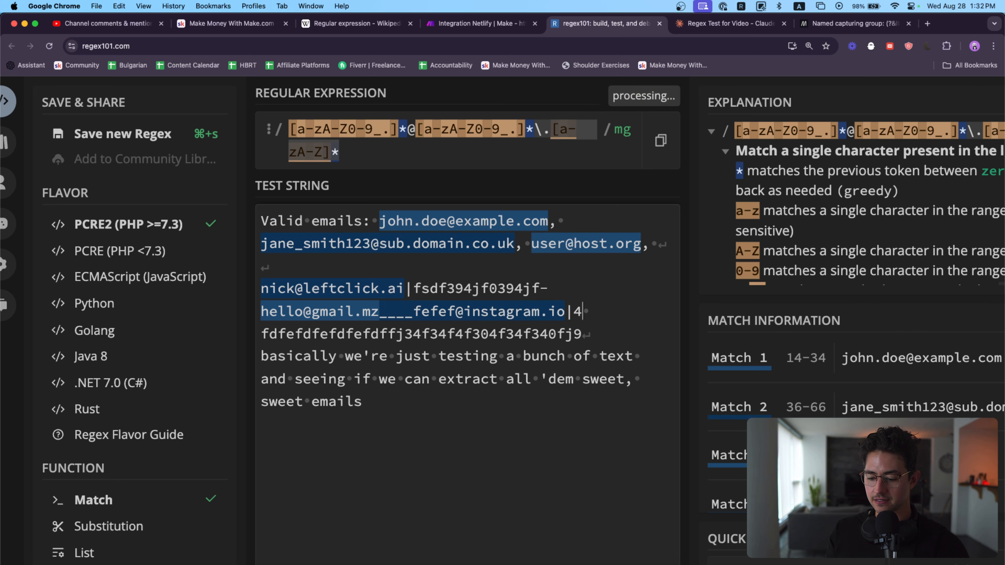
Step: Append ____ and another sample email address ending in instagram.io directly after the .mz address, followed by |434
left_click(481, 378)
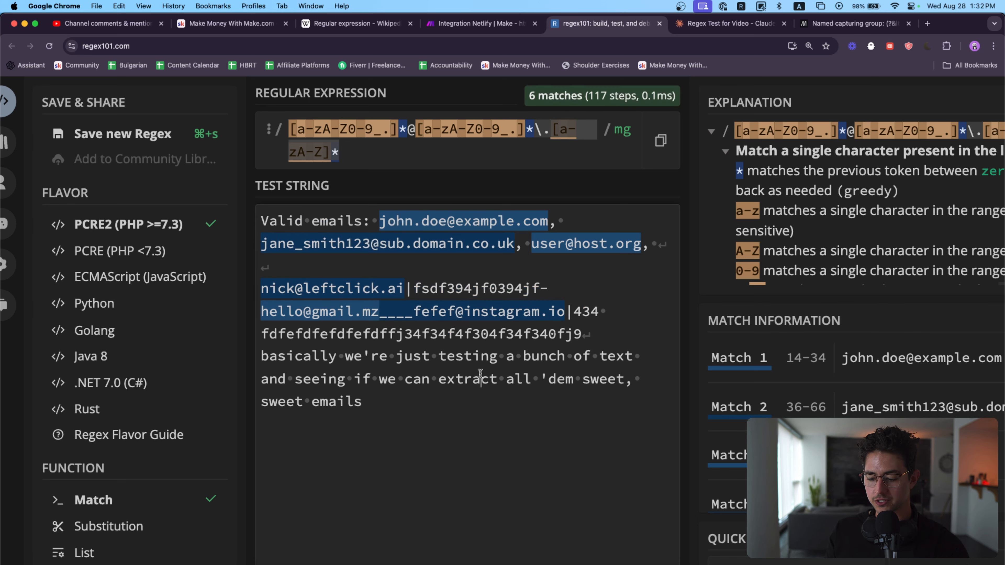
Step: Check how the two joined email addresses are separated in the match information and in the test string
scroll(786, 416, "down", 1)
scroll(785, 415, "down", 4)
scroll(681, 328, "right", 5)
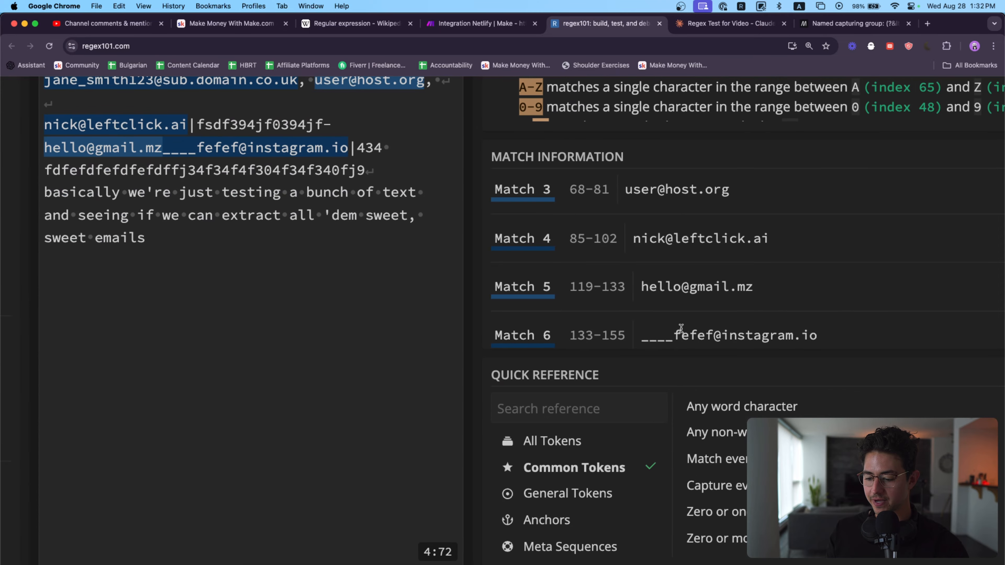
scroll(396, 341, "up", 3)
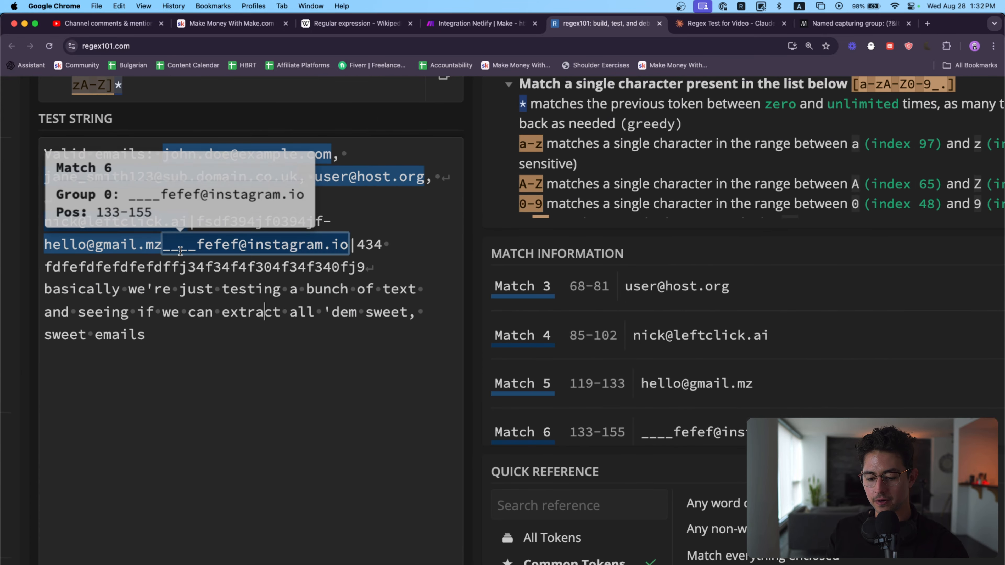
mouse_move(162, 248)
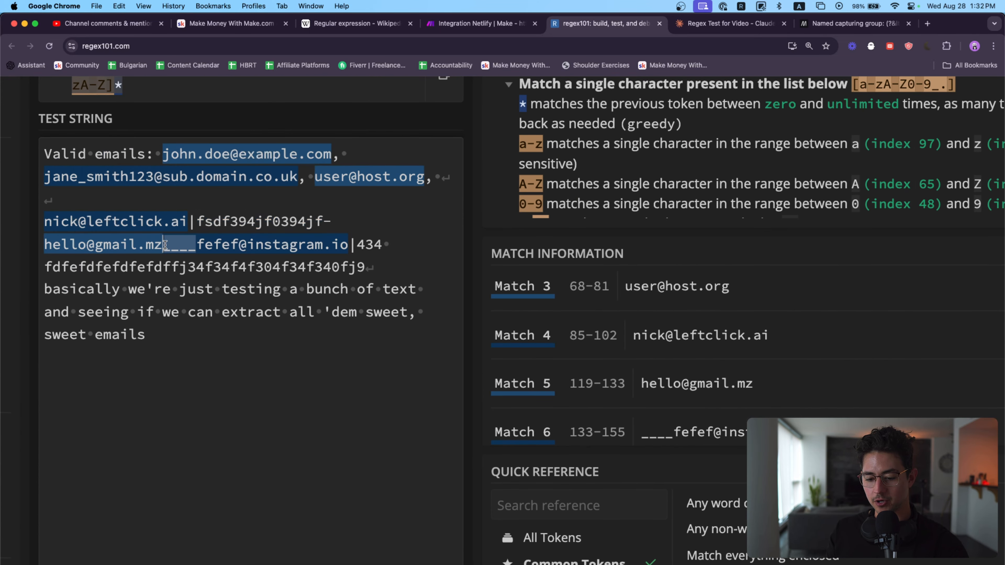
mouse_move(293, 245)
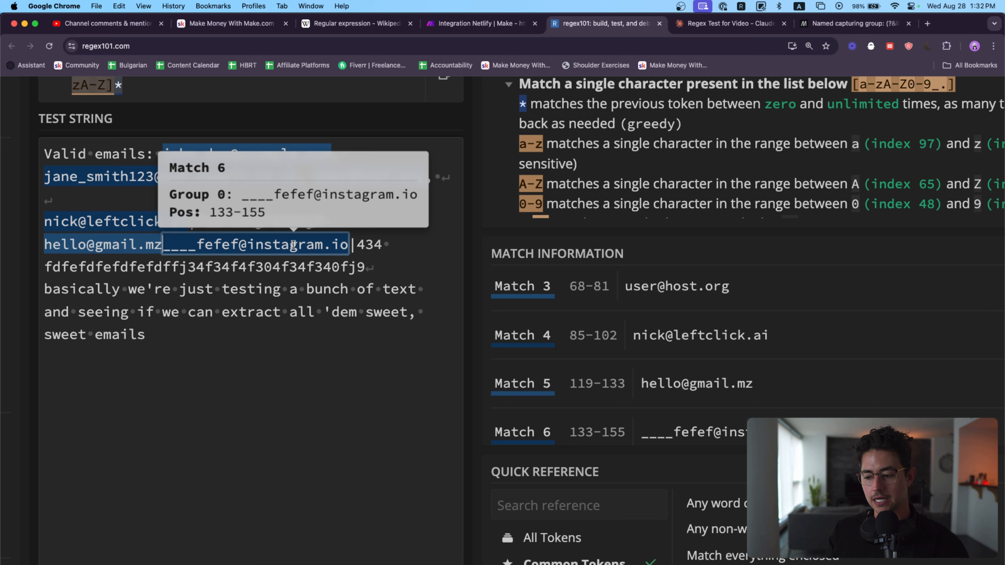
Step: Replace the underscores between the last two sample email addresses with a space and a |
type("4")
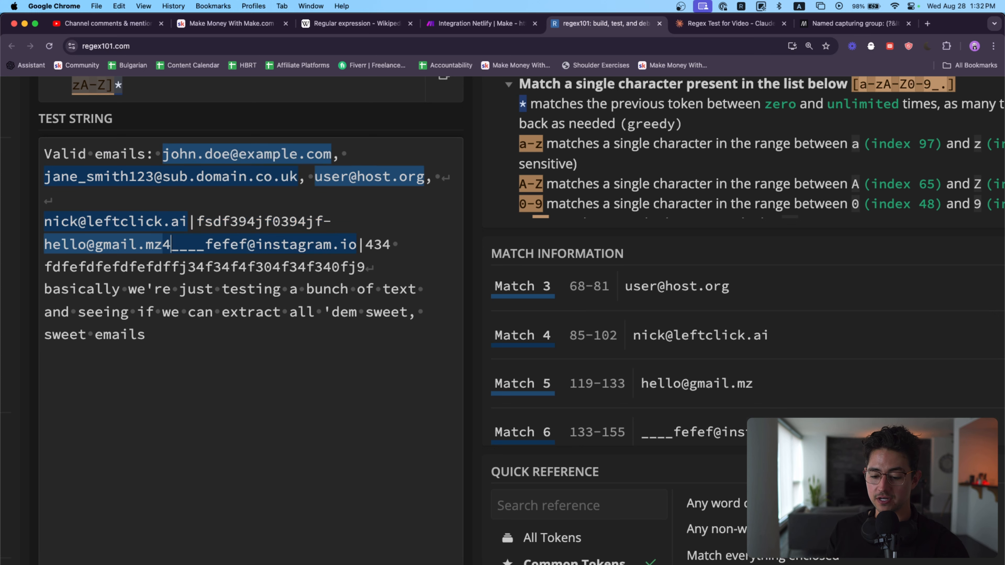
key("BackSpace")
type("|")
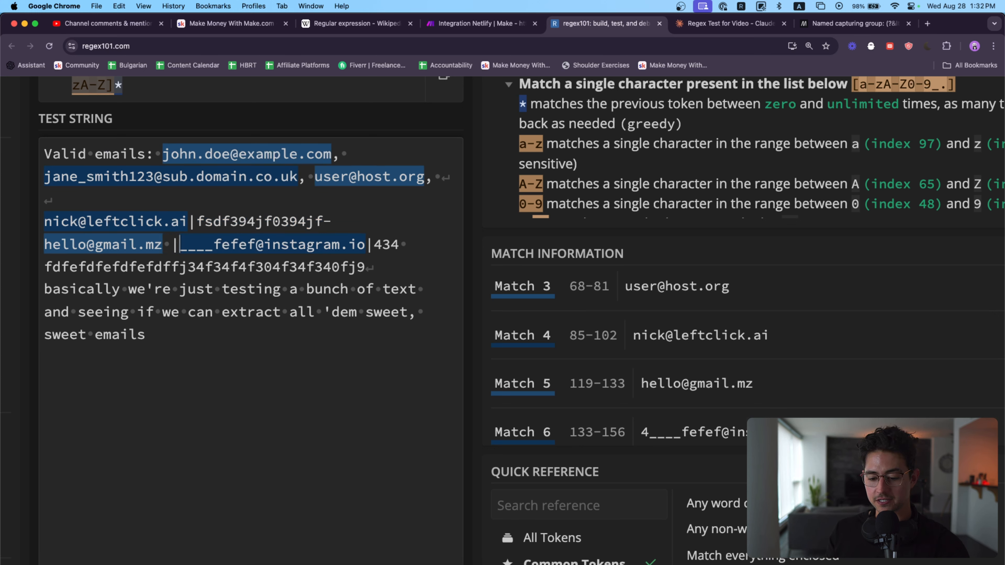
key("Delete")
key("Delete")
key("Delete")
key("Delete")
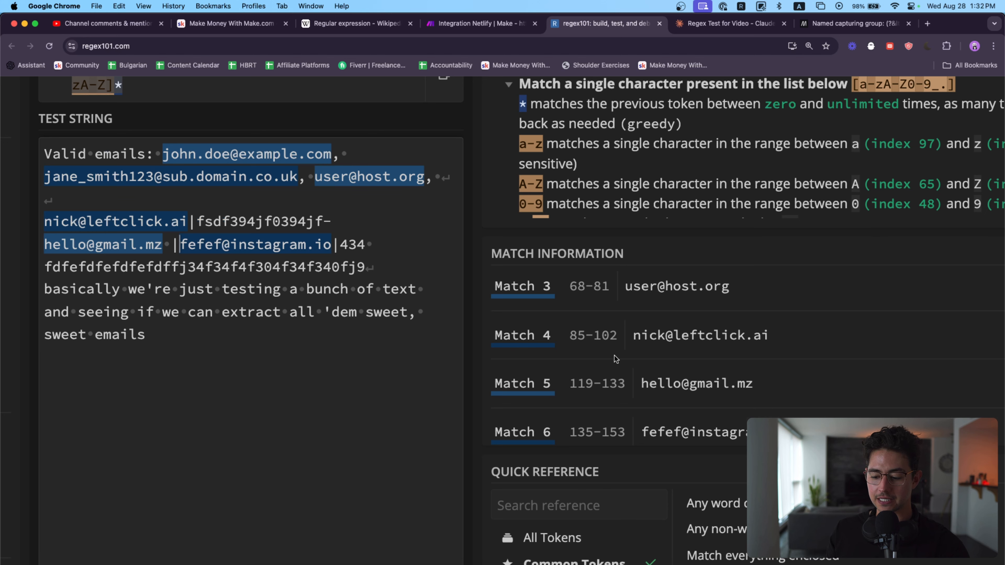
Step: Try appending an unescaped . to the end of the regular expression
key("super+minus")
key("super+minus")
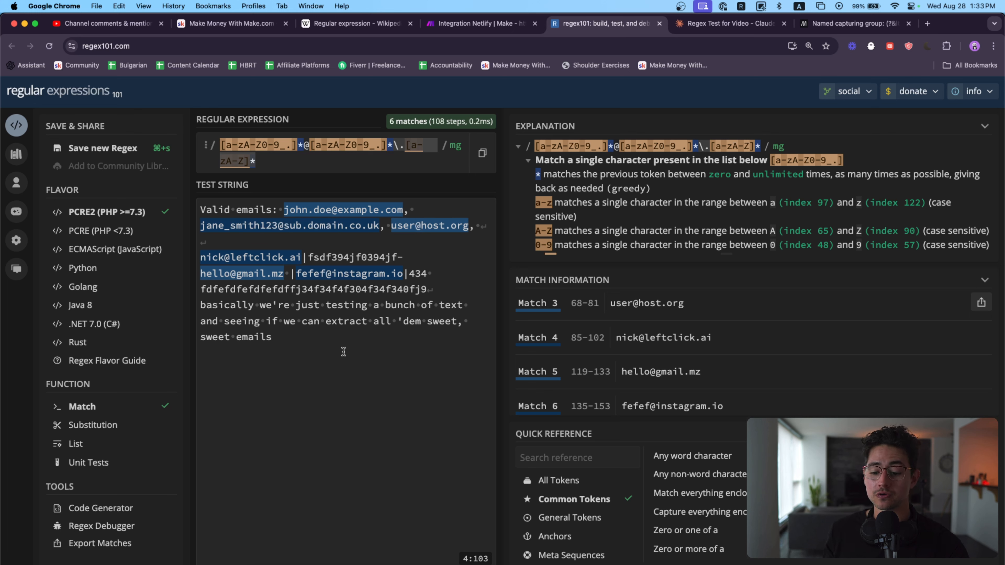
left_click(284, 165)
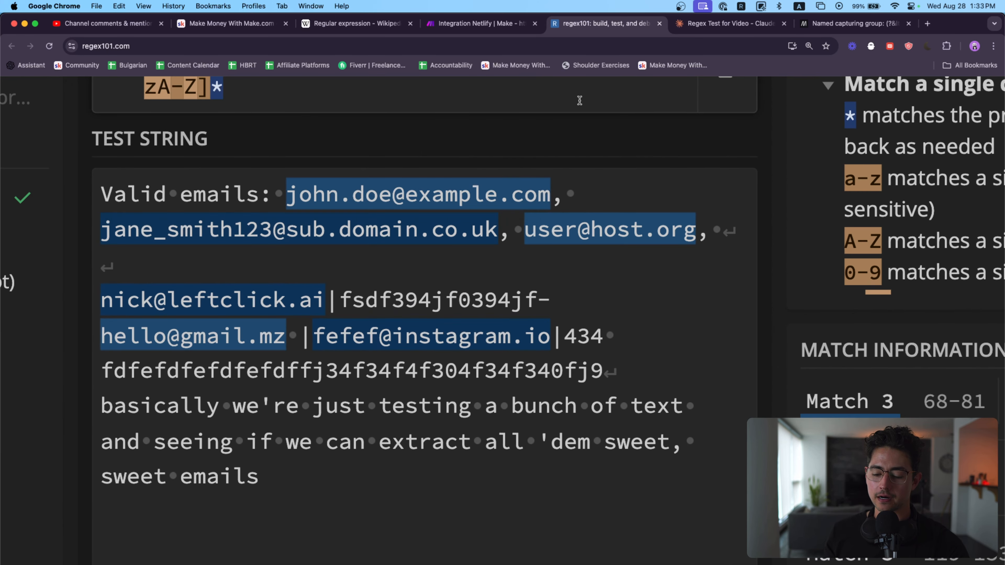
type(".")
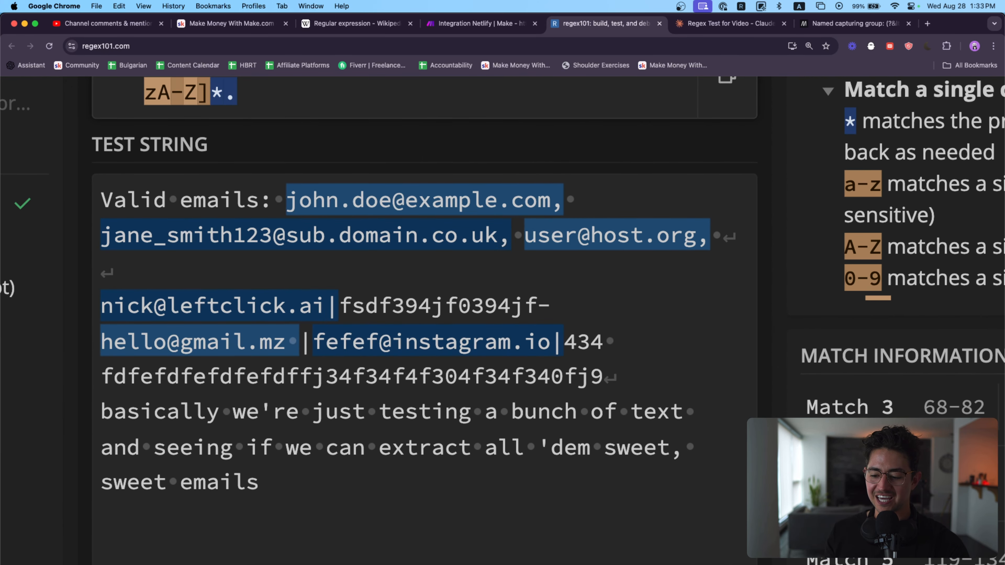
key("BackSpace")
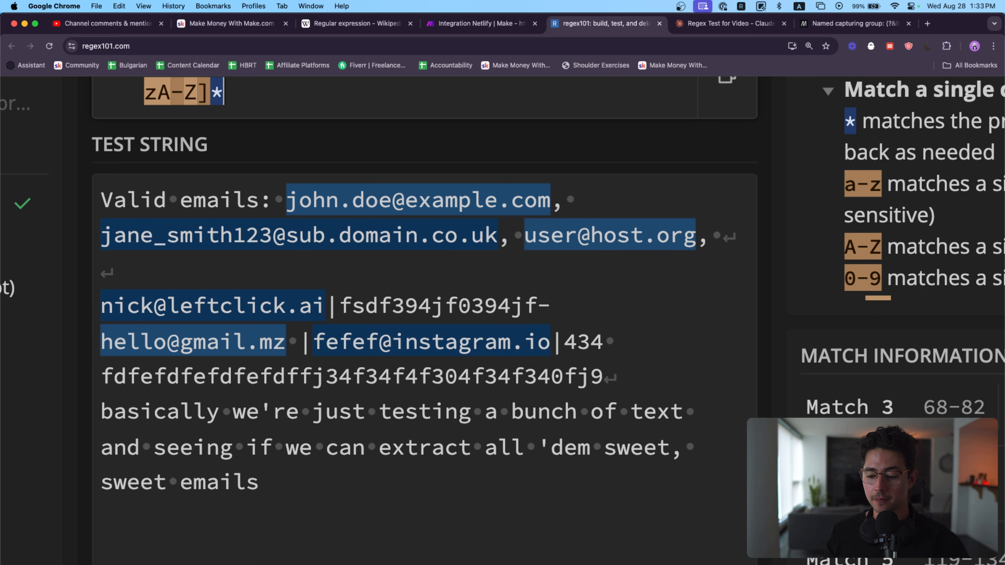
left_click(500, 24)
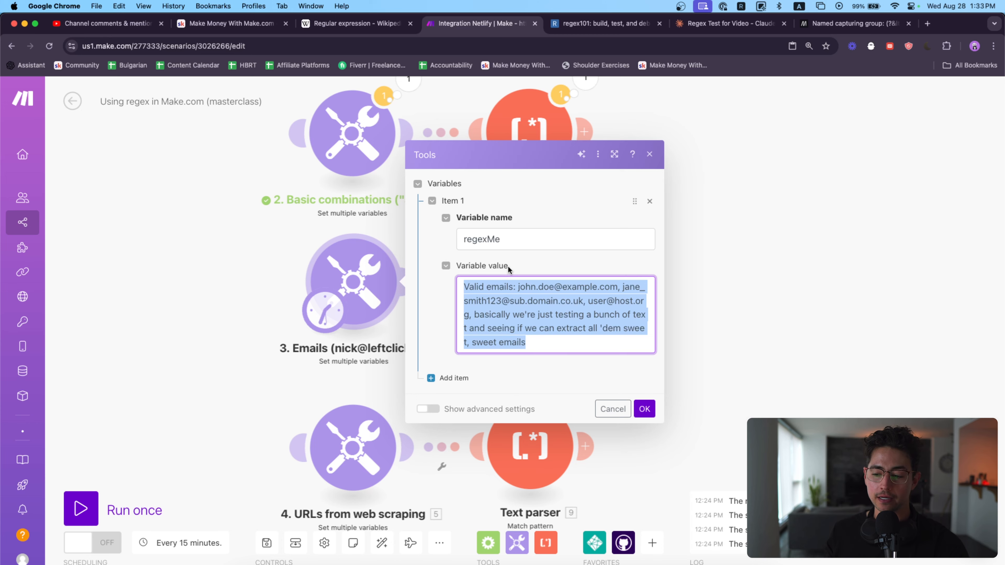
key("ctrl+Tab")
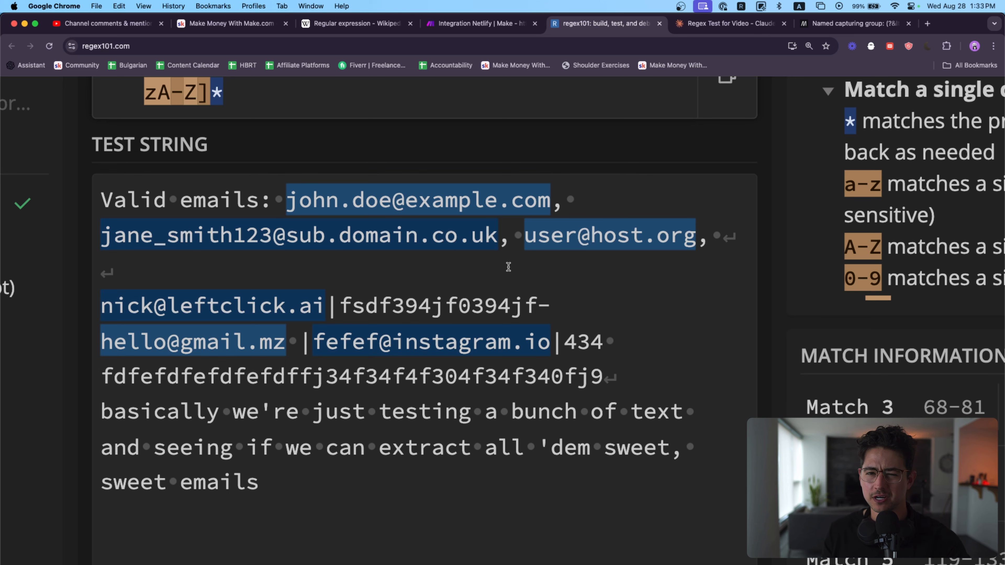
left_click(482, 23)
key("ctrl+Tab")
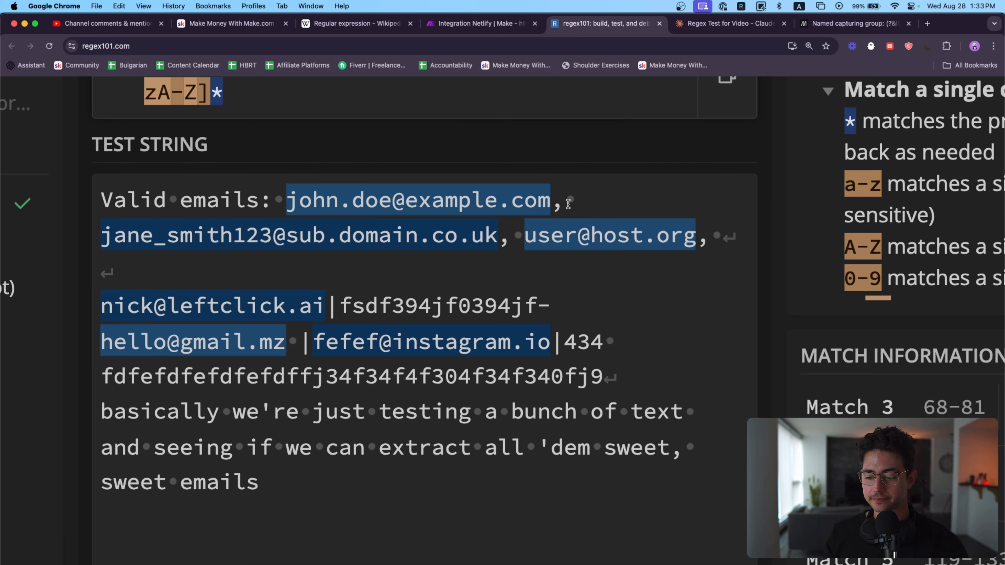
Step: Copy the full email regular expression from regex101 into the Pattern of the Text parser following the Emails module in Make.com
scroll(474, 235, "up", 1)
scroll(475, 234, "up", 2)
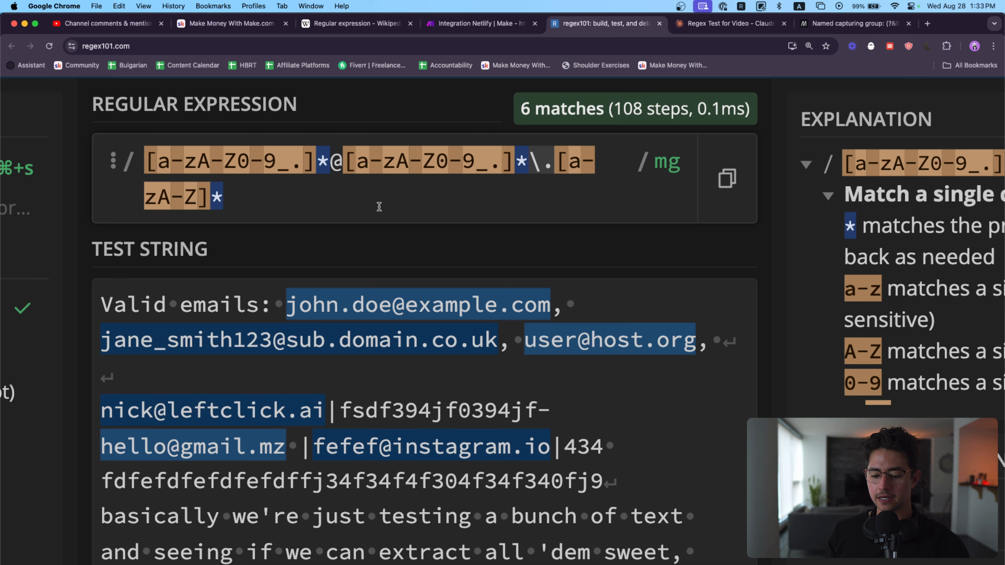
key("super+a")
key("super+c")
key("ctrl+shift+Tab")
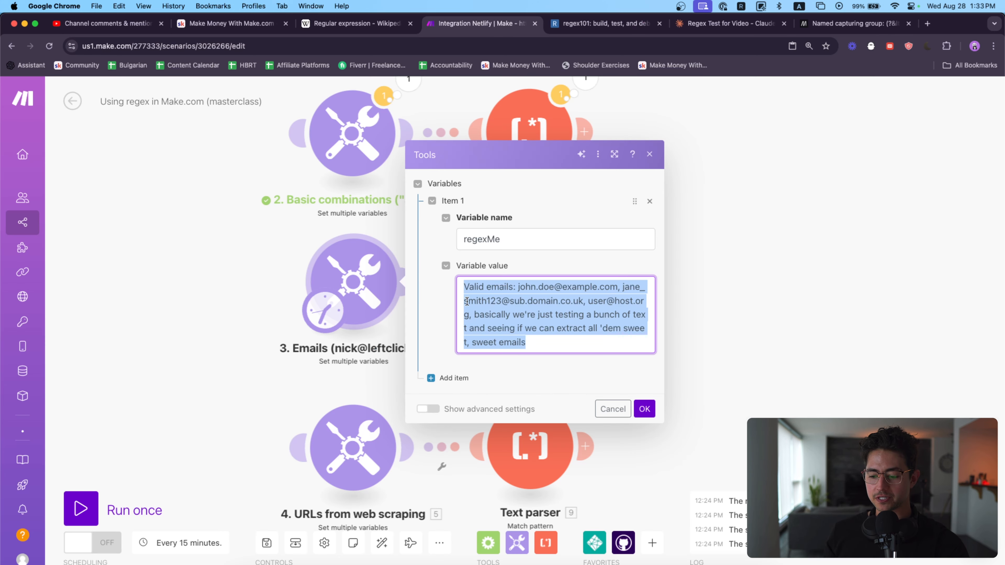
left_click(643, 409)
left_click(545, 298)
left_click(684, 150)
key("super+v")
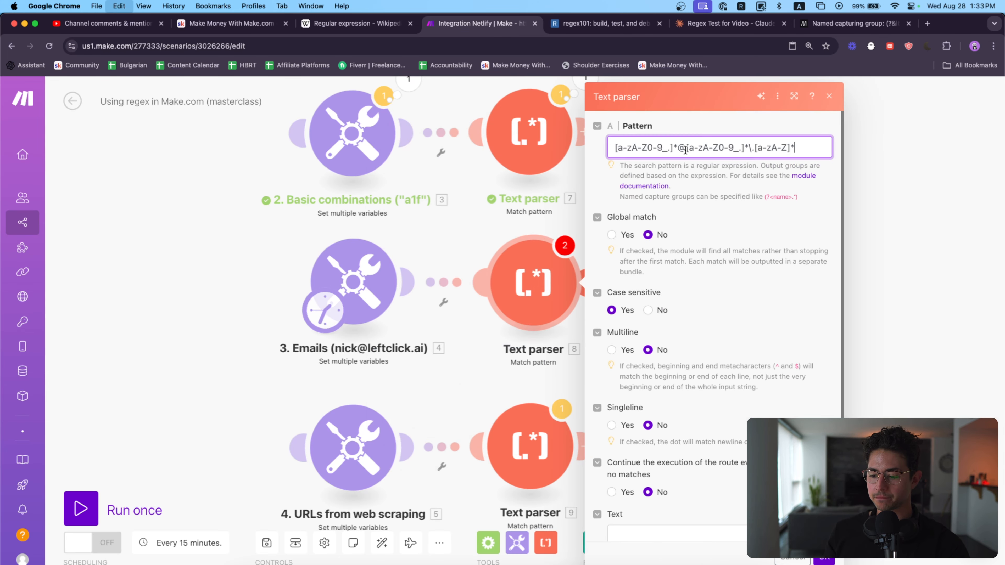
Step: Copy the sample text from the Emails module's regexMe variable into the Text of the connected Text parser and save it
left_click(384, 256)
left_click(616, 281)
key("super+a")
key("super+c")
left_click(750, 176)
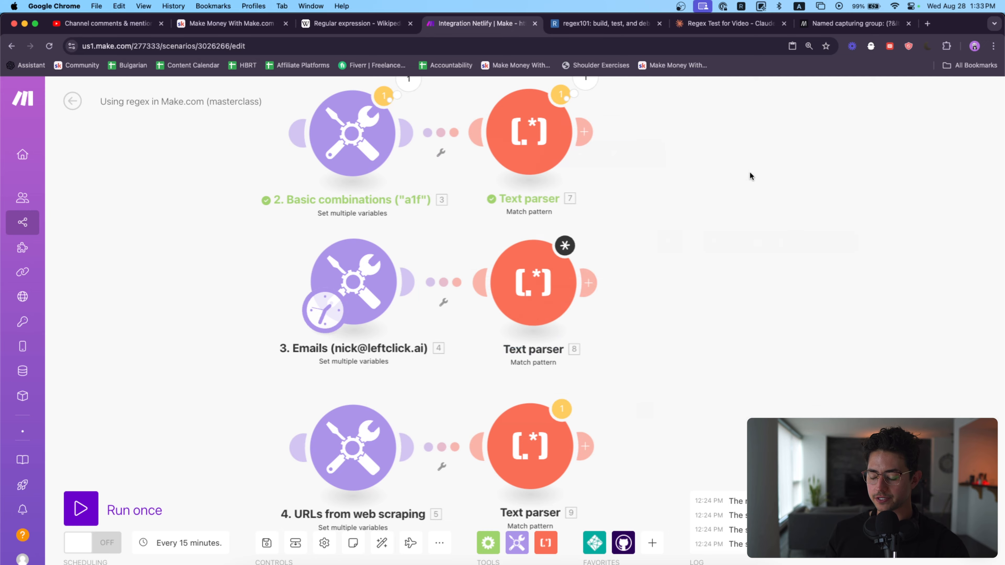
left_click(533, 282)
scroll(715, 372, "down", 2)
left_click(719, 501)
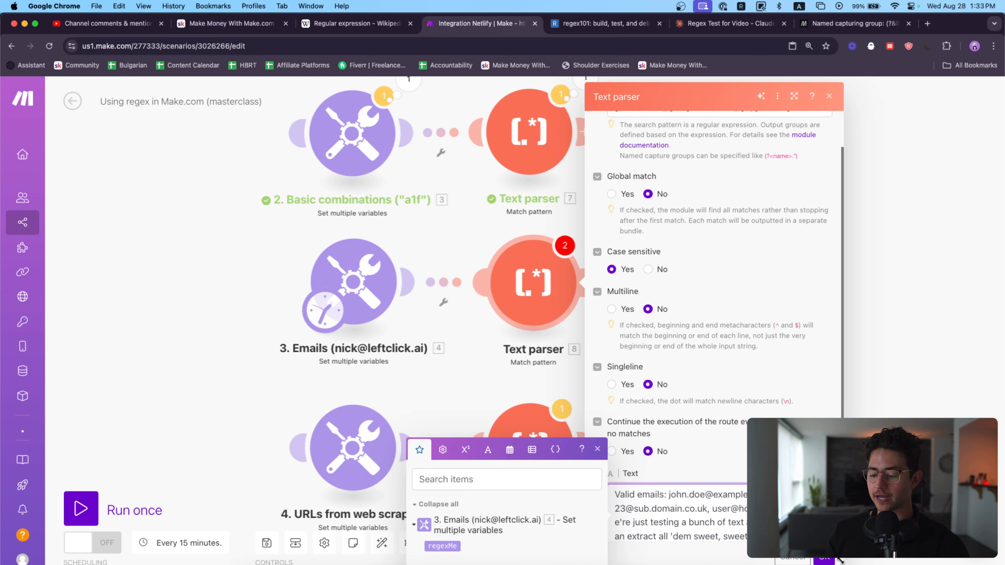
left_click(825, 558)
Step: Run the scenario once and inspect the input and output bundles of the Emails Text parser
left_click(130, 509)
scroll(243, 497, "down", 3)
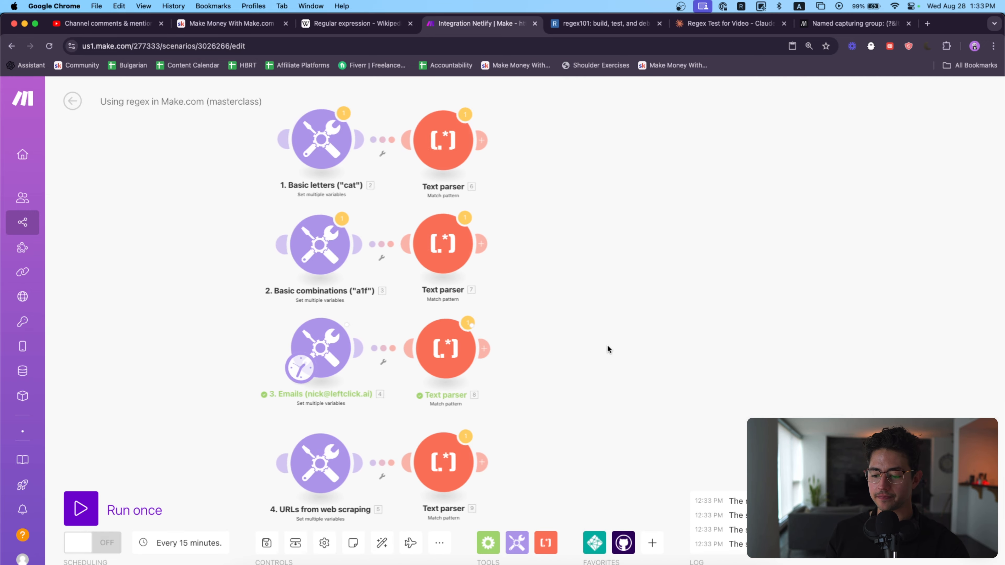
left_click_drag(607, 344, 567, 312)
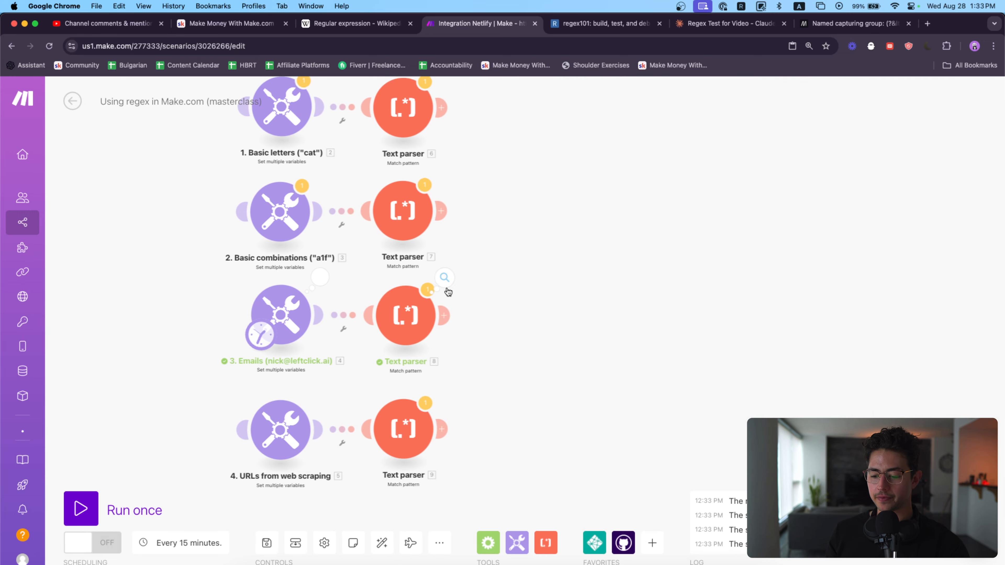
left_click(444, 277)
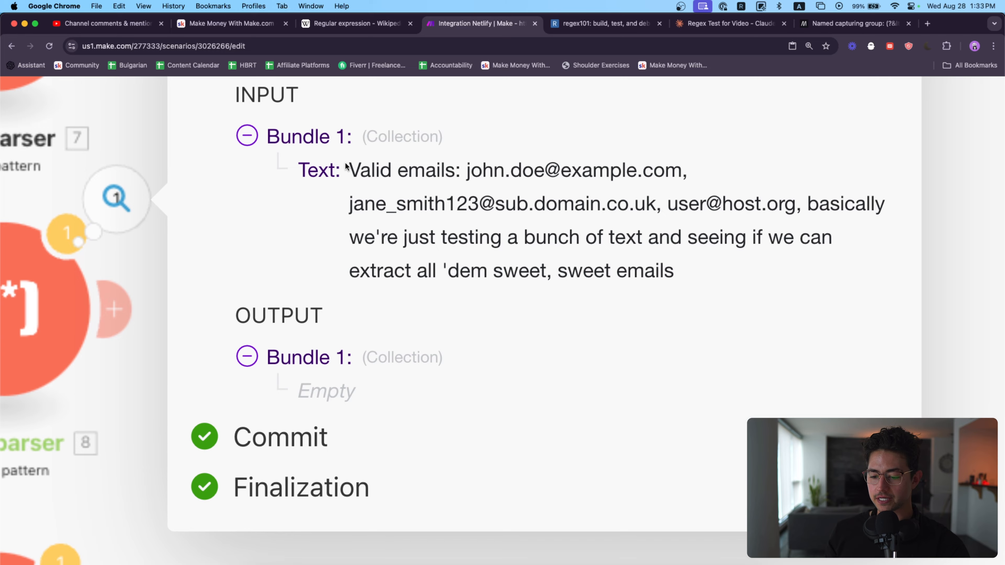
left_click_drag(346, 166, 610, 295)
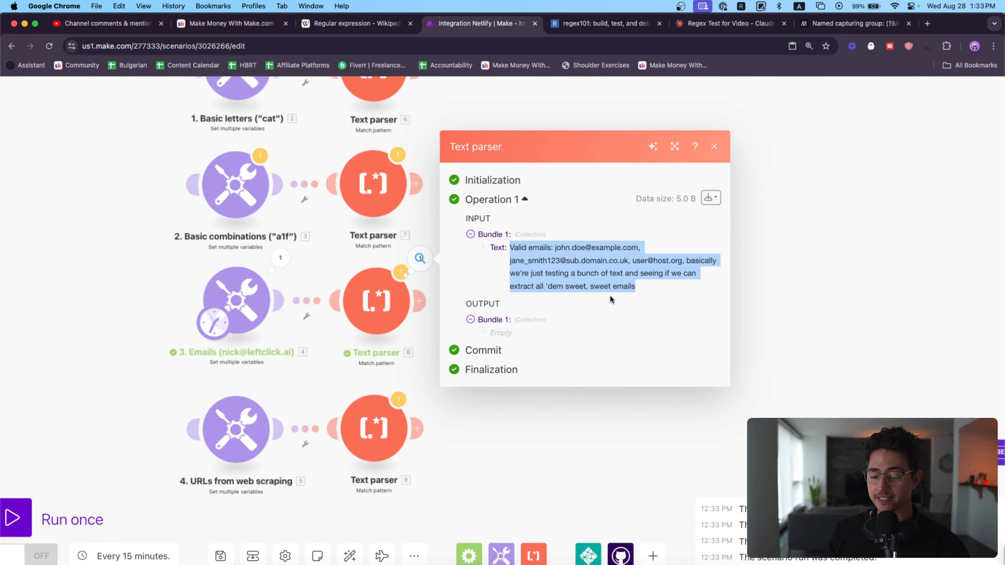
Step: Open the Emails Text parser settings, select its whole pattern, and switch back to regex101
left_click(385, 302)
left_click(662, 116)
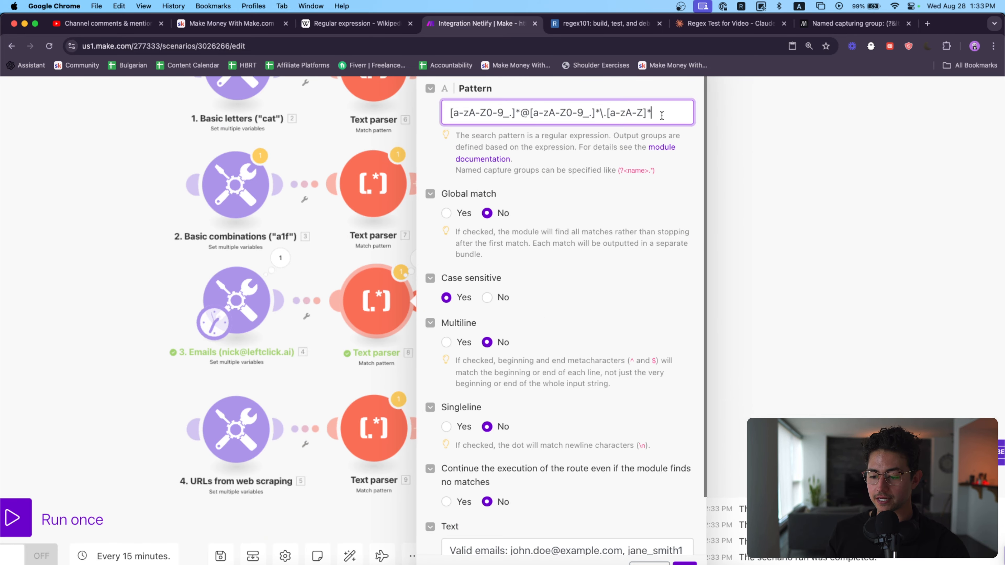
key("super+a")
key("ctrl+Tab")
Step: Enclose the entire email regular expression in parentheses to make it a capturing group
left_click(518, 189)
scroll(518, 189, "down", 5)
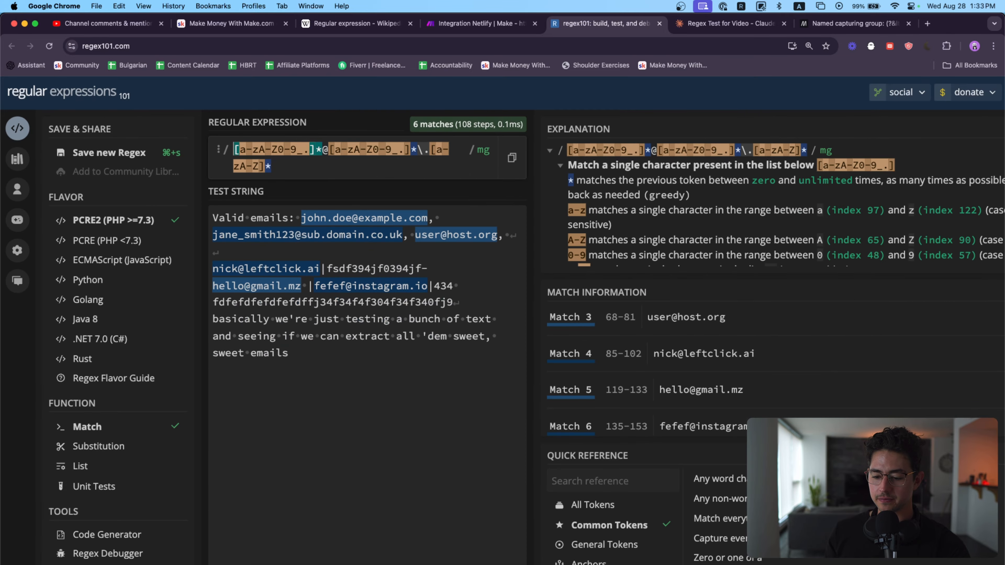
type("*")
key("BackSpace")
type("(")
key("super+a")
key("Right")
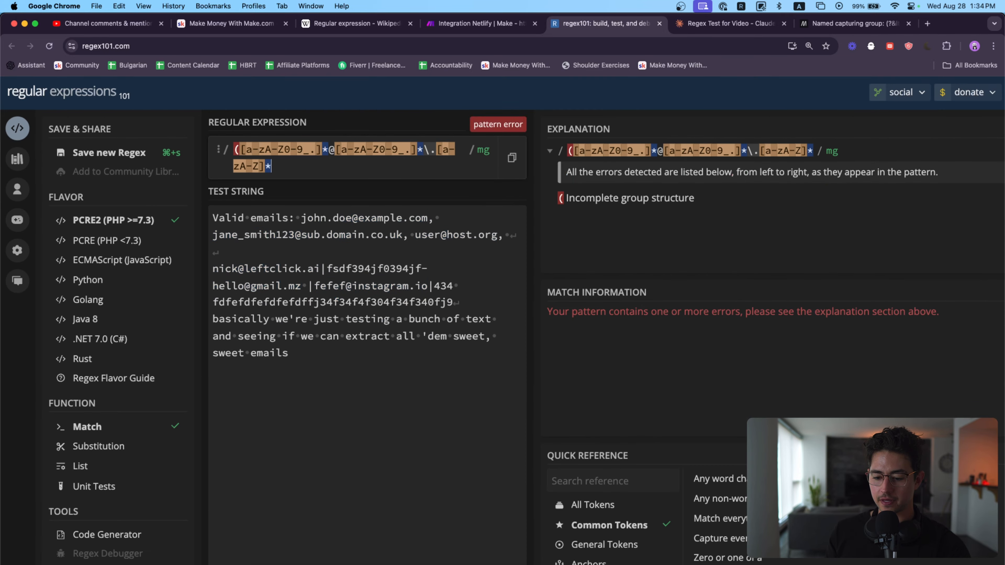
type(")")
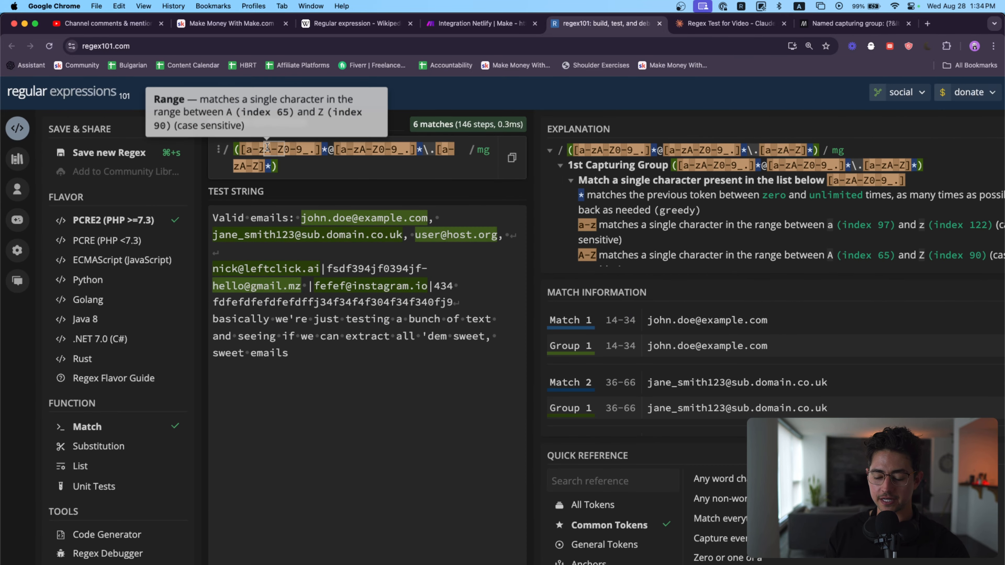
key("BackSpace")
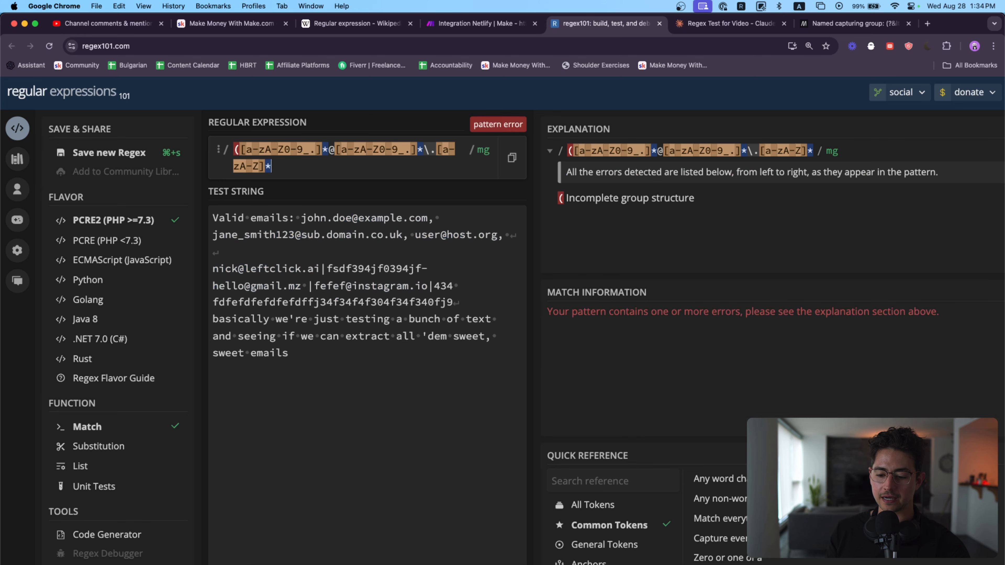
type(")")
Step: Copy the parenthesized email expression from regex101, paste it over the Pattern of the Emails Text parser in Make, and save
left_click_drag(306, 173, 207, 141)
key("ctrl+shift+Tab")
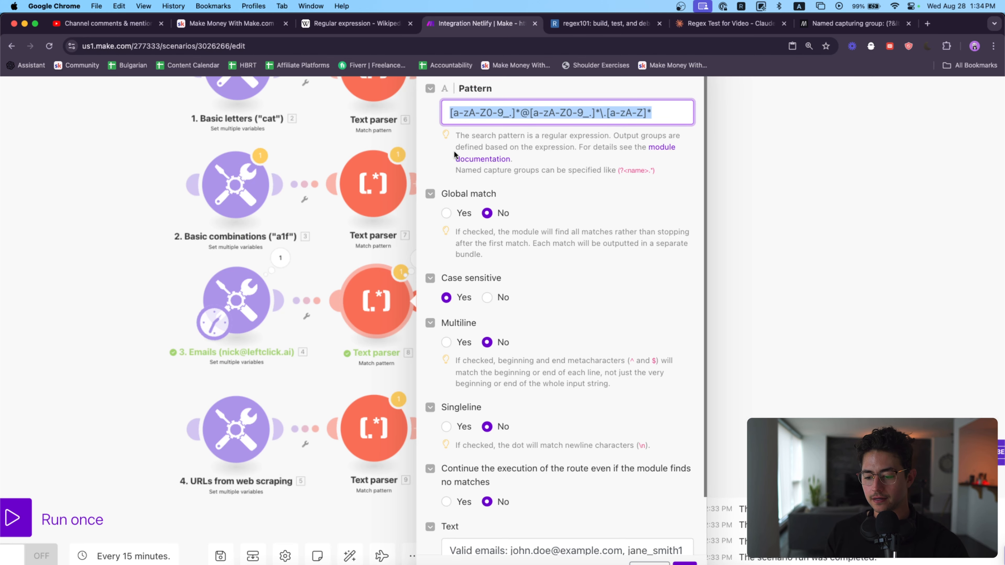
left_click(528, 112)
key("super+a")
key("super+v")
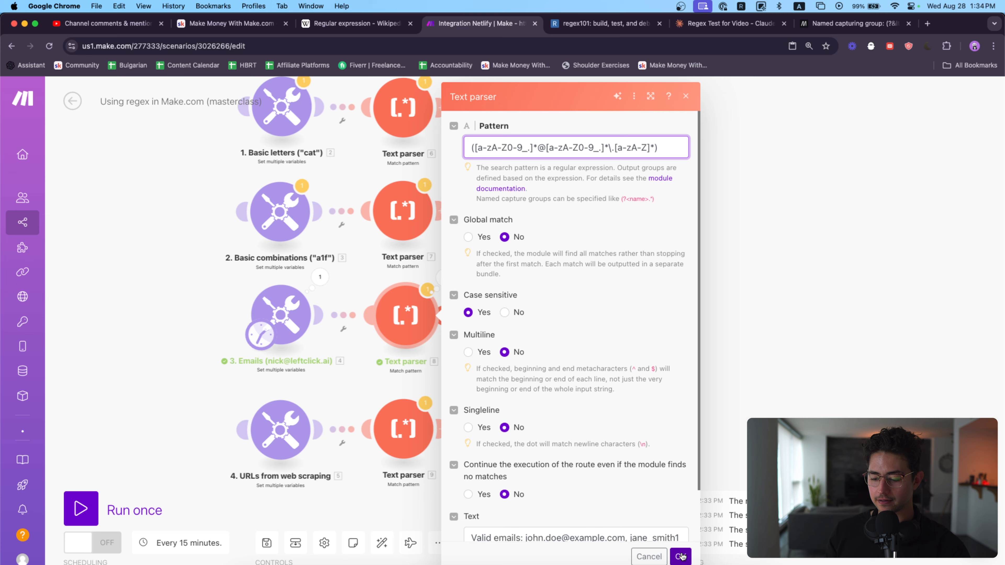
left_click(681, 556)
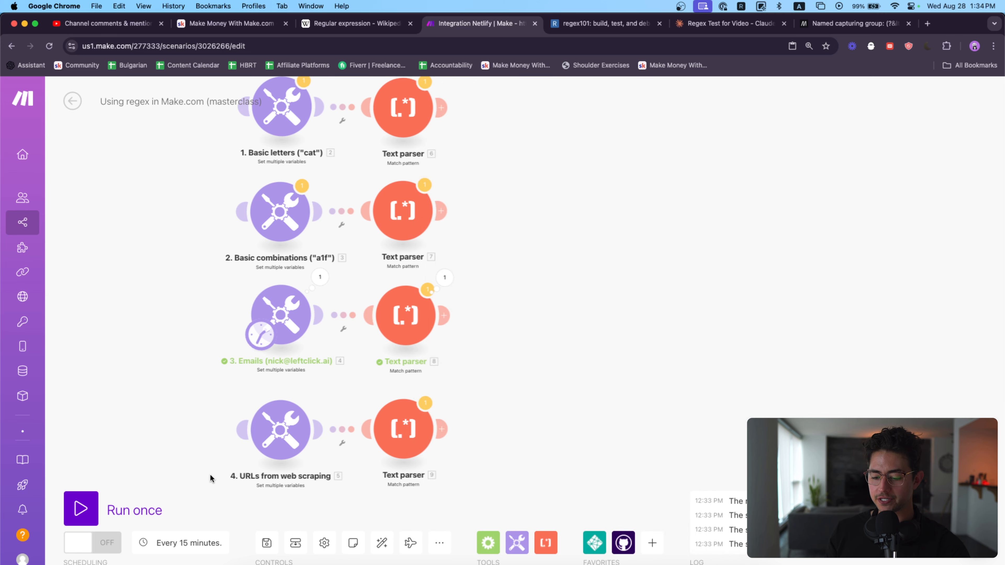
Step: Run the scenario once and inspect the $1 output of the Emails Text parser
left_click(80, 508)
left_click(480, 317)
scroll(666, 372, "up", 5)
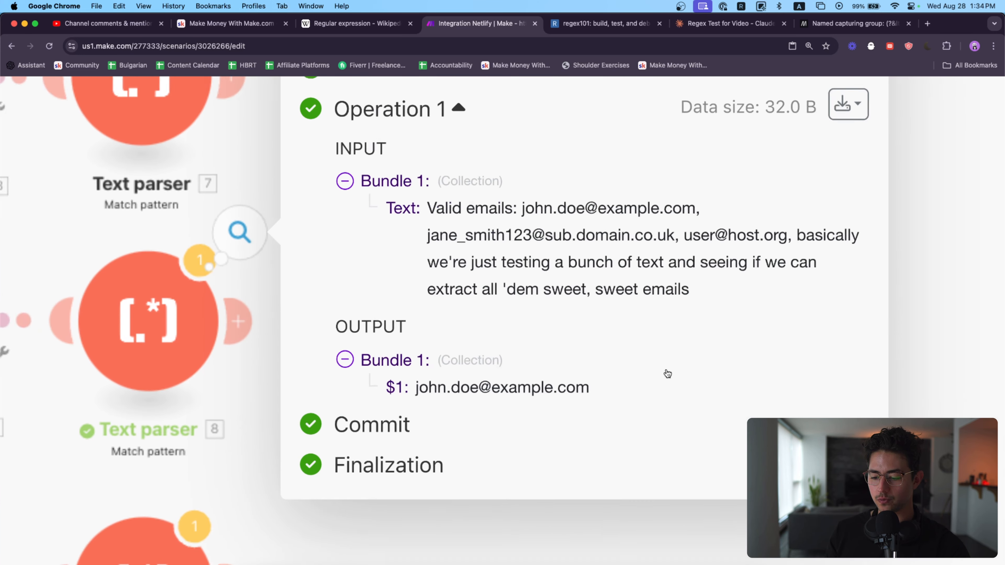
left_click_drag(634, 377, 558, 379)
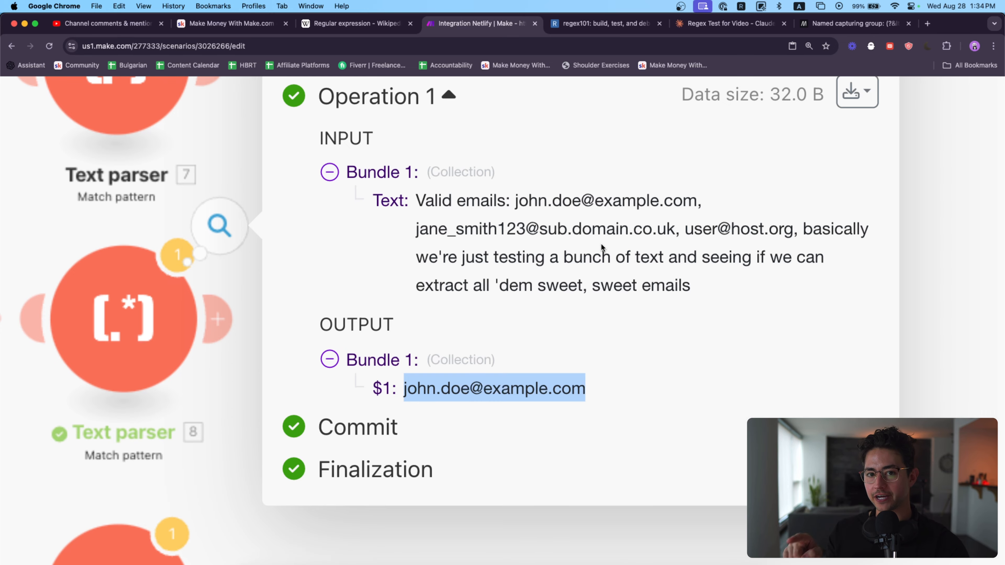
scroll(600, 246, "down", 5)
left_click(457, 301)
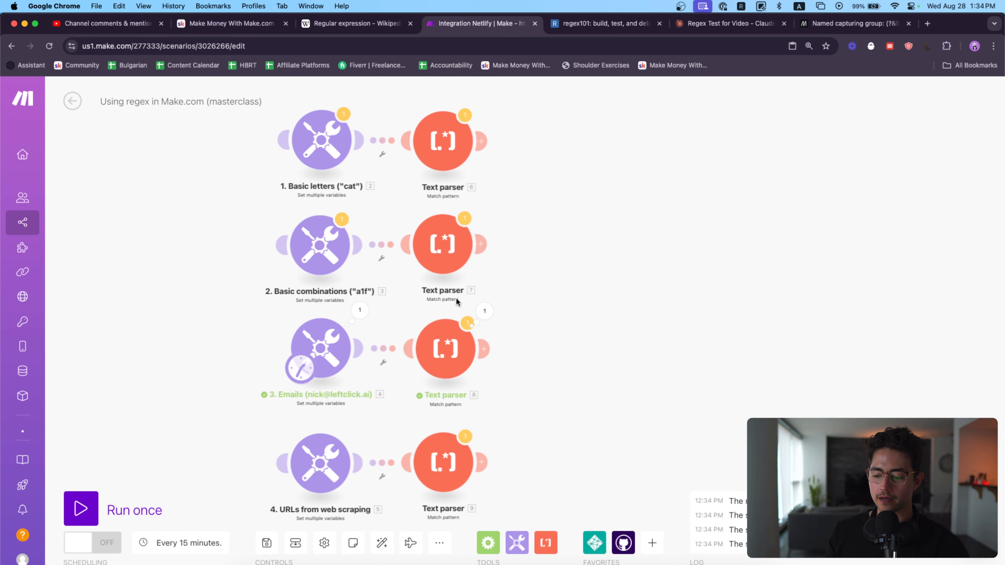
Step: Set Global match to Yes for the Emails Text parser and save the module
left_click(454, 337)
left_click(507, 239)
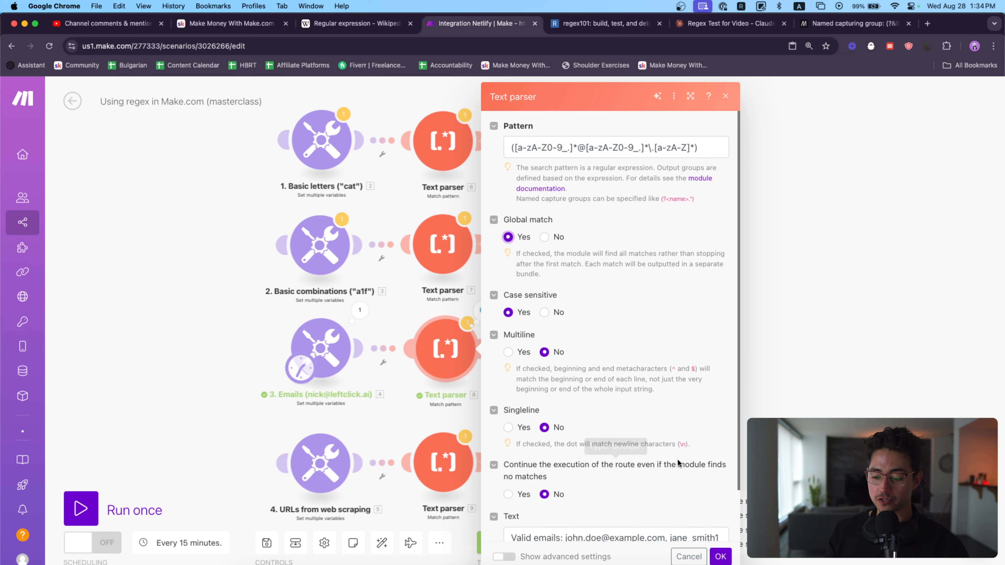
left_click(722, 556)
Step: Run the scenario once with global matching enabled and review every output bundle of the Emails Text parser
left_click(85, 514)
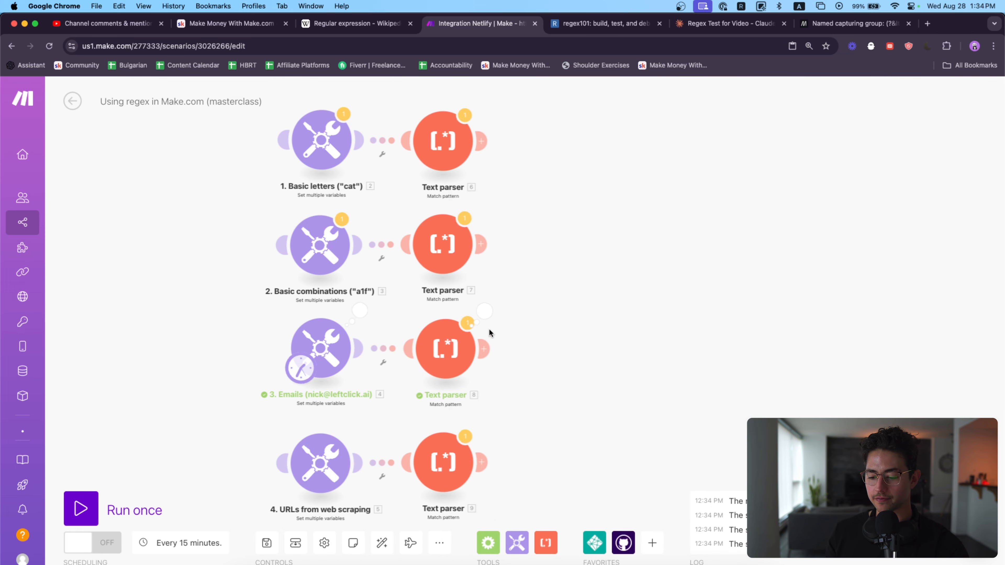
left_click(475, 322)
scroll(441, 438, "up", 5)
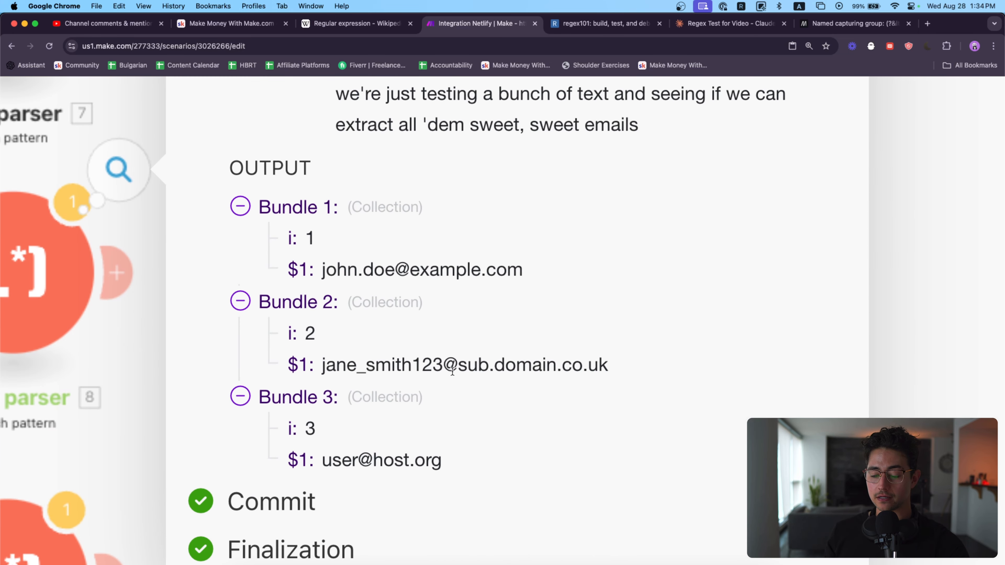
scroll(548, 420, "down", 5)
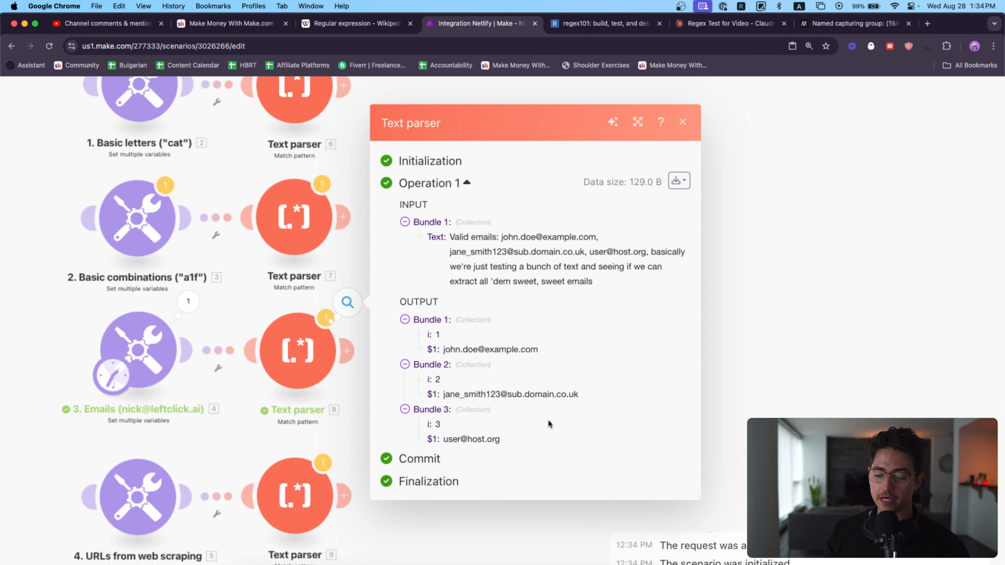
left_click(803, 400)
left_click(327, 366)
scroll(437, 309, "down", 5)
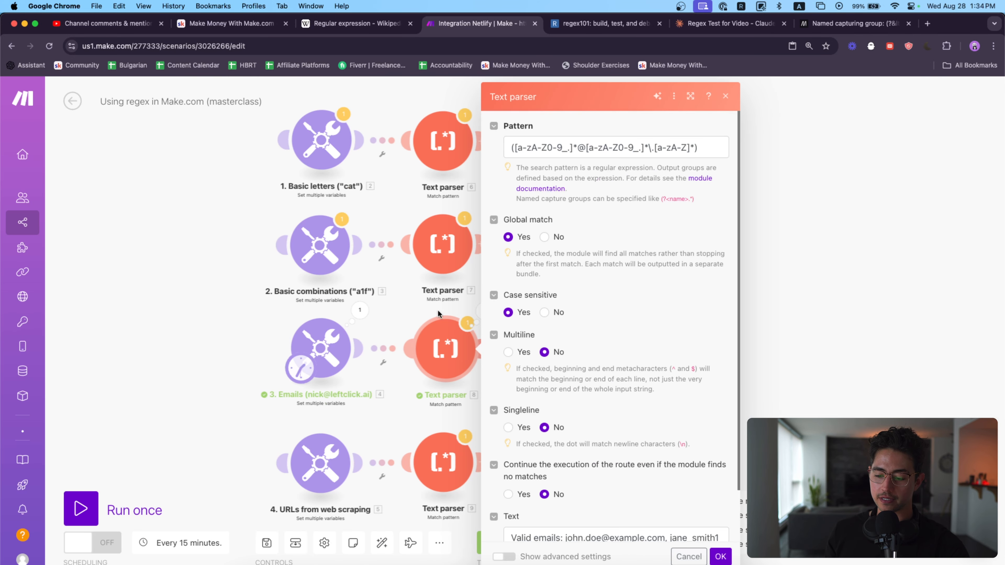
left_click(437, 309)
scroll(509, 284, "up", 2)
left_click(439, 542)
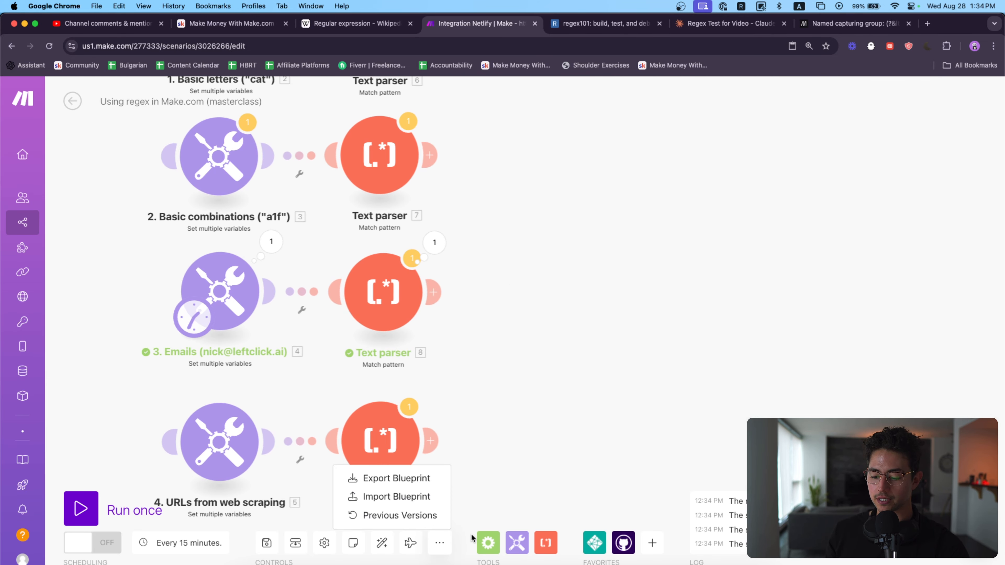
Step: Add an Array aggregator after the Emails Text parser, with Text parser - Match pattern [8] as its source module
left_click(492, 542)
type("agg")
left_click(558, 341)
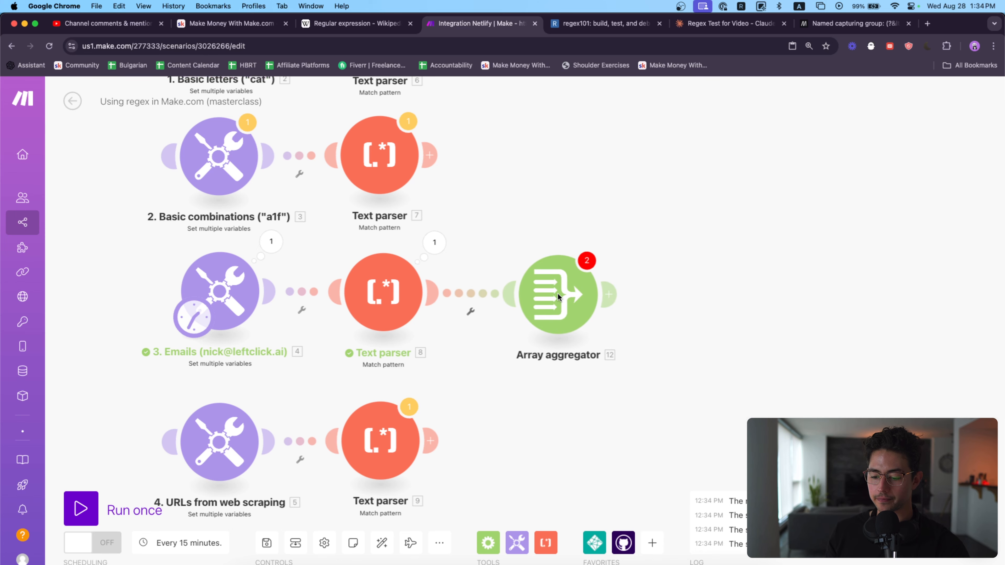
left_click(648, 192)
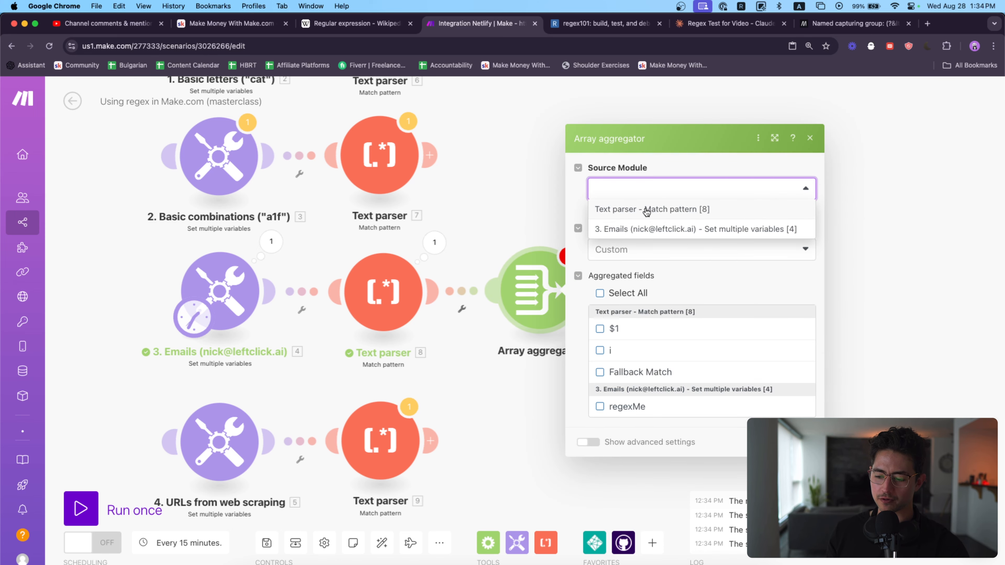
left_click(646, 210)
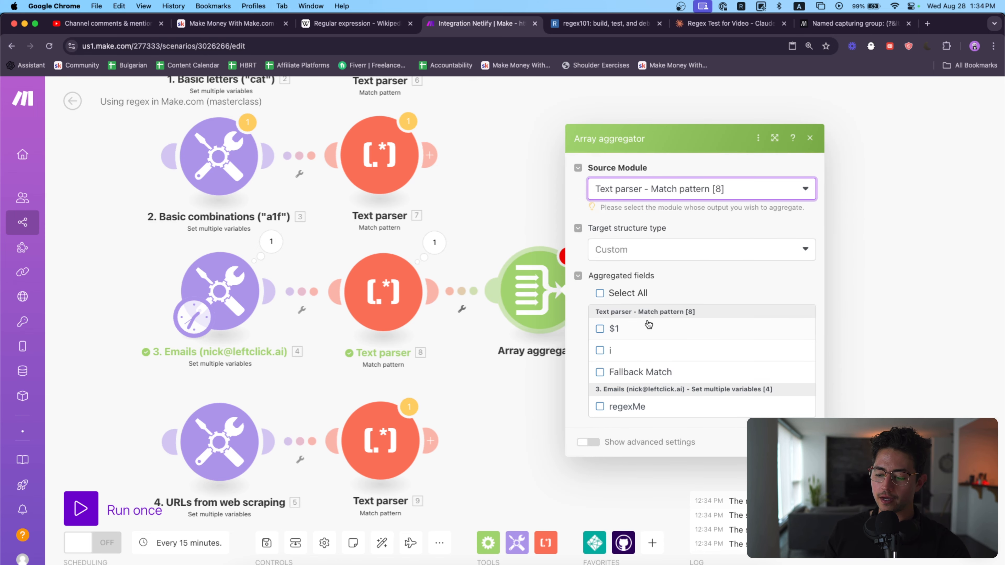
Step: Check the field names in the Emails Text parser's output bundles against the Array aggregator's settings
left_click(434, 243)
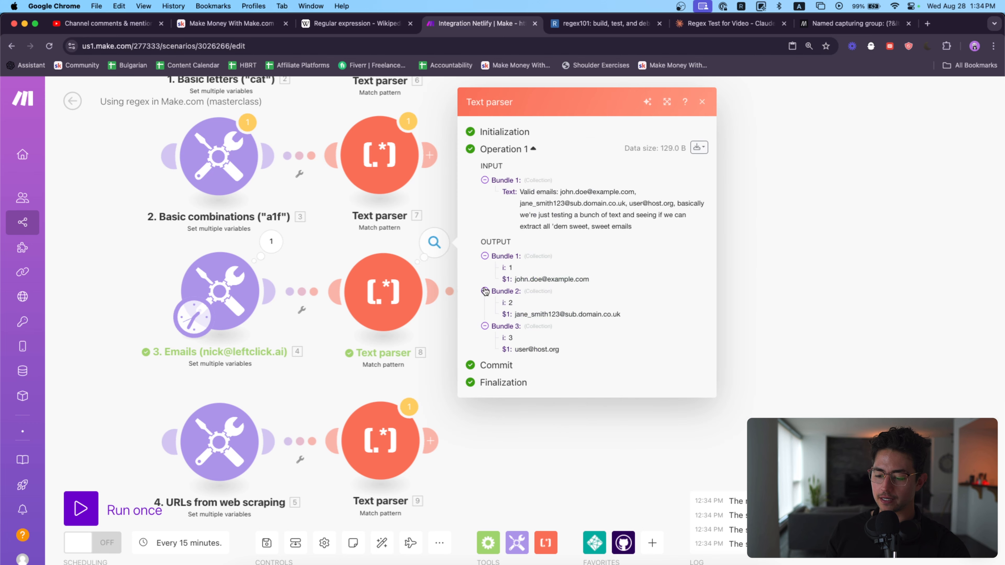
left_click(453, 318)
left_click(508, 306)
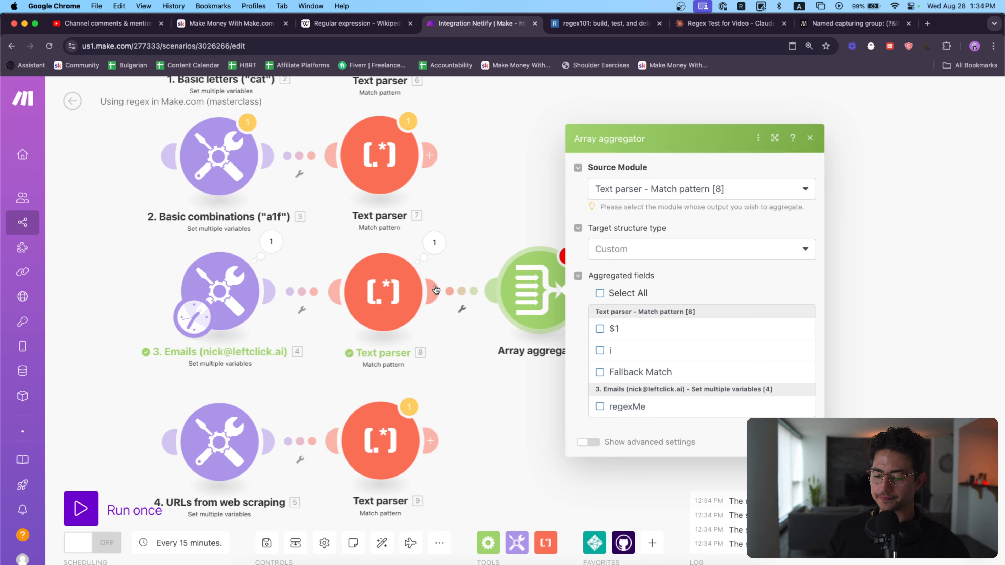
Step: Name the capturing group by inserting ?<email> after the opening parenthesis in the Emails Text parser's pattern and save
left_click(408, 291)
left_click(497, 145)
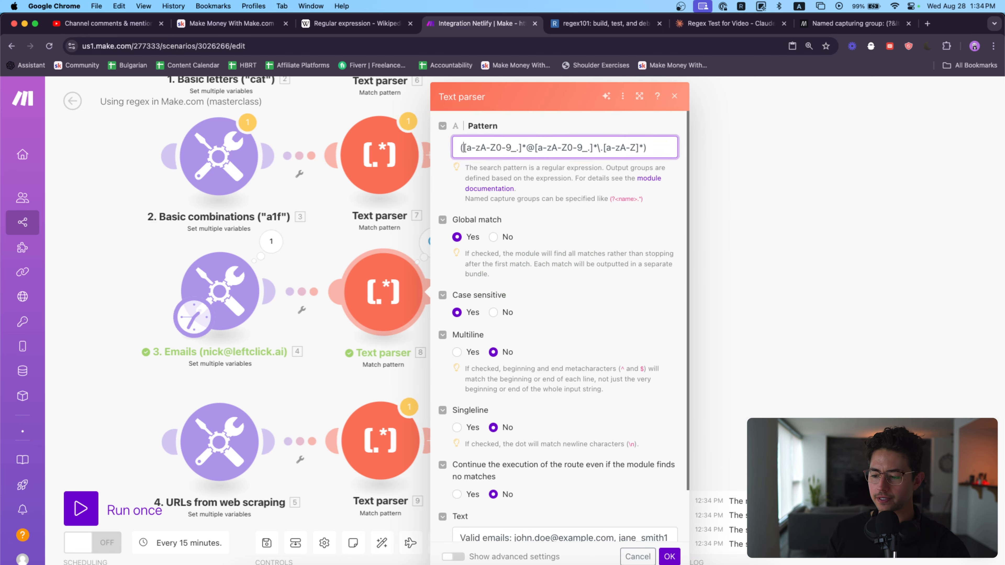
type("?<email")
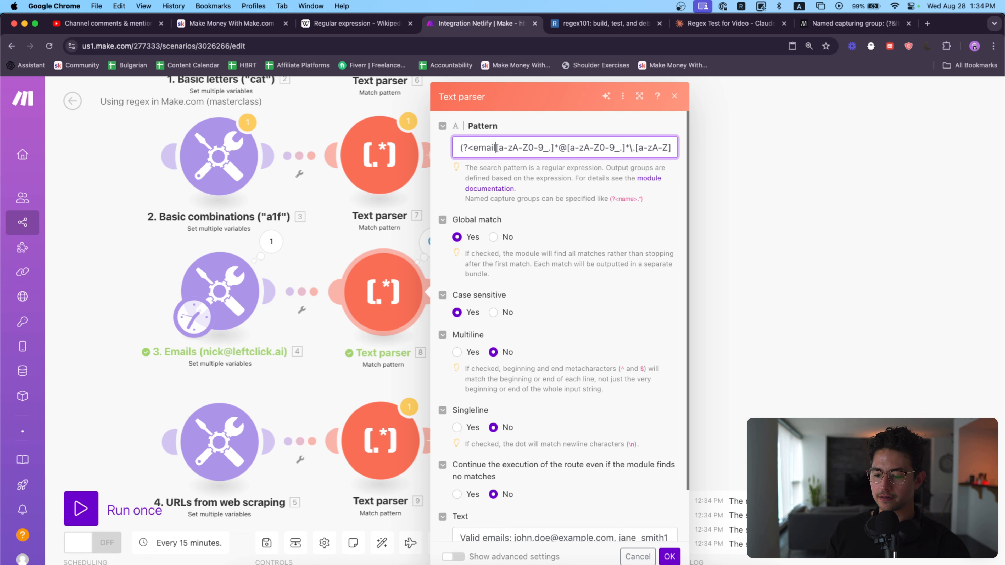
type(">")
left_click(669, 555)
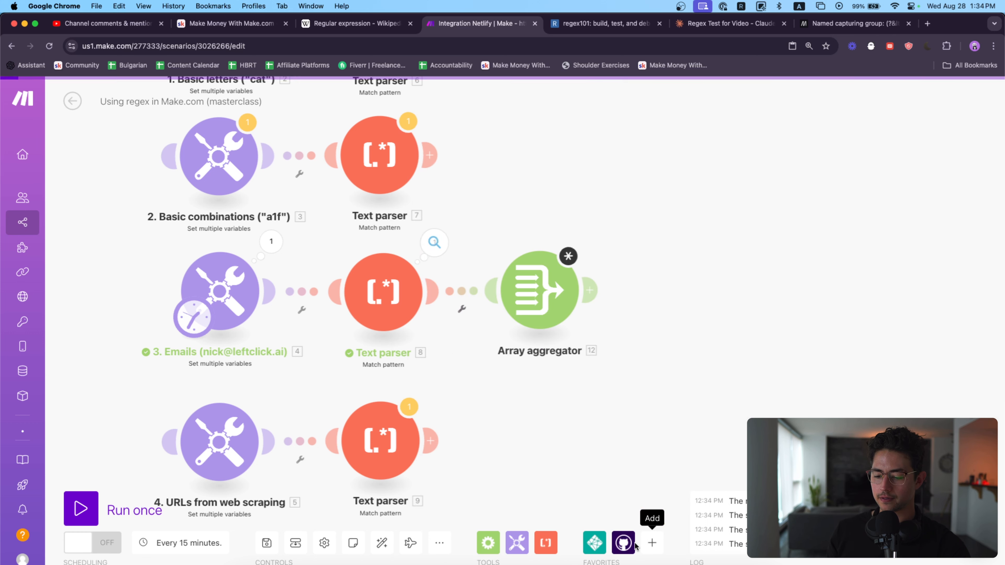
Step: Check the Array aggregator's aggregated fields, close its settings, and unlink it from the Emails Text parser
left_click(522, 286)
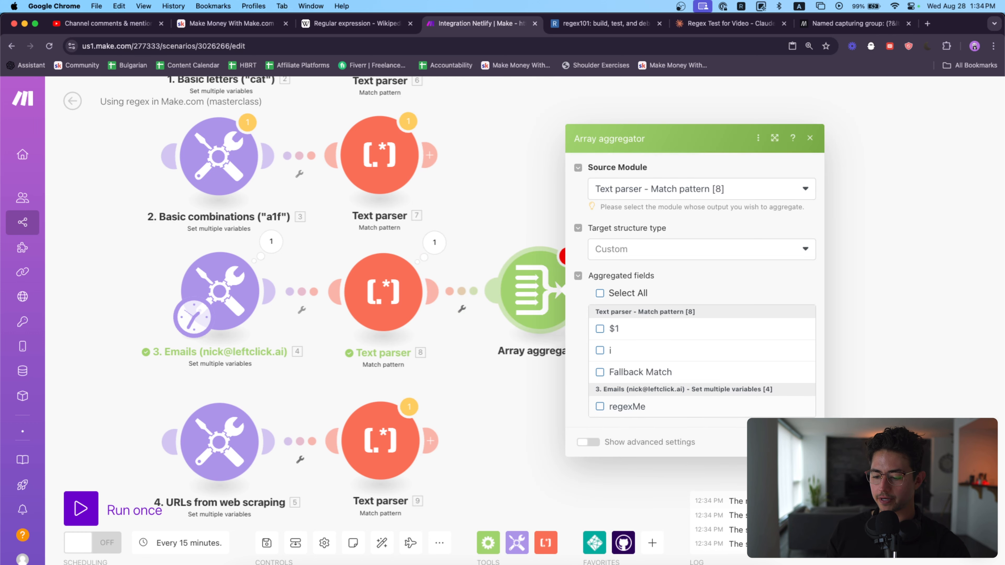
left_click(798, 442)
right_click(470, 294)
left_click(491, 321)
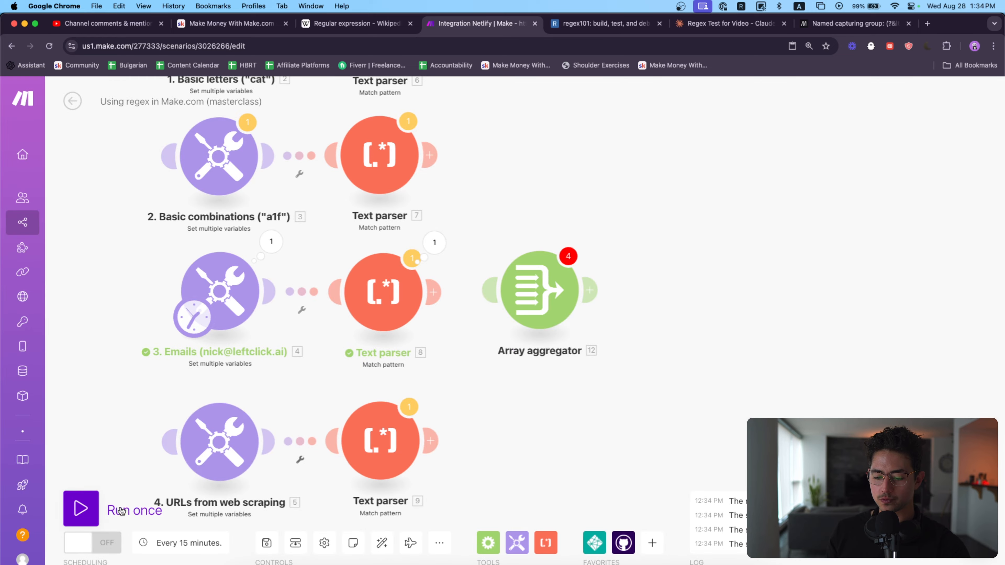
Step: Run the scenario once without the aggregator and inspect the named email field in the Text parser's output bundles
left_click(480, 312)
scroll(578, 413, "up", 5)
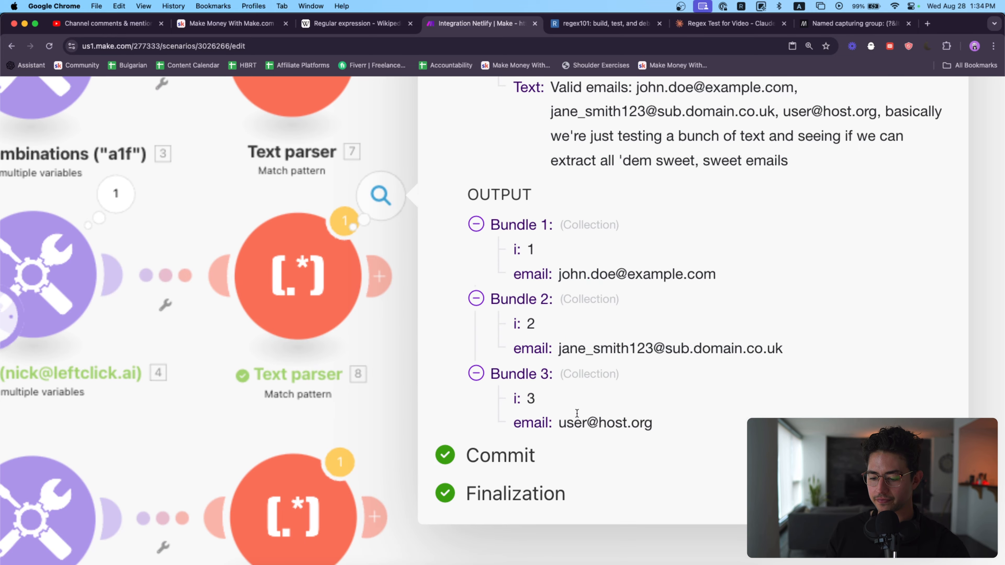
double_click(530, 422)
scroll(530, 422, "down", 5)
key("Escape")
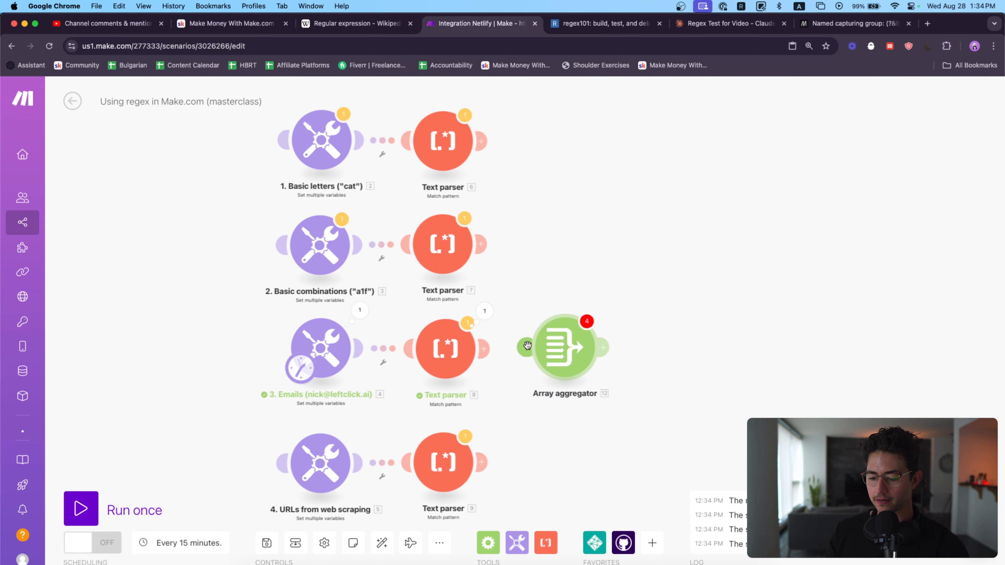
Step: Reconnect the Array aggregator to the Emails Text parser, set Text parser - Match pattern [8] as source, aggregate the email field, and save
left_click(528, 347)
left_click(573, 341)
left_click(672, 246)
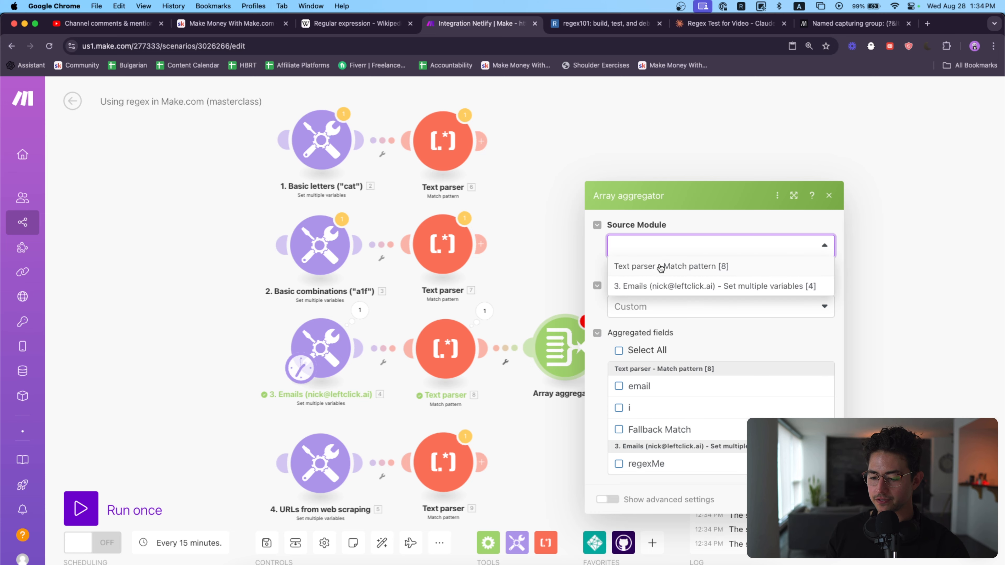
left_click(658, 265)
left_click(619, 386)
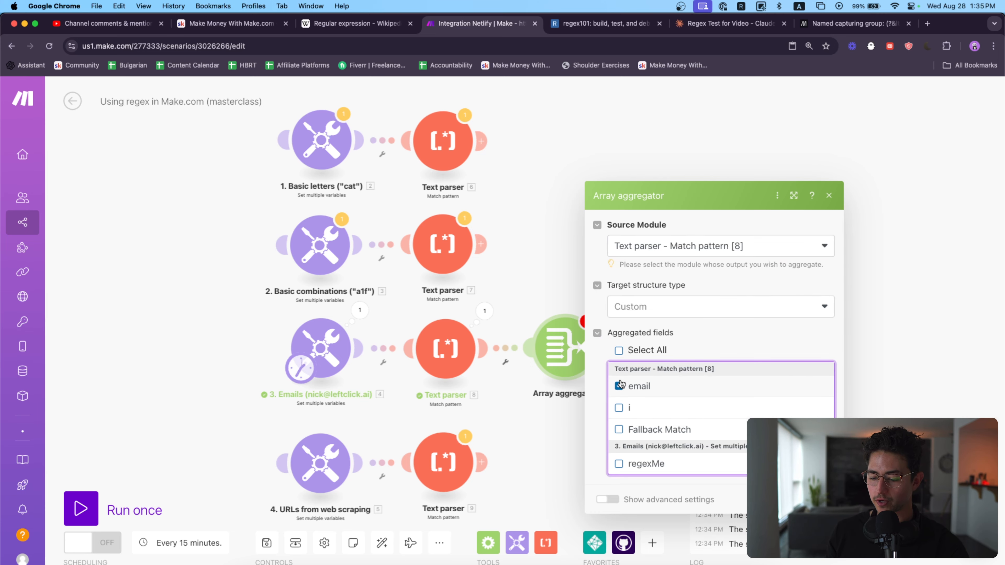
left_click(822, 500)
Step: Run the scenario once and expand all items of the Array aggregator's output array to examine the aggregated emails
left_click(135, 514)
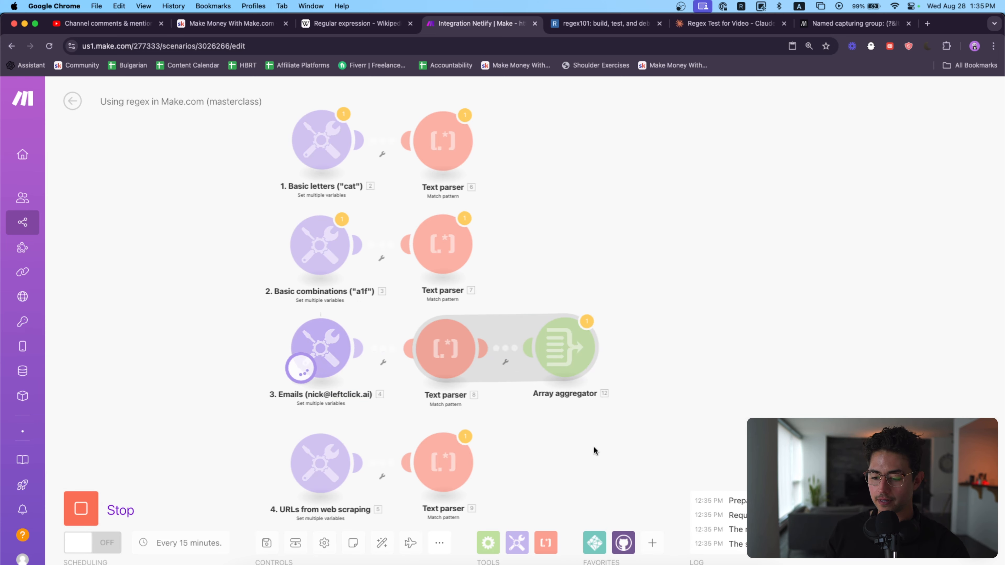
left_click_drag(640, 392, 499, 363)
left_click(462, 279)
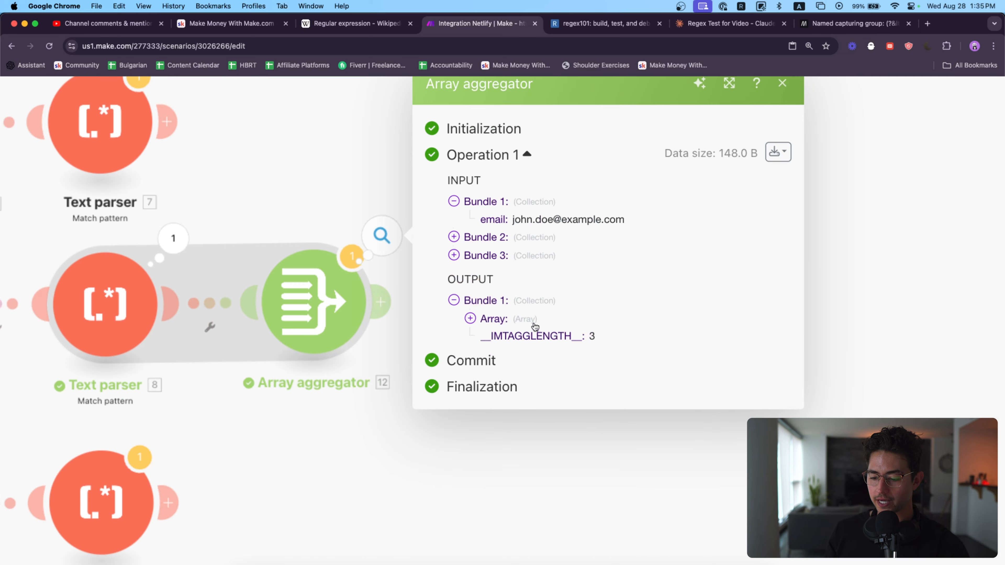
left_click(514, 310)
left_click(491, 326)
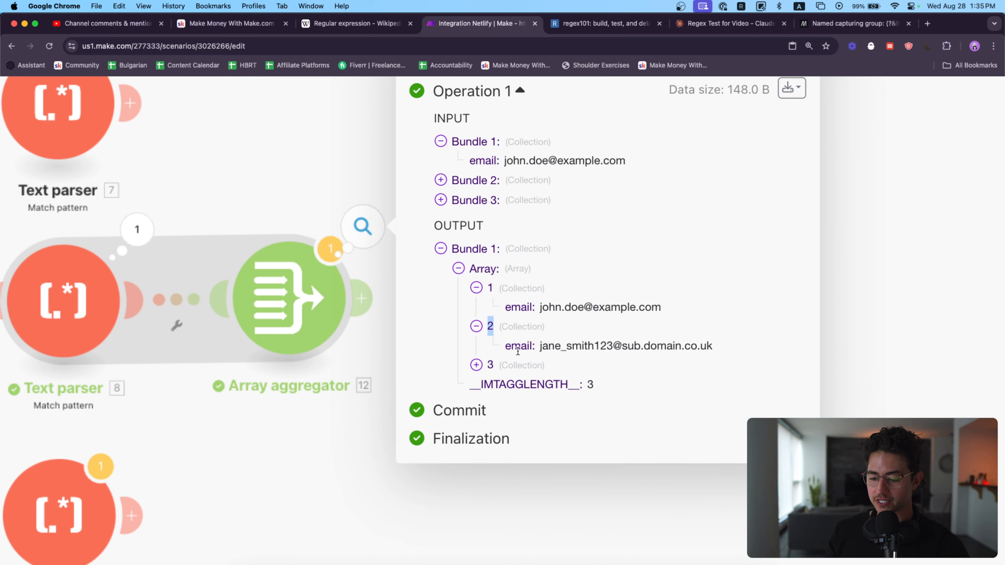
left_click(490, 356)
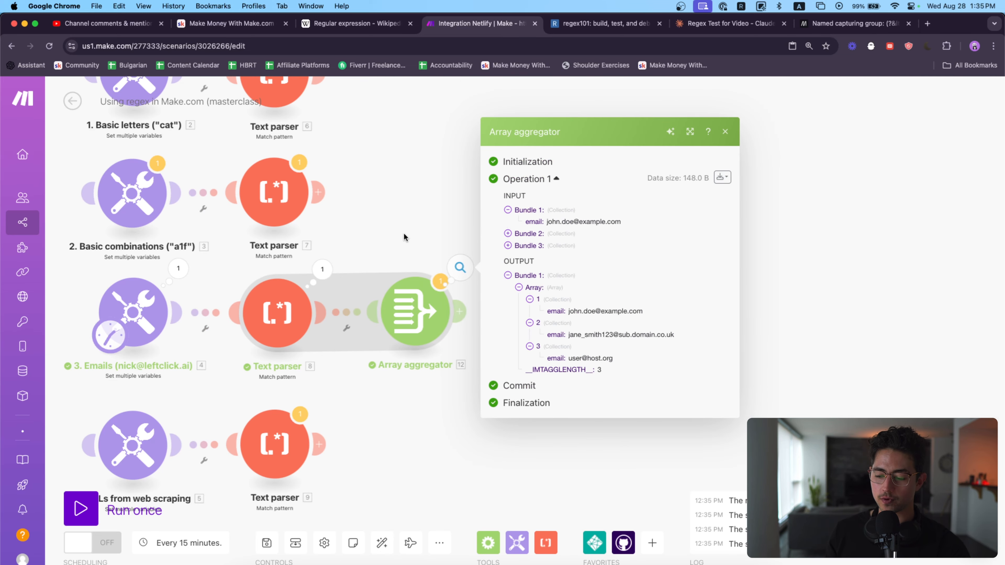
left_click(403, 230)
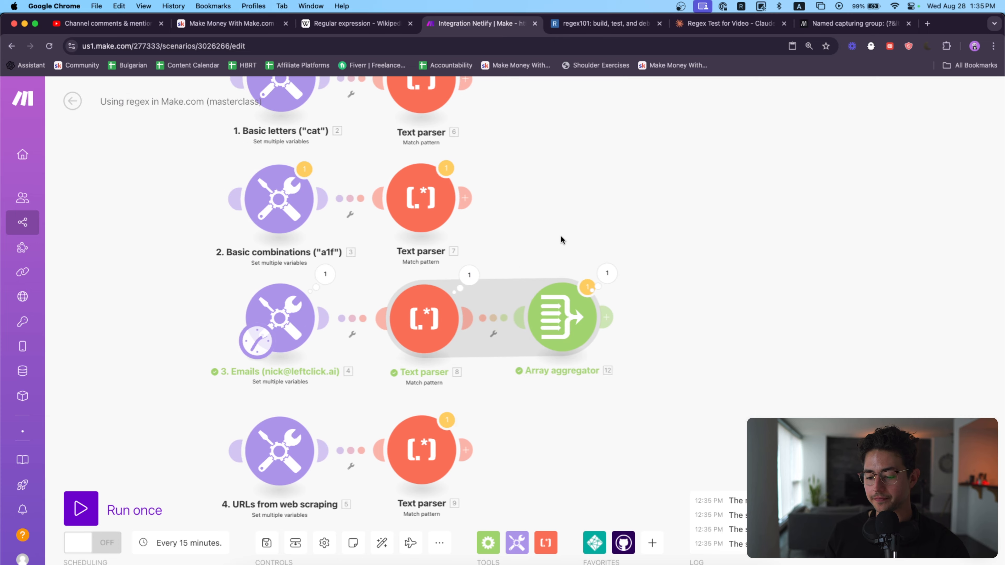
Step: Switch to regex101 and replace the whole email regular expression with .*
left_click(570, 24)
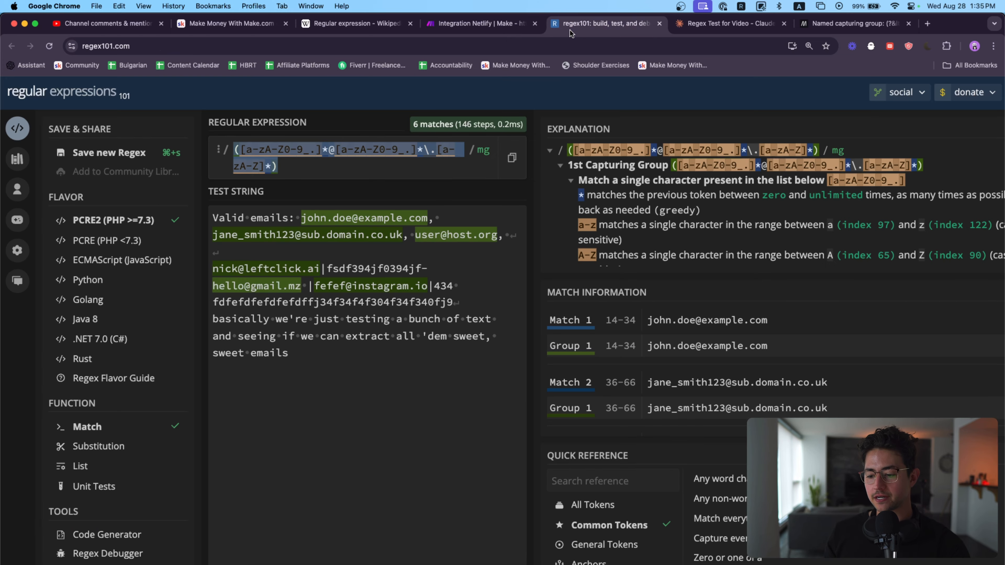
key("BackSpace")
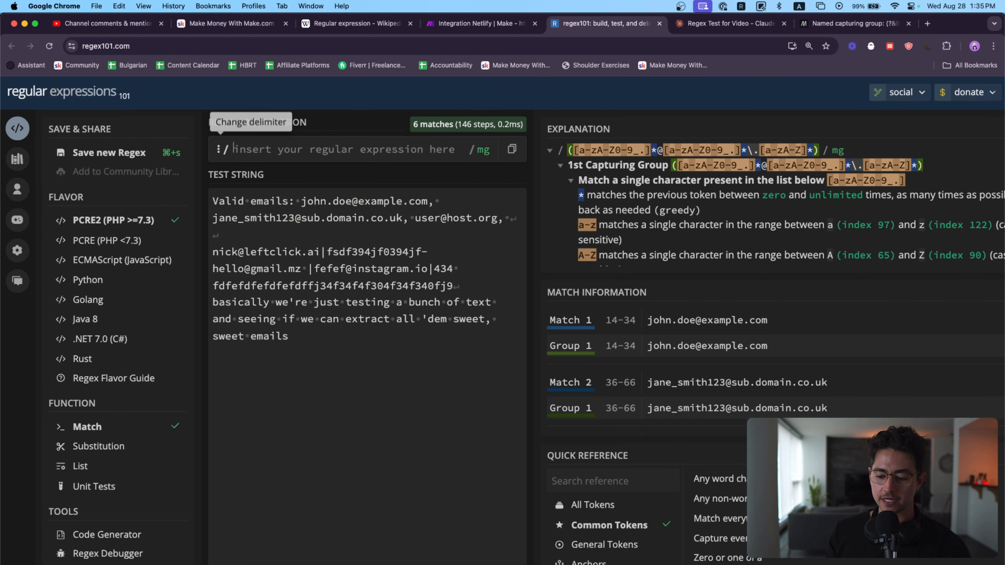
type(".")
scroll(301, 153, "up", 5)
type("*")
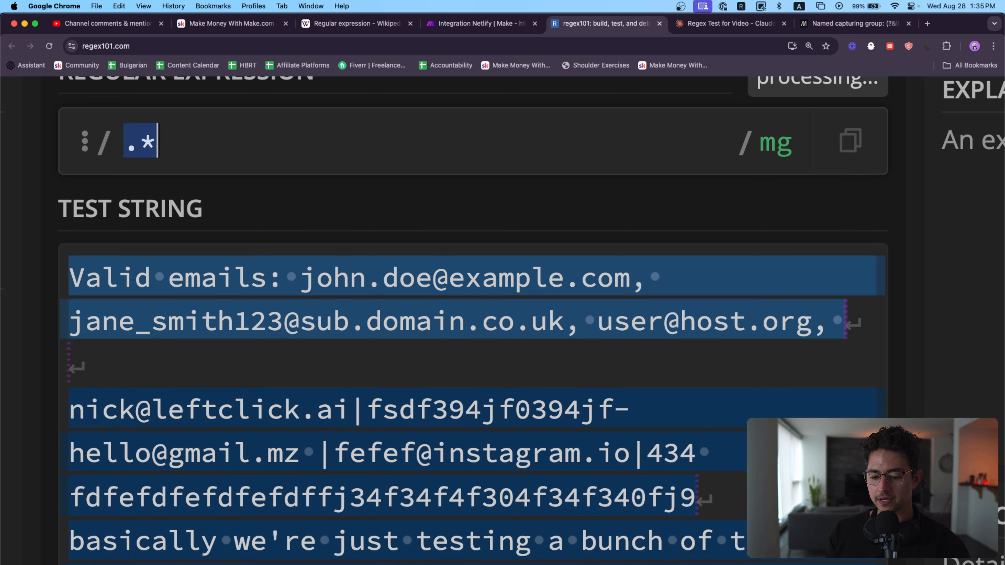
Step: Replace the regular expression with the character class [a-zA-Z]
key("super+a")
type("[")
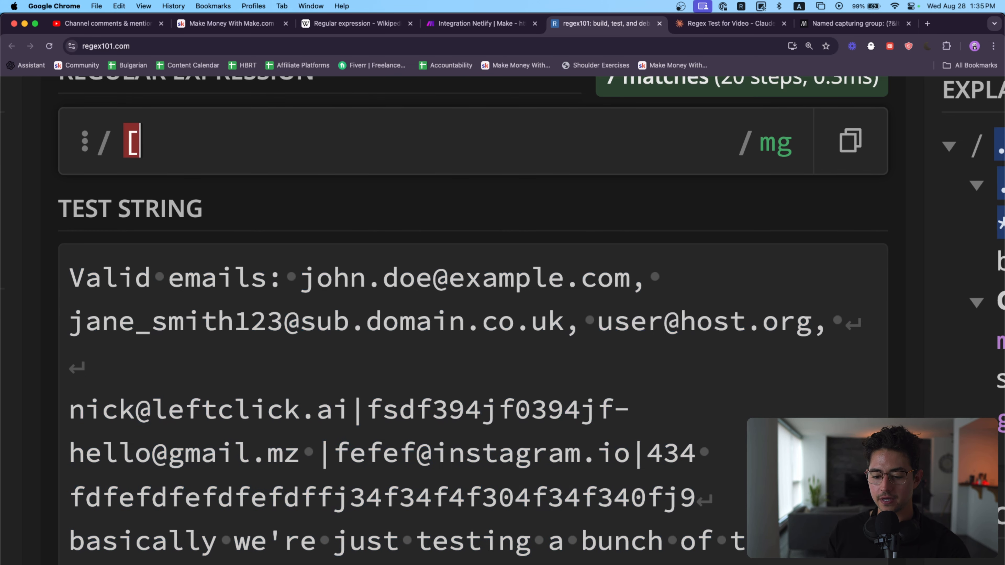
type("]")
key("Left")
type("a-z")
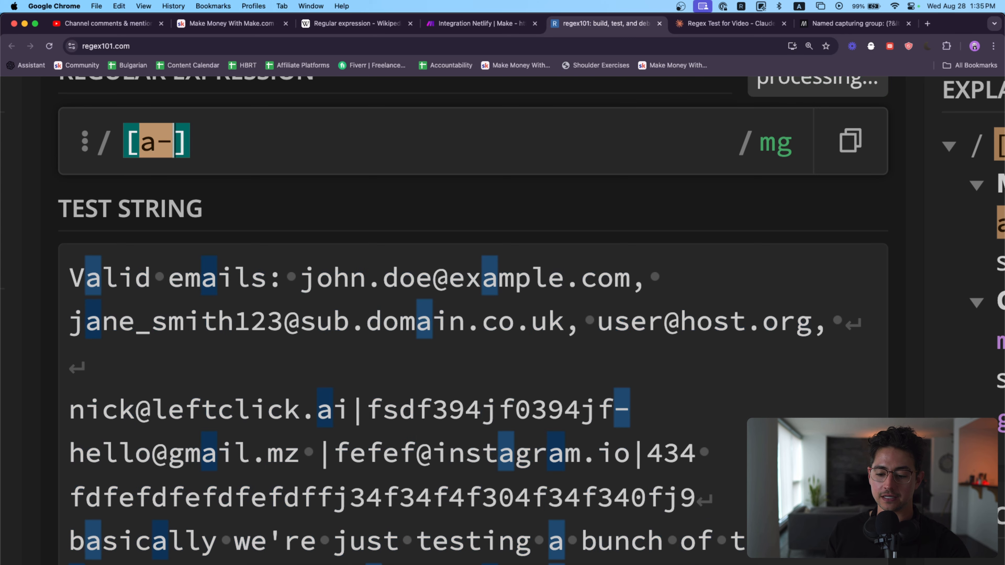
type("A-Z")
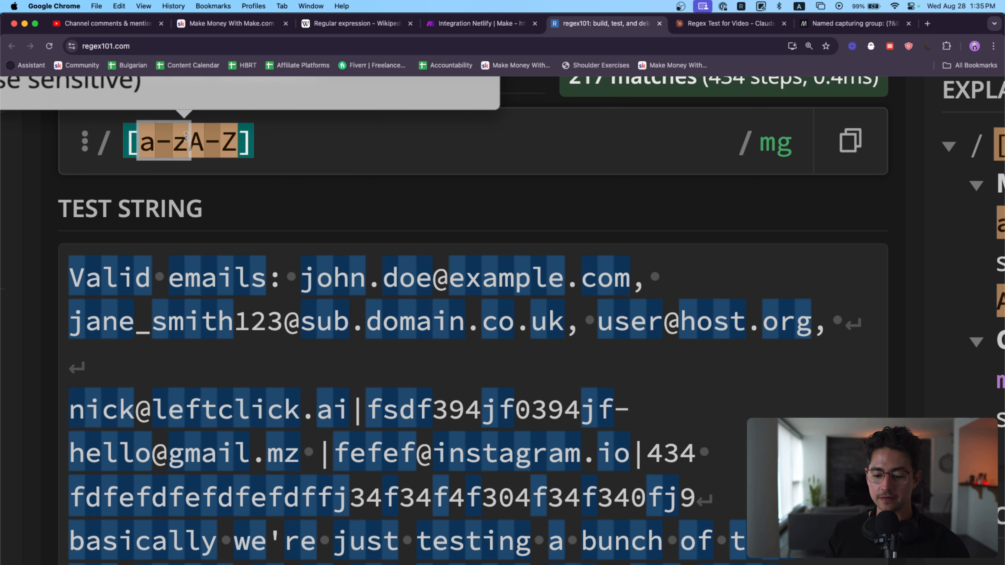
left_click_drag(140, 141, 185, 143)
scroll(231, 177, "up", 1)
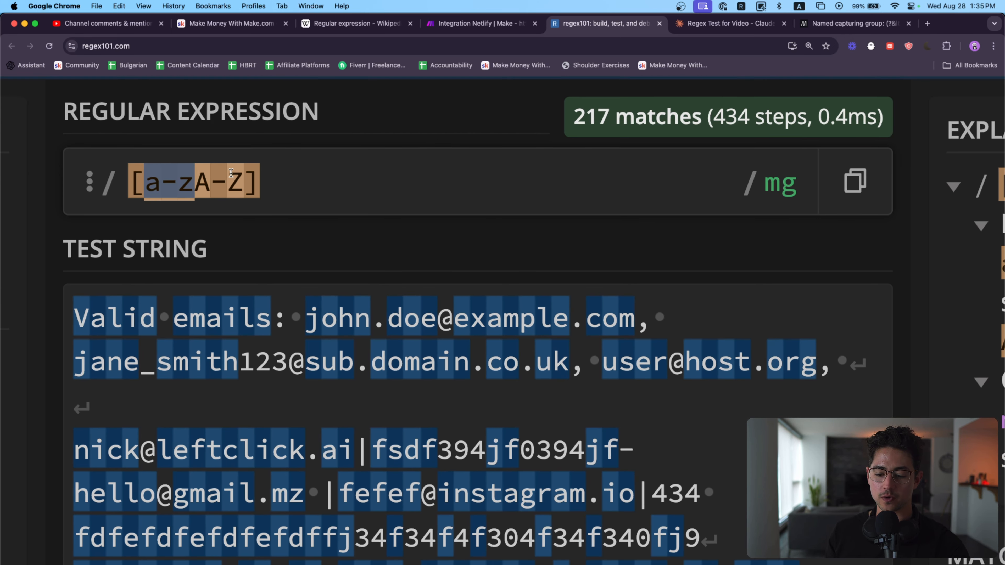
left_click(194, 182)
left_click(238, 178)
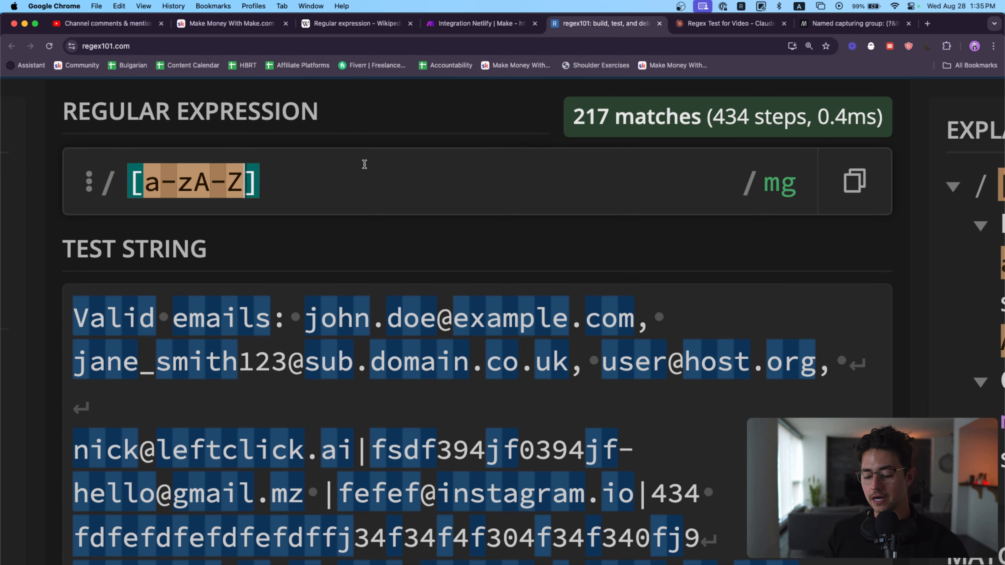
Step: Add the range 0-9 to the character class and substitute the single letter f for that range
type("0-9")
left_click_drag(293, 180, 245, 180)
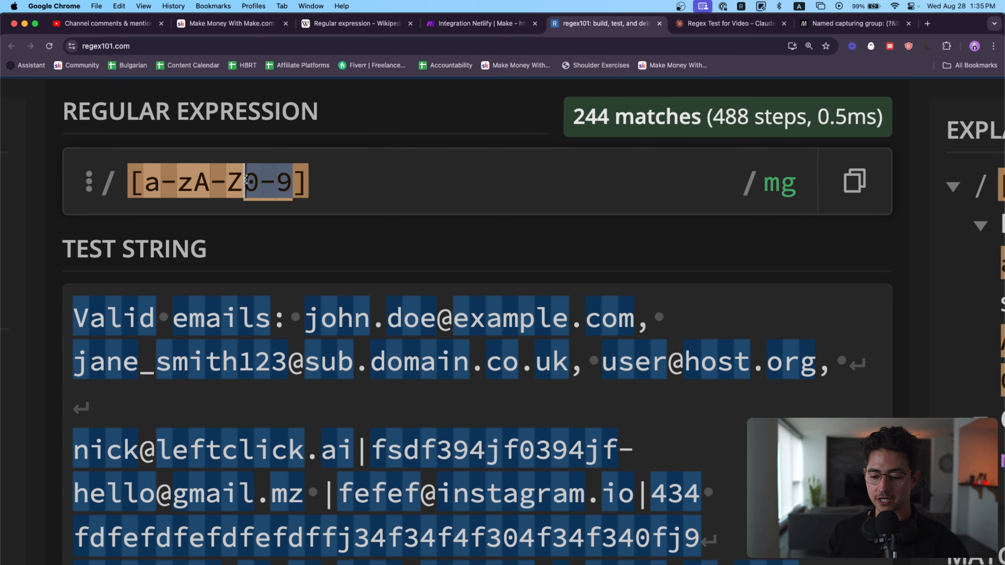
type("f")
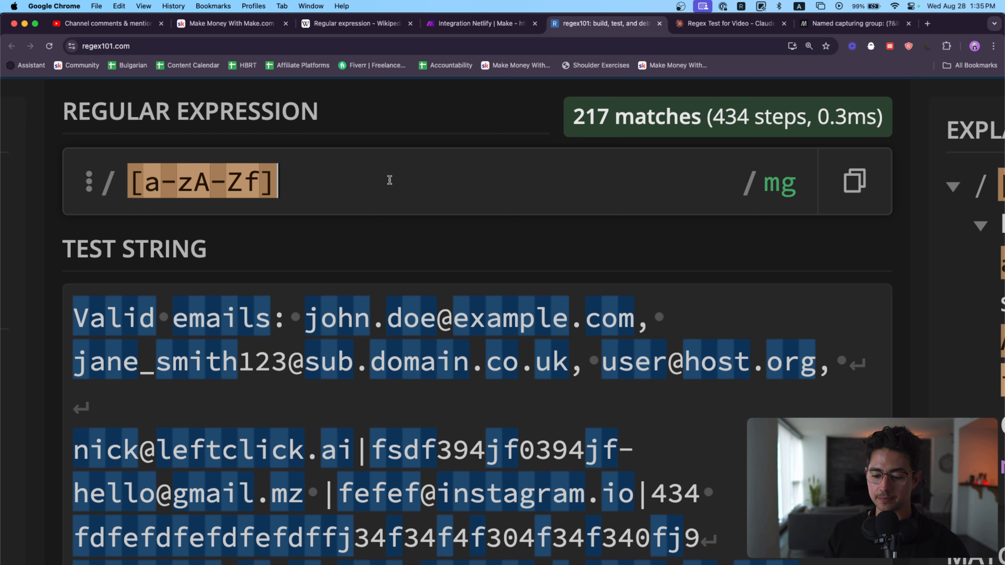
Step: Replace the whole regular expression with [abcd|efgh]
key("super+a")
key("BackSpace")
type("[abc")
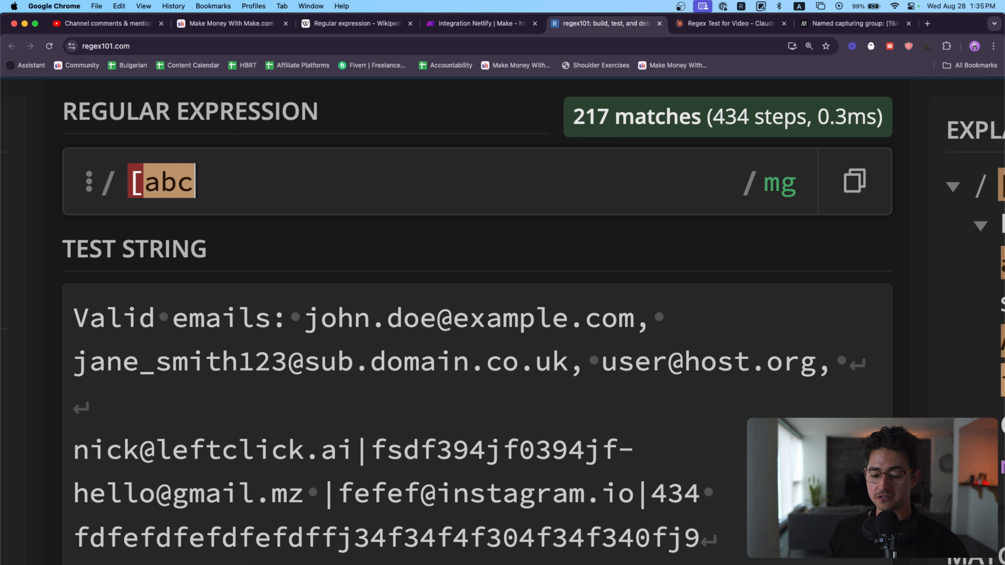
type("d|ef")
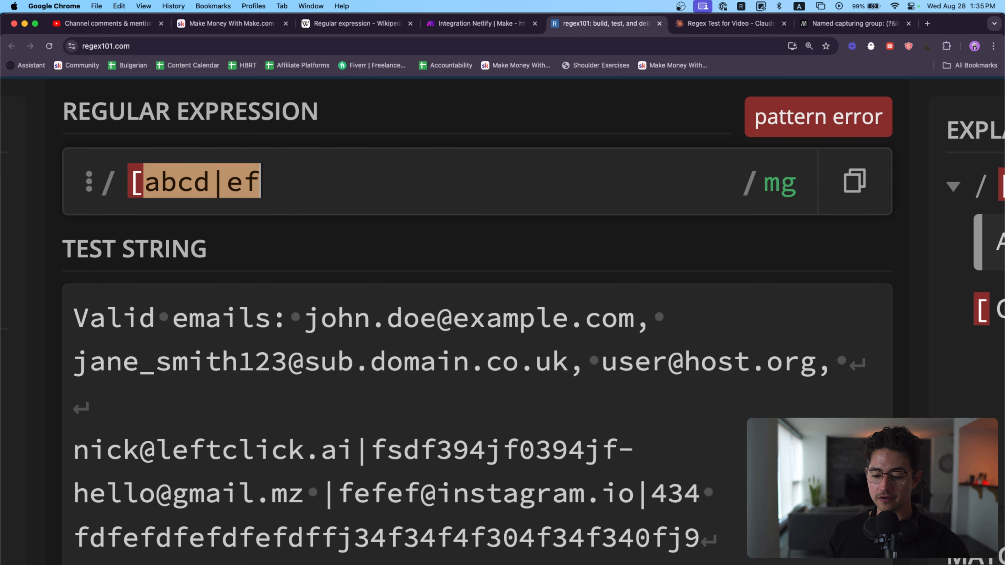
type("gh]")
Step: Replace the test string with "abcd efgh" and change its last letter to e to try the [abcd|efgh] expression
left_click(416, 340)
key("super+a")
type("ab")
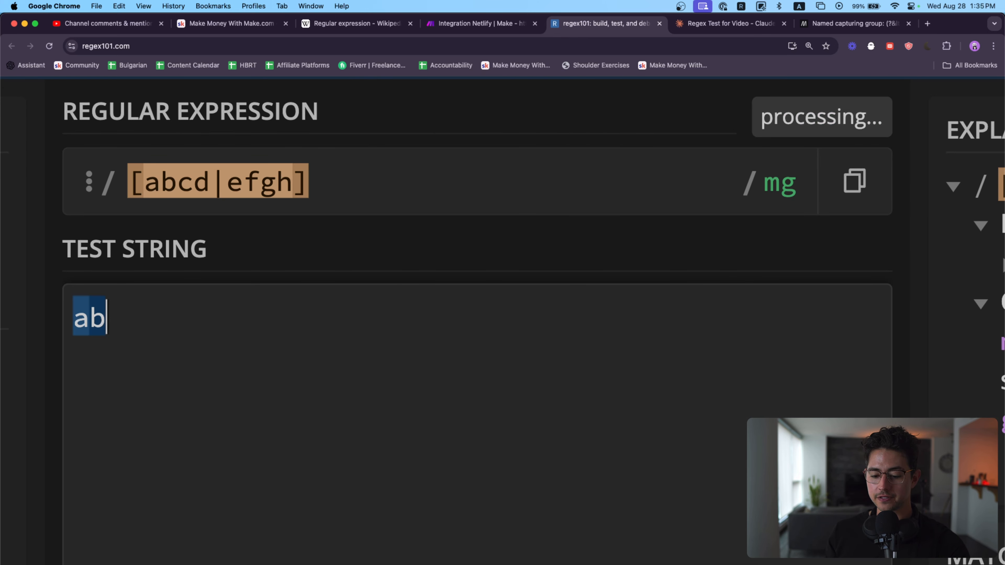
type("cd efgh")
scroll(514, 474, "down", 1)
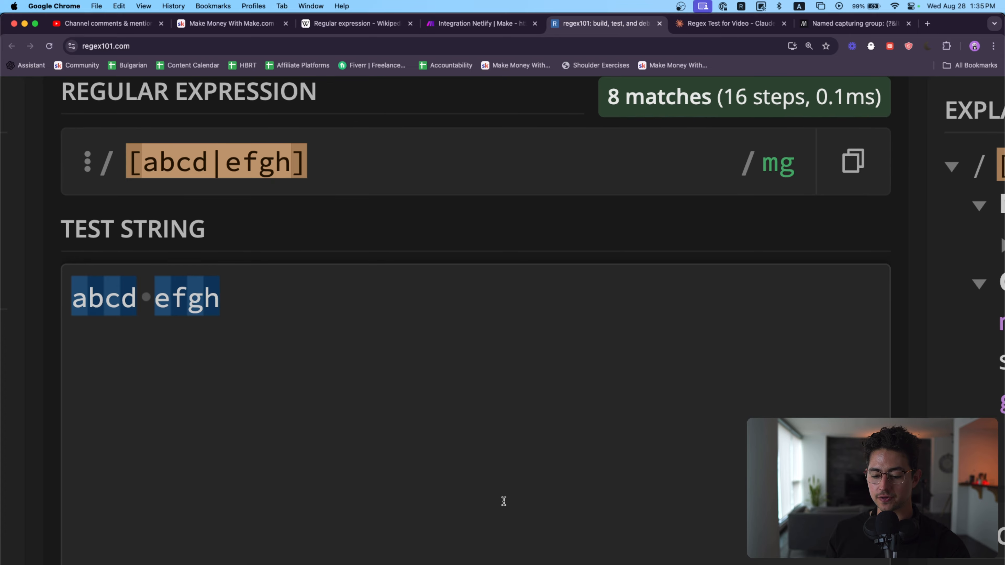
key("BackSpace")
type("e")
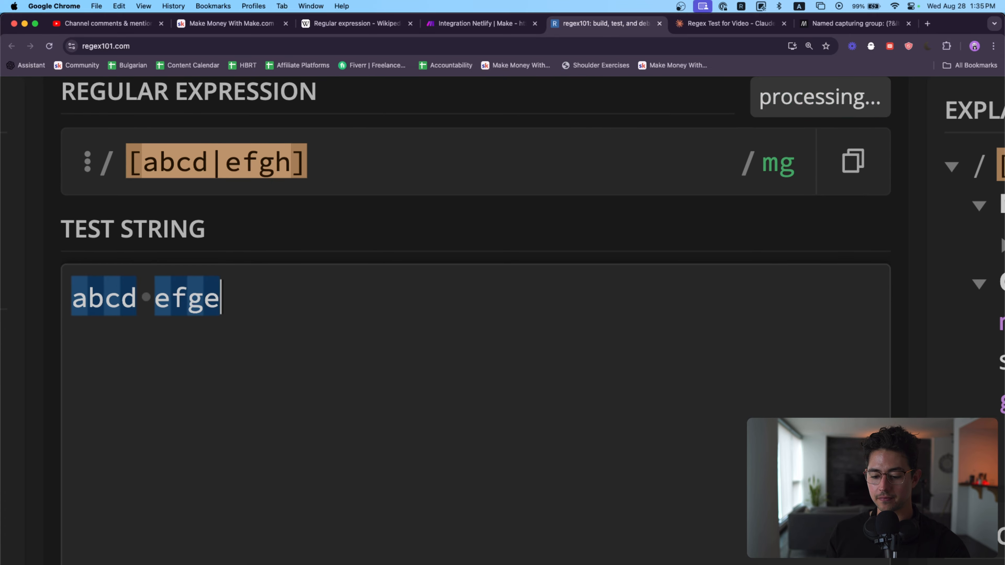
scroll(331, 303, "down", 5)
mouse_move(253, 171)
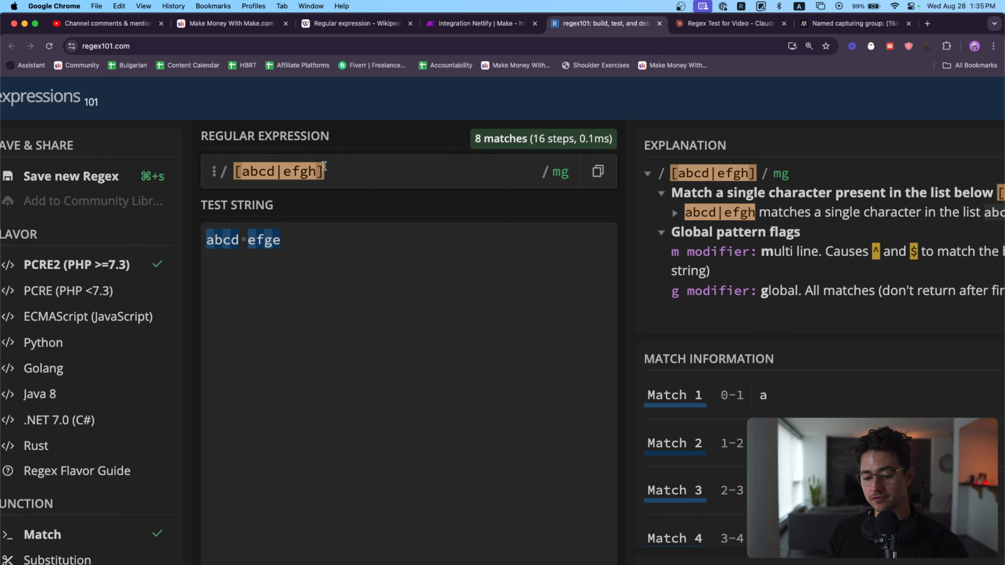
Step: Clear both the test string and the regular expression
left_click(345, 266)
key("super+a")
key("BackSpace")
left_click(349, 169)
key("super+a")
key("BackSpace")
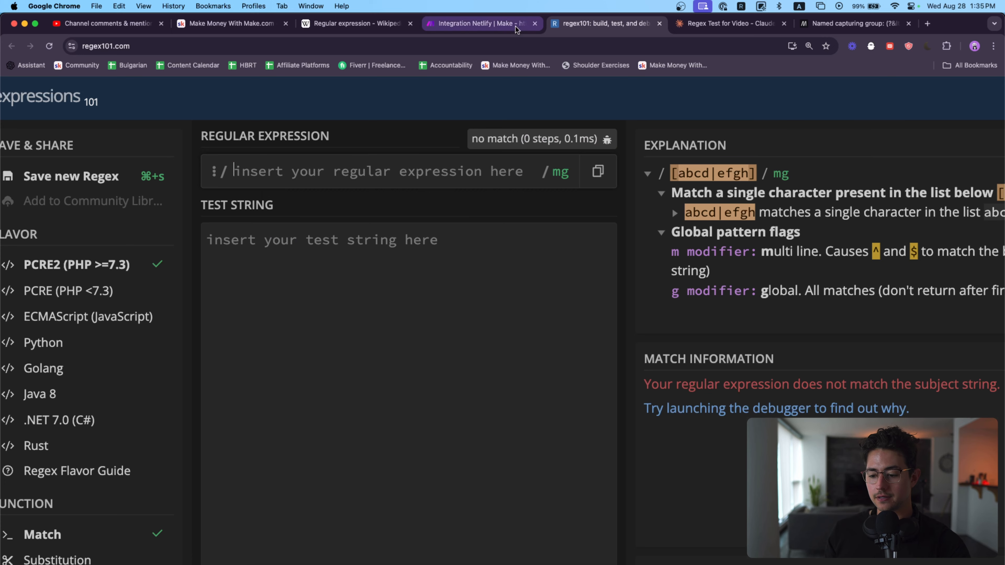
Step: Switch to Make.com and move the scenario's starting trigger from the Emails module to the URLs from web scraping module
left_click(515, 27)
scroll(606, 123, "down", 5)
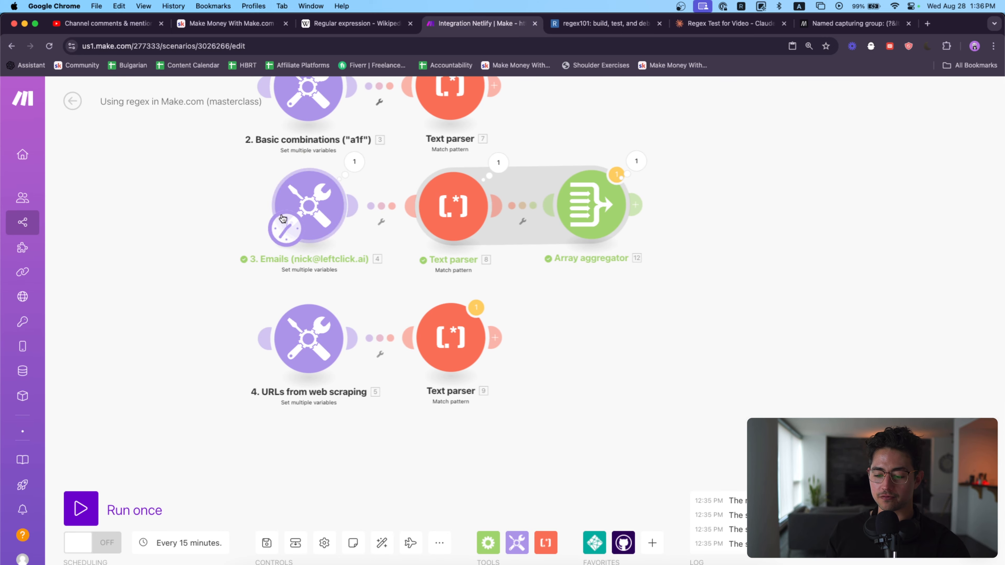
left_click_drag(283, 221, 289, 332)
left_click_drag(347, 293, 381, 248)
scroll(381, 253, "up", 1)
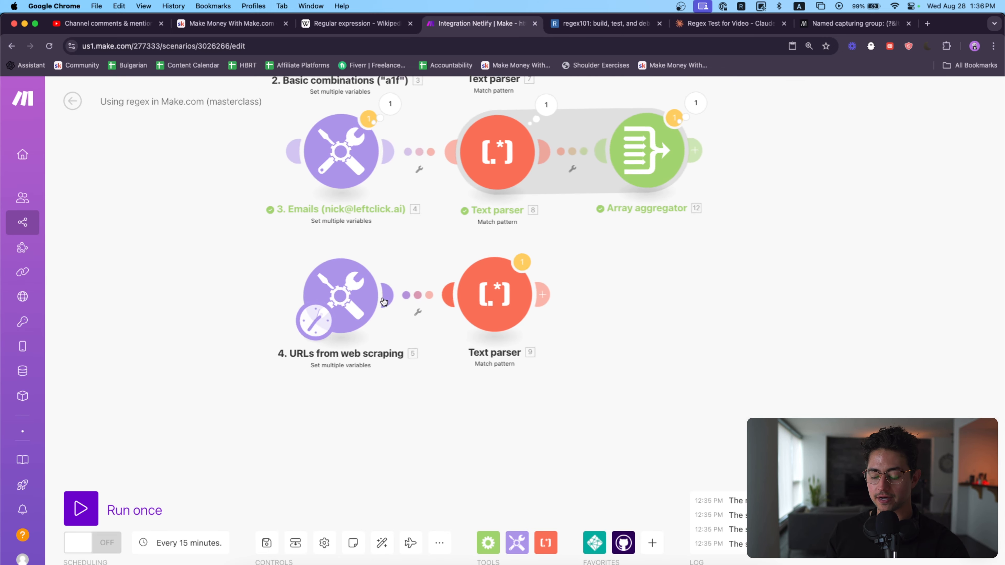
left_click(384, 302)
left_click(455, 300)
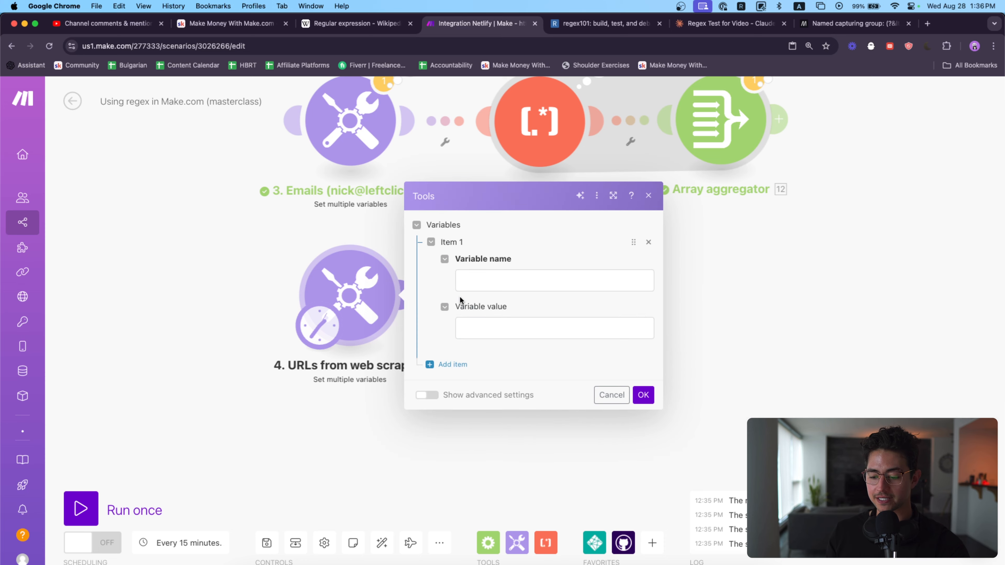
left_click(648, 195)
Step: Add an HTTP "Make a request" module beside the URLs from web scraping row and make it the scenario's starting module
left_click_drag(654, 232, 790, 241)
scroll(736, 234, "down", 1)
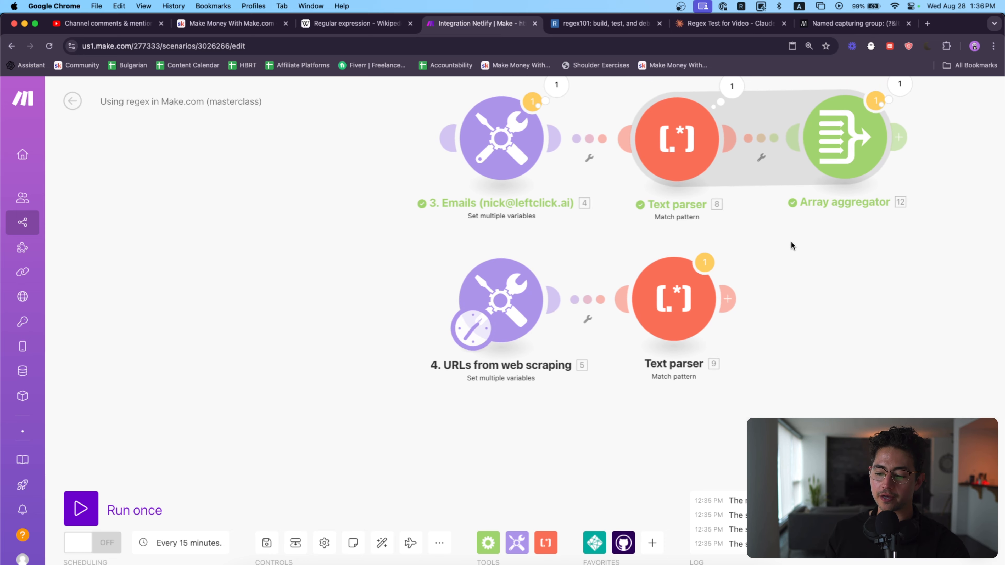
left_click_drag(410, 239, 535, 237)
left_click(652, 543)
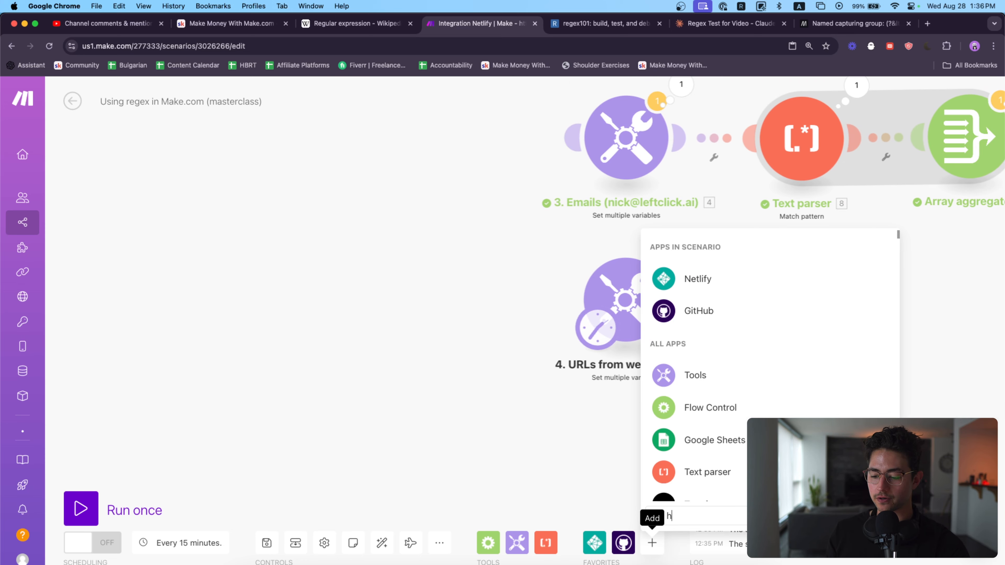
type("https")
left_click(708, 339)
scroll(736, 348, "down", 5)
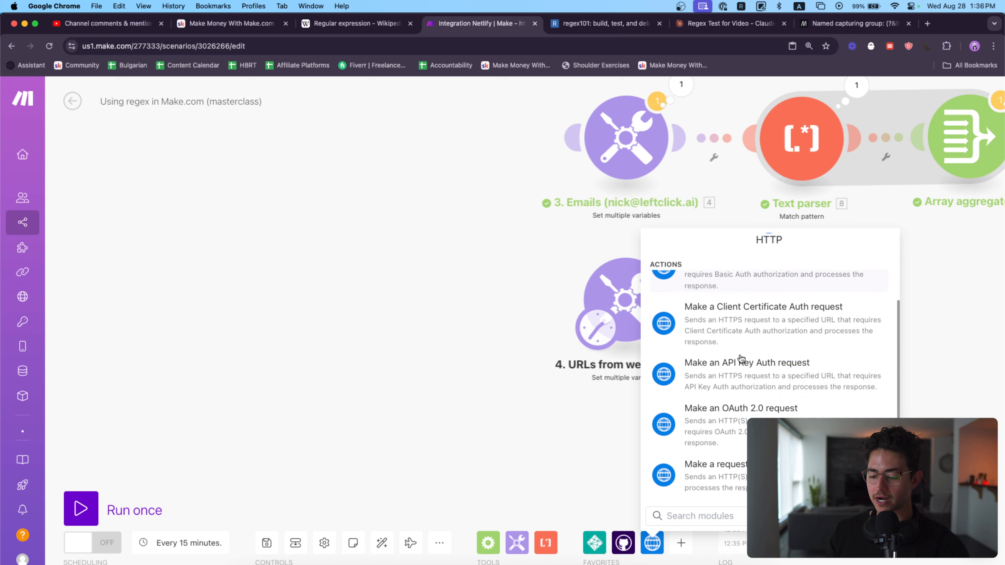
left_click(718, 460)
left_click_drag(375, 309, 299, 290)
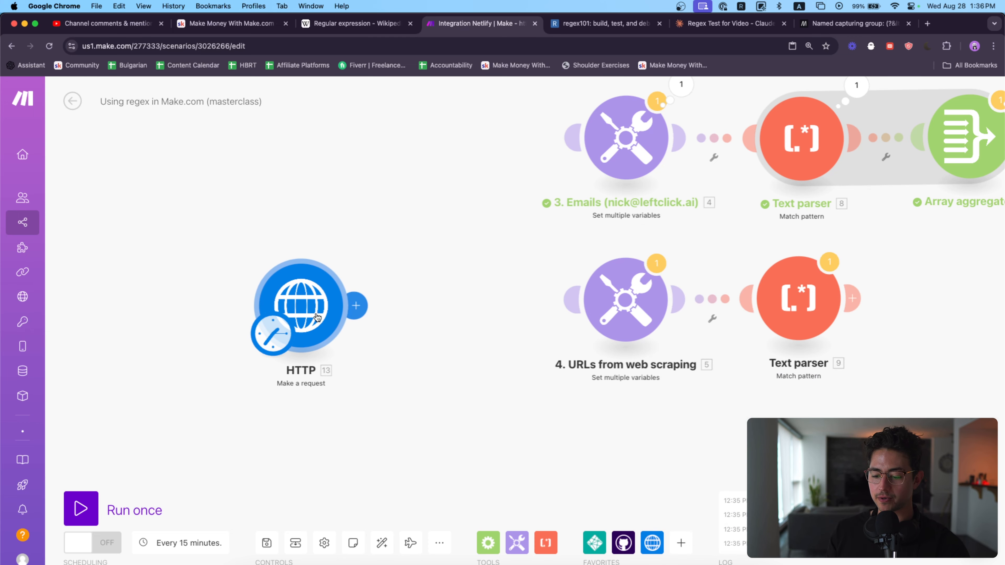
left_click(313, 307)
left_click(442, 198)
type("htts")
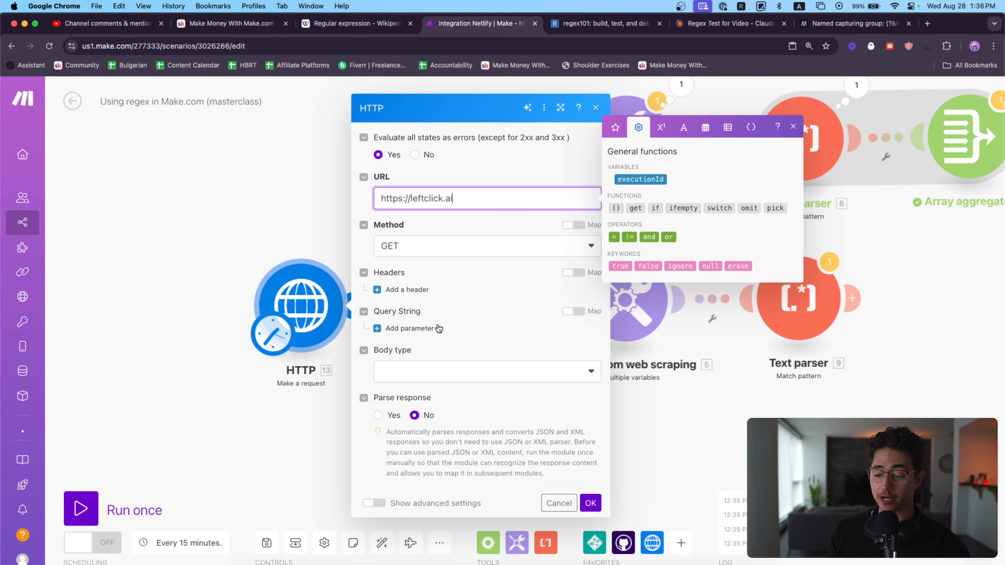
Step: Set the HTTP request's body type to Raw and content type to JSON (application/json), enable Parse response, and save the module
left_click(443, 374)
left_click(429, 411)
left_click(418, 406)
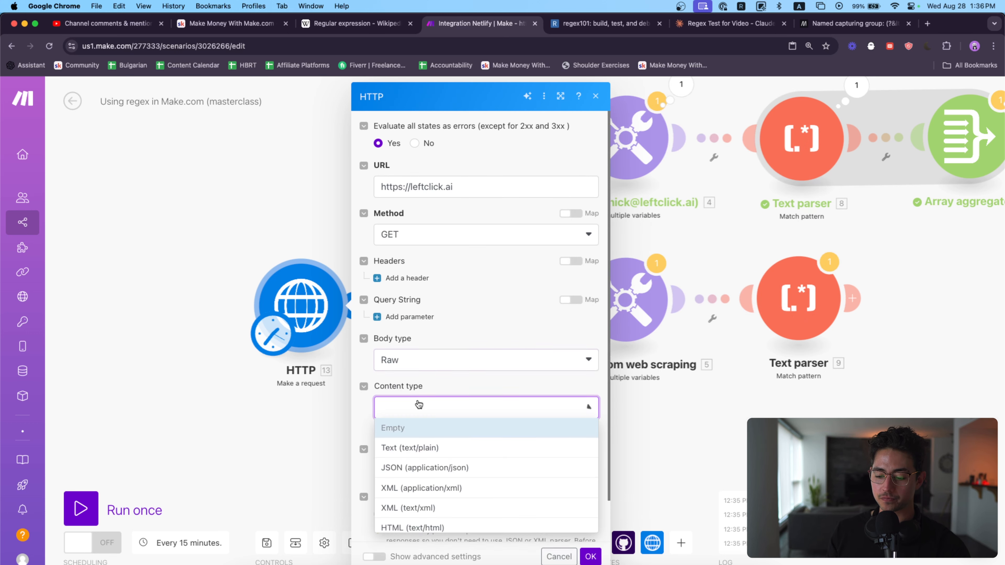
left_click(405, 449)
scroll(452, 441, "down", 1)
left_click(439, 382)
left_click(438, 433)
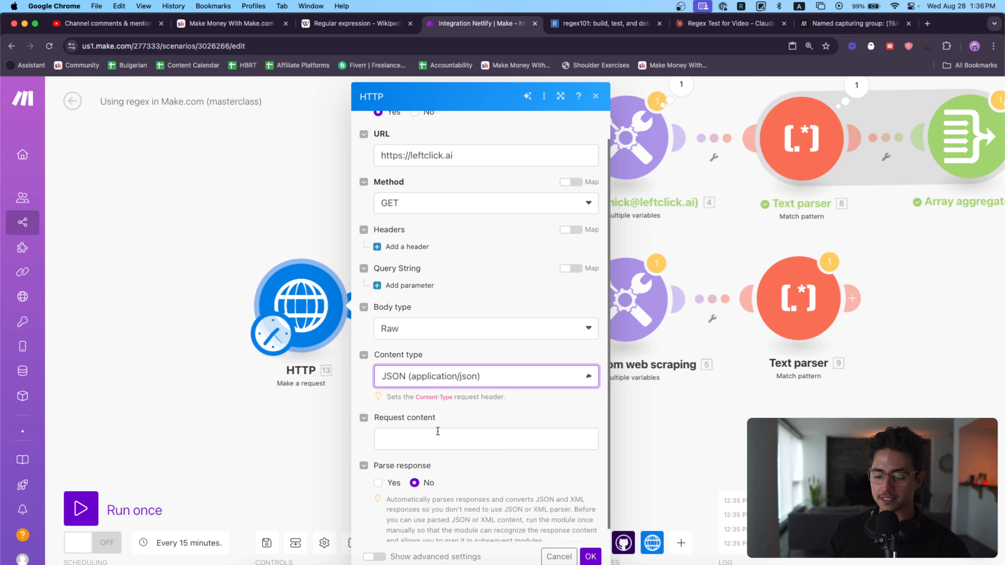
left_click(438, 431)
left_click(378, 482)
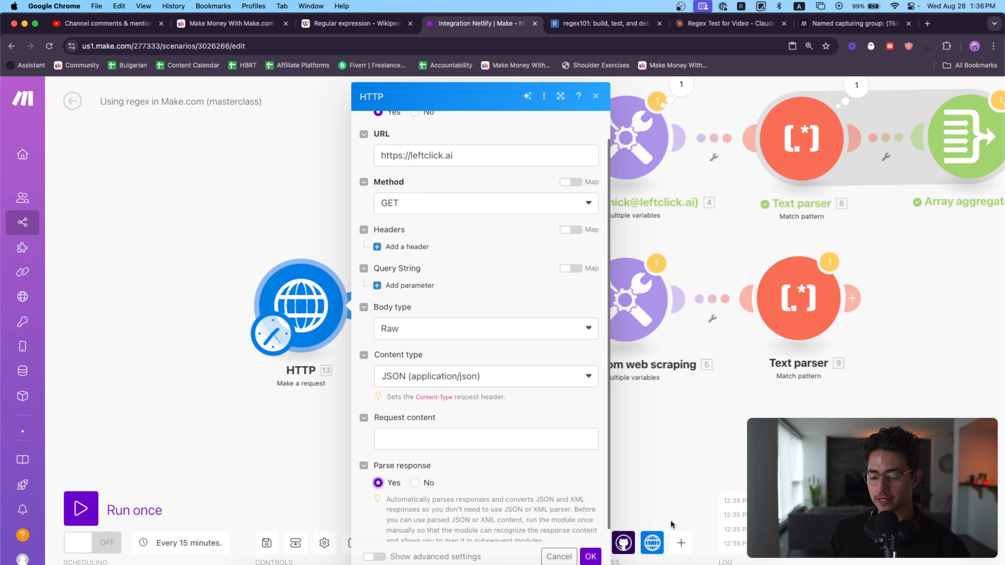
left_click(589, 557)
Step: Run only the HTTP module
left_click_drag(295, 308, 276, 305)
right_click(297, 272)
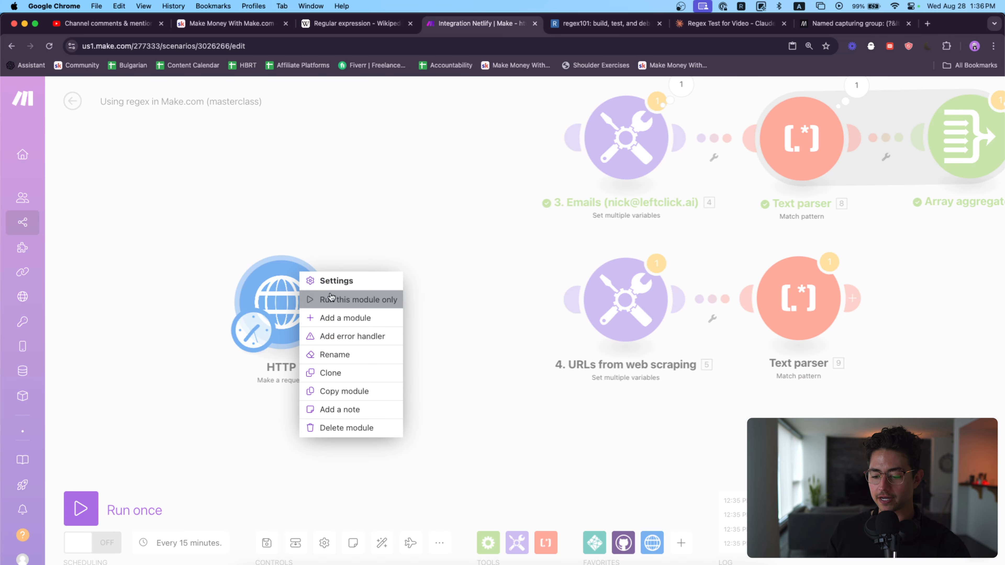
left_click(329, 299)
Step: Open the HTTP module's output, expand the Data field to examine the returned HTML, and close the output
left_click(238, 426)
left_click_drag(260, 440, 258, 371)
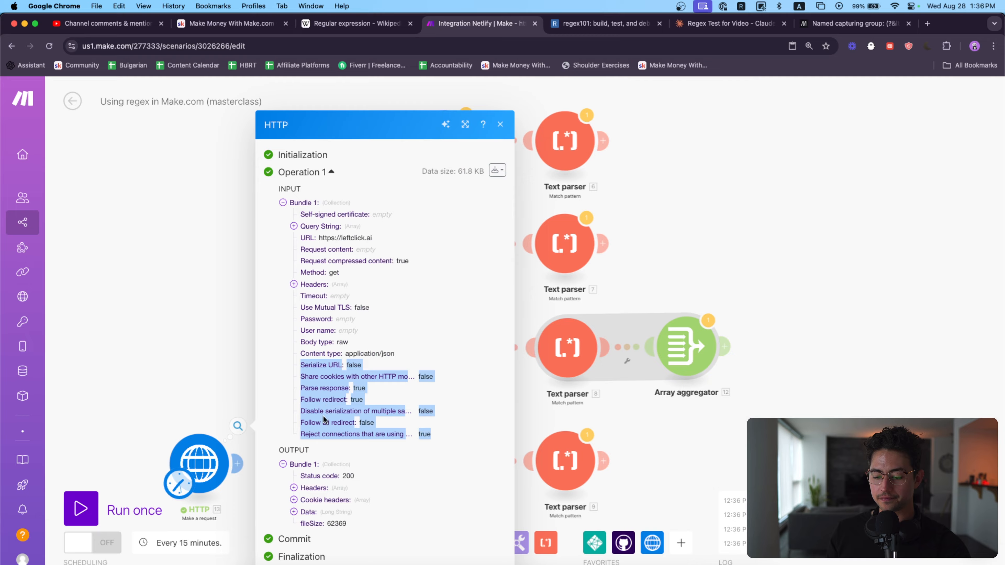
left_click(323, 417)
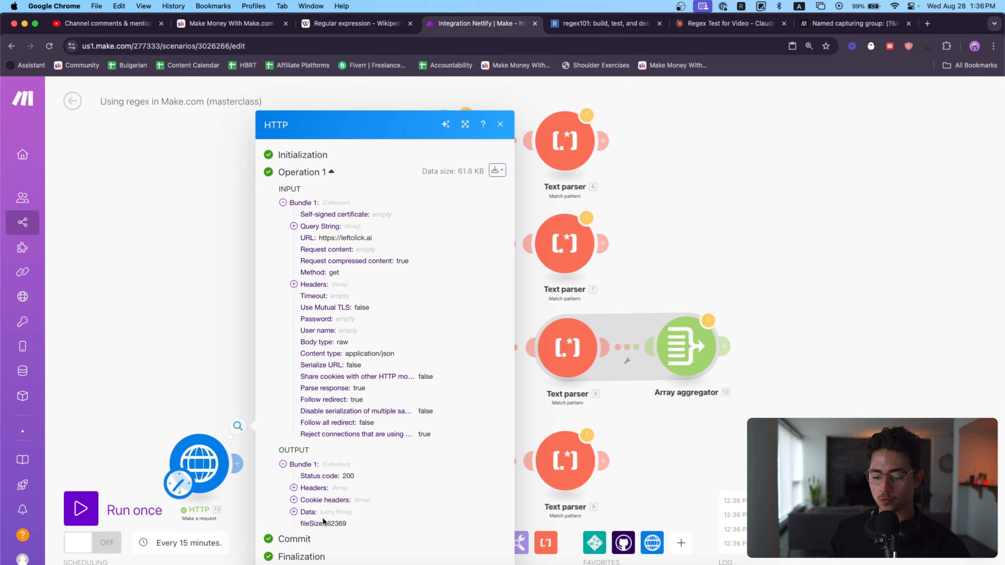
left_click(322, 514)
scroll(400, 358, "down", 5)
scroll(400, 358, "up", 5)
scroll(400, 358, "down", 5)
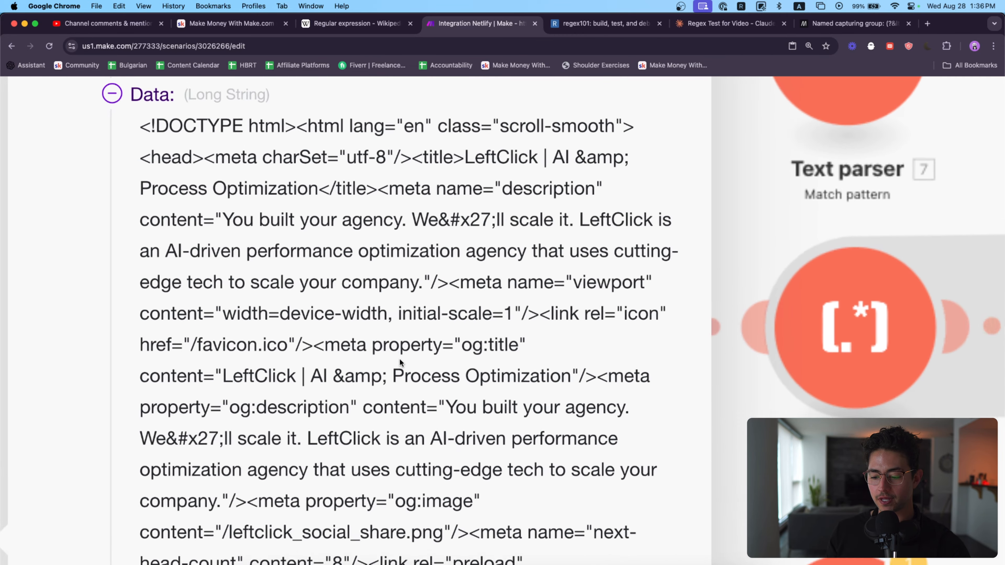
left_click(194, 366)
left_click_drag(194, 366, 193, 254)
scroll(264, 288, "up", 3)
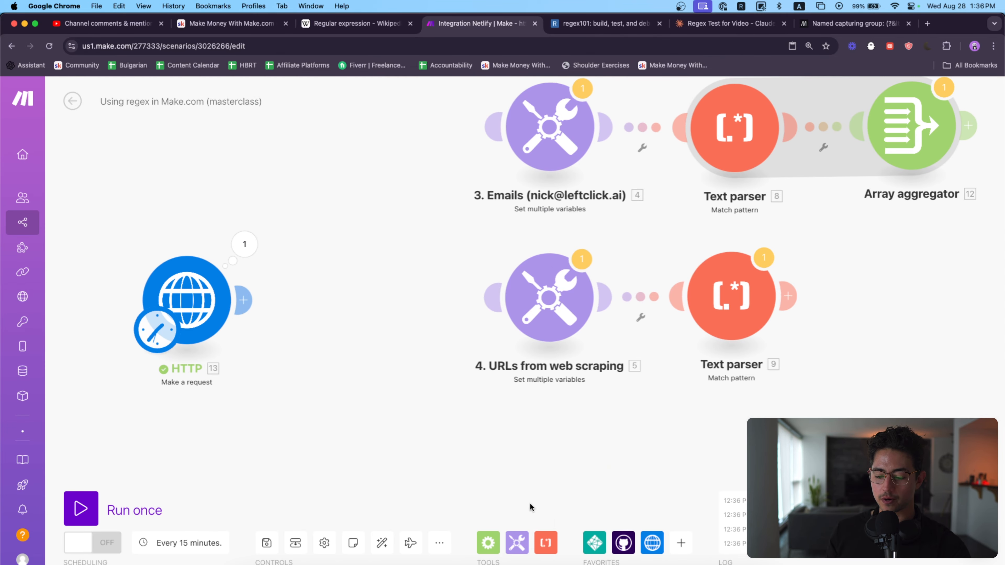
Step: Add a Text parser "HTML to text" module after the HTTP module, map the HTTP response data into its HTML field, and save
left_click(545, 543)
scroll(623, 426, "down", 1)
left_click_drag(617, 403, 353, 301)
left_click(353, 301)
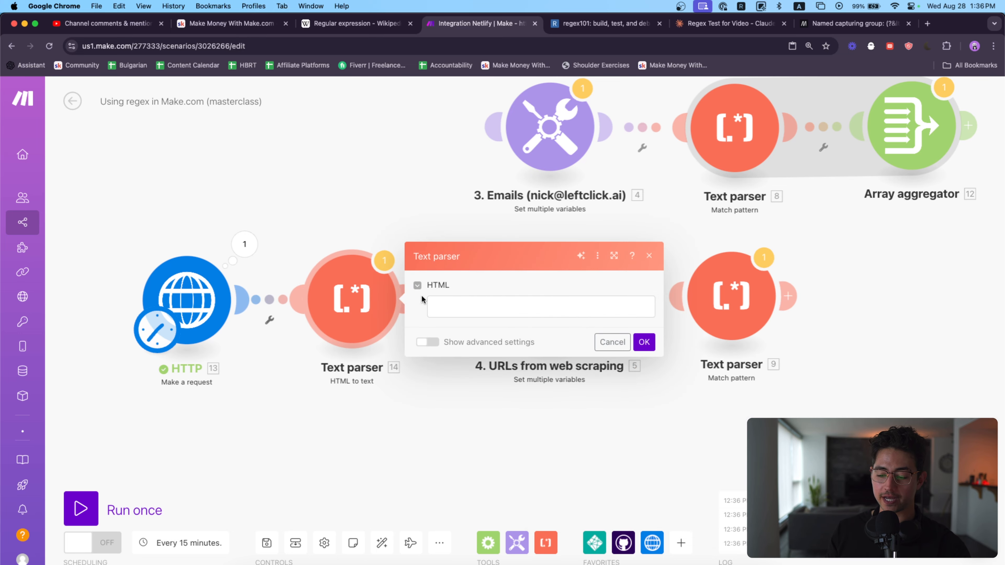
left_click(702, 362)
left_click(643, 342)
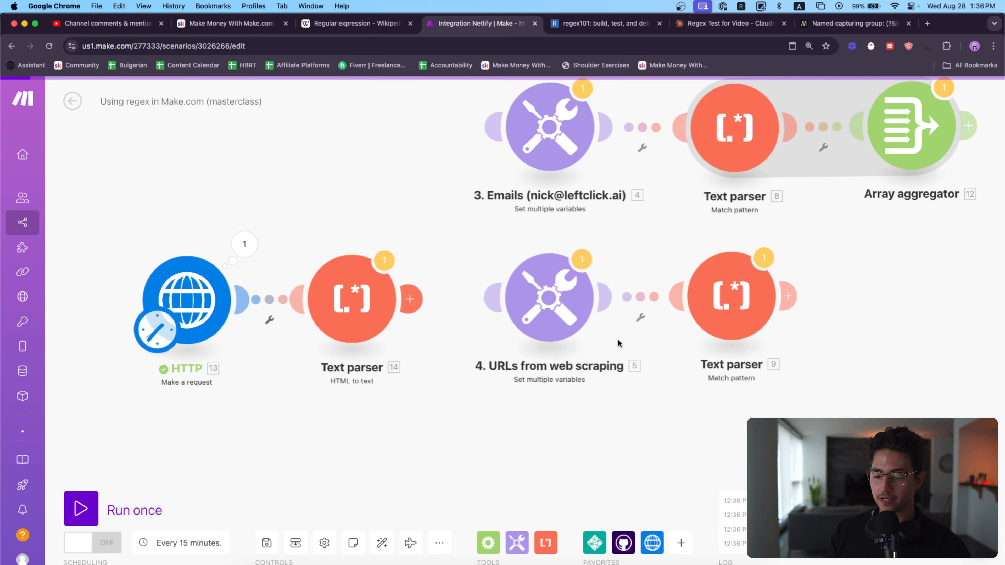
Step: Run the scenario once and expand the HTML to text module's output bundle to examine the converted text
left_click(81, 509)
left_click_drag(372, 469, 370, 335)
scroll(370, 335, "up", 3)
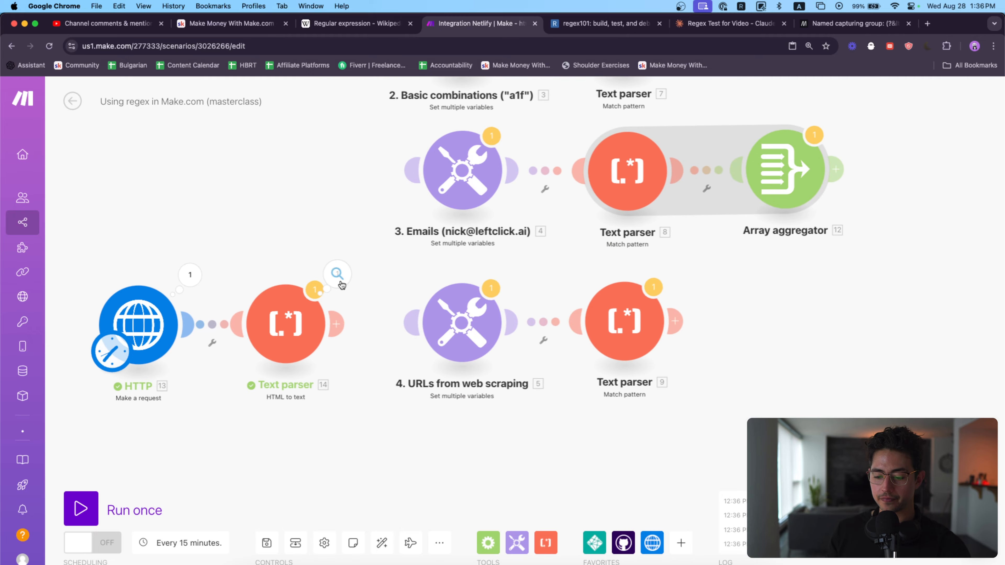
left_click(338, 278)
left_click(422, 336)
scroll(503, 356, "down", 3)
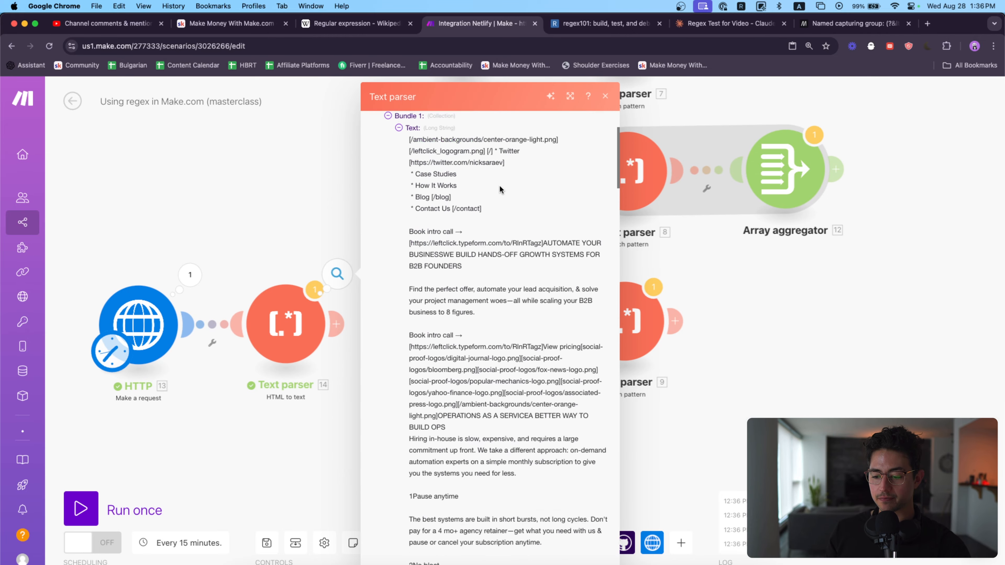
scroll(500, 187, "up", 5)
Step: Open leftclick.ai in a new browser tab to view the live page, and return to the parsed text in Make.com
key("super+t")
type("leftclick.ai")
key("Return")
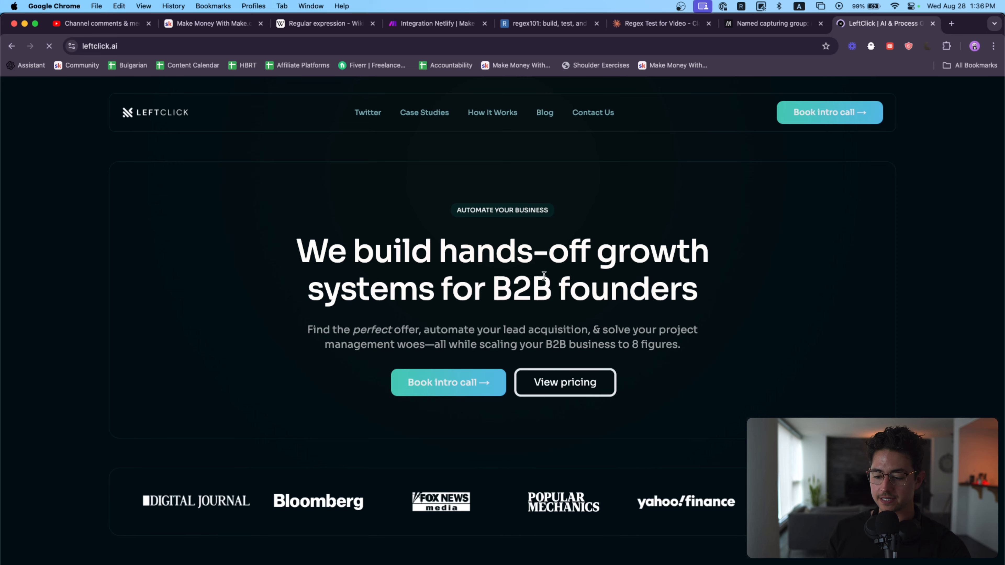
left_click(437, 24)
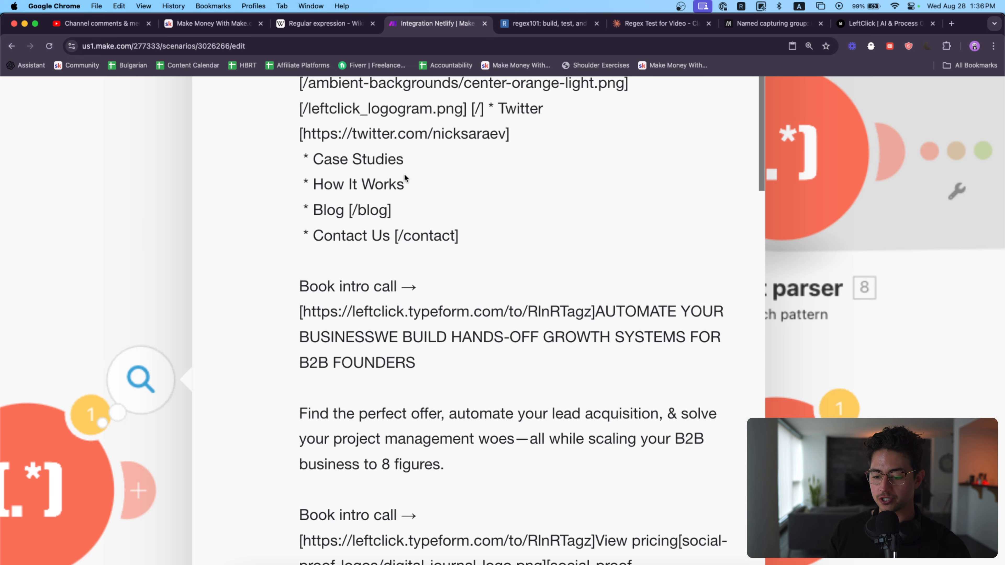
Step: Read through the converted leftclick.ai text in the HTML to text output, examining its bracketed image paths and links, and close the output
scroll(425, 165, "up", 2)
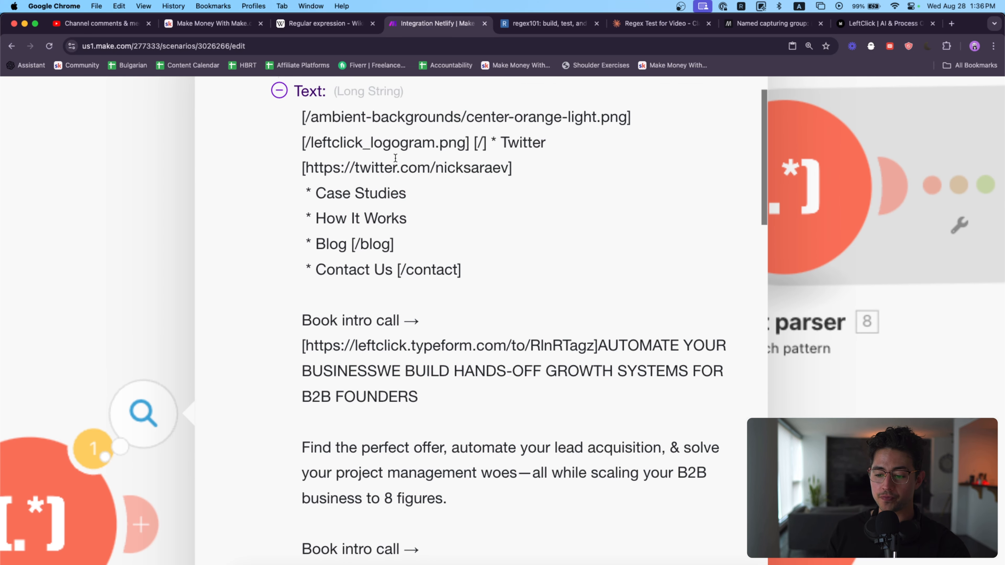
left_click_drag(296, 123, 618, 117)
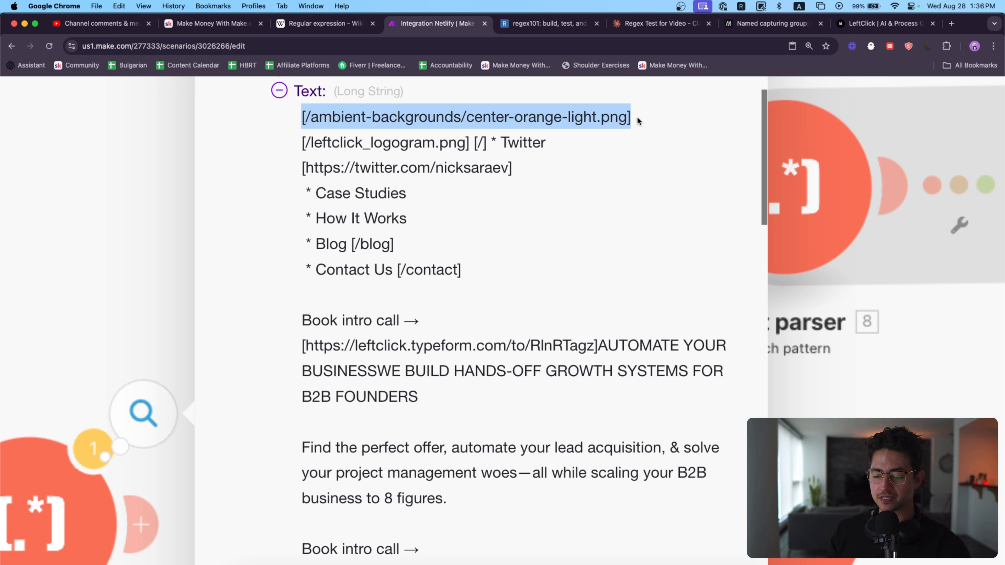
scroll(567, 161, "down", 2)
left_click_drag(285, 124, 449, 123)
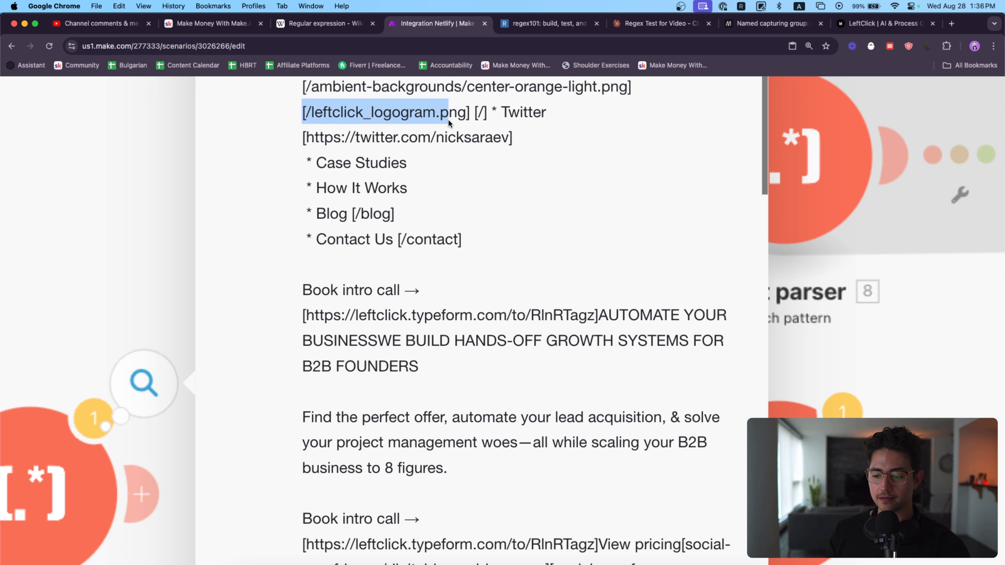
left_click(516, 176)
scroll(514, 178, "down", 5)
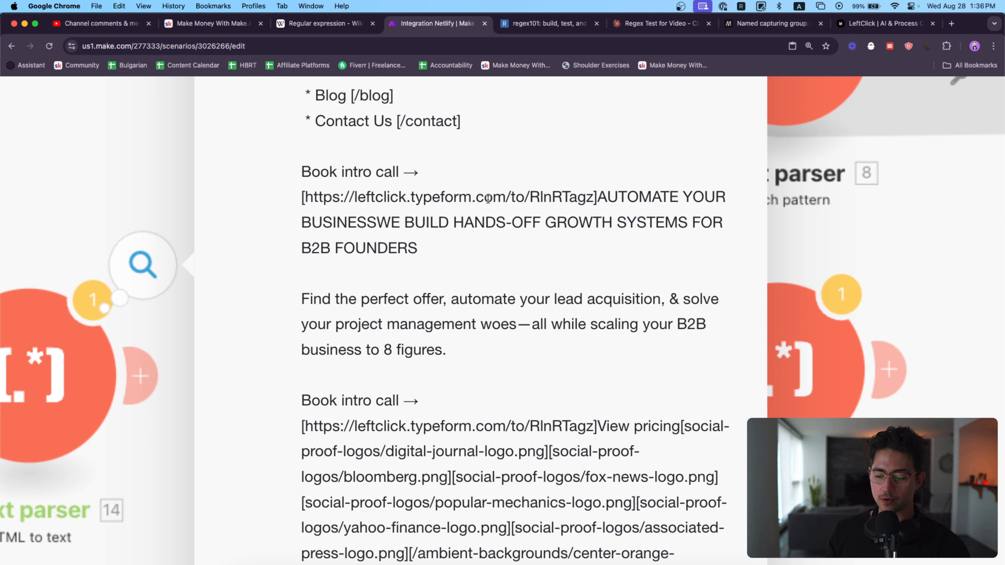
scroll(587, 237, "down", 15)
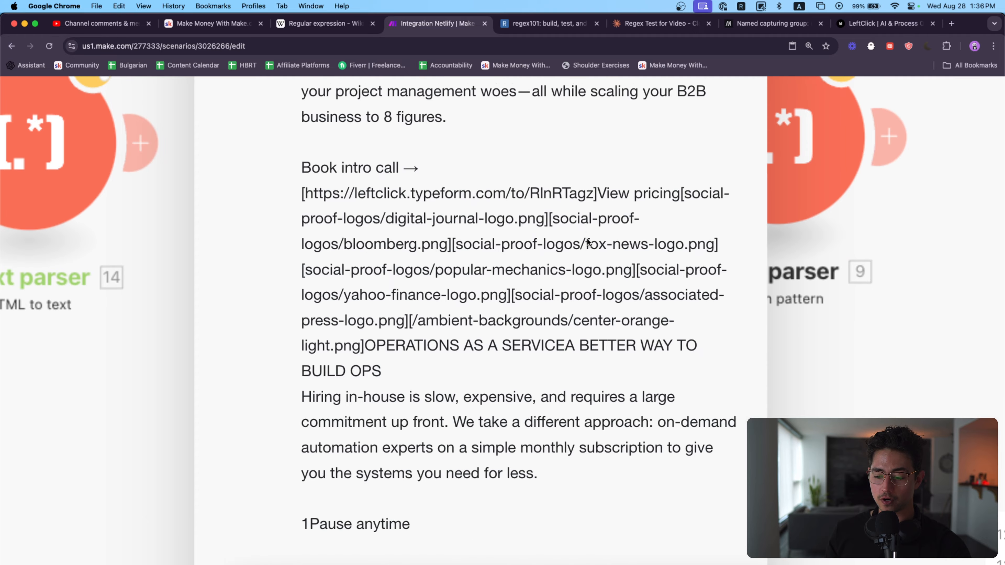
scroll(588, 239, "up", 10)
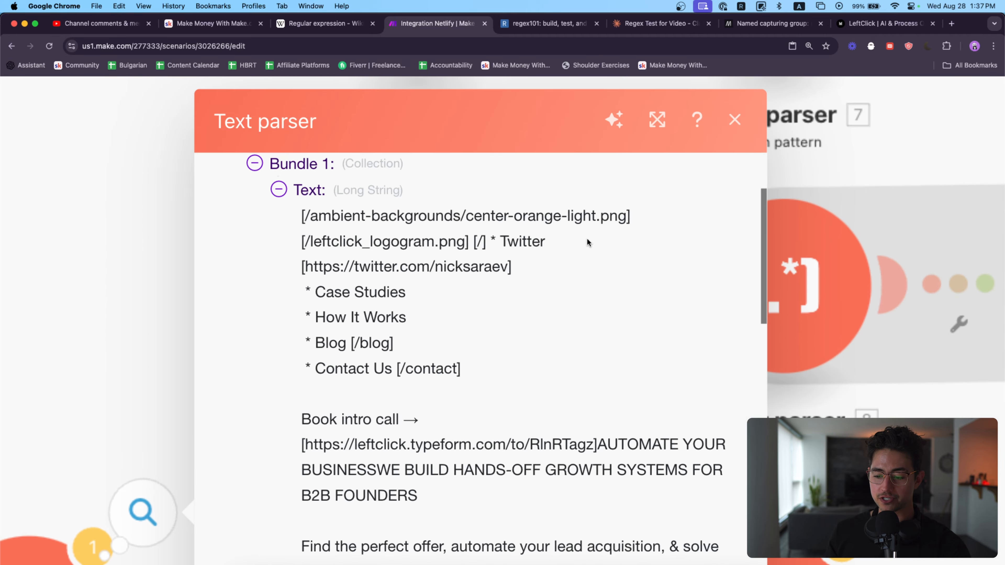
scroll(587, 238, "down", 6)
scroll(537, 324, "down", 15)
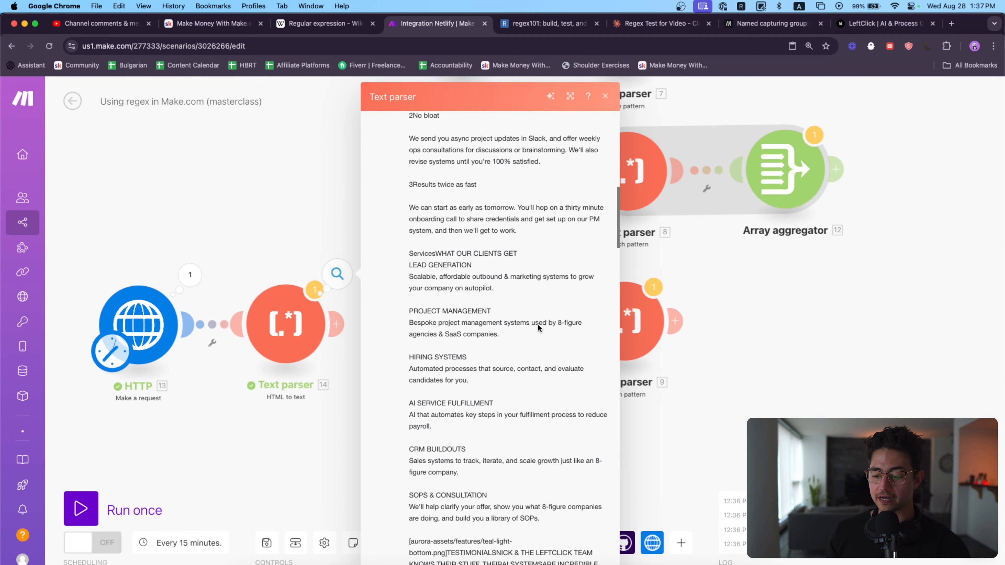
scroll(537, 324, "down", 15)
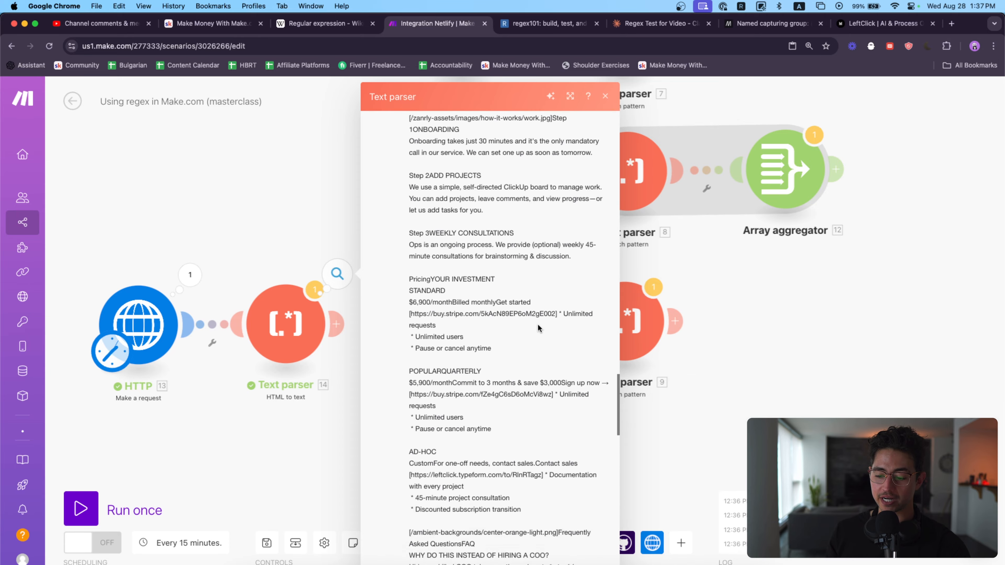
scroll(537, 323, "down", 4)
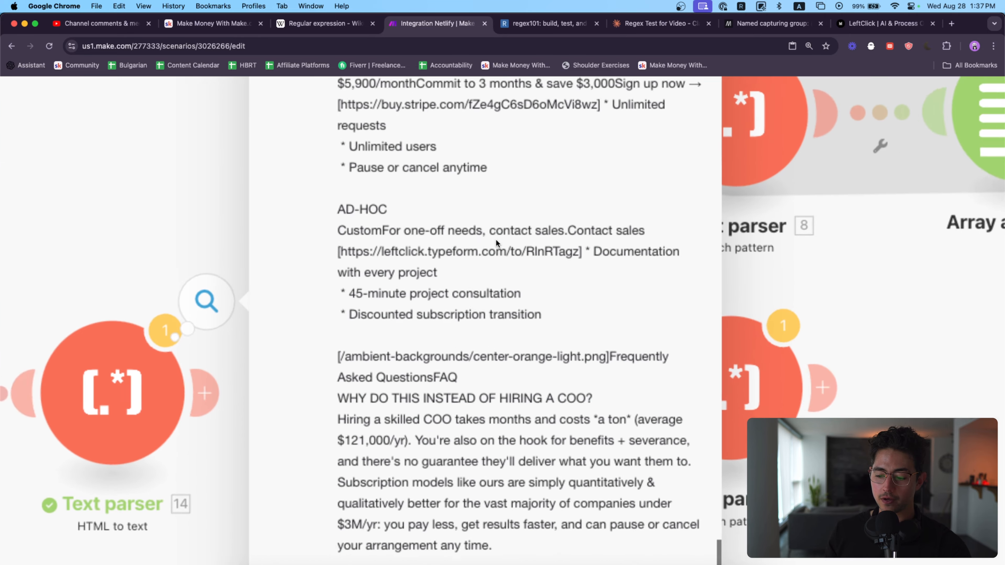
scroll(496, 240, "down", 10)
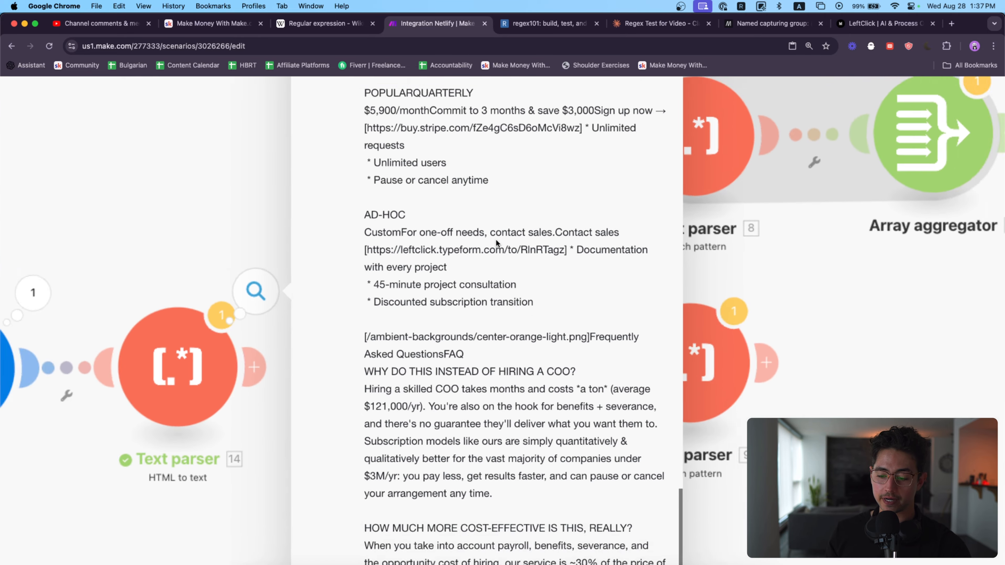
left_click(246, 234)
Step: Delete the "4. URLs from web scraping" Set multiple variables module and connect its Match pattern Text parser after the HTML to text module
left_click_drag(77, 244, 403, 429)
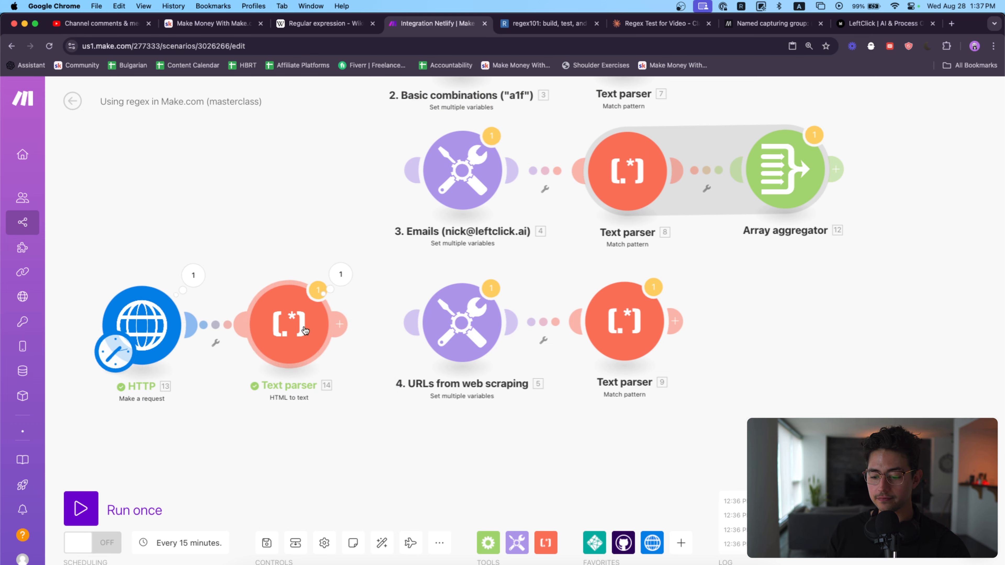
left_click_drag(387, 275, 523, 408)
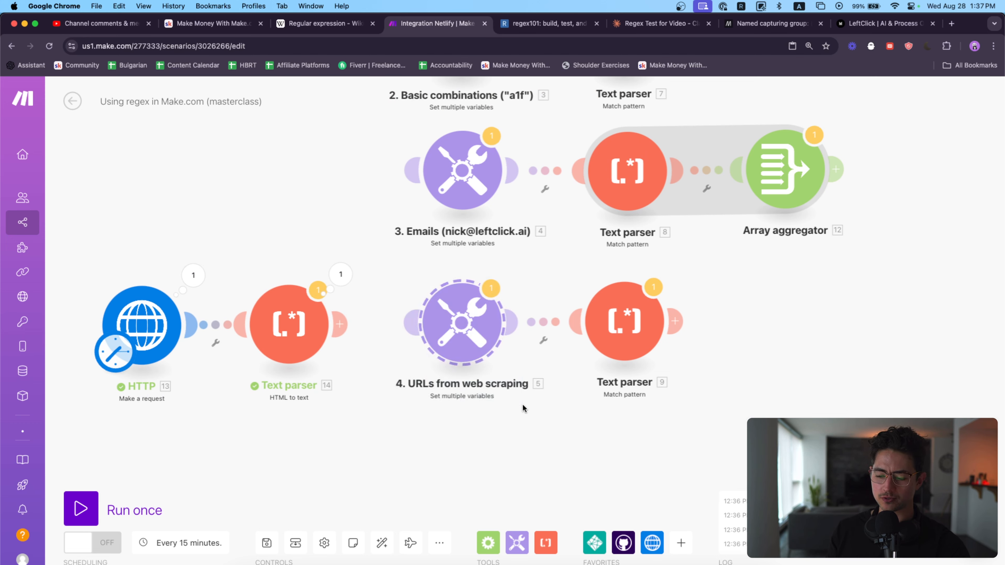
key("Delete")
left_click_drag(605, 335, 457, 326)
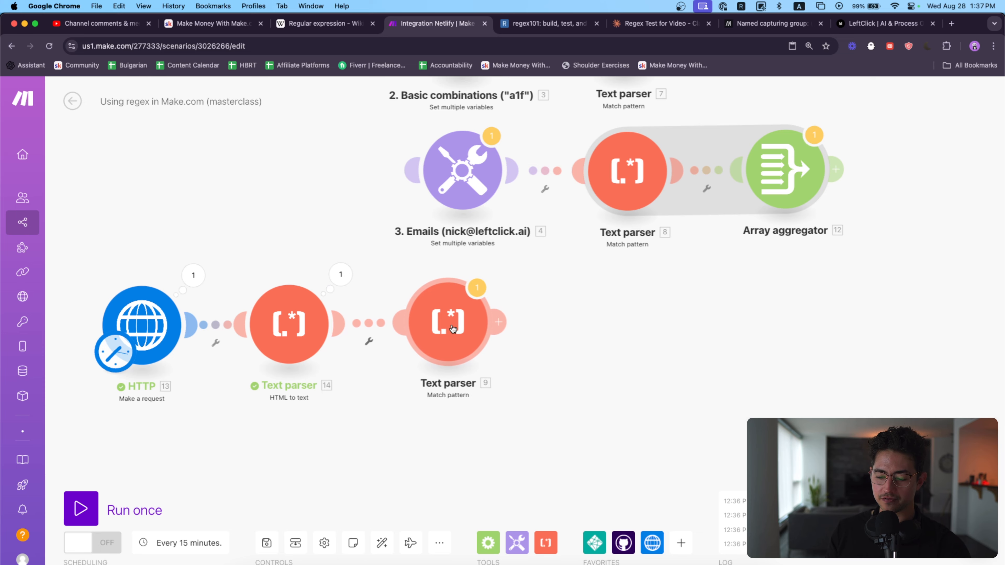
left_click_drag(507, 391, 64, 256)
left_click_drag(154, 323, 462, 305)
left_click_drag(546, 378, 417, 355)
Step: Expand the Data field in the HTTP module's output to examine the raw HTML, and close the output
left_click(451, 238)
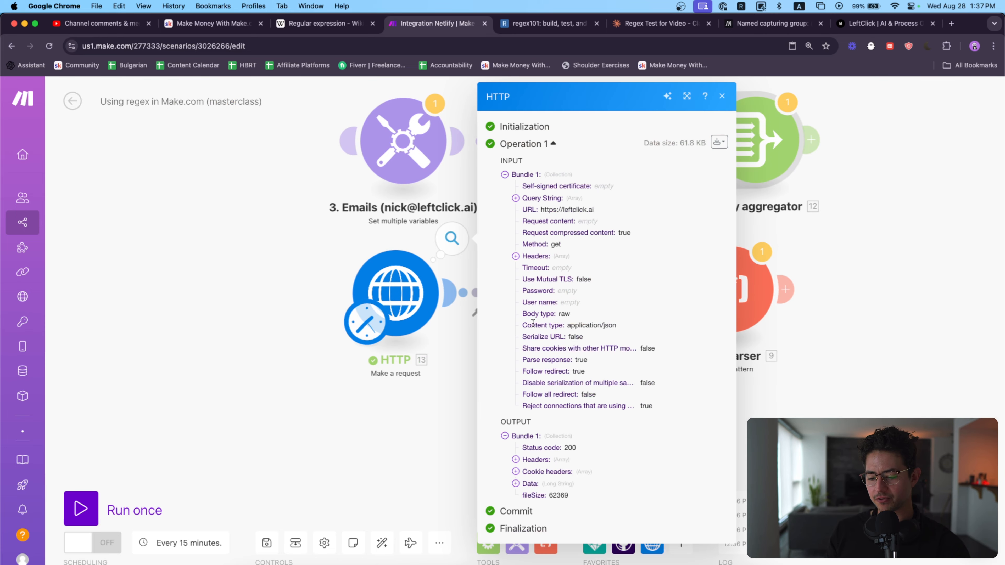
left_click(554, 480)
scroll(616, 463, "down", 5)
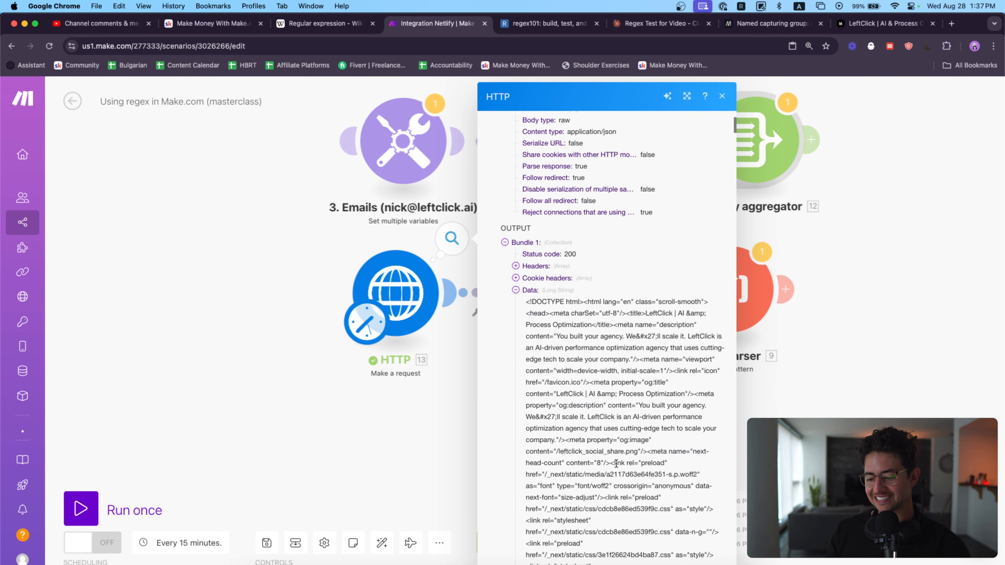
left_click(799, 396)
left_click_drag(800, 395, 573, 394)
Step: Copy the full text from the HTML to text module's output and paste it into regex101 as the test string
left_click(393, 250)
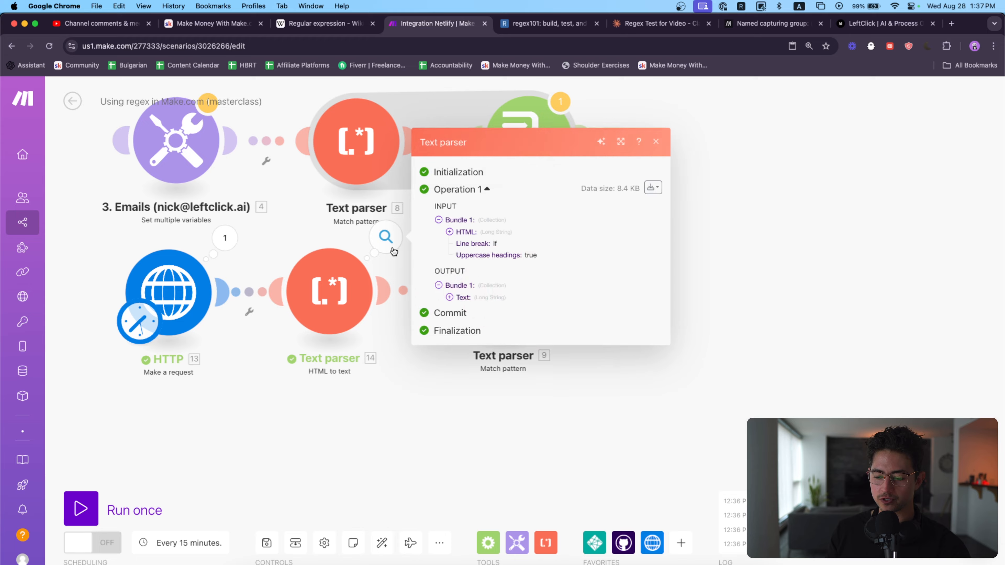
left_click(493, 293)
scroll(544, 307, "down", 15)
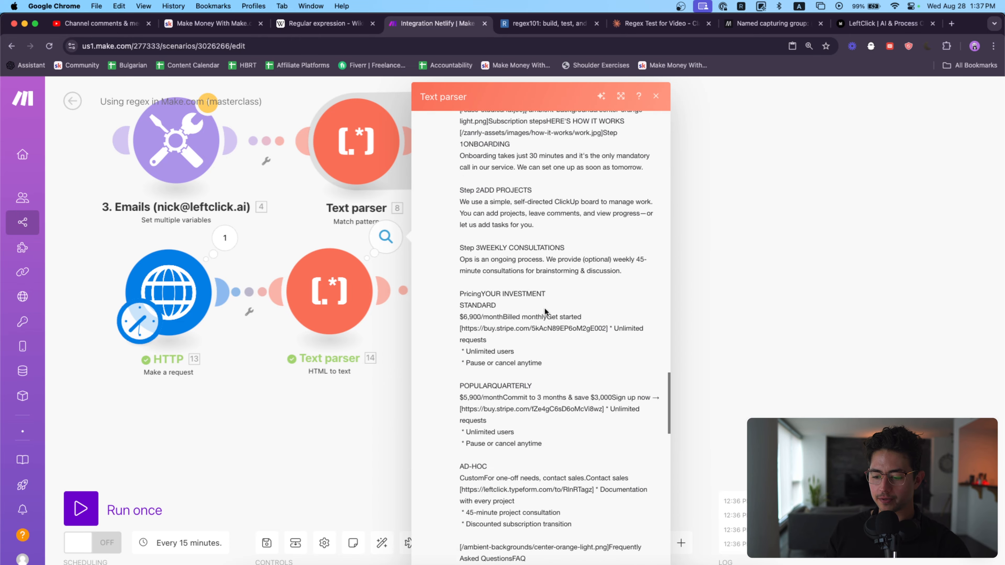
scroll(544, 307, "down", 15)
left_click(546, 519, "shift")
key("shift+Right")
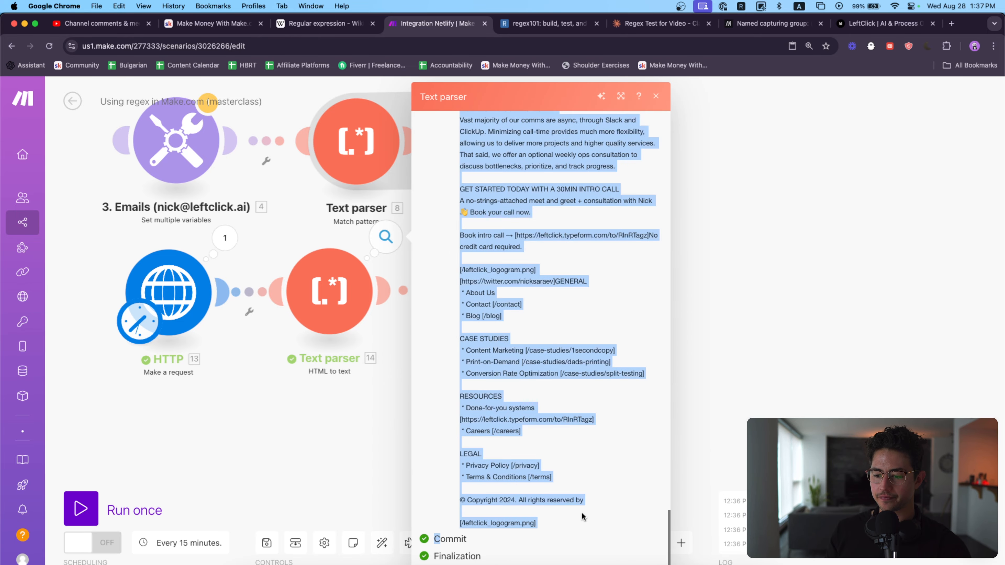
key("super+c")
left_click(545, 24)
key("super+v")
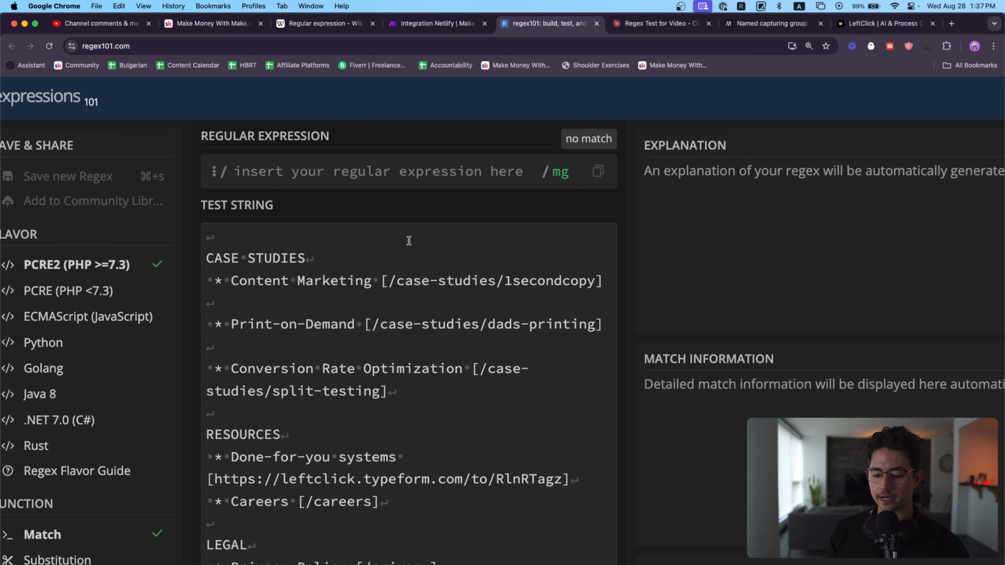
Step: Examine how the image paths and URLs are enclosed in square brackets in the regex101 test string
scroll(409, 240, "down", 20)
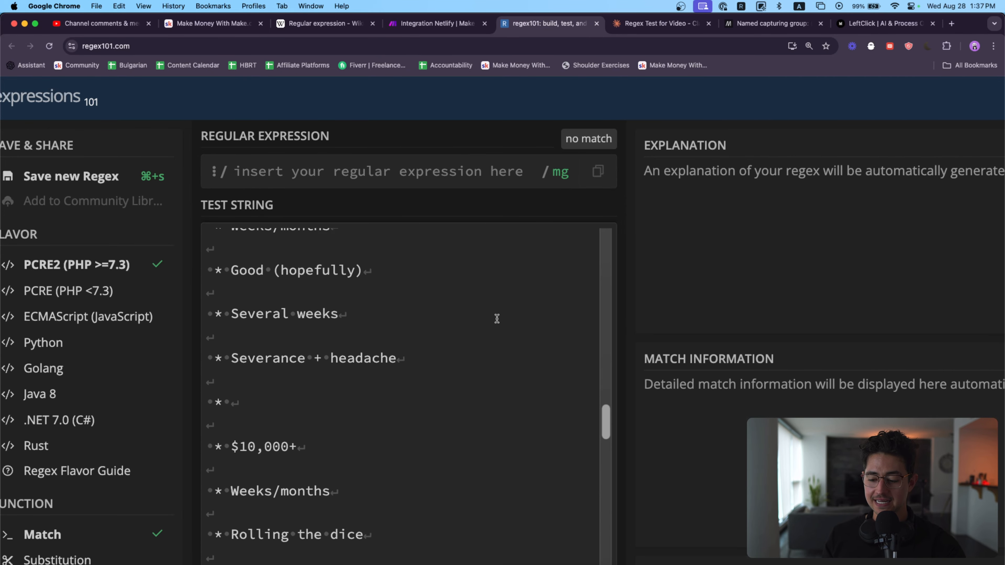
scroll(496, 318, "up", 20)
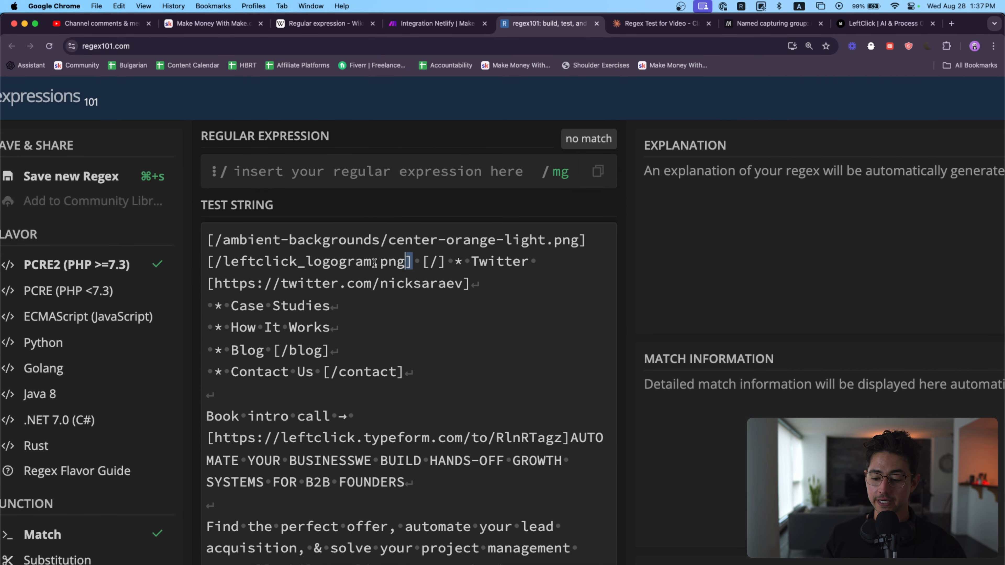
left_click_drag(411, 262, 562, 274)
scroll(209, 269, "down", 5)
left_click(393, 163)
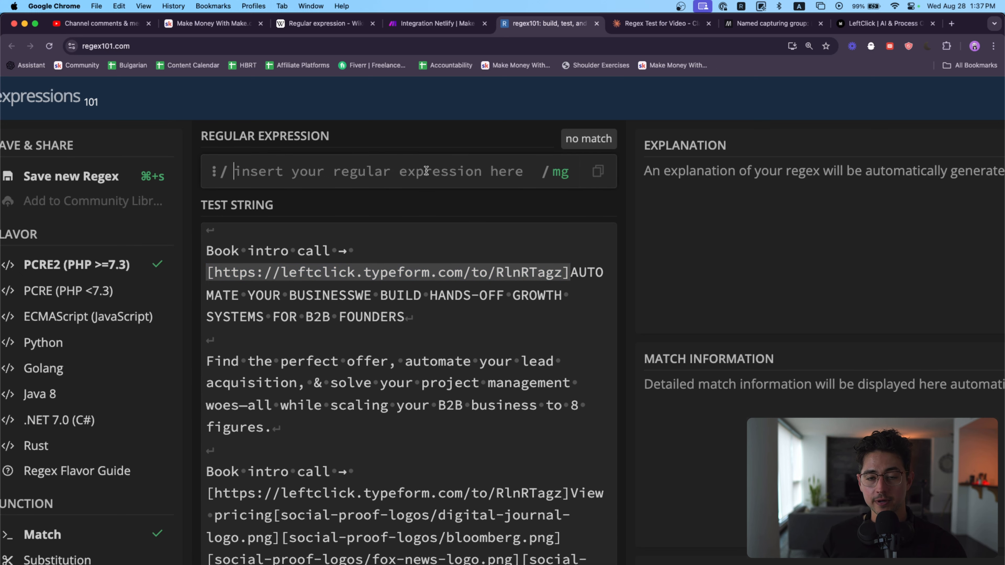
scroll(290, 269, "down", 1)
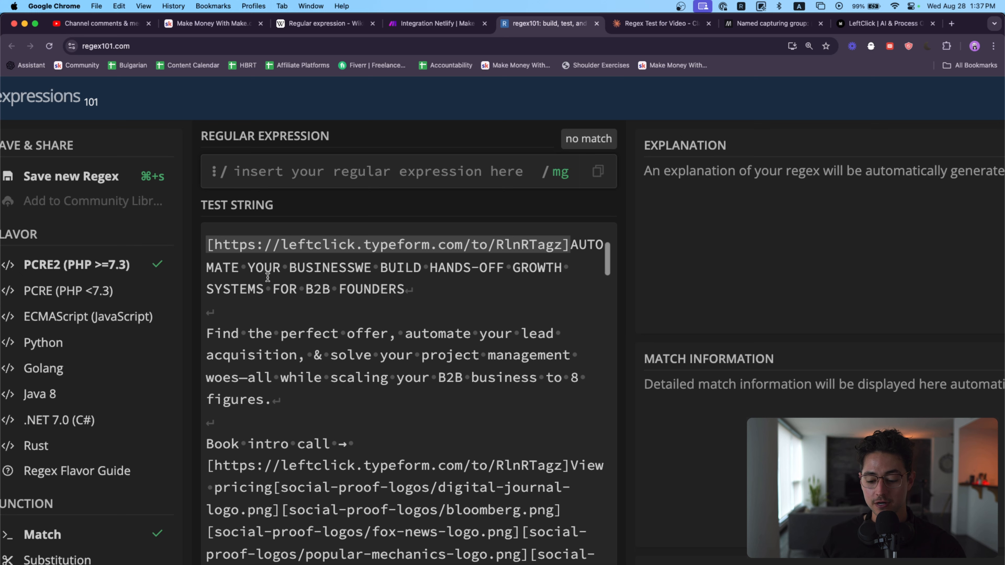
scroll(342, 297, "up", 2)
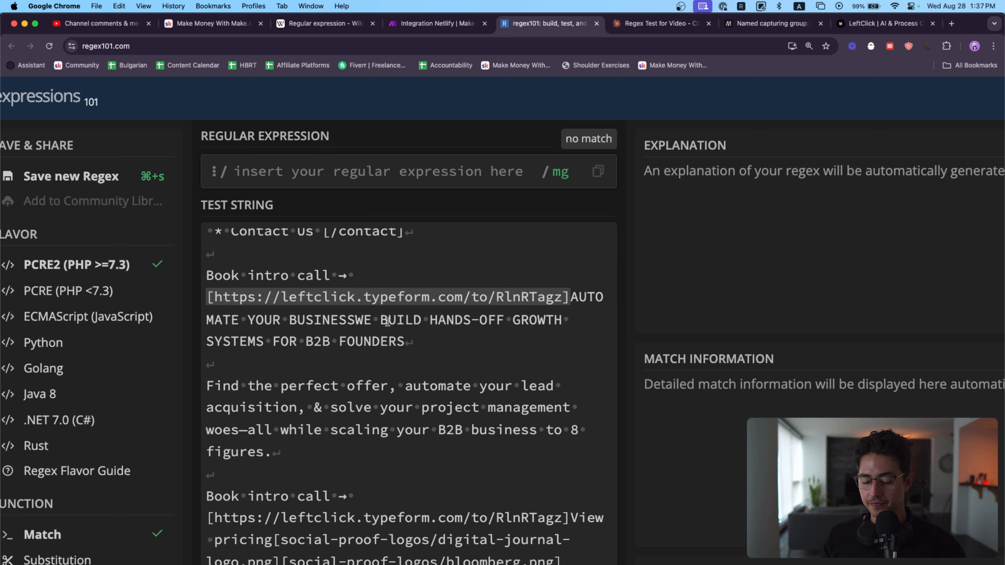
Step: Try the character class [abc] as the regular expression, and remove the letters from the brackets
left_click(214, 301)
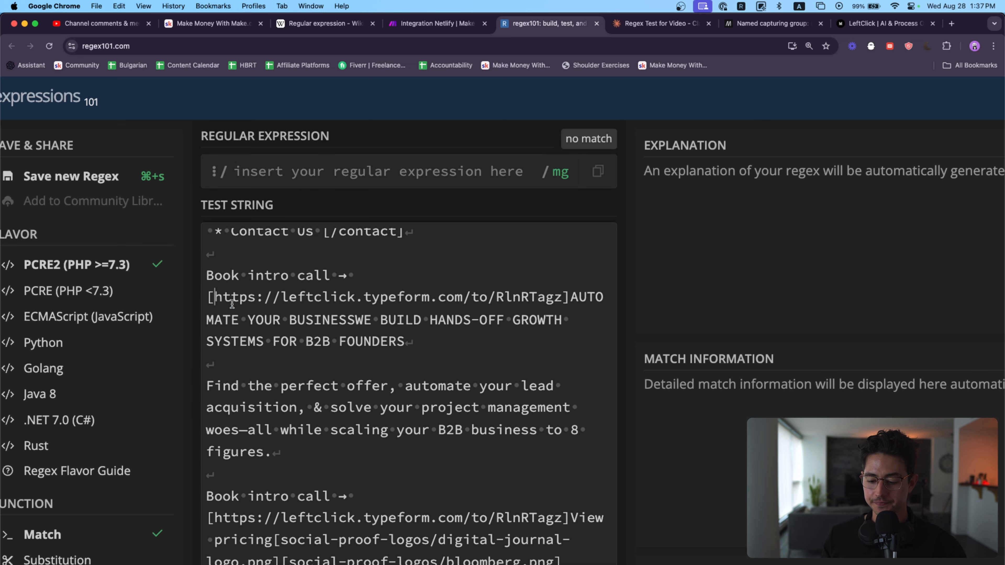
type("[")
key("BackSpace")
left_click(323, 162)
type("[")
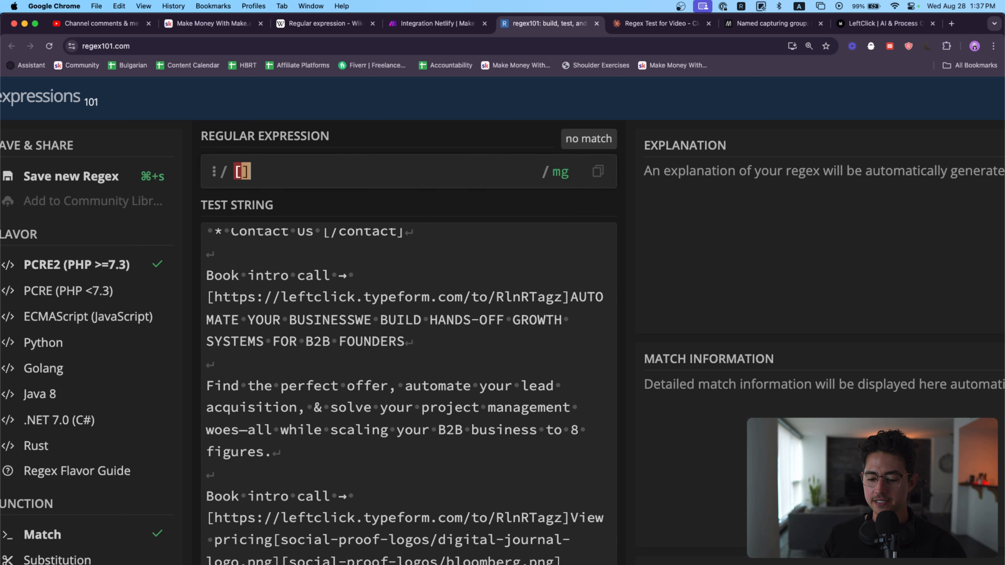
type("abcd")
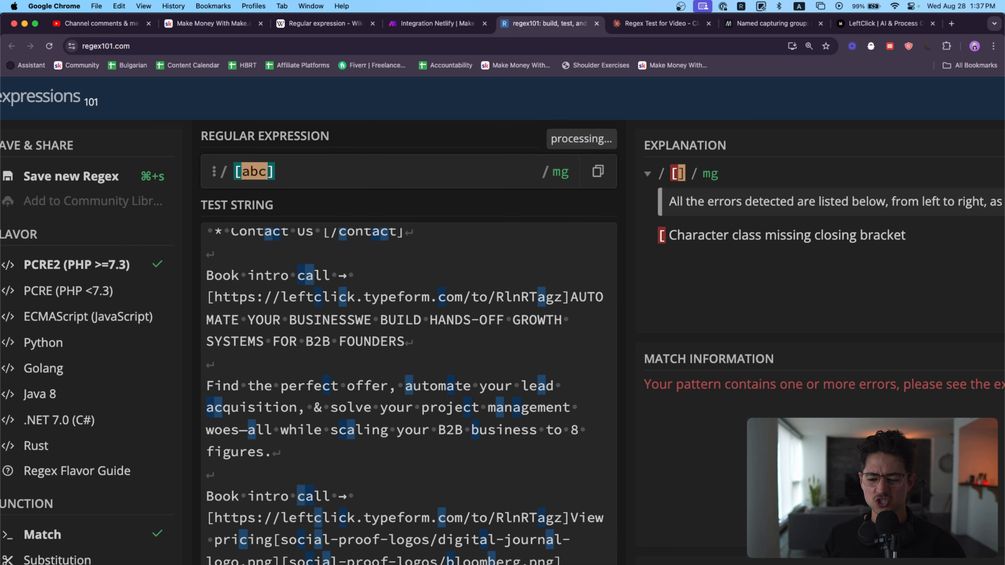
key("BackSpace")
key("BackSpace")
key("BackSpace")
key("BackSpace")
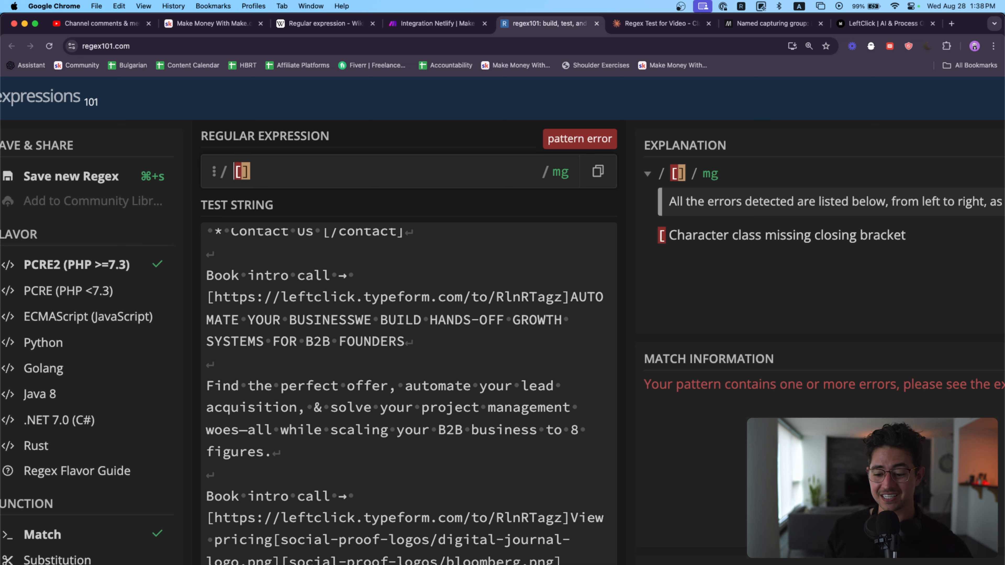
Step: Escape the opening bracket and extend the regular expression to \[.*\] to match text between literal square brackets
type("\\")
key("BackSpace")
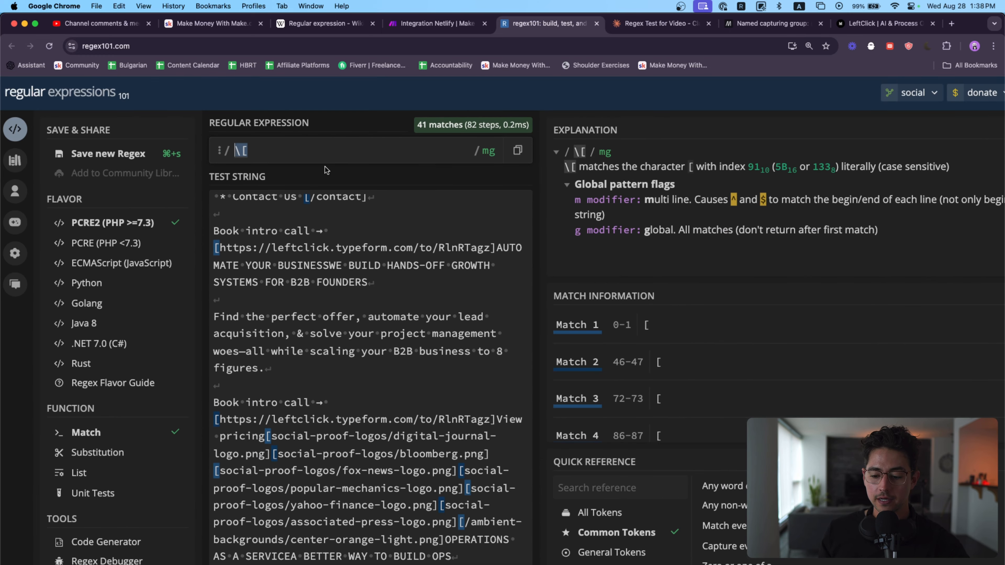
scroll(321, 302, "down", 3)
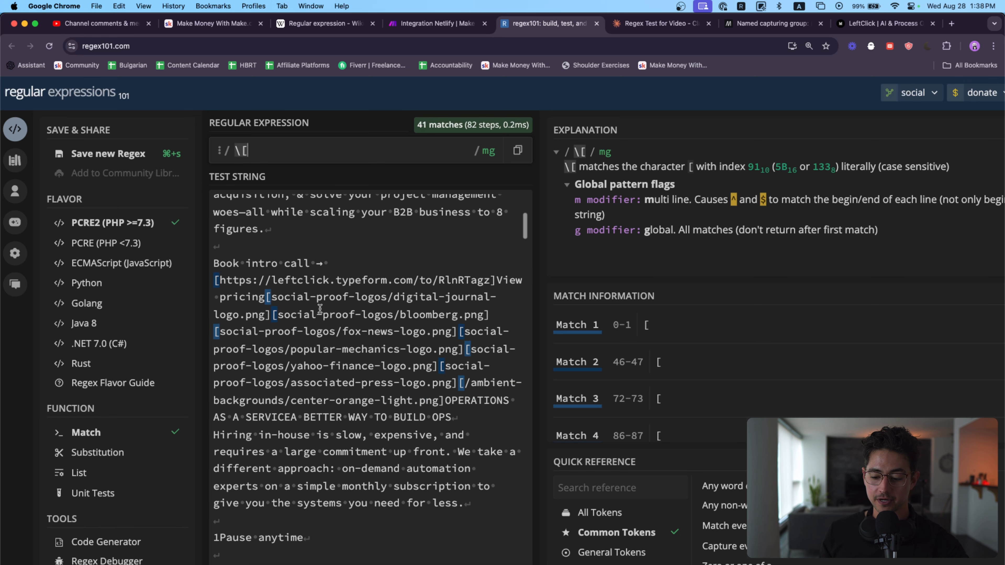
scroll(320, 307, "up", 4)
type(".*\\]")
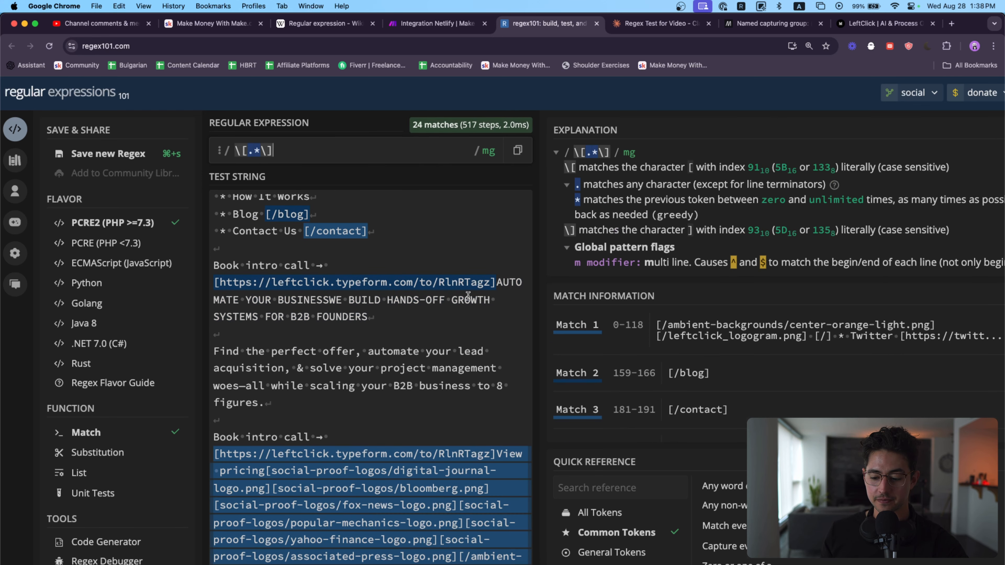
Step: Make the quantifier lazy so the regular expression reads \[.*?\] and each bracketed item matches separately
scroll(490, 373, "down", 5)
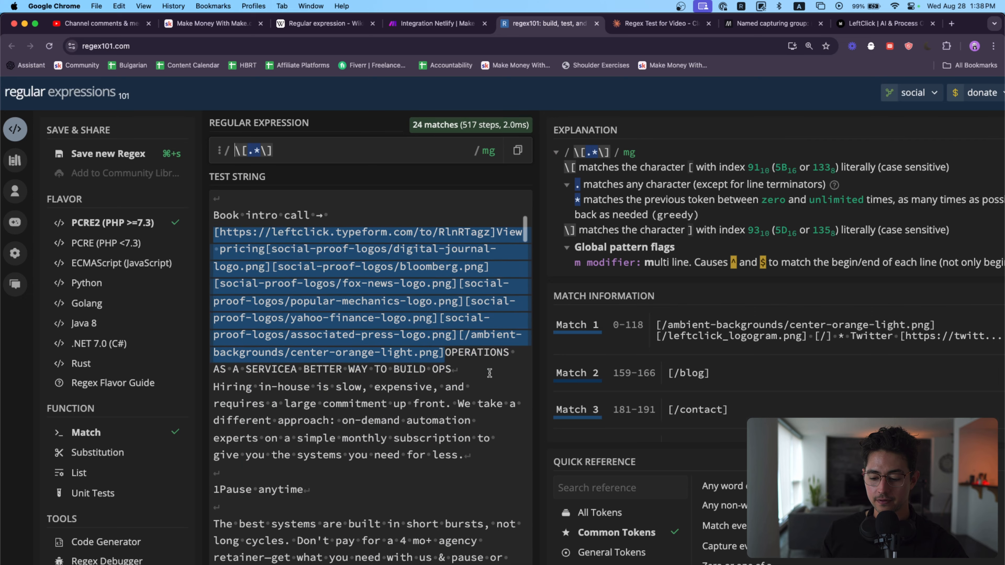
scroll(485, 232, "up", 5)
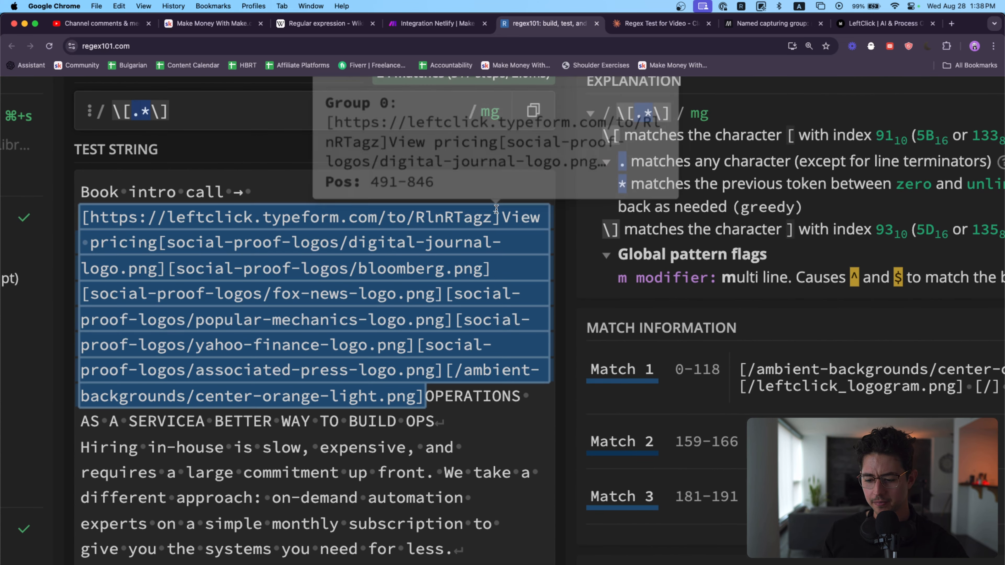
mouse_move(514, 215)
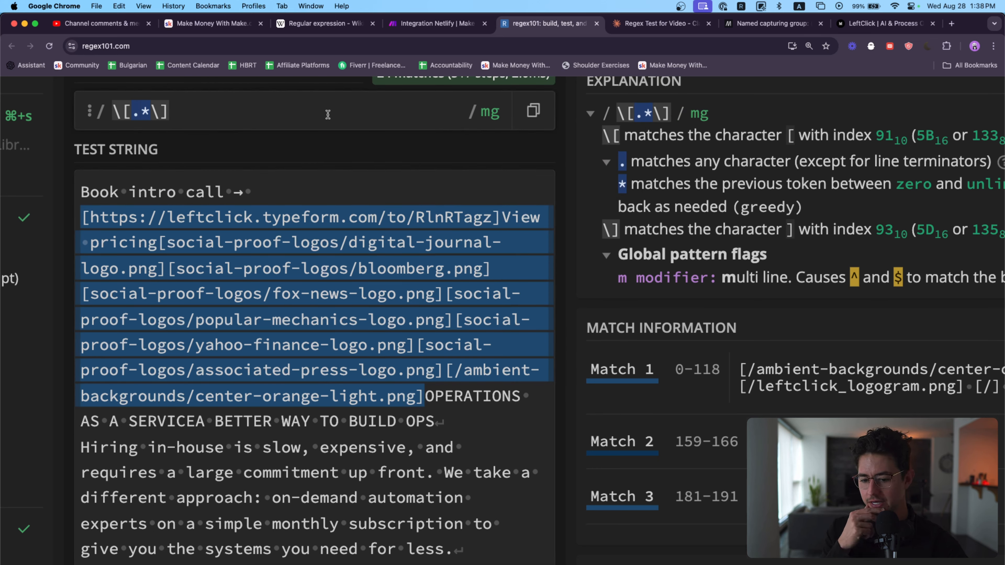
key("Left")
key("Left")
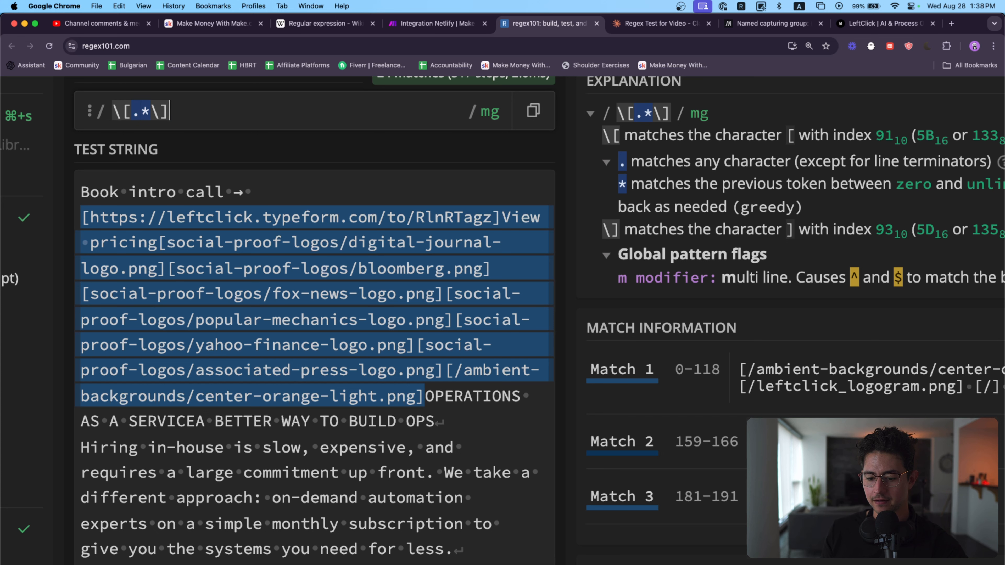
type("?")
key("BackSpace")
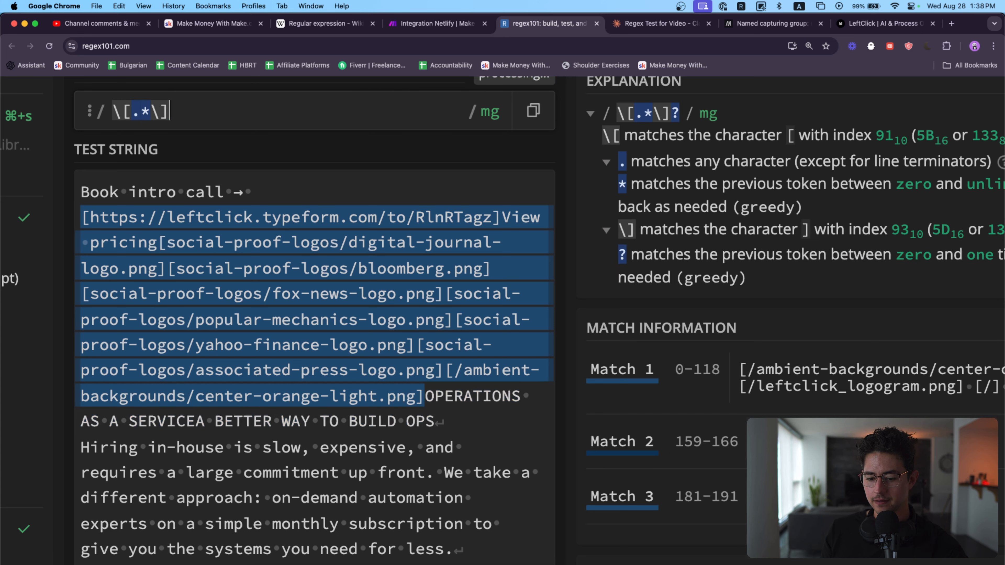
type("?")
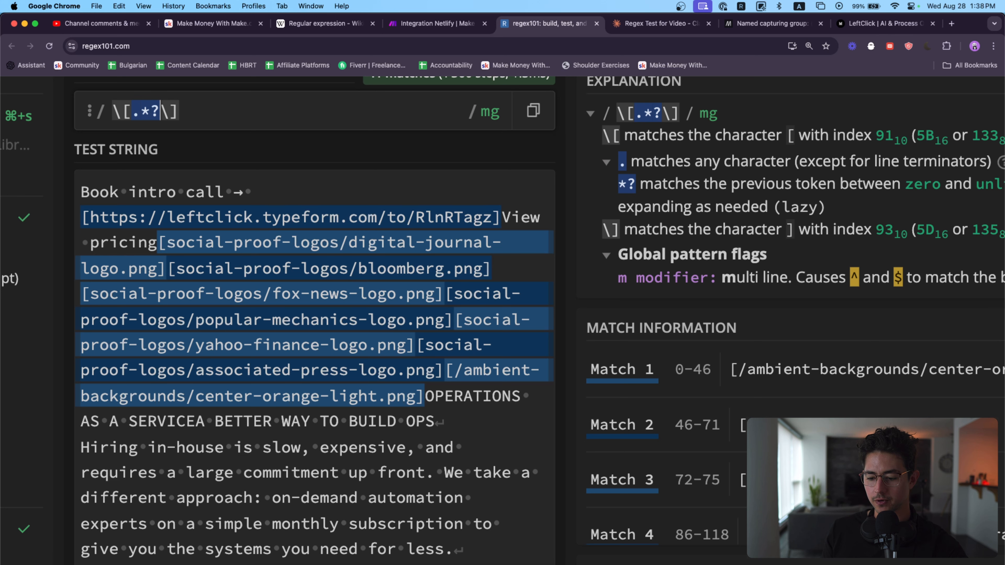
Step: Wrap the whole pattern in a capturing group, giving (\[.*?\])
scroll(212, 115, "up", 1)
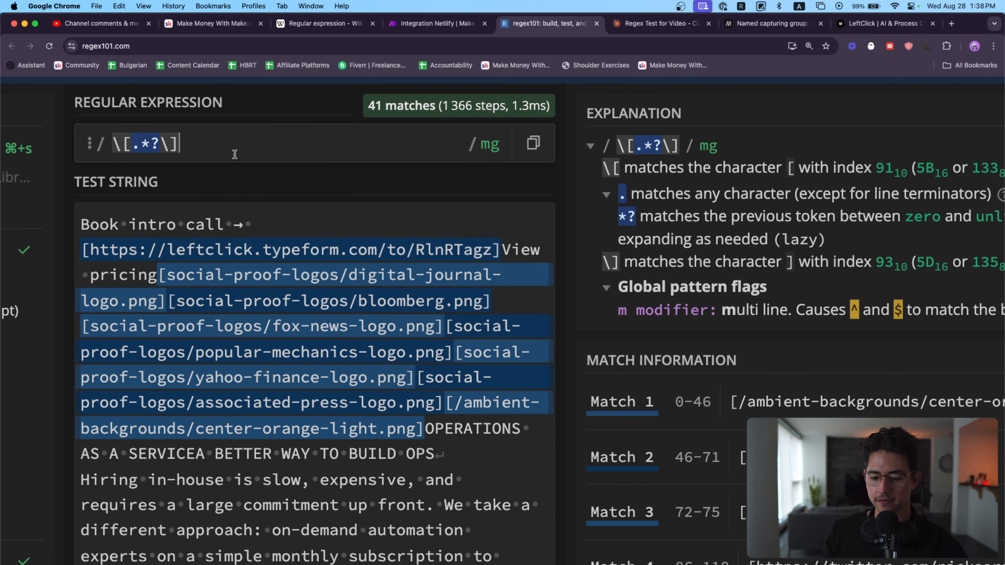
key("super+a")
key("Left")
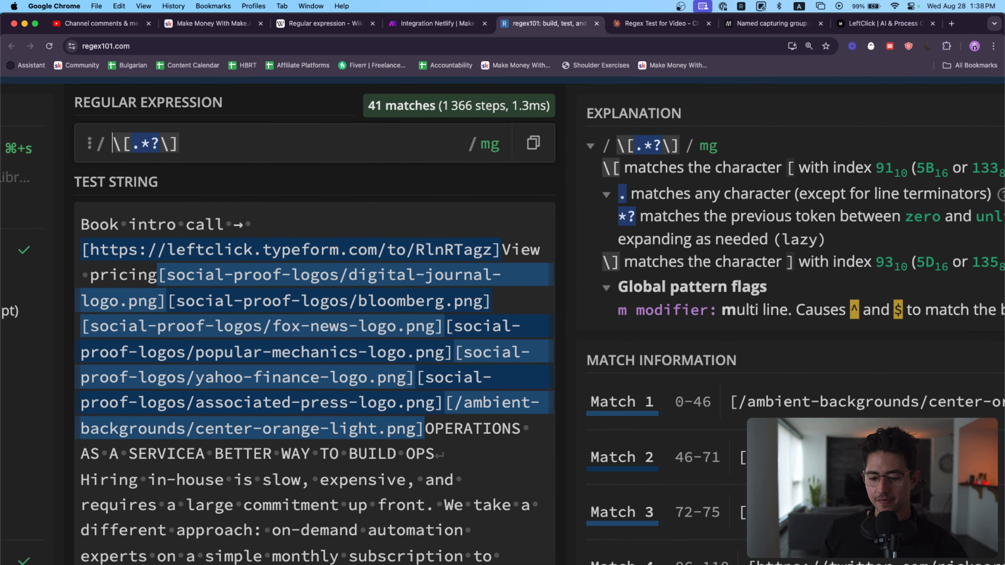
type("(")
key("super+Right")
type(")")
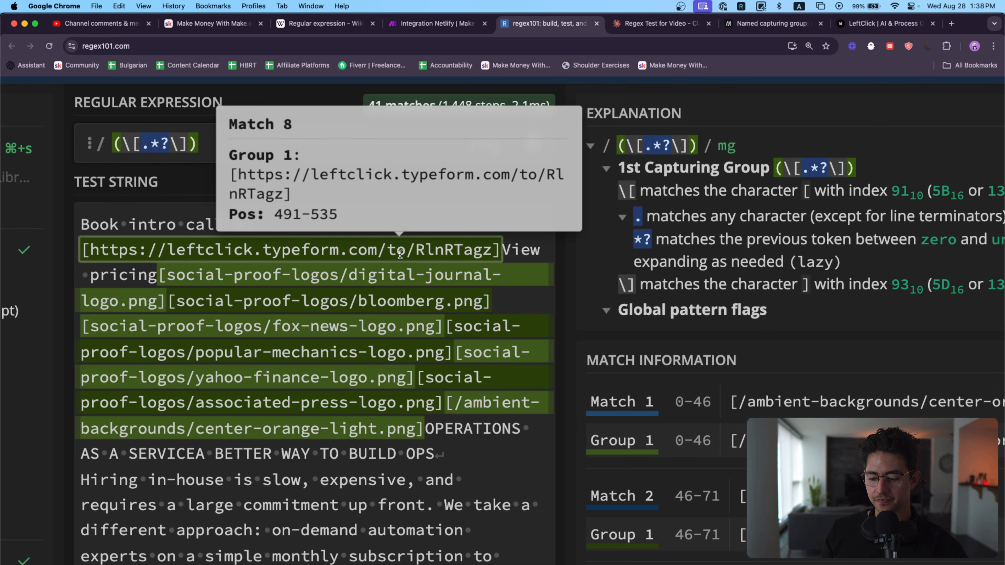
Step: Name the capturing group URL so the expression becomes (?<URL>\[.*?\])
key("super+Left")
key("Right")
type("<")
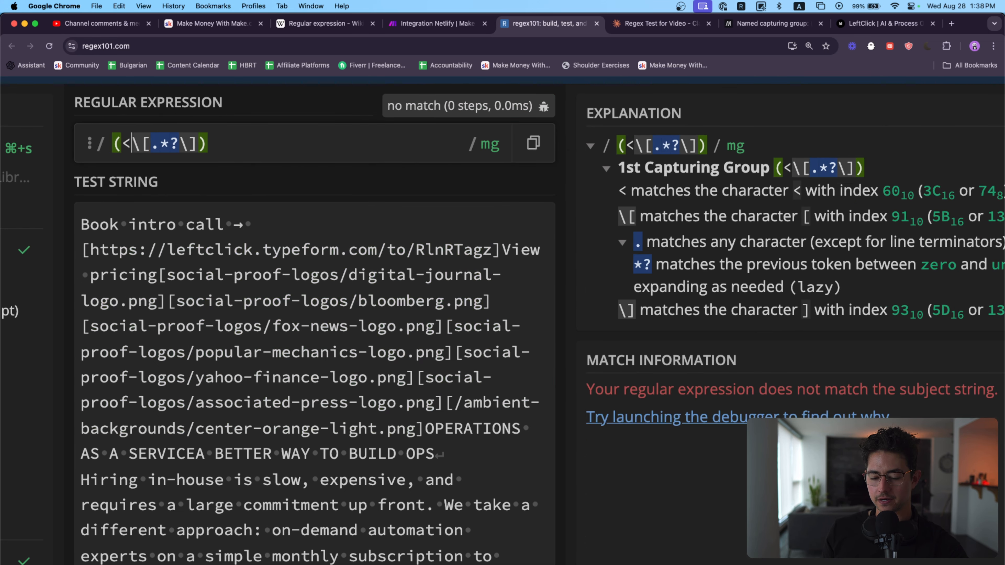
key("Left")
type("?")
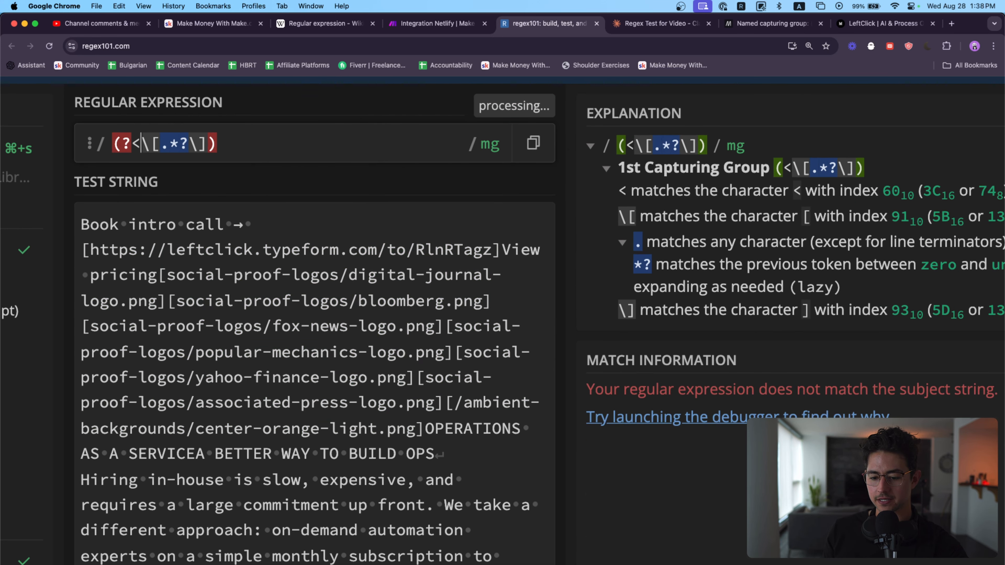
type("URL>")
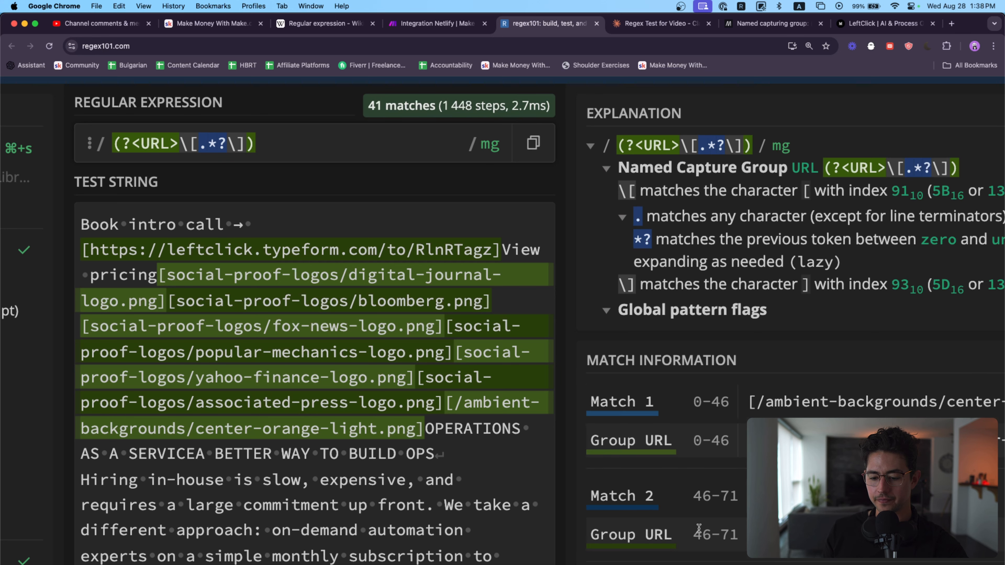
Step: Examine the URL group's entries in the match information and the highlighted bracketed paths and links in the test string
scroll(706, 375, "down", 3)
scroll(706, 376, "right", 3)
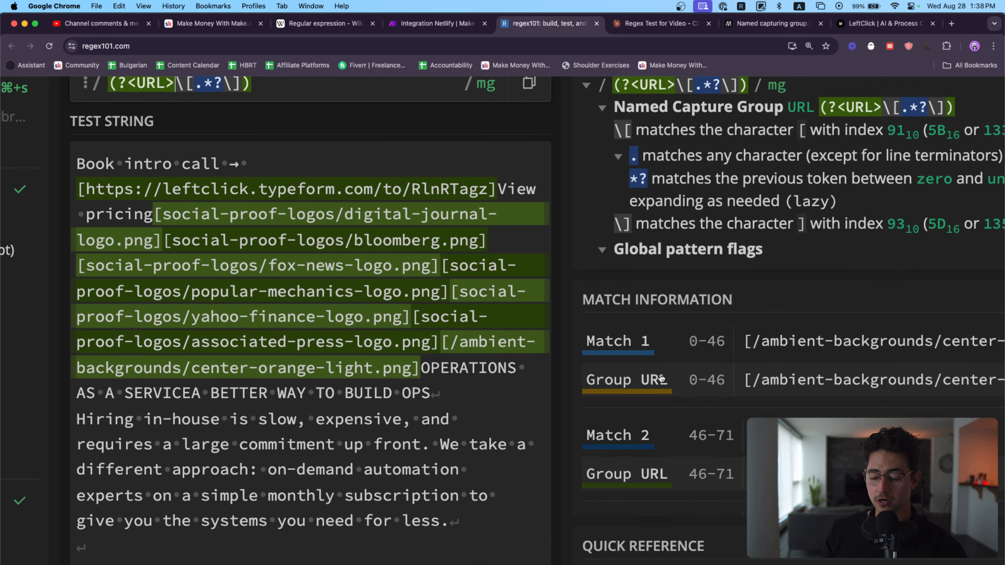
scroll(754, 388, "down", 10)
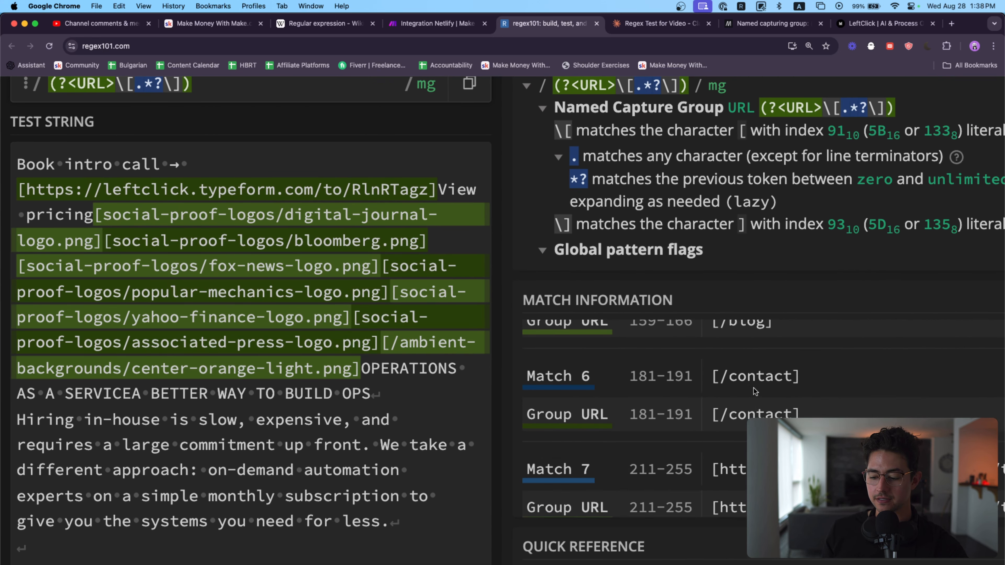
scroll(753, 388, "up", 2)
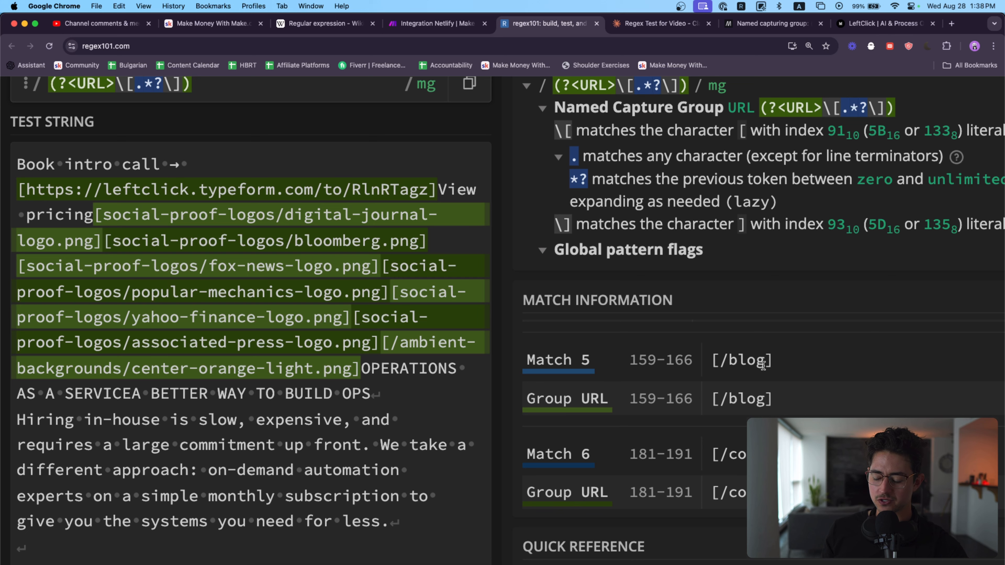
scroll(778, 364, "up", 8)
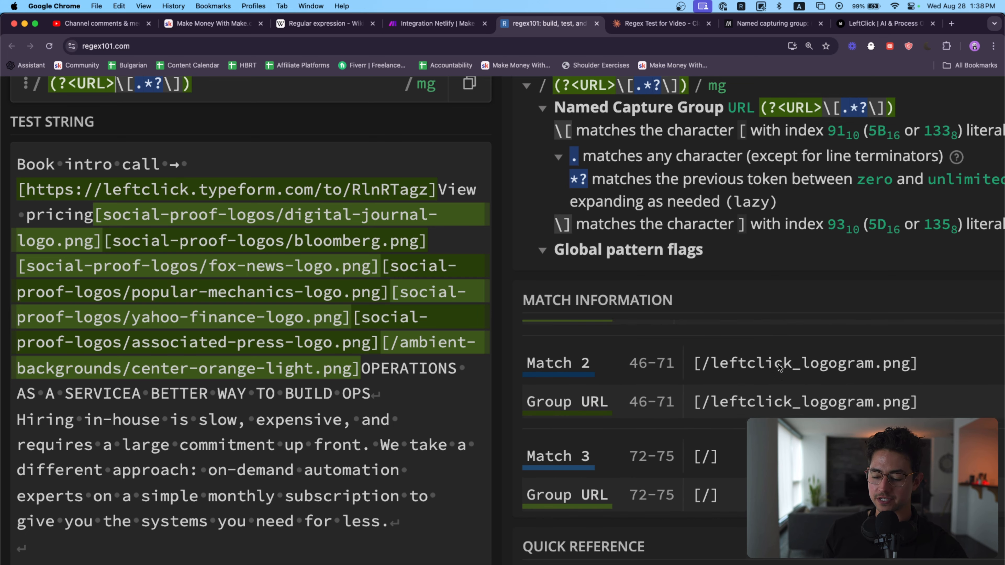
mouse_move(317, 262)
scroll(316, 262, "left", 2)
mouse_move(62, 197)
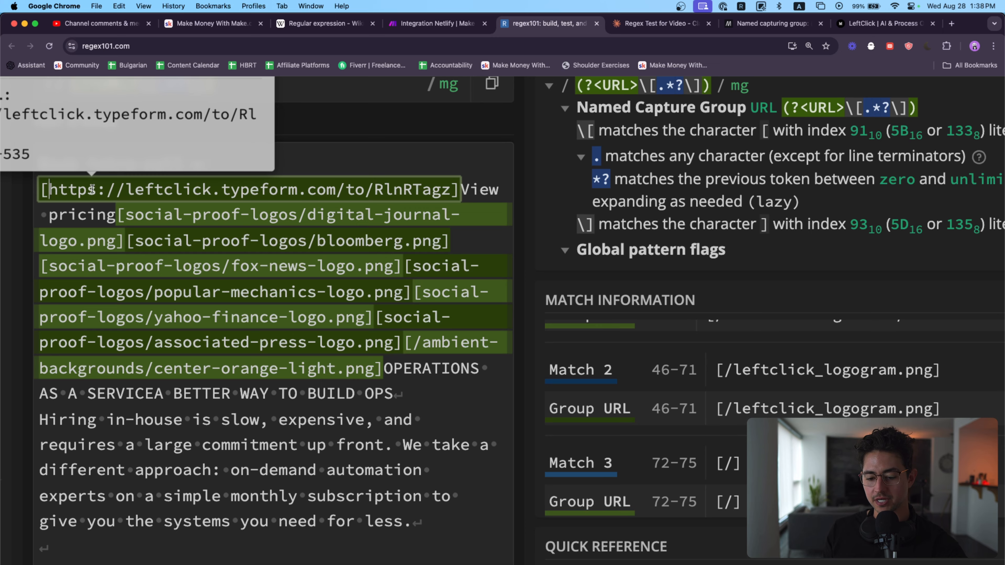
mouse_move(120, 219)
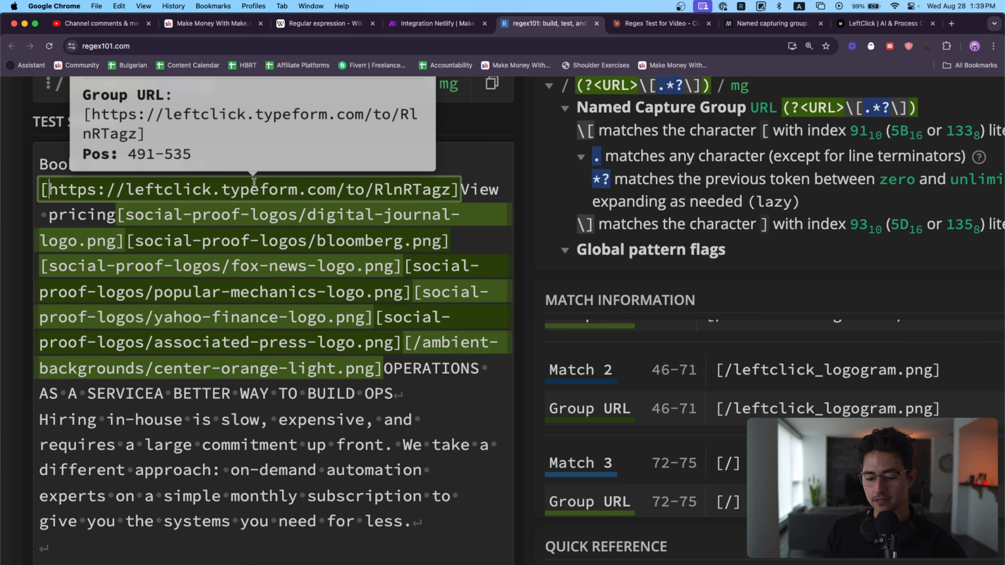
scroll(120, 222, "up", 1)
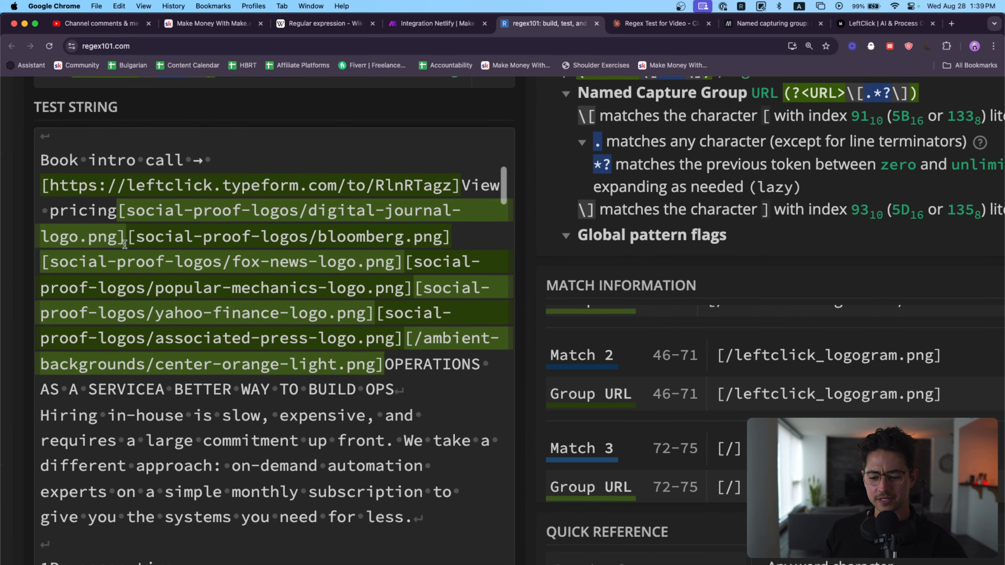
scroll(158, 243, "down", 15)
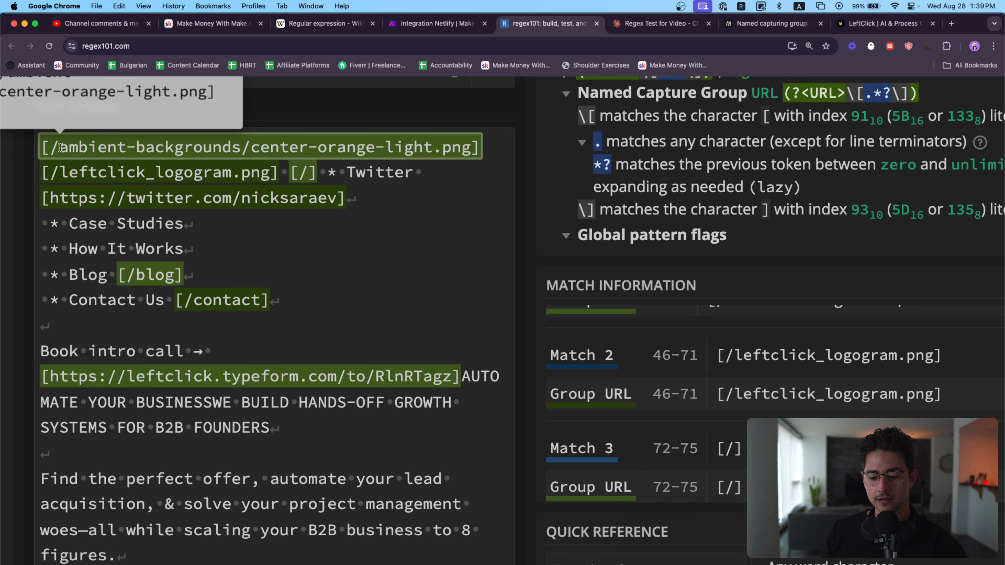
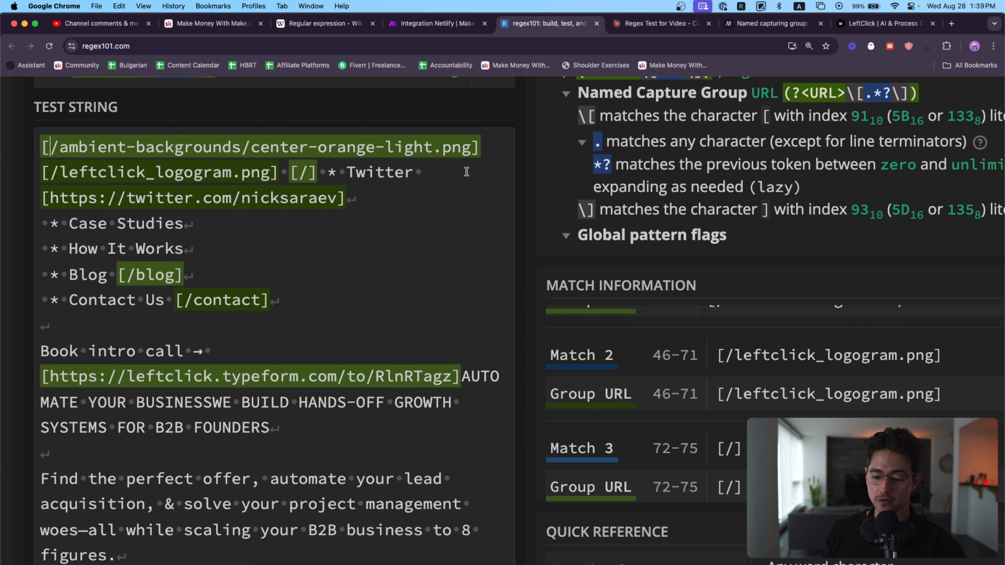
Step: Insert http after the escaped opening bracket so the expression reads (?<URL>\[http.*?\]), and check the matches throughout the test string
key("super+minus")
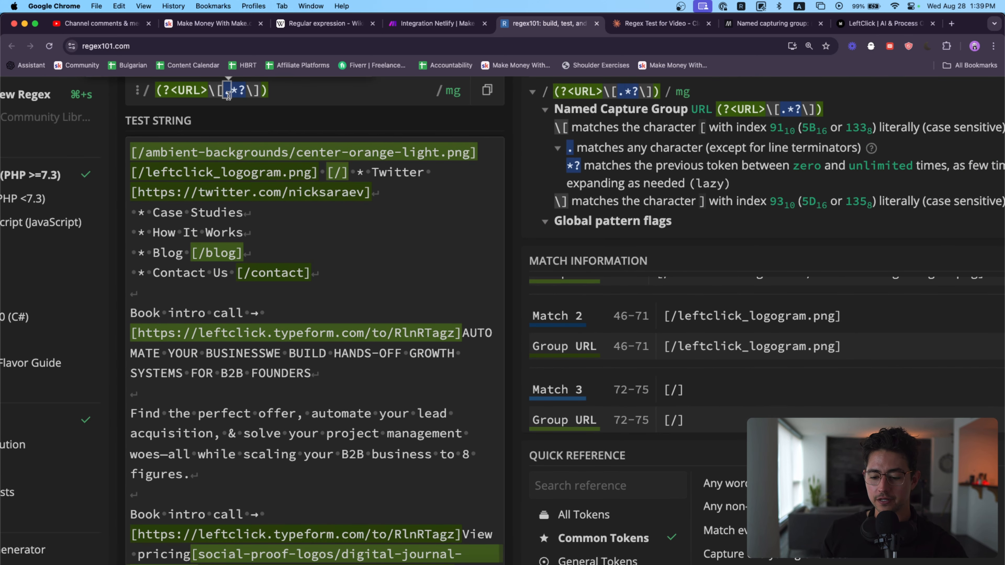
left_click(229, 95)
type("http")
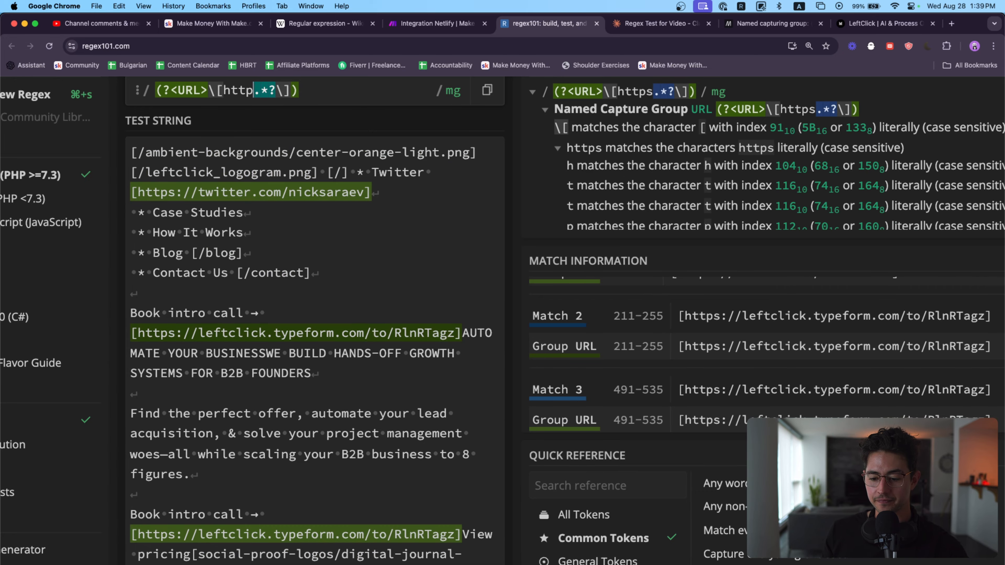
scroll(307, 182, "down", 6)
scroll(307, 181, "down", 20)
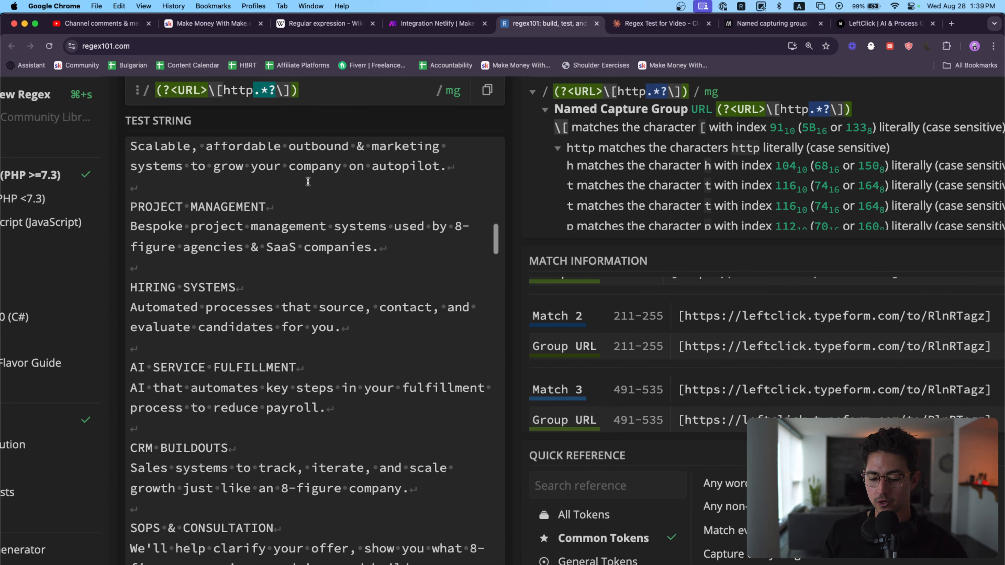
scroll(308, 182, "down", 20)
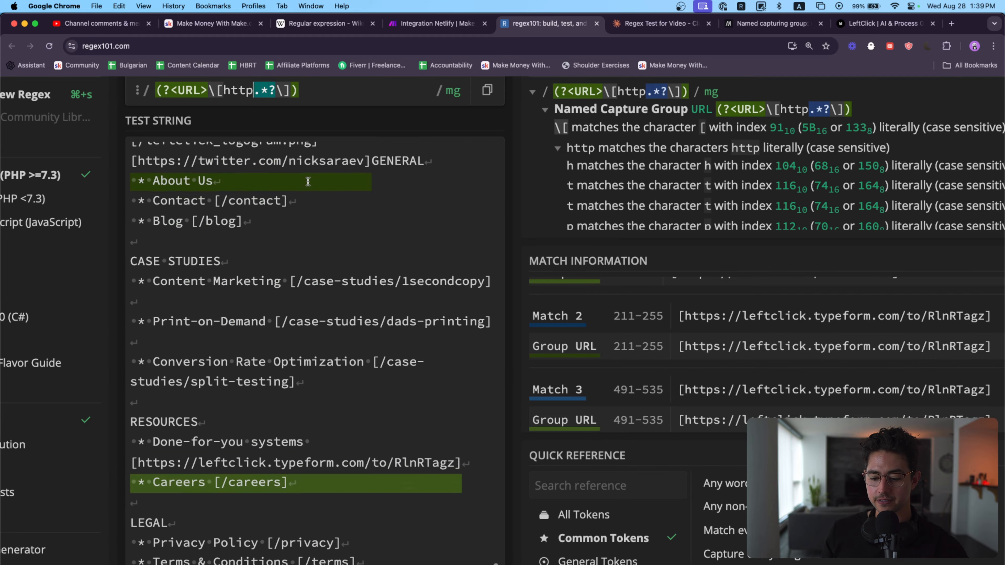
scroll(308, 181, "up", 20)
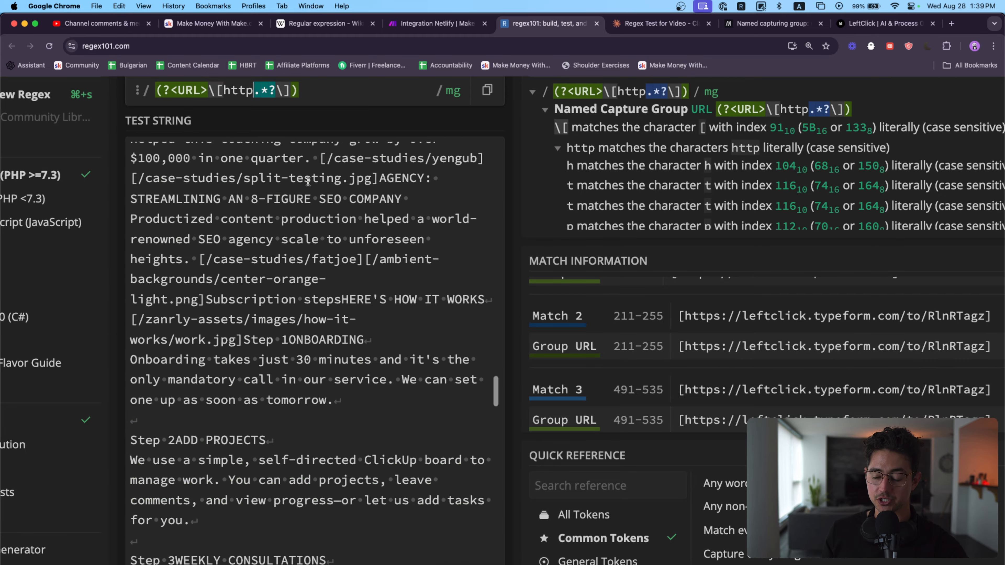
scroll(472, 161, "up", 4)
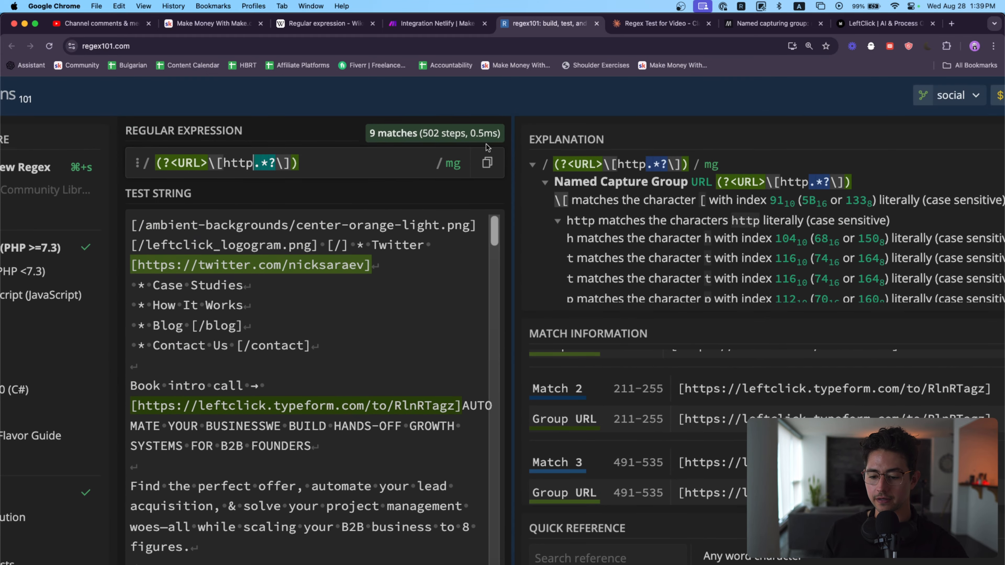
Step: Copy the full expression from regex101 into the Pattern setting of the last Match pattern module in the Make.com scenario
triple_click(349, 163)
key("super+c")
left_click(455, 23)
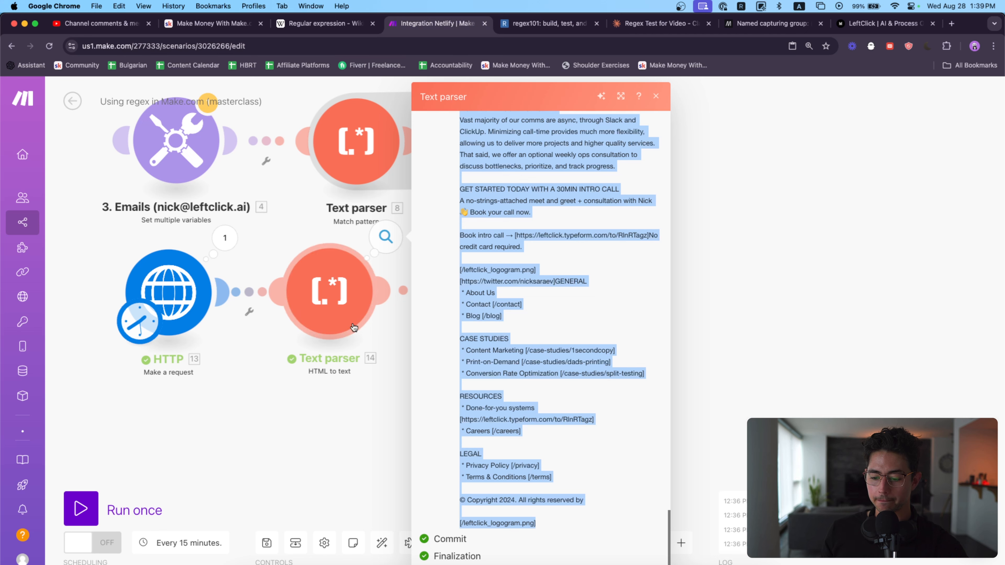
left_click(539, 275)
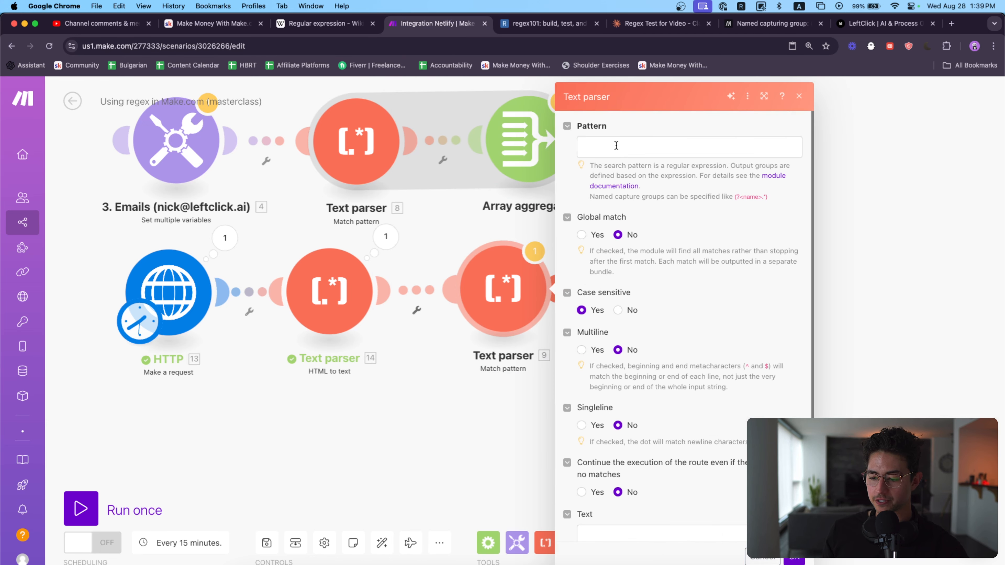
left_click(645, 145)
key("super+v")
Step: Map the HTML to text module's Text output as the Match pattern module's text and save the settings
scroll(680, 253, "down", 1)
left_click(673, 519)
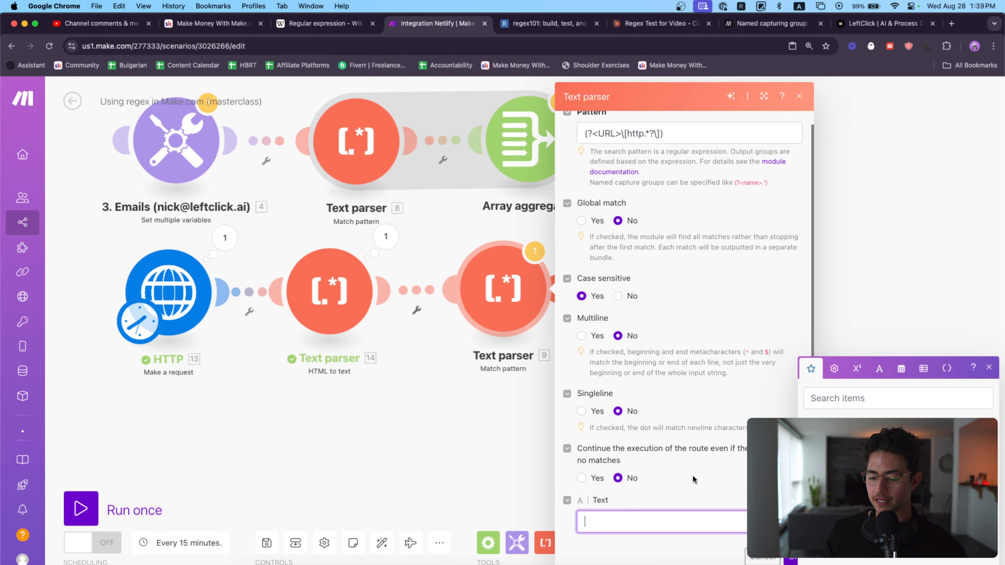
left_click(833, 447)
left_click(793, 557)
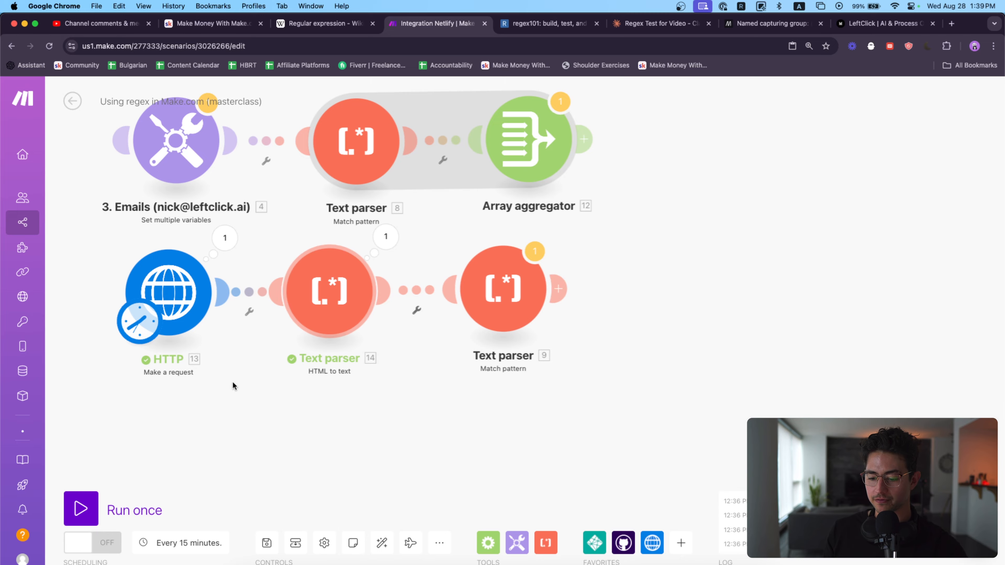
Step: Run the scenario once and inspect the URL value output by the Match pattern module
left_click(115, 510)
left_click(475, 325)
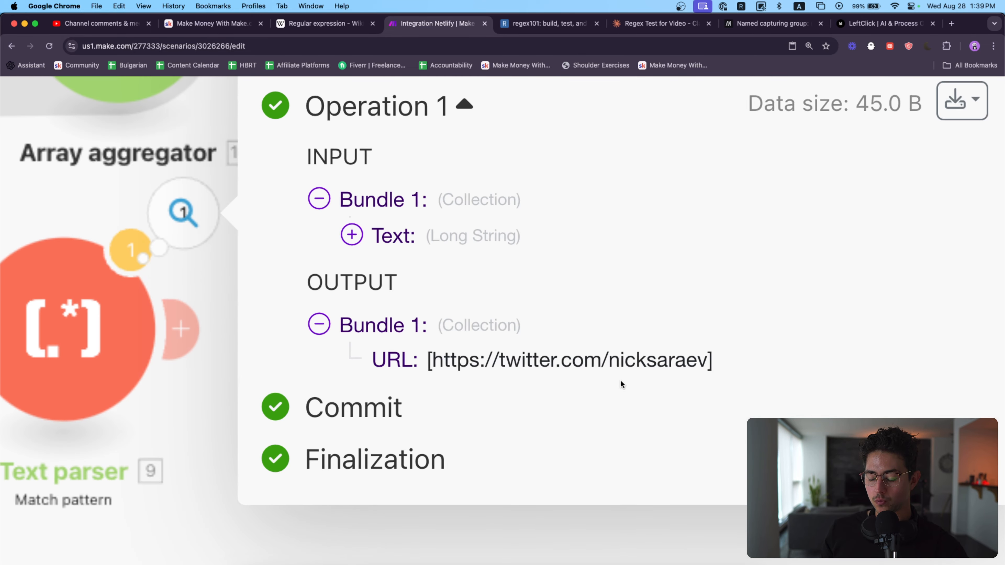
mouse_move(655, 375)
left_mouse_down()
mouse_move(550, 374)
mouse_move(664, 370)
left_mouse_up()
scroll(752, 348, "down", 5)
scroll(651, 338, "down", 5)
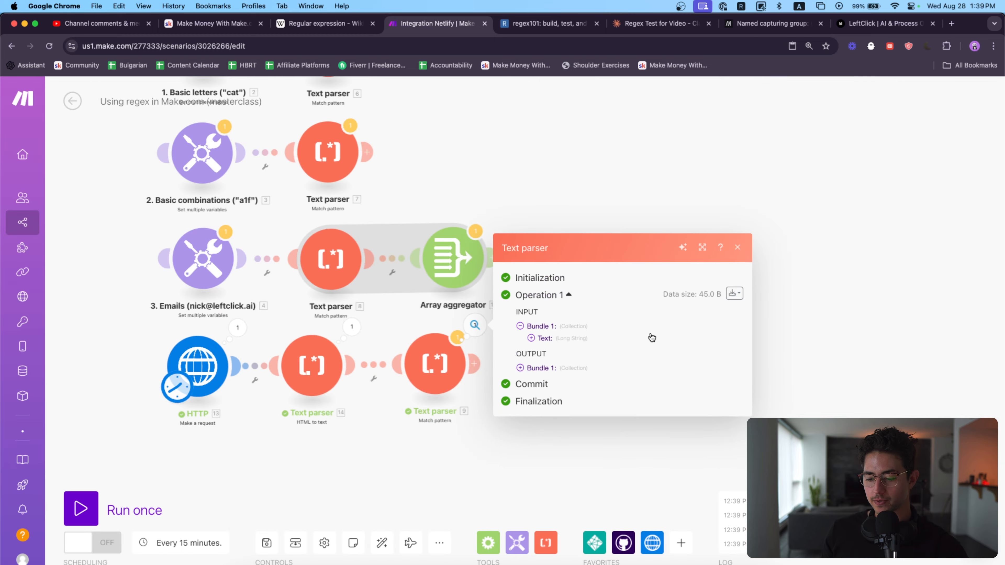
Step: Enable Global match in the last Match pattern module and save its settings
left_click(441, 387)
left_click(498, 237)
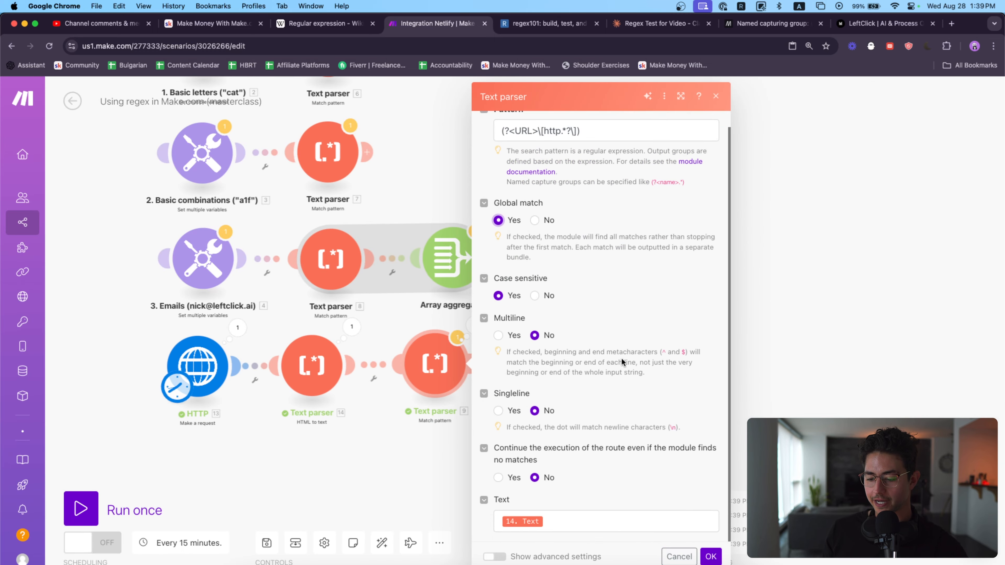
left_click(711, 556)
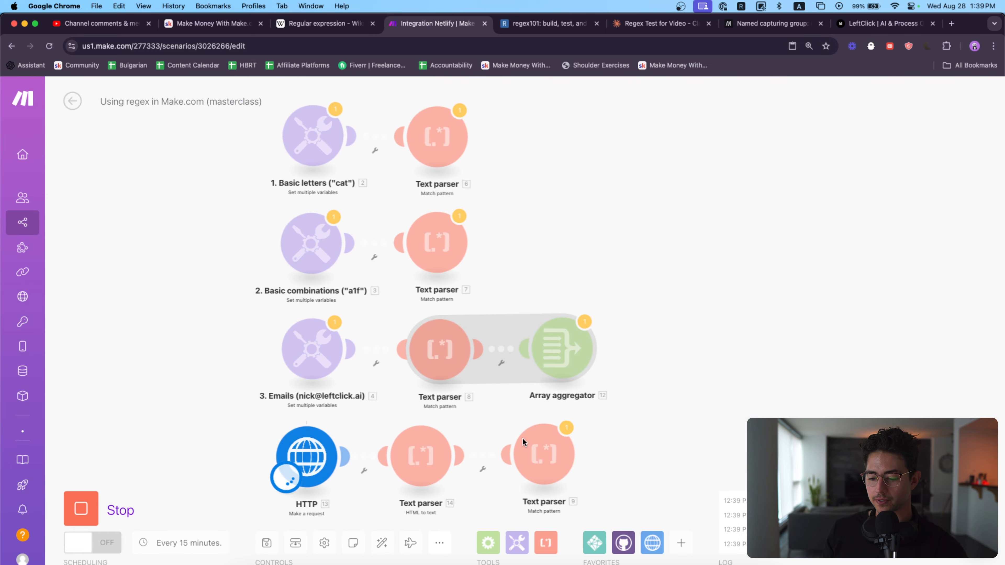
Step: Rerun the scenario and inspect the URL in each bundle output by the Match pattern module
left_click(600, 431)
scroll(752, 356, "up", 5)
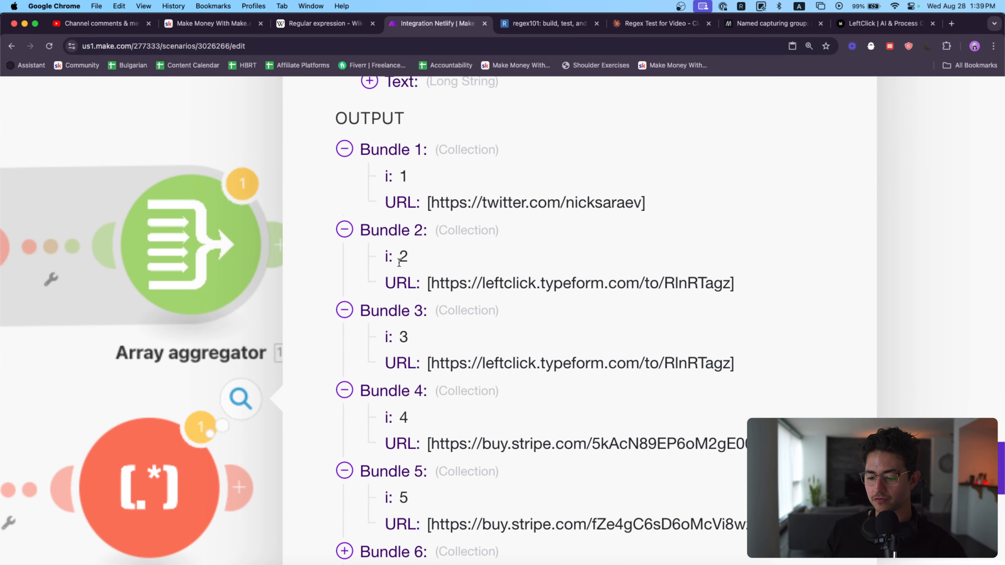
scroll(400, 190, "down", 2)
scroll(415, 249, "down", 5)
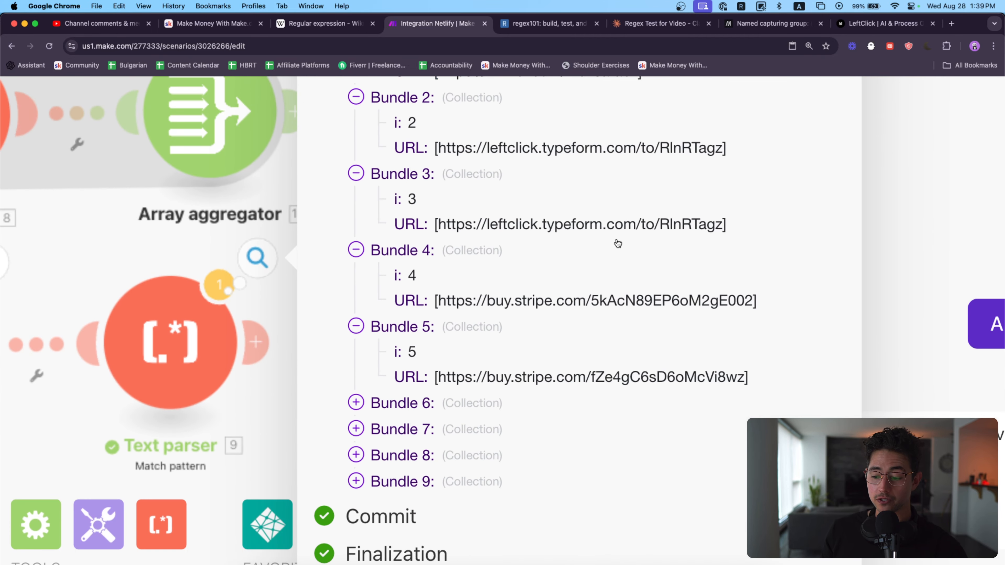
scroll(618, 244, "down", 5)
Step: Copy Bundle 2's Typeform URL without its brackets, open it in a new browser tab to test it, and close the tab
left_click_drag(711, 180, 466, 178)
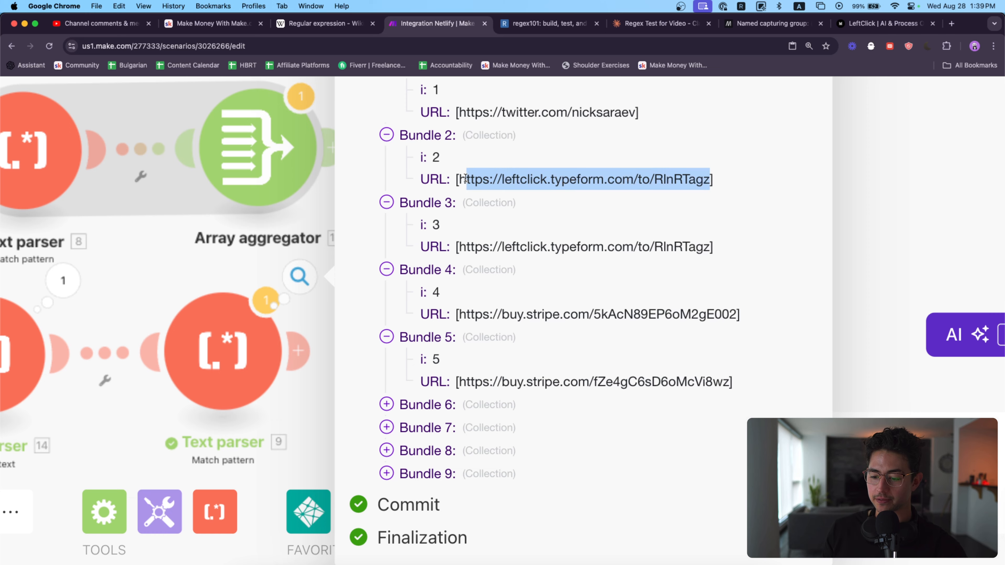
key("super+c")
key("super+t")
key("super+v")
key("Return")
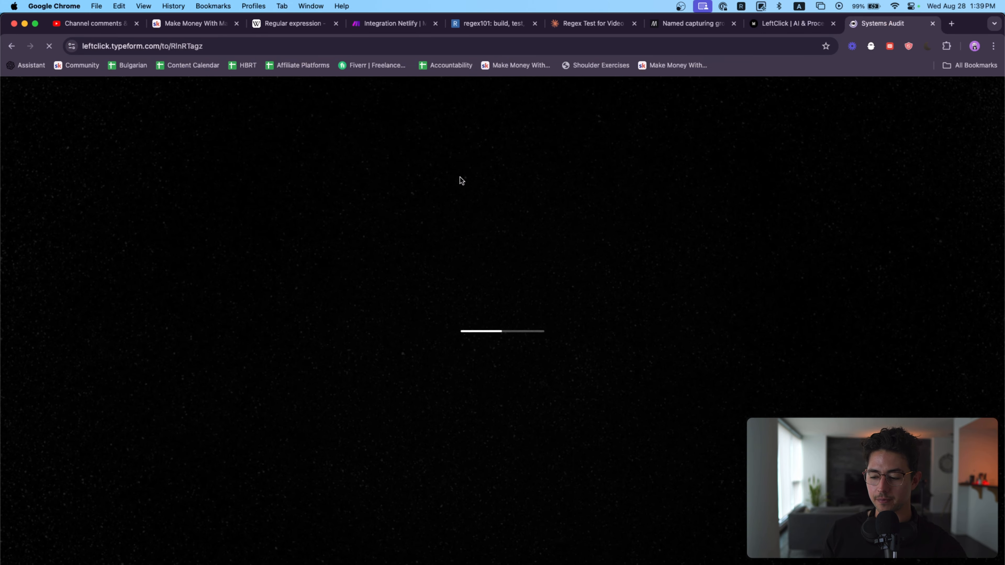
key("super+w")
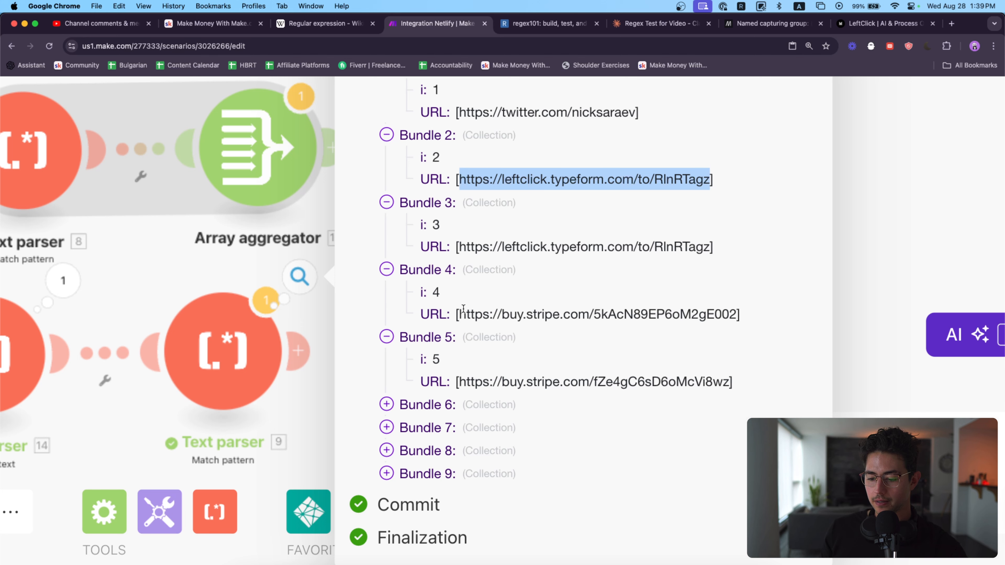
Step: Copy Bundle 4's Stripe URL without its brackets, open it in a new browser tab to test it, and close the tab
left_click_drag(462, 310, 727, 311)
key("super+c")
key("super+t")
key("super+v")
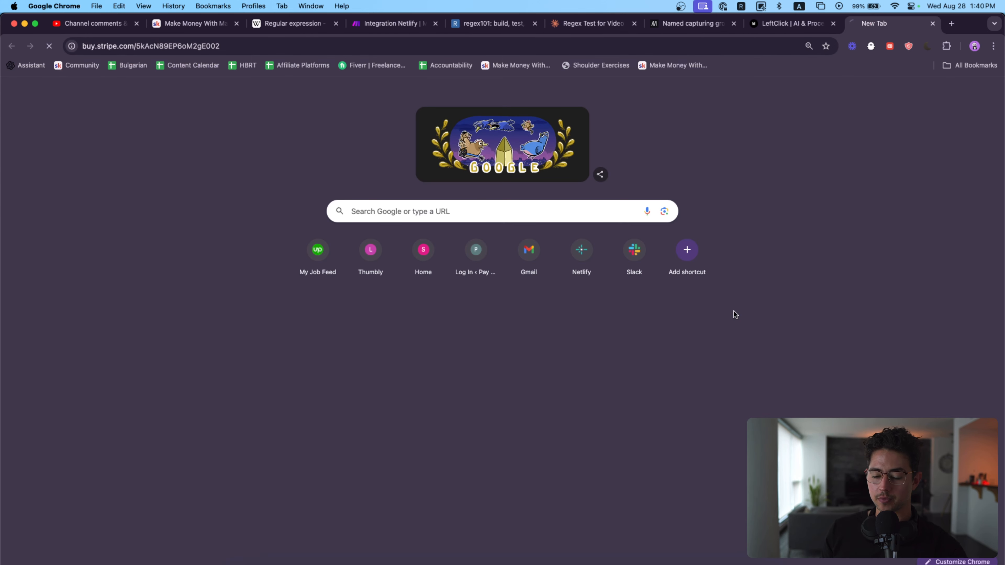
key("Return")
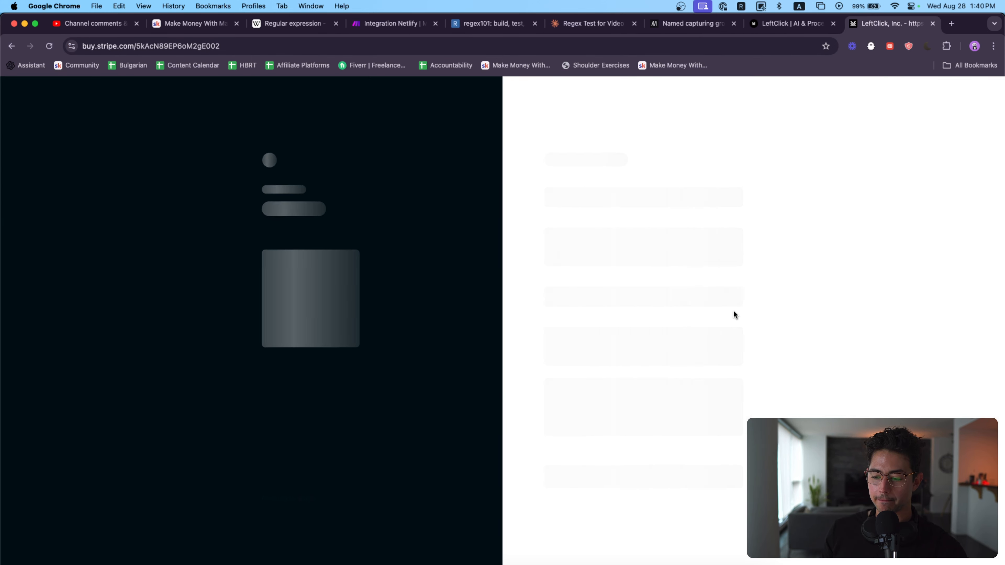
key("super+w")
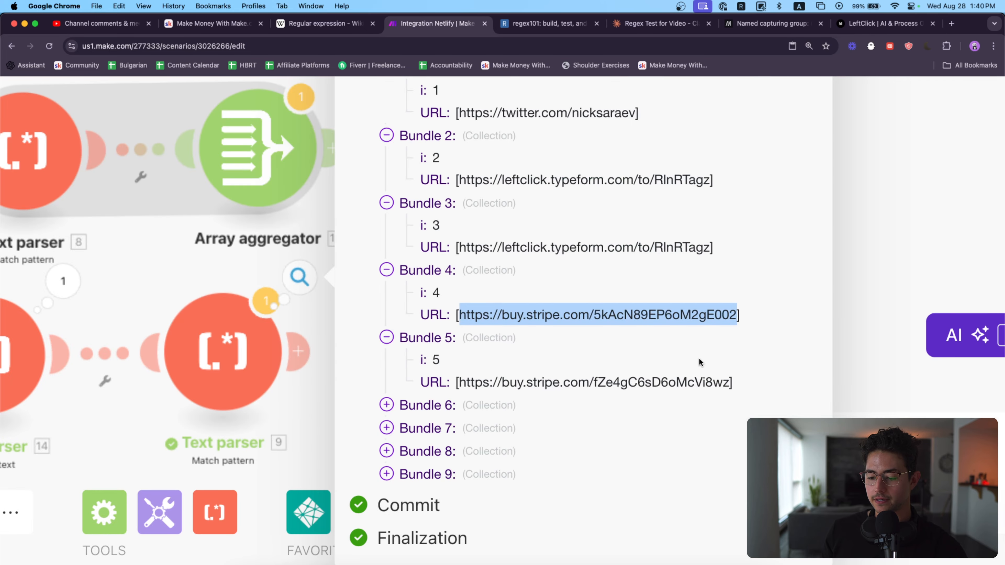
Step: Expand output Bundles 6, 7, 8 and 9 to review their extracted URLs
left_click(427, 424)
left_click(447, 470)
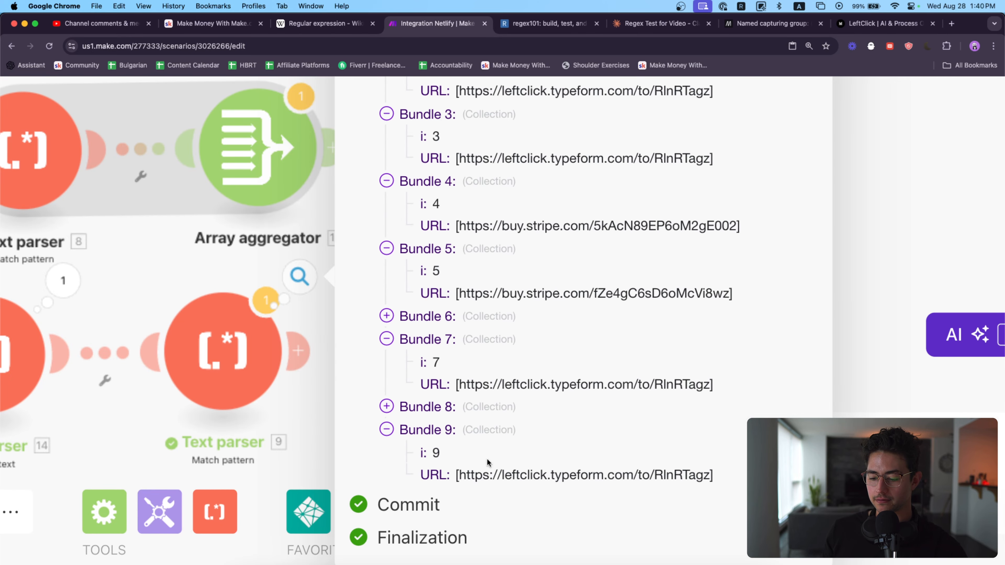
left_click(464, 411)
scroll(574, 368, "up", 3)
scroll(573, 367, "right", 1)
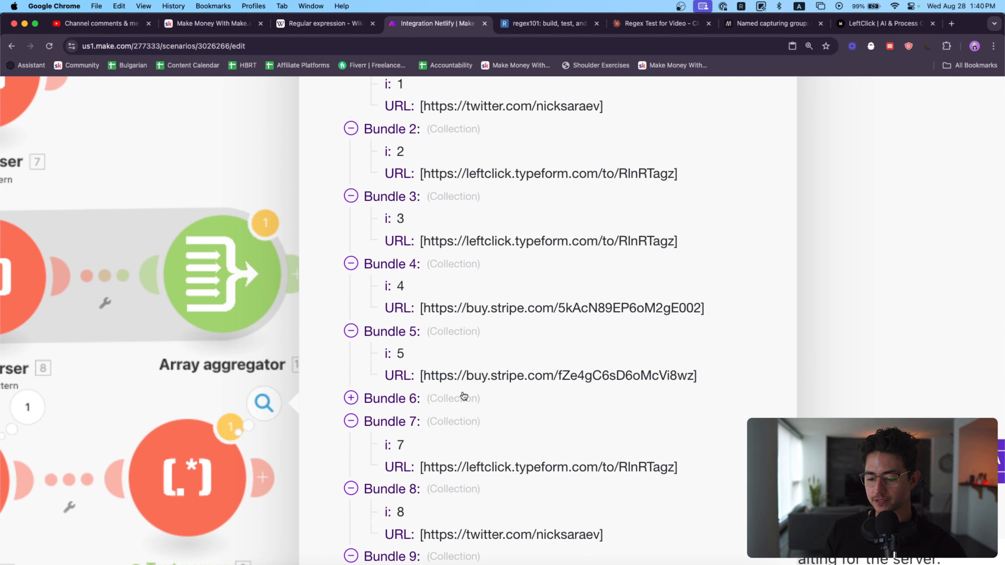
left_click(464, 397)
scroll(614, 373, "up", 7)
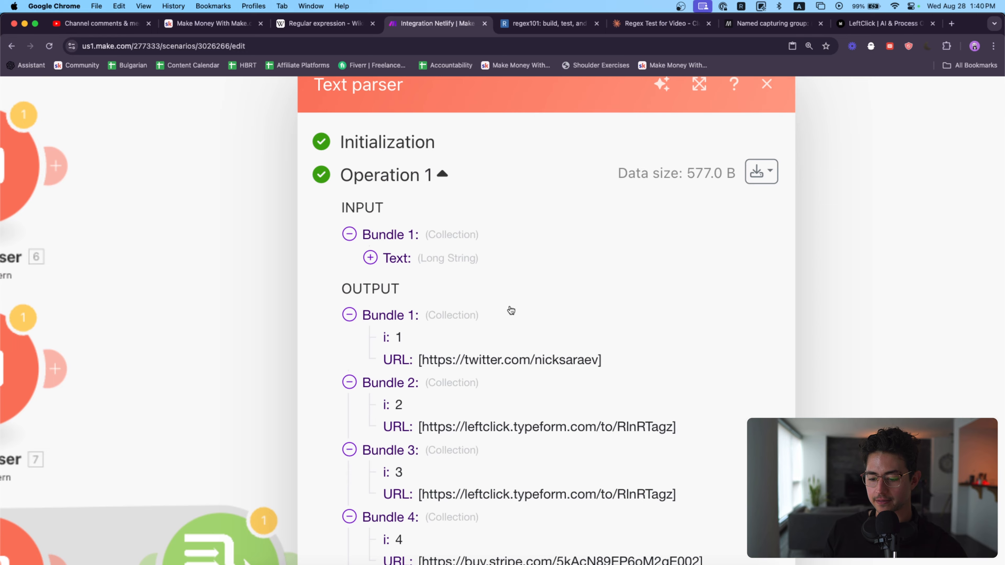
Step: Open Bundle 1's Twitter URL in a new browser tab to test it, close the tab and dismiss the module output
scroll(511, 310, "down", 5)
left_click_drag(595, 138, 425, 136)
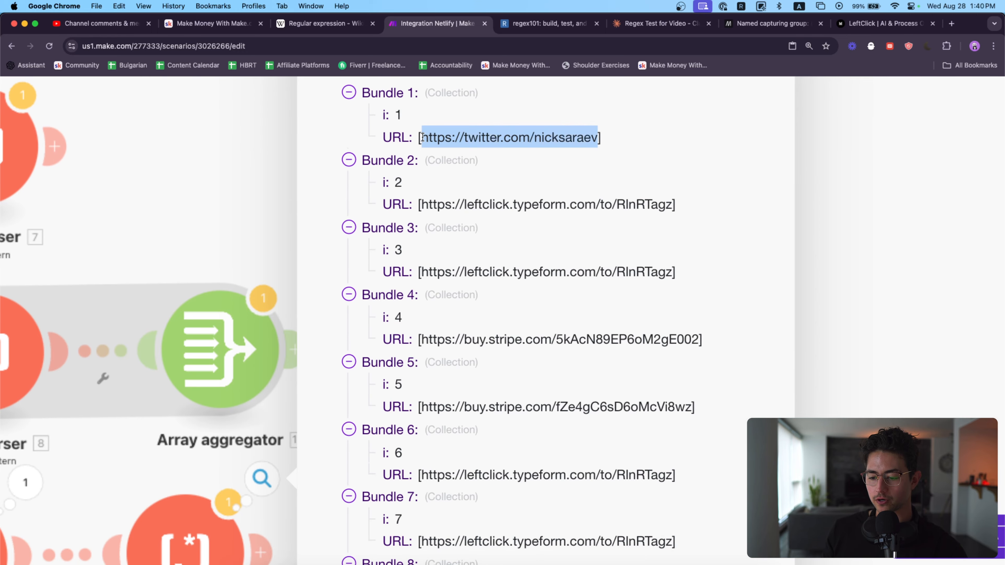
key("super+t")
key("super+v")
key("Return")
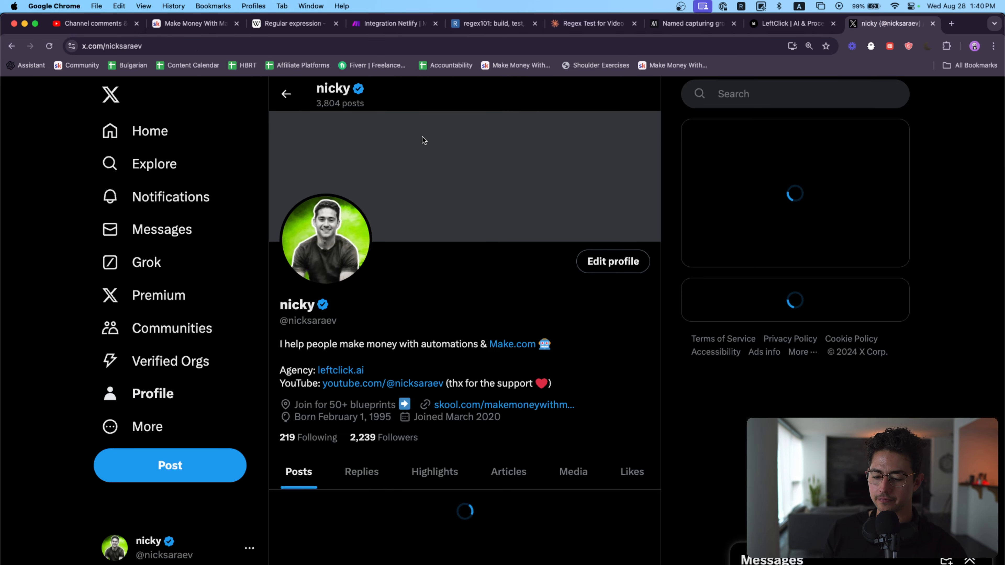
key("super+w")
scroll(532, 177, "down", 5)
left_click(516, 280)
left_click_drag(517, 298, 492, 255)
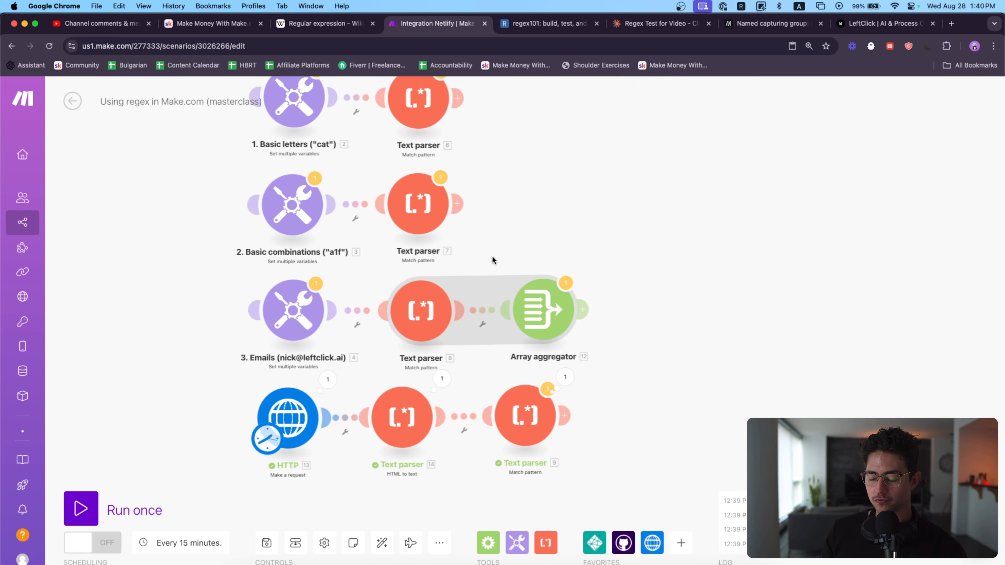
Step: Replace http in the Match pattern module's expression with an escaped forward slash to target bracketed relative paths, and save the settings
scroll(495, 277, "up", 2)
left_click(543, 427)
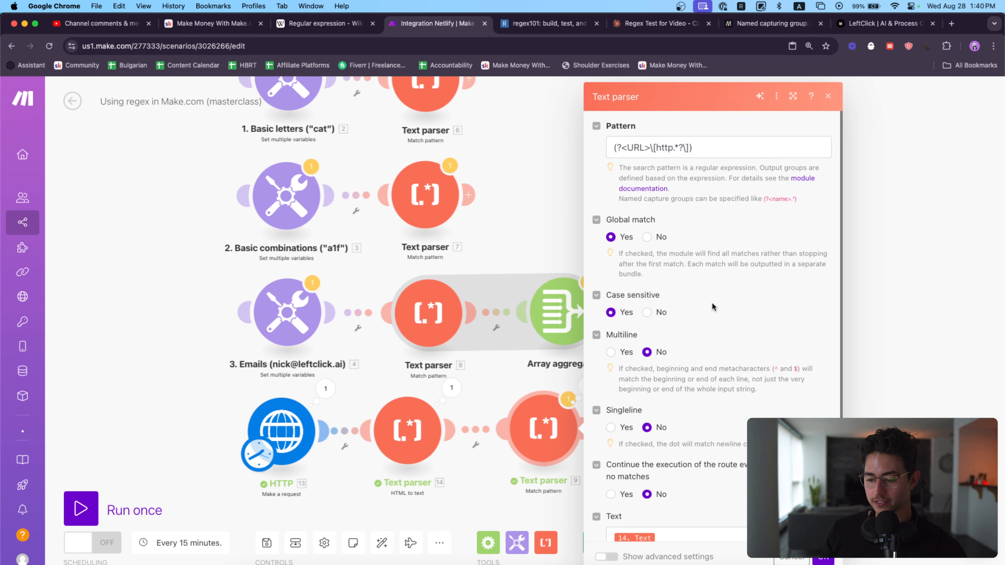
scroll(668, 190, "down", 1)
left_click(674, 132)
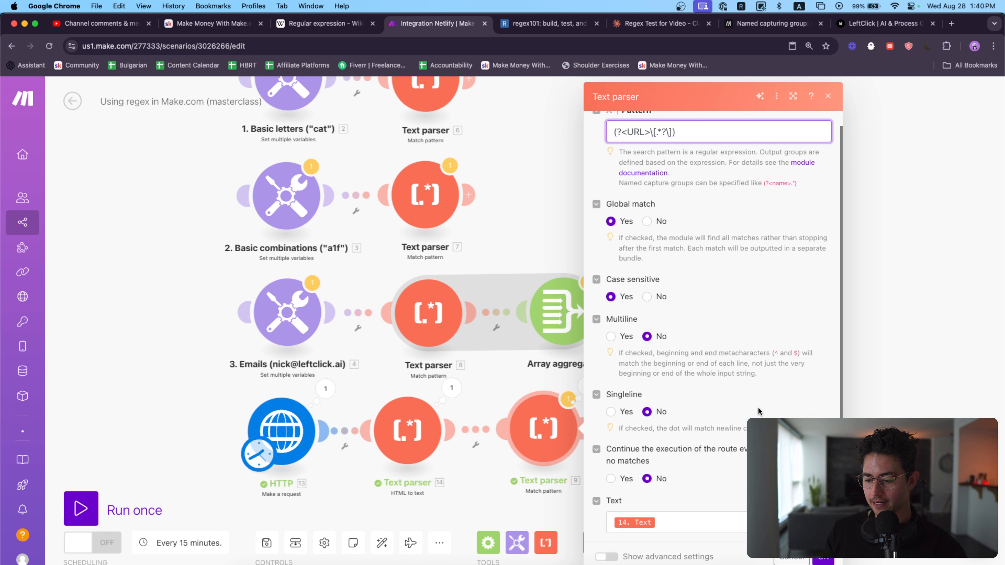
scroll(758, 411, "down", 1)
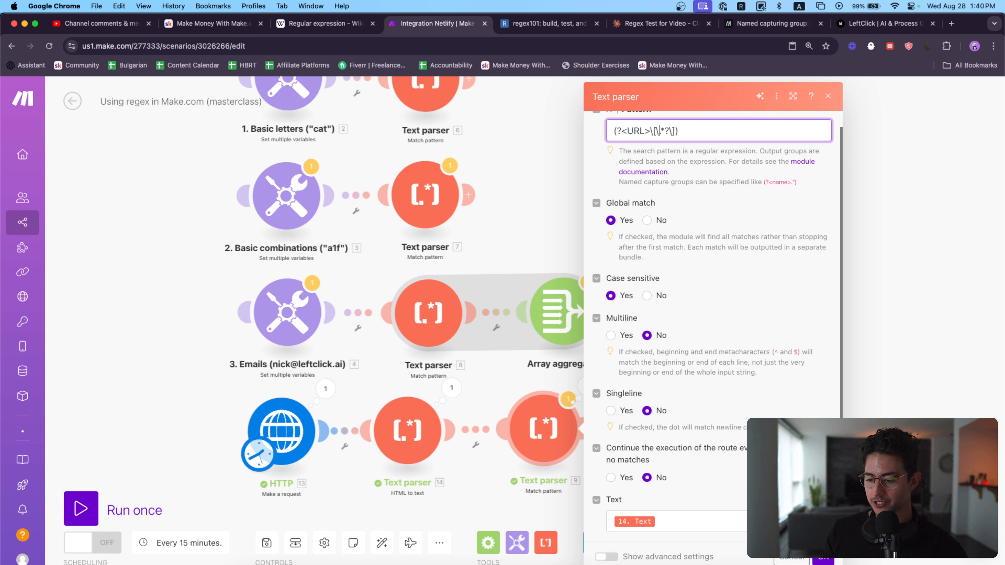
left_click(823, 558)
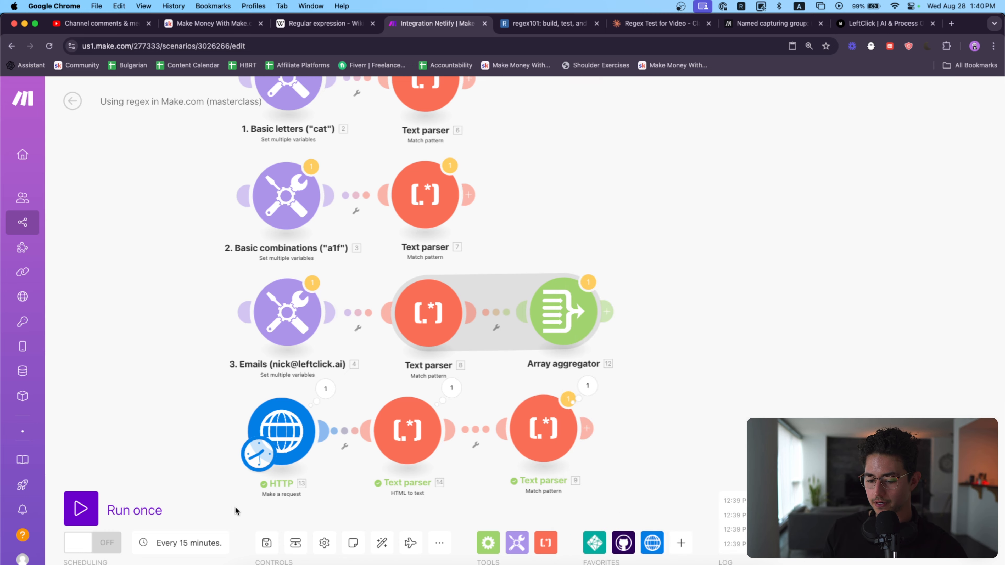
Step: Run the scenario once and inspect the relative paths in the Match pattern module's output bundles
left_click(81, 508)
left_click(593, 424)
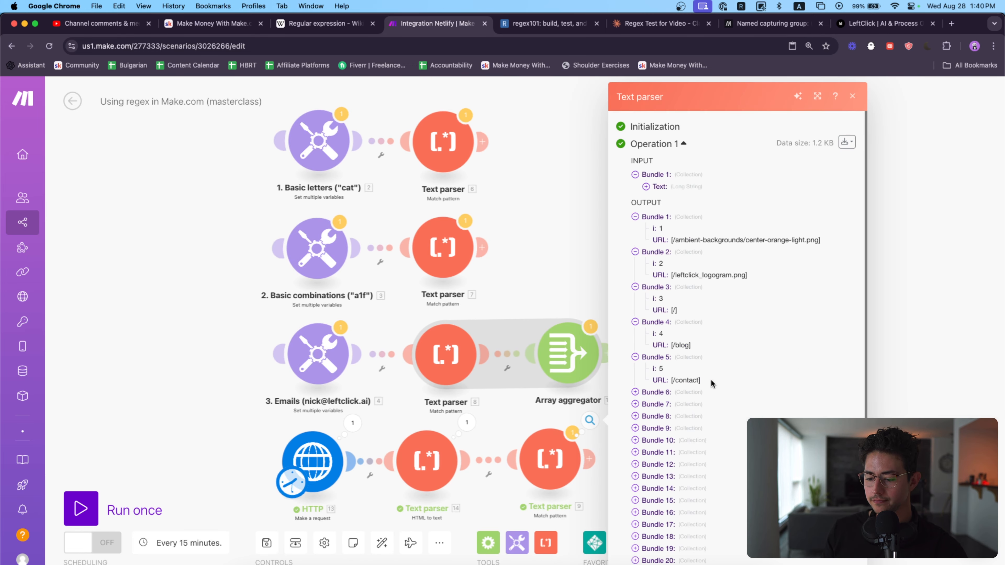
scroll(710, 380, "down", 1)
scroll(780, 217, "up", 5)
scroll(673, 236, "right", 1)
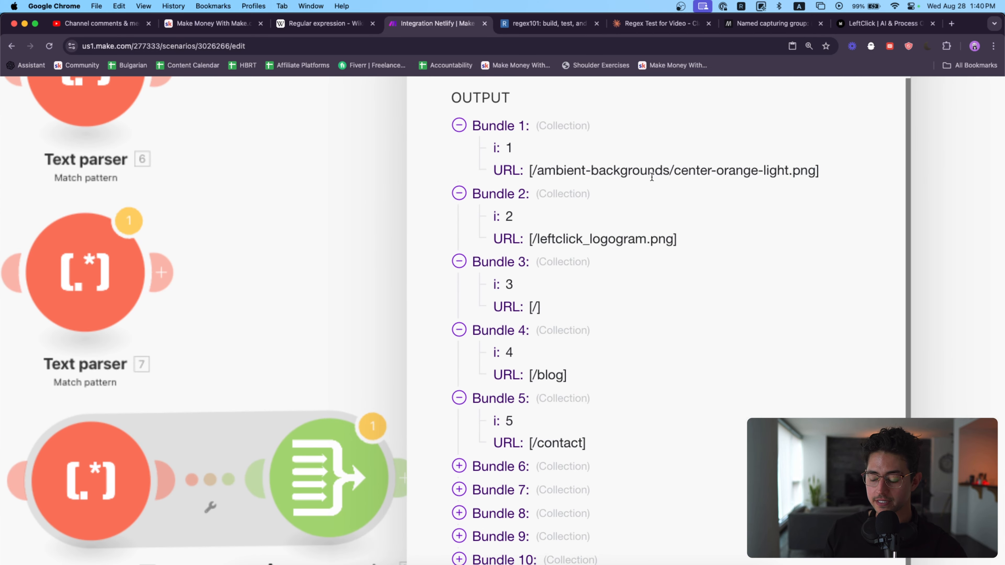
scroll(537, 273, "up", 2)
Step: Copy Bundle 2's relative path, open leftclick.ai/leftclick_logogram.png in a new browser tab to test it, and close that tab
left_click_drag(513, 251, 676, 252)
key("super+c")
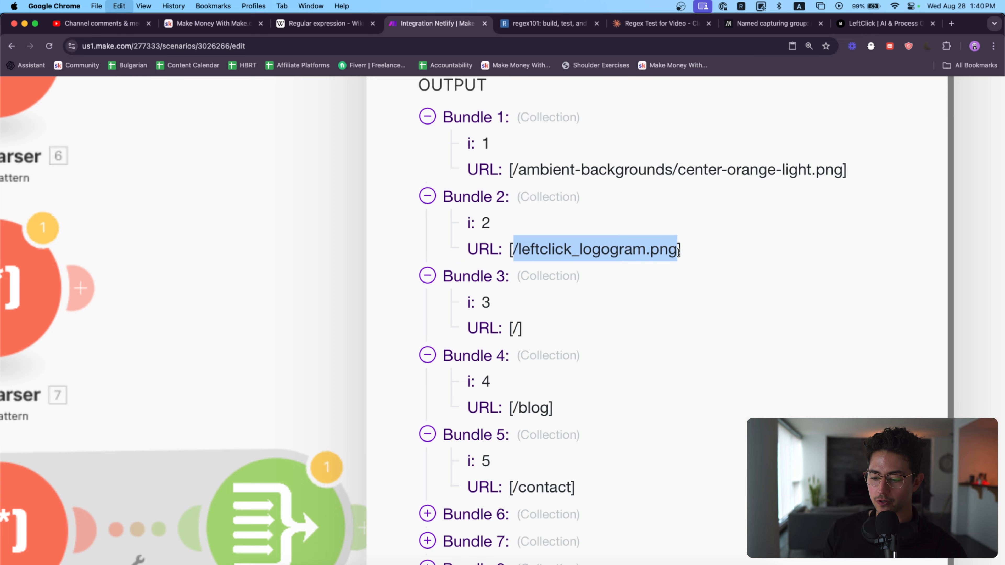
key("super+t")
type("leftclick.ai")
key("super+v")
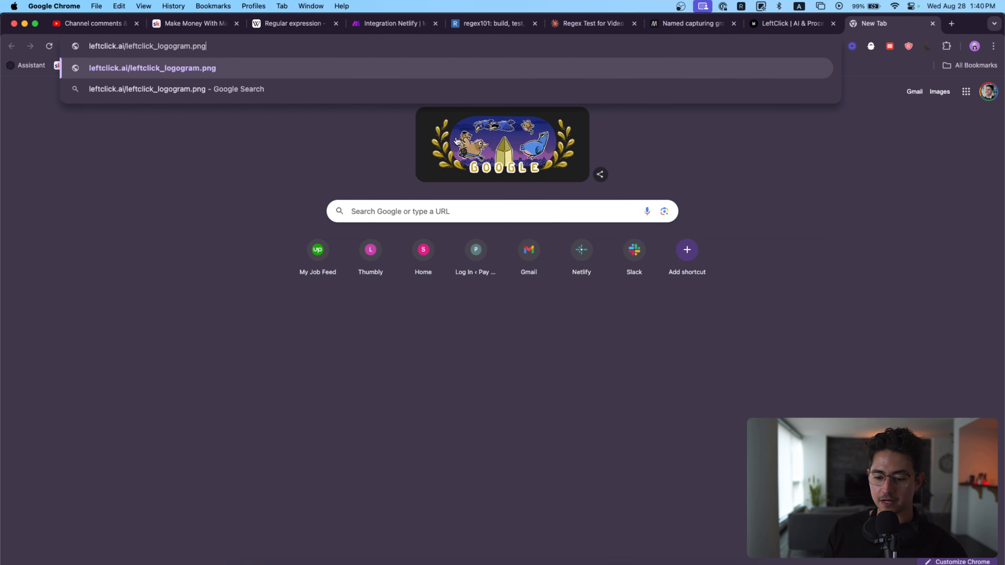
key("Return")
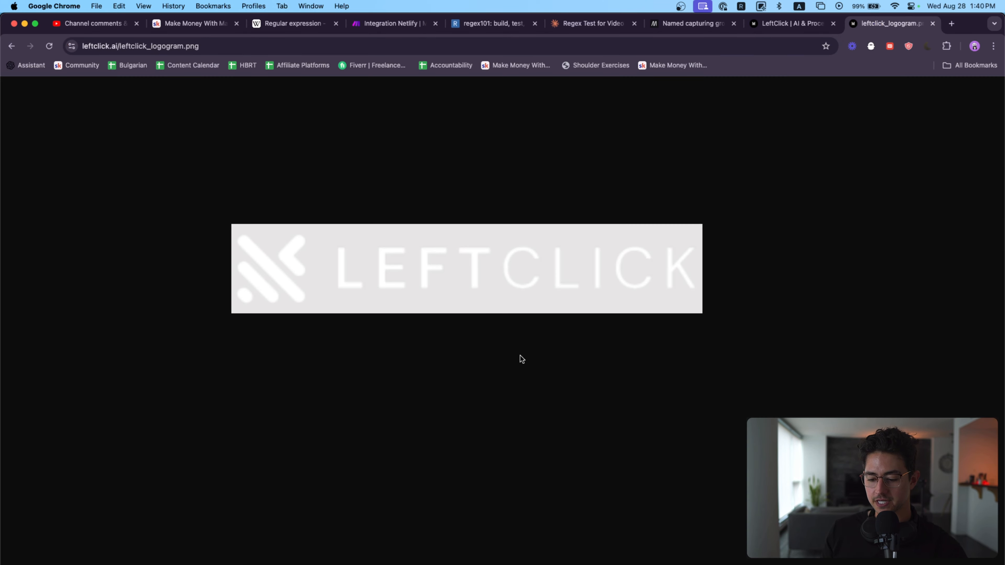
key("super+w")
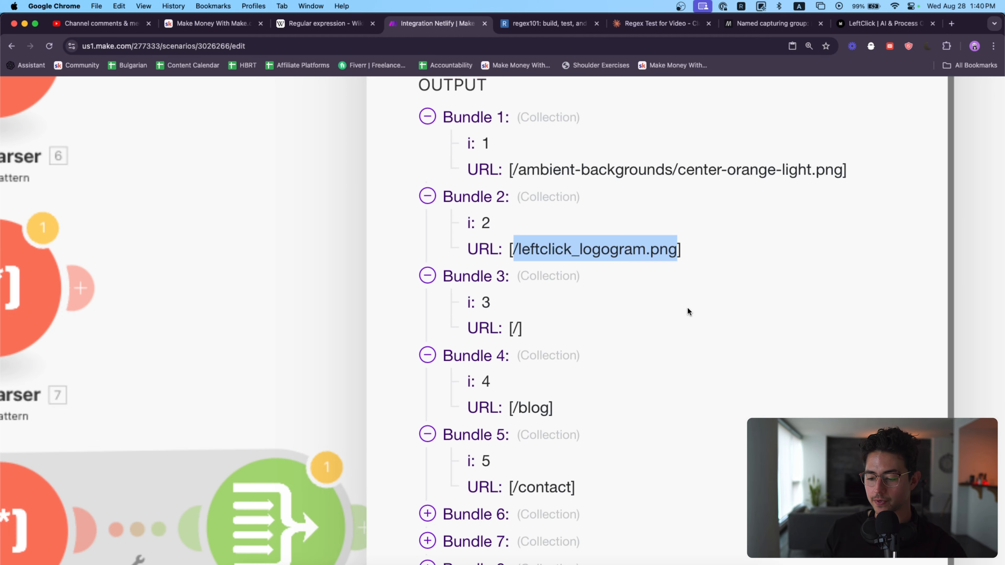
Step: Expand output Bundles 10, 9, 8 and 7 to review their extracted relative paths
scroll(664, 463, "down", 5)
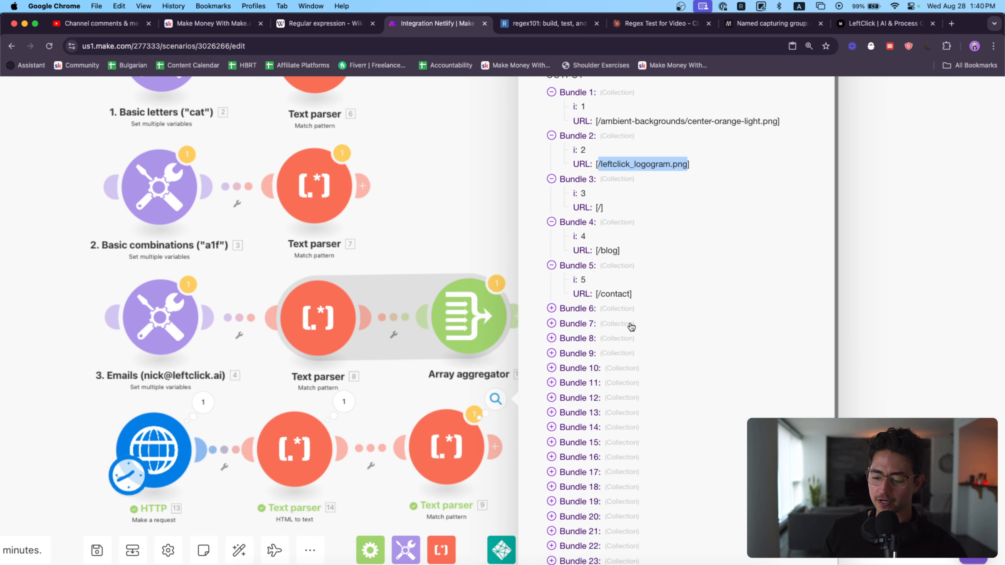
left_click(617, 353)
left_click(611, 338)
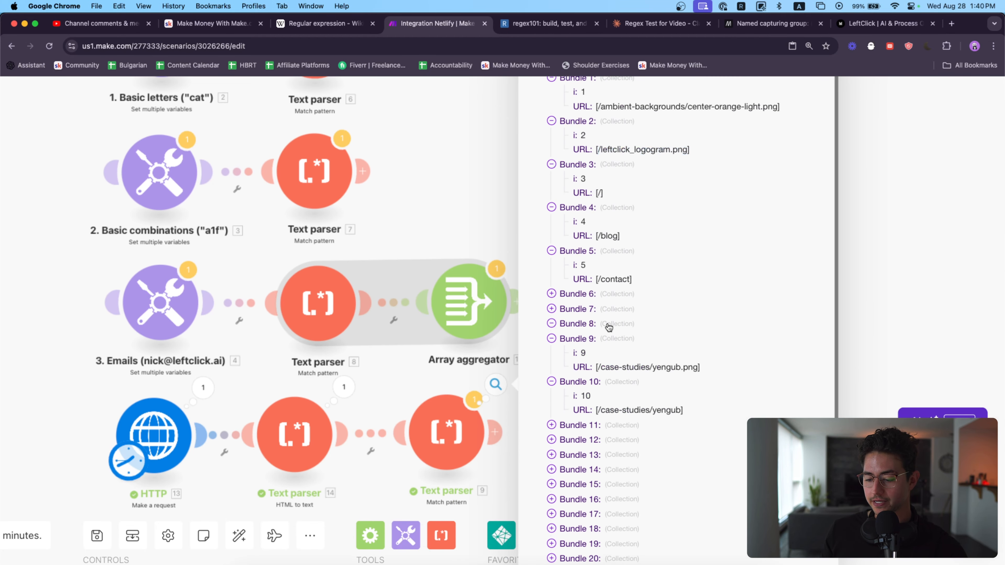
left_click(607, 323)
left_click(607, 311)
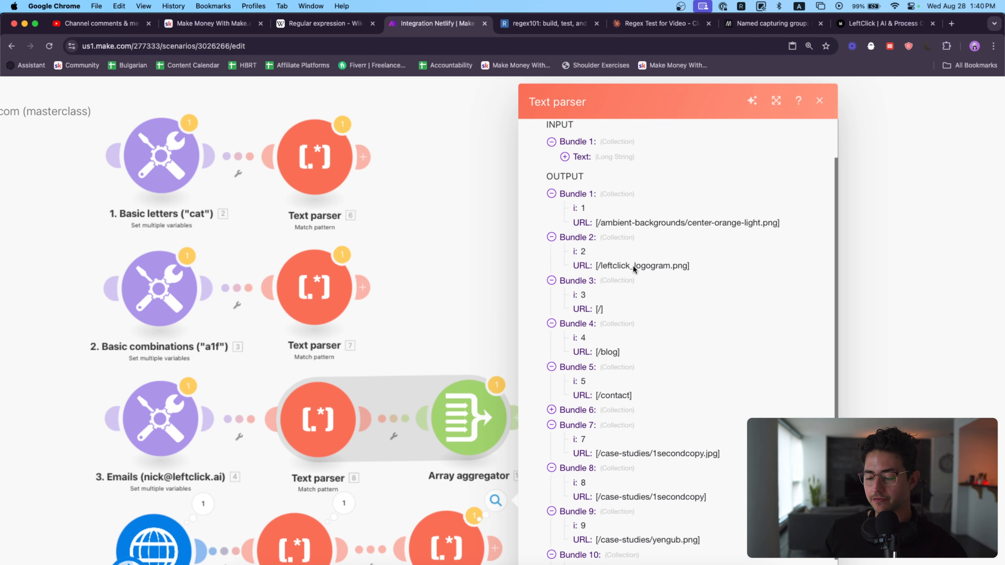
scroll(632, 266, "up", 5)
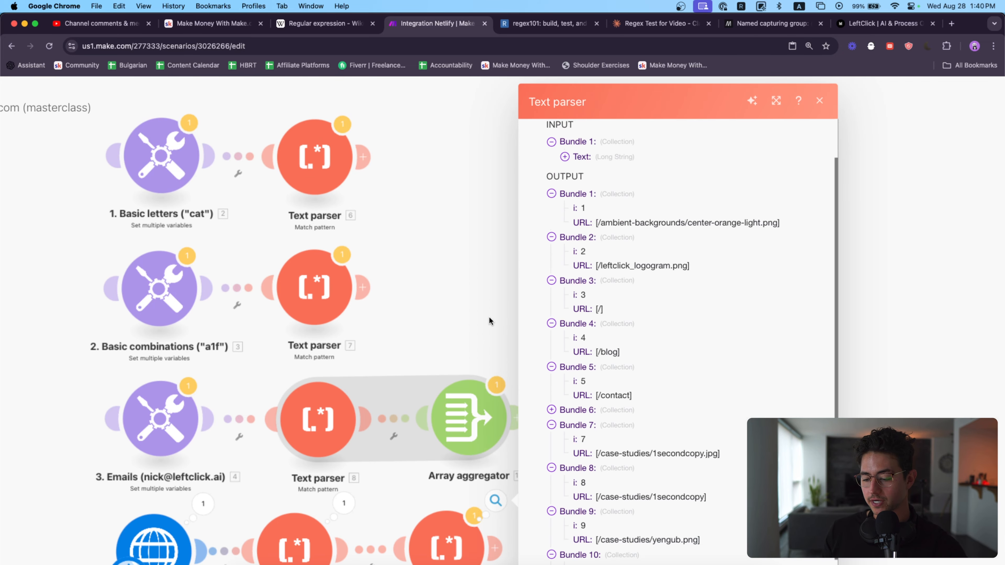
Step: Dismiss the Match pattern output and move the HTTP and Text parser chain lower on the canvas, away from the Emails row
left_click_drag(487, 317, 556, 162)
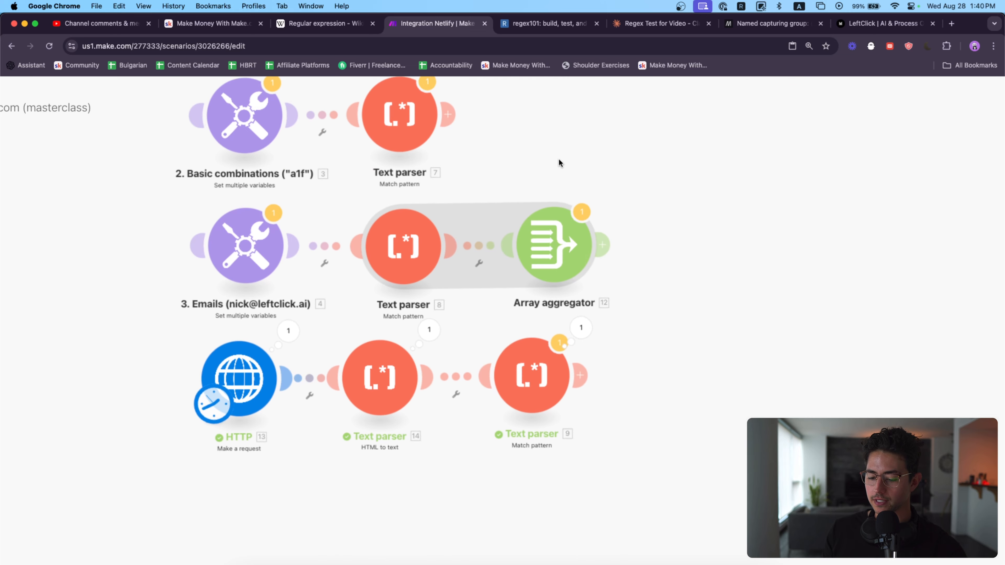
left_click(546, 372)
scroll(686, 350, "down", 5)
left_click(576, 396)
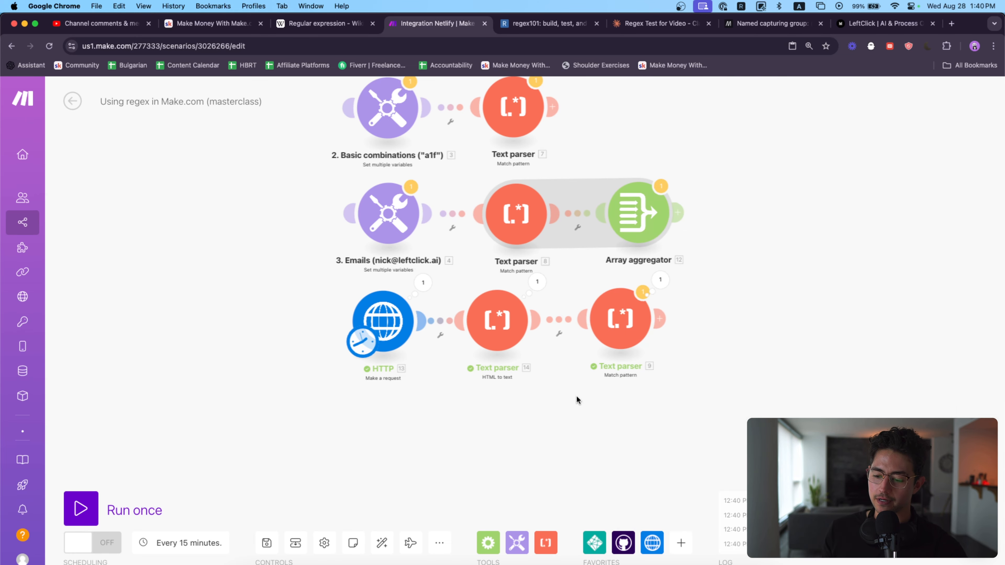
left_click_drag(577, 395, 449, 387)
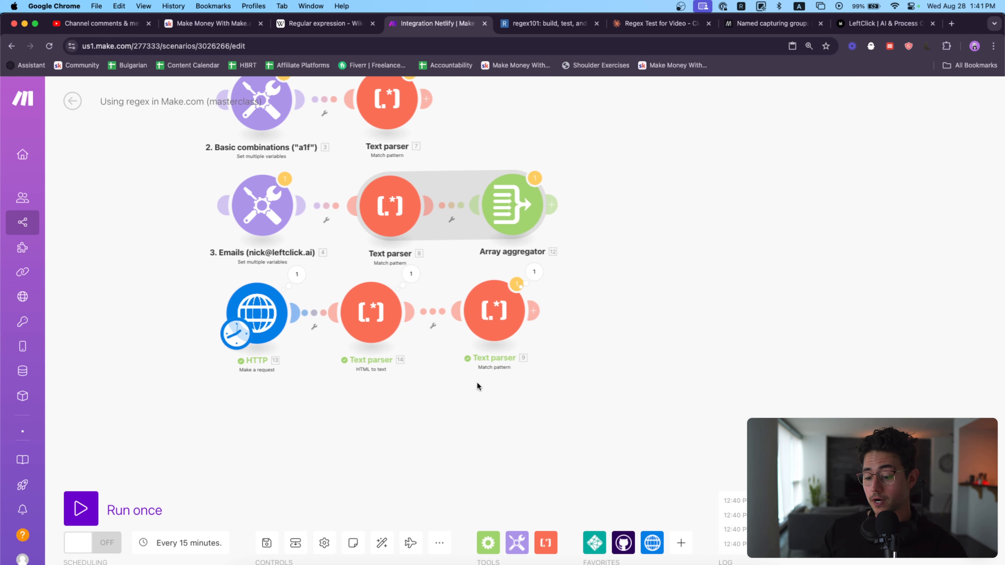
left_click_drag(541, 390, 244, 306)
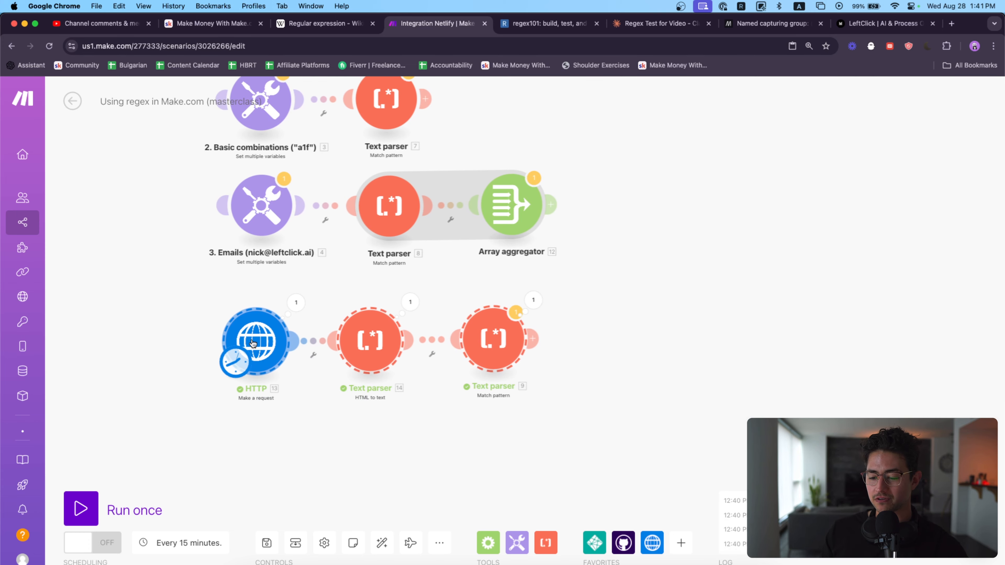
Step: Space the HTML to text and Match pattern modules slightly farther apart in the HTTP chain
scroll(438, 293, "up", 2)
scroll(426, 309, "up", 2)
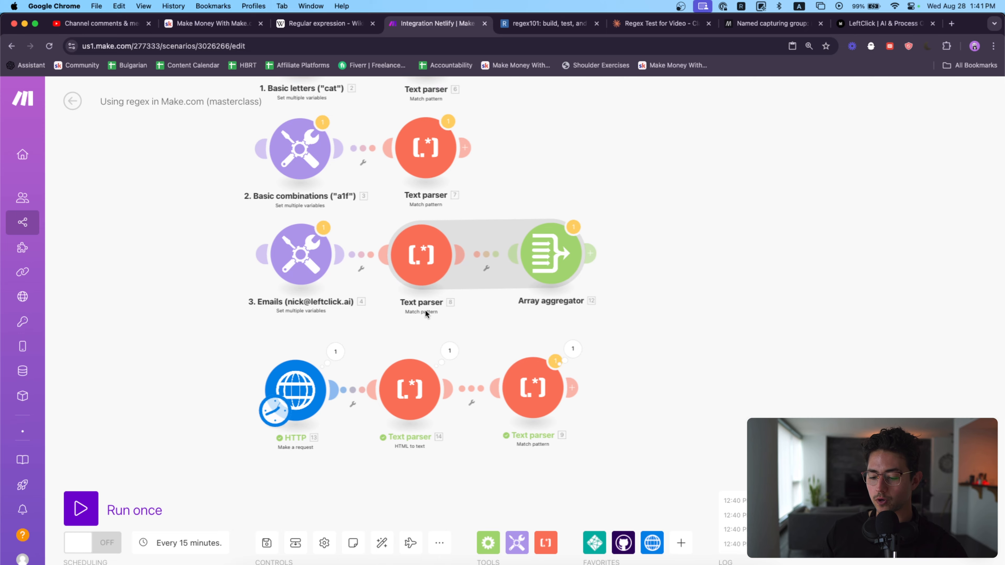
left_click_drag(430, 393, 431, 394)
left_click_drag(534, 395, 546, 396)
left_click_drag(551, 309, 550, 373)
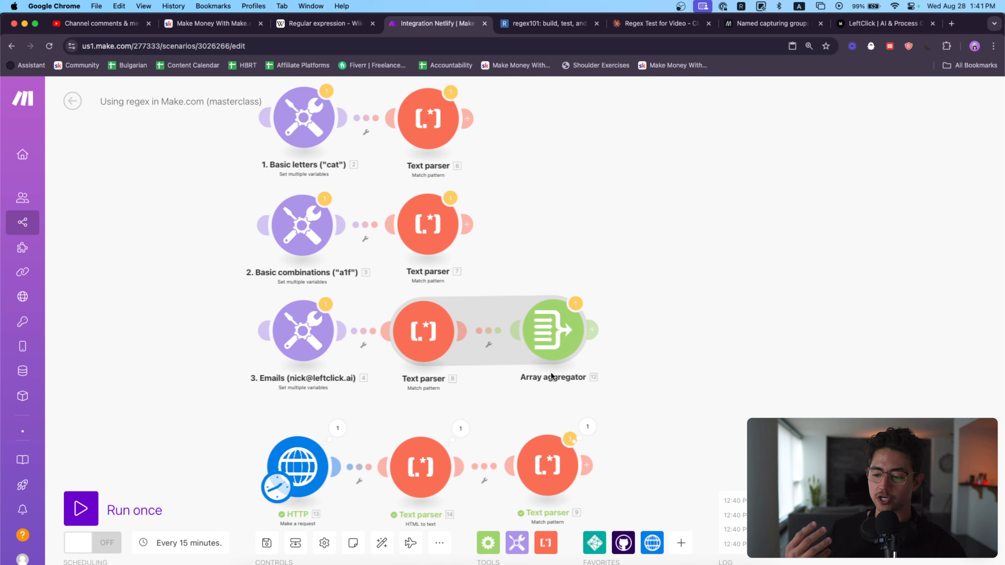
Step: Open Claude in a new browser tab, place it beside the regex101 tab, and close the old Regex Test for Video chat
left_click(548, 24)
scroll(790, 352, "down", 3)
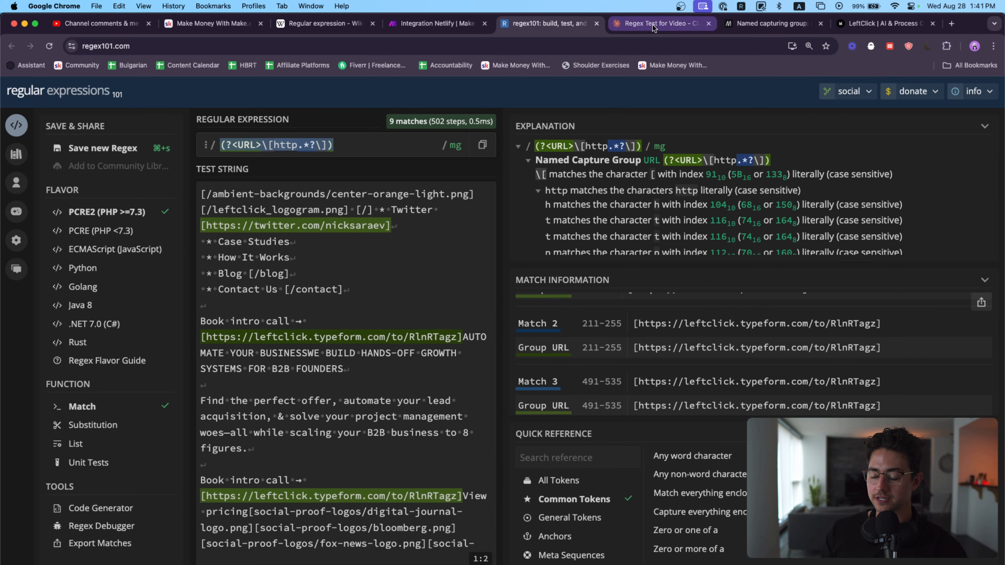
key("super+t")
type("claude")
key("Return")
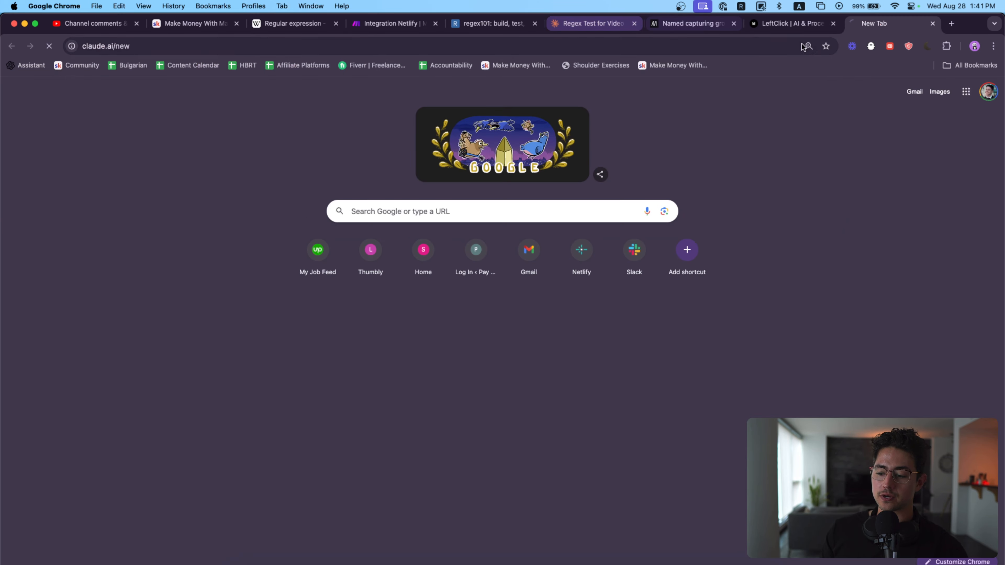
left_click_drag(886, 23, 592, 31)
left_click(734, 26)
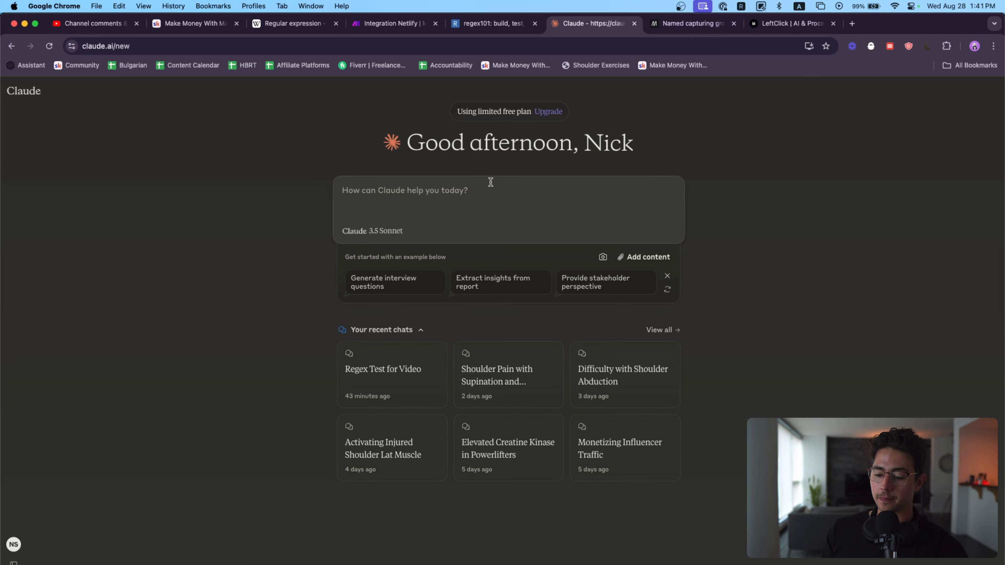
key("super+equal")
key("super+equal")
key("super+equal")
key("super+equal")
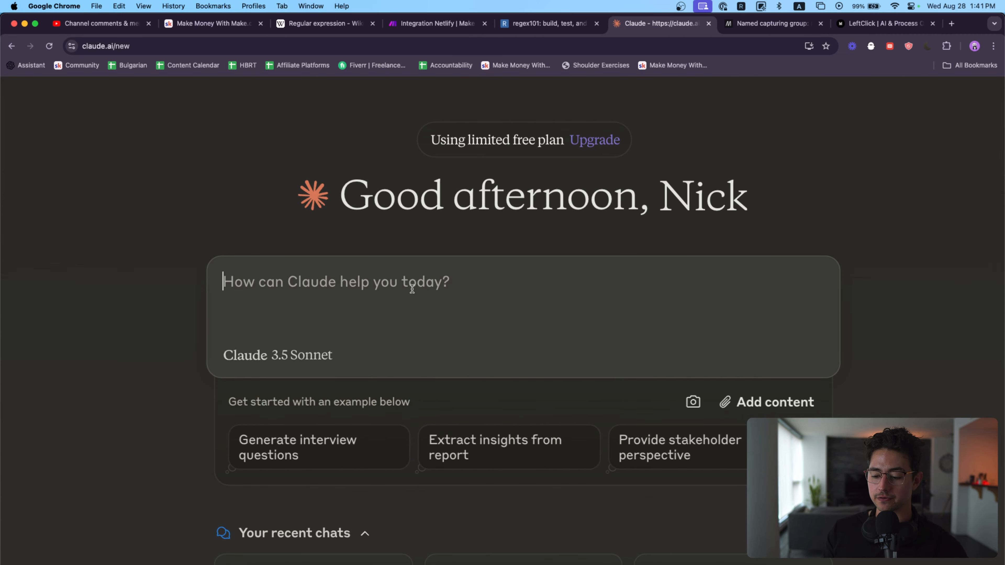
Step: Copy regex101's test string from its start through the Contact Us line into a Claude prompt introduced with "Here is a test string."
left_click(522, 26)
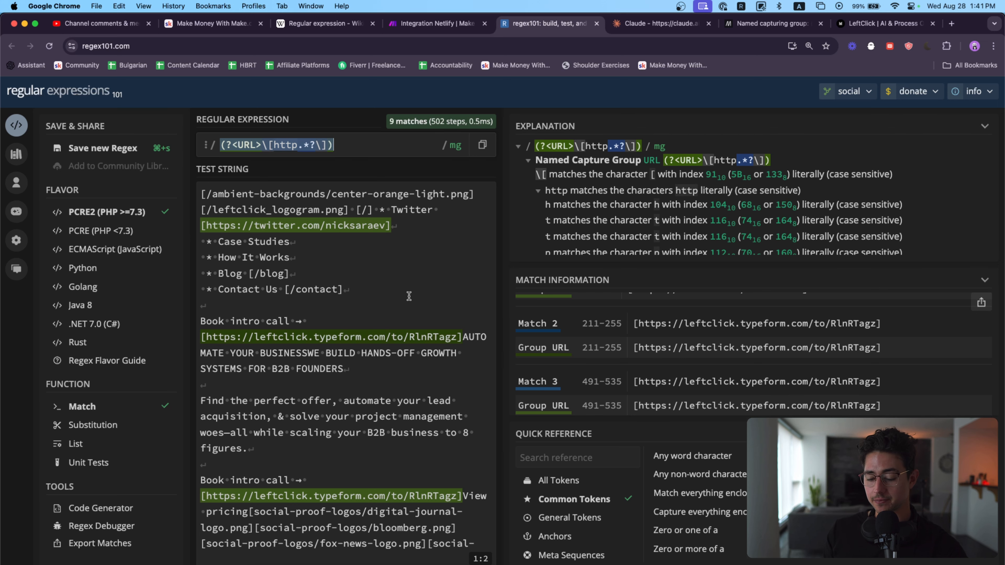
left_click_drag(409, 296, 201, 192)
key("super+c")
key("ctrl+Tab")
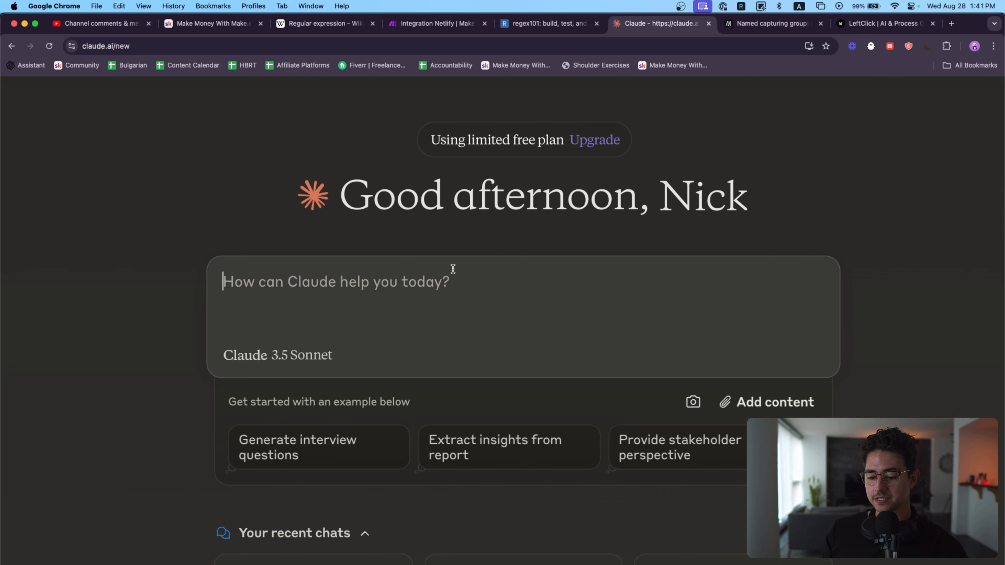
type("Here is a test string.")
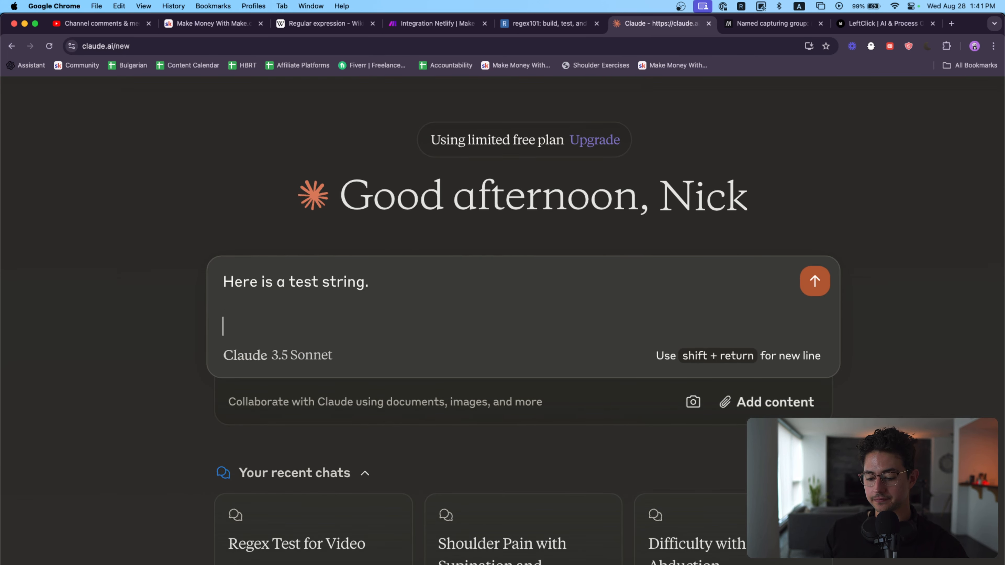
key("super+v")
Step: Add the request "Design a simple regex that matches all of the links in this test string." and submit the prompt
type("Desi")
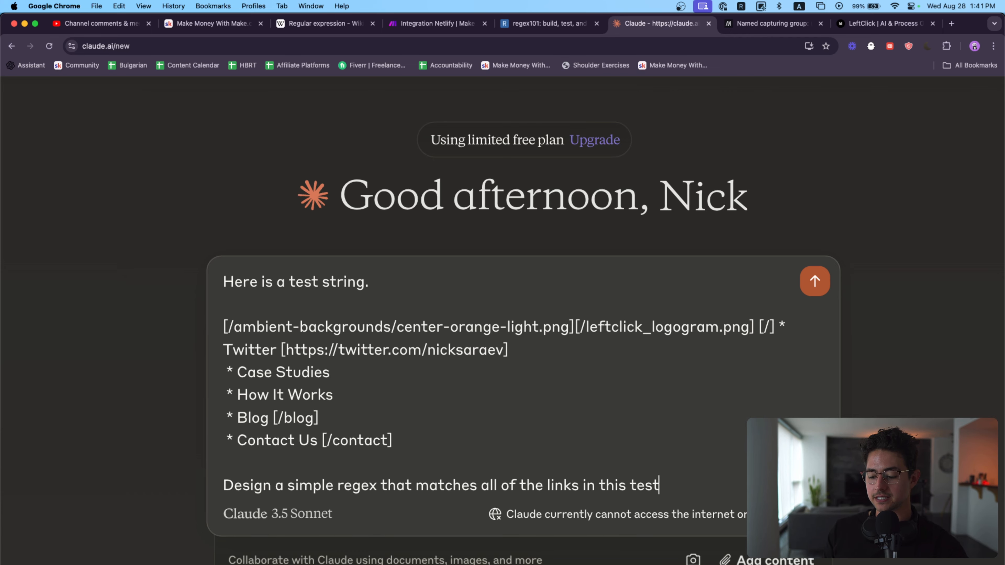
type(".")
key("super+minus")
key("super+minus")
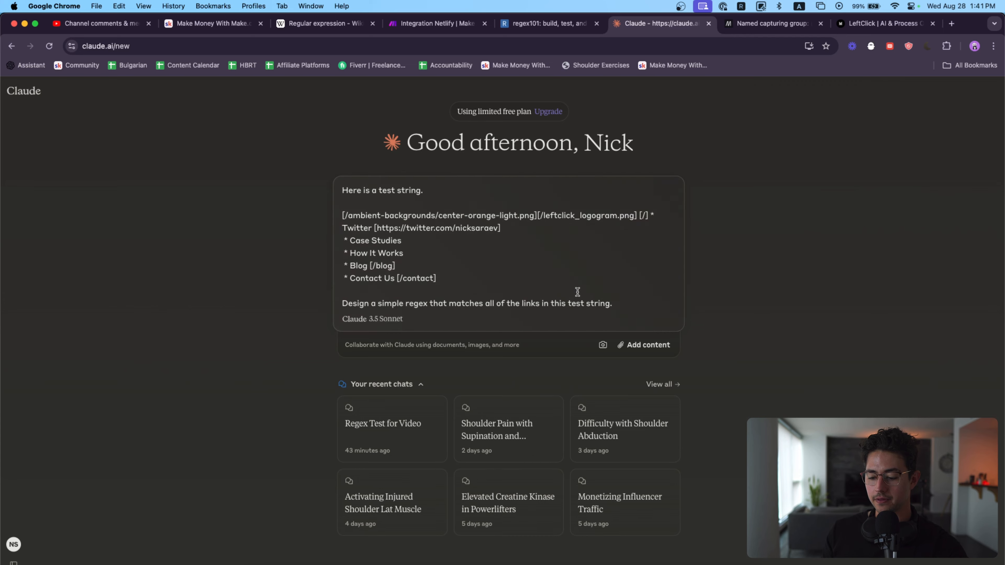
key("Return")
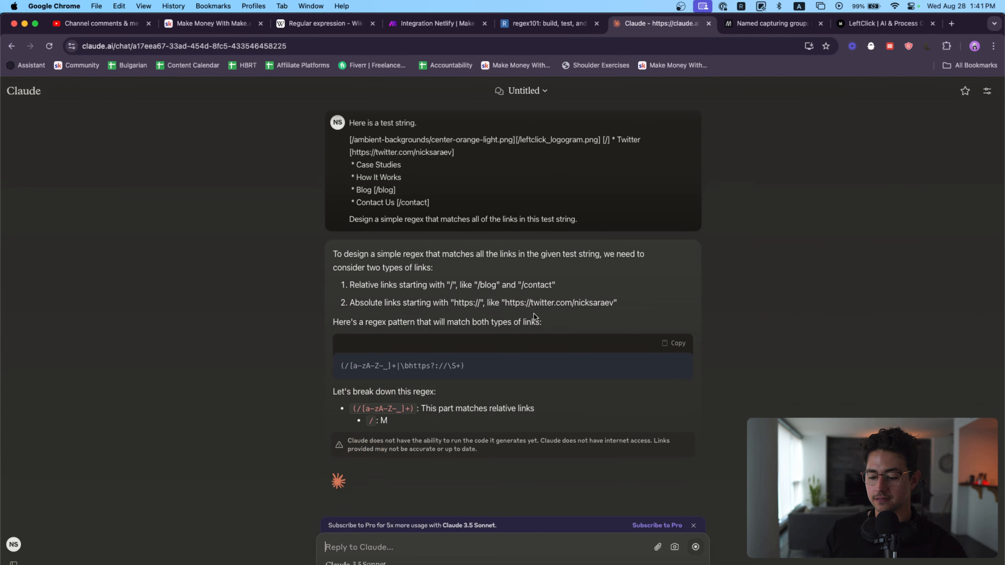
Step: Copy Claude's generated regex and replace the regex101 expression with (/[a-zA-Z-_]+|\bhttps?://\S+)
key("super+equal")
key("super+equal")
key("super+equal")
key("super+equal")
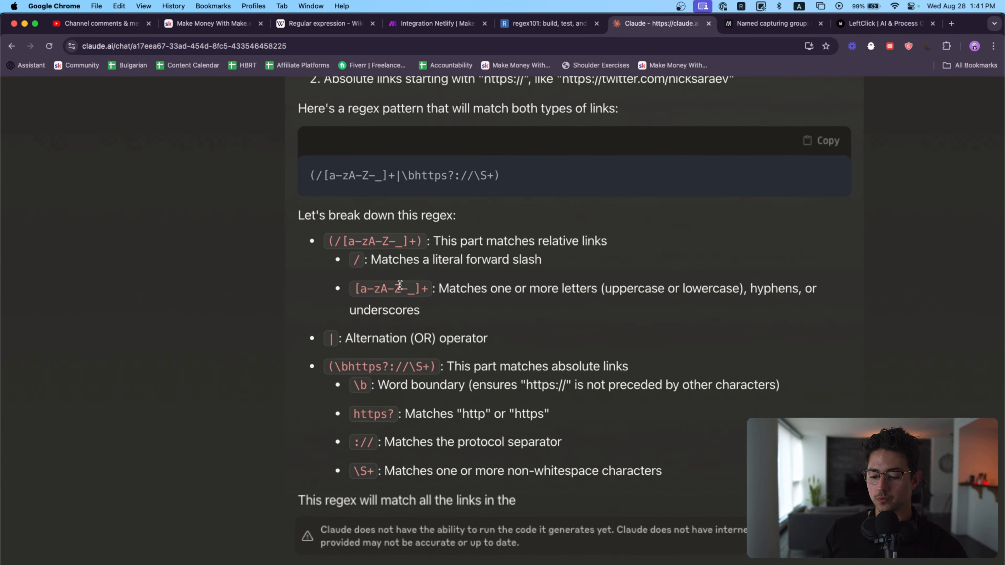
scroll(433, 200, "up", 3)
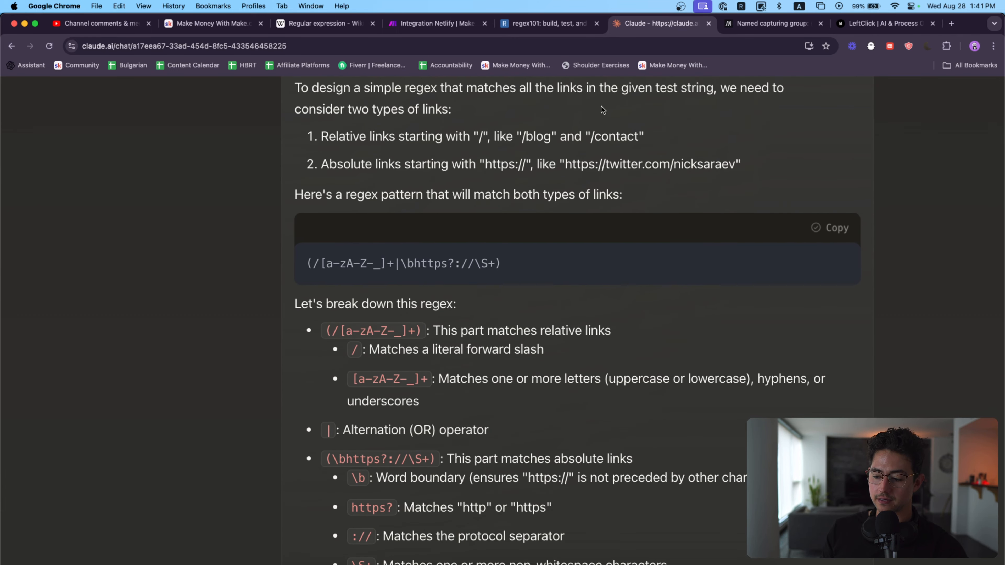
left_click(558, 23)
left_click(450, 141)
key("super+a")
type("(/[a-zA-Z-_]+|\\bhttps?://\\S+)")
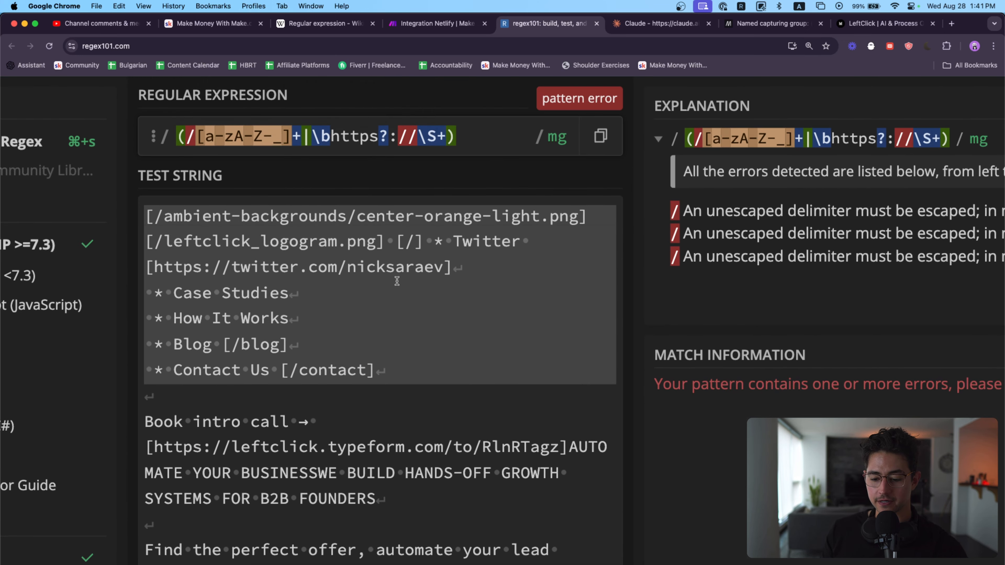
left_click(345, 251)
scroll(379, 309, "down", 1)
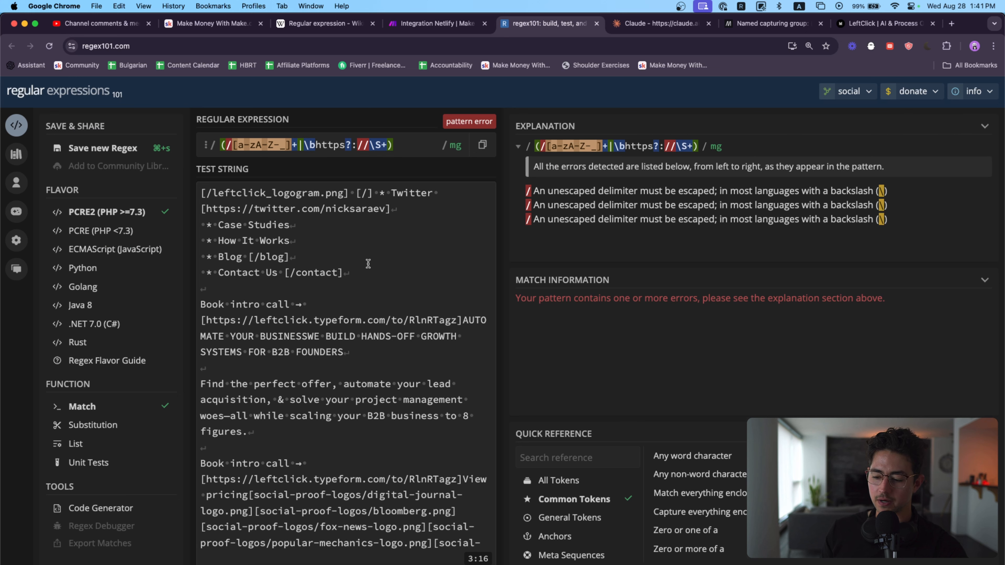
Step: Escape all three forward slashes in the expression with backslashes, giving (\/[a-zA-Z-_]+|\bhttps?:\/\/\S+)
left_click(226, 145)
key("super+z")
key("super+shift+z")
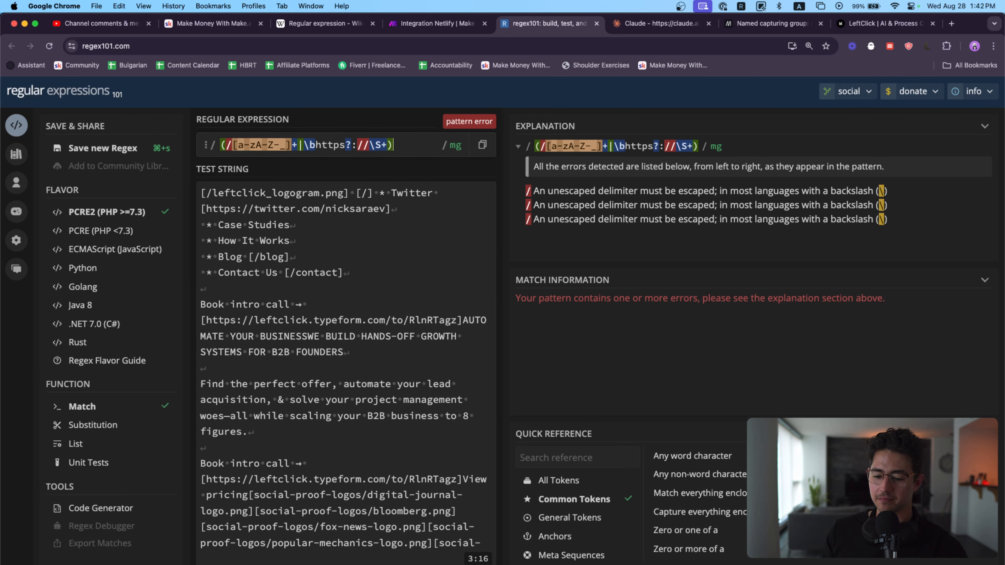
key("super+a")
key("Left")
key("Right")
type("\\")
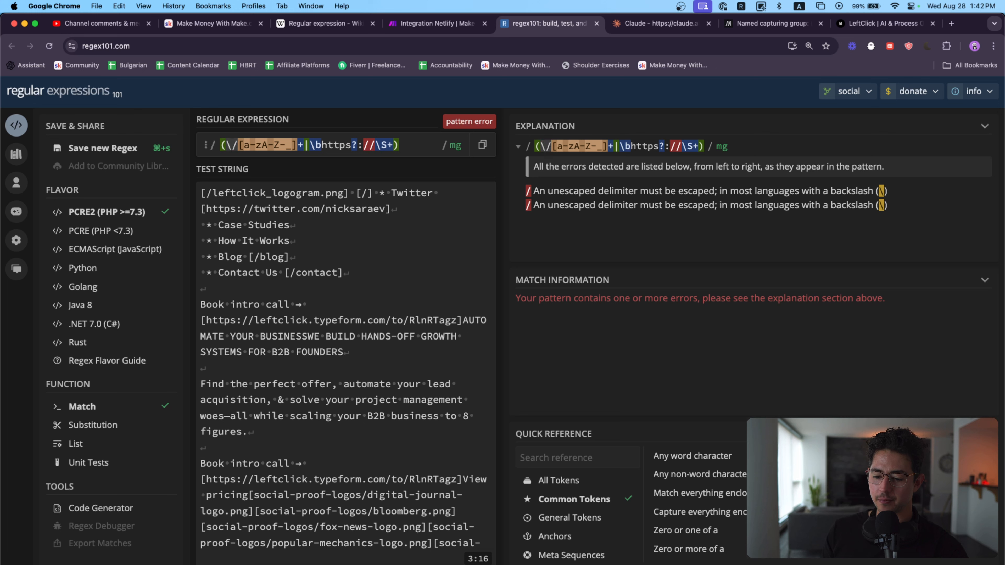
left_click(363, 145)
type("\\")
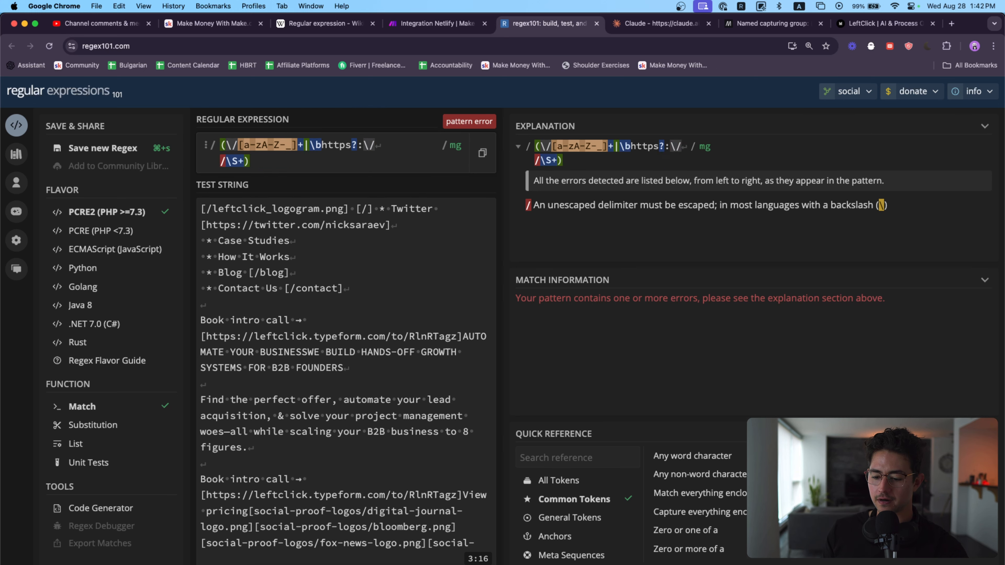
key("Right")
type("\\")
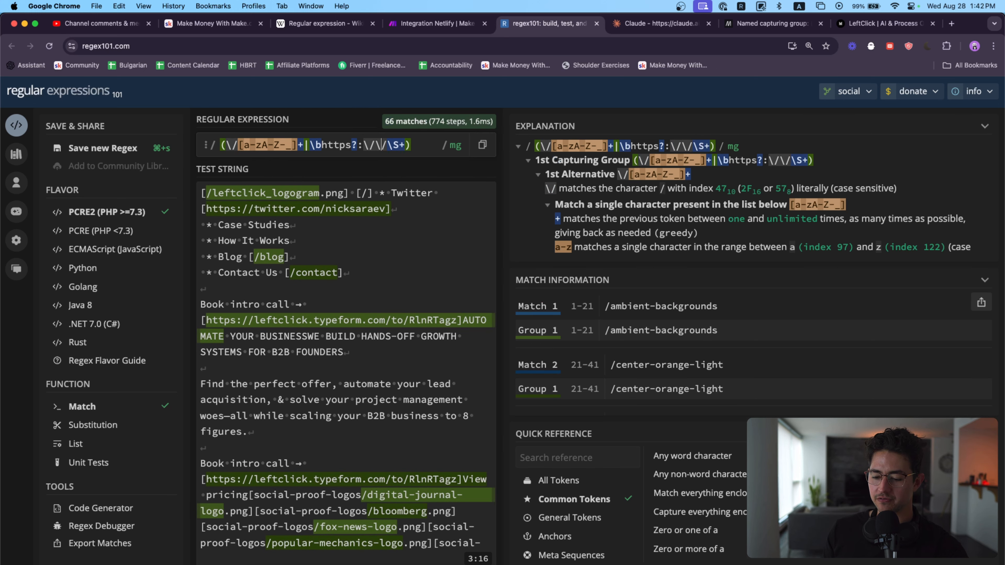
Step: Delete and re-enter the escaping backslashes before the forward slashes in the regex101 expression to demonstrate escaping
scroll(258, 130, "up", 5)
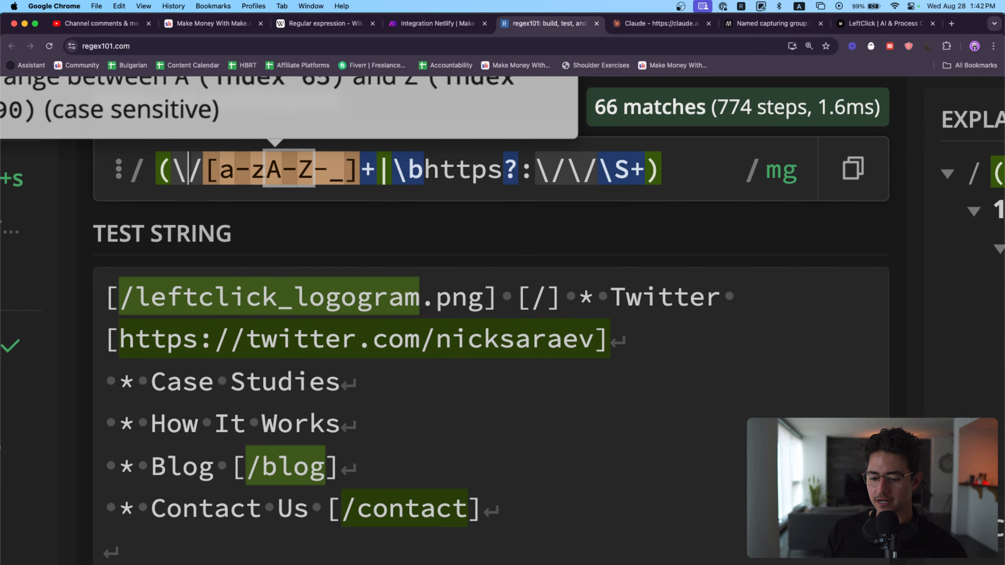
key("BackSpace")
type("\\")
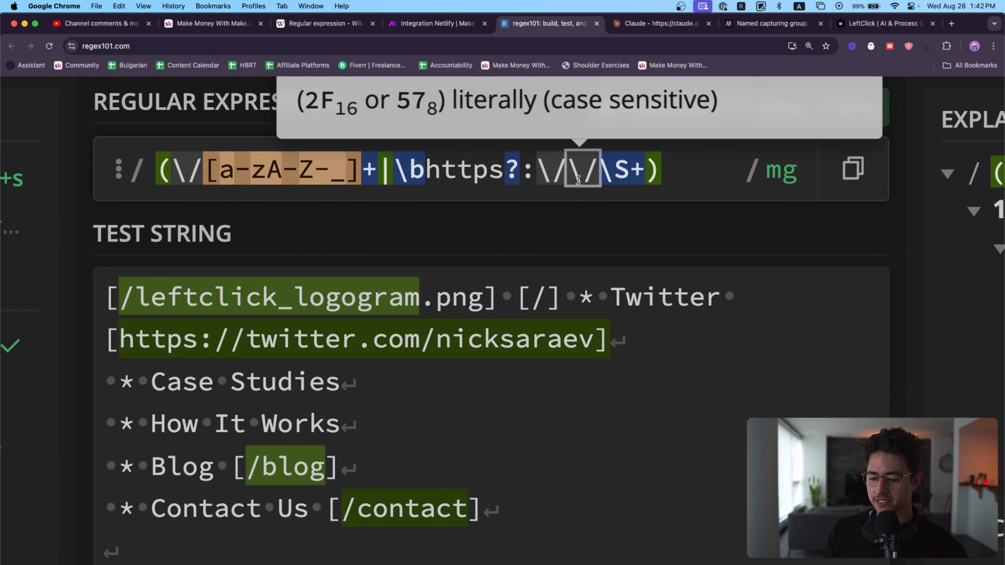
left_click(553, 168)
key("BackSpace")
type("\\")
key("Right")
key("Right")
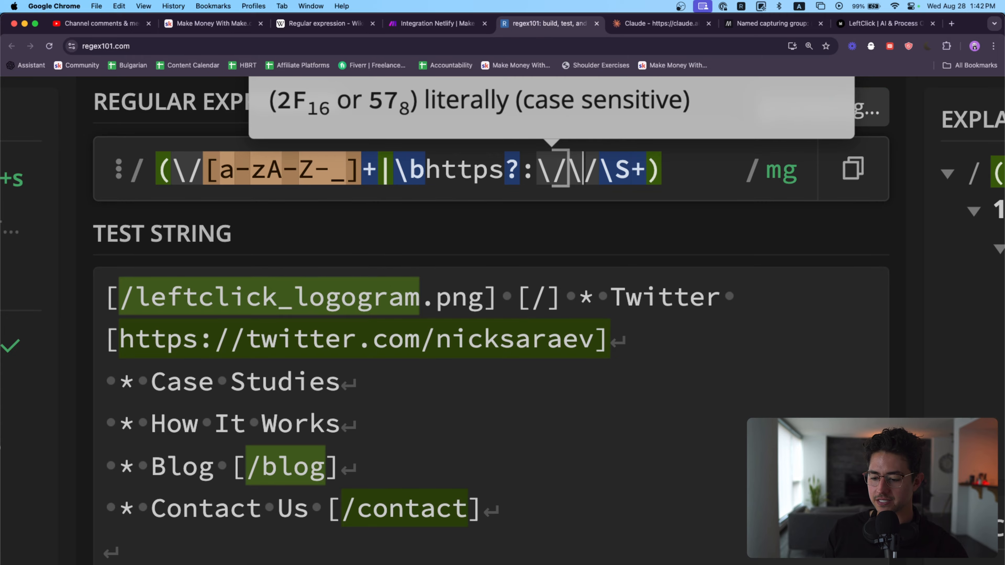
Step: Examine which URLs and paths the expression highlights in the test string, including the typeform link and the social-proof logo paths
scroll(419, 241, "down", 5)
scroll(420, 241, "down", 15)
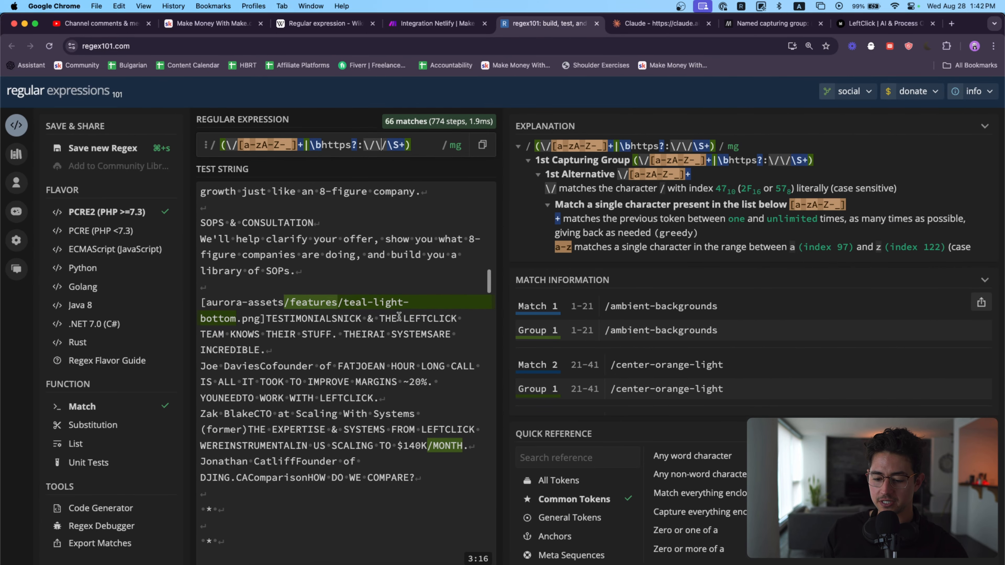
scroll(309, 300, "up", 10)
scroll(309, 300, "up", 5)
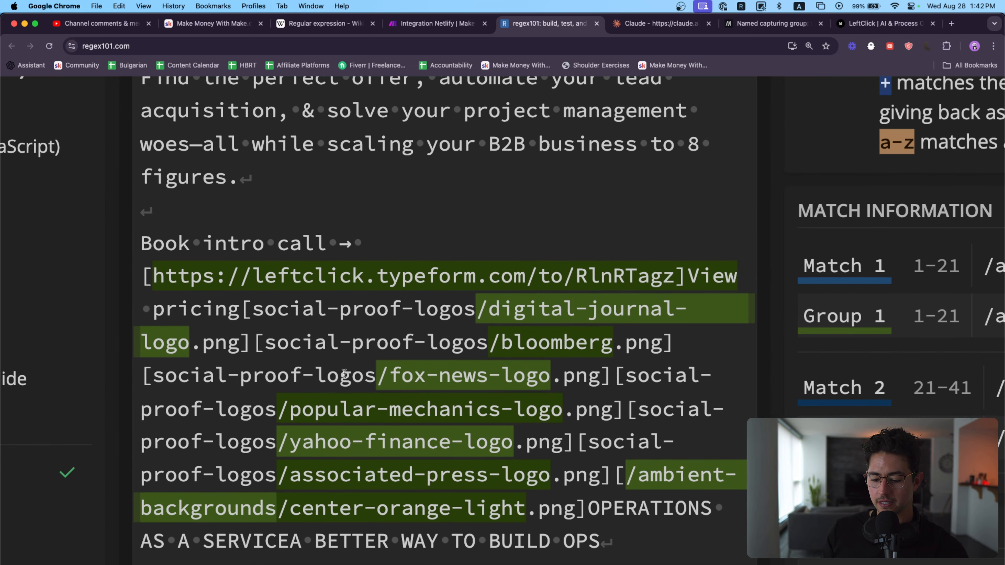
left_click_drag(376, 374, 387, 373)
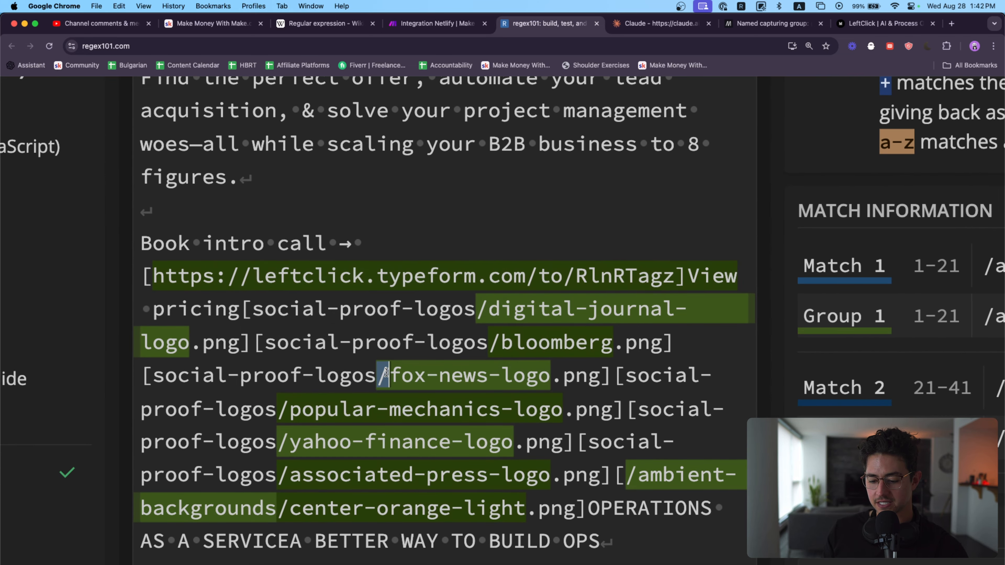
mouse_move(468, 274)
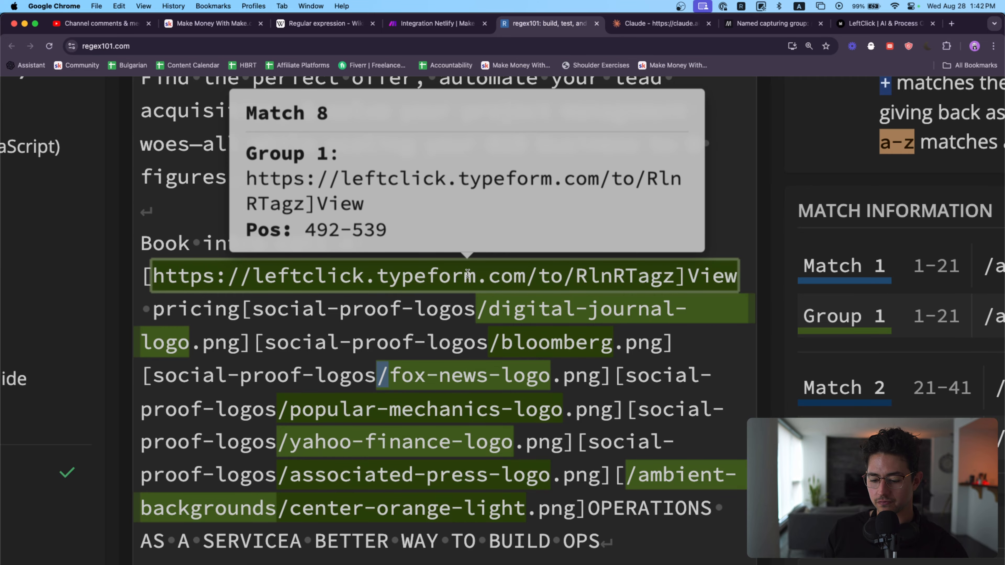
left_click(156, 376)
scroll(424, 391, "down", 5)
scroll(442, 331, "up", 6)
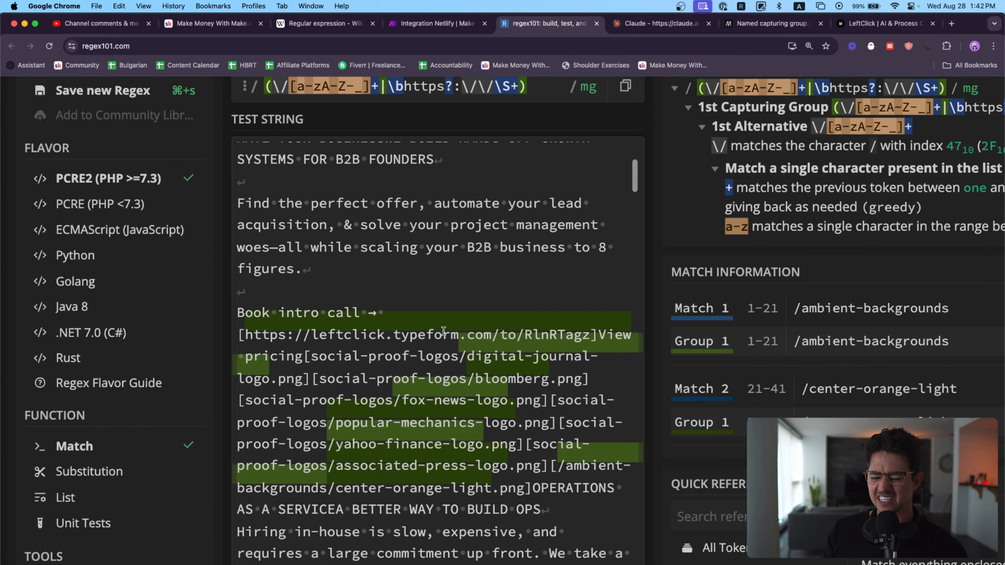
scroll(442, 330, "down", 3)
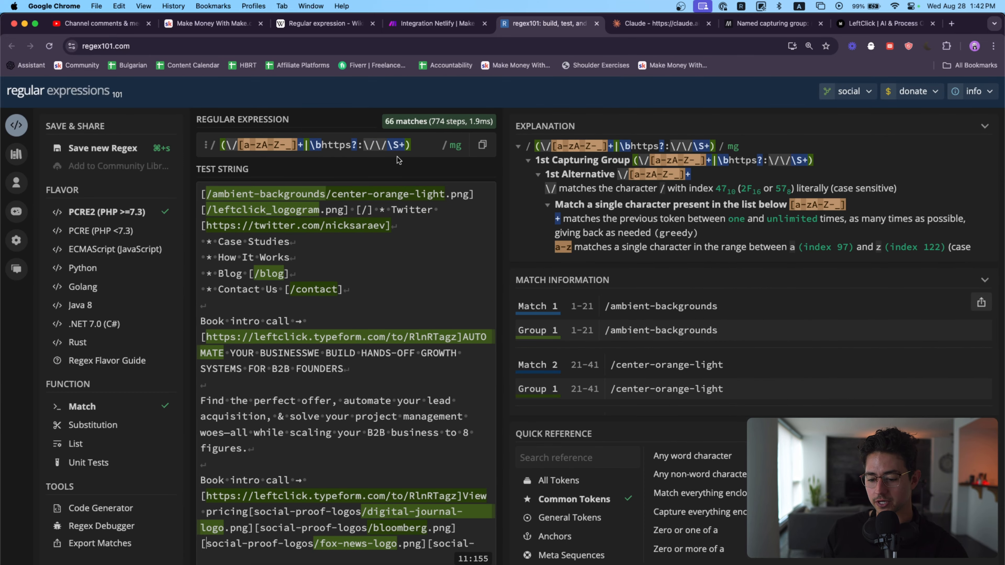
scroll(269, 145, "up", 5)
Step: In Claude, draft the follow-up "Simplify this so instead of capturing links that begin with a /, we capture anything between the two square brackets (simpler)."
key("ctrl+Tab")
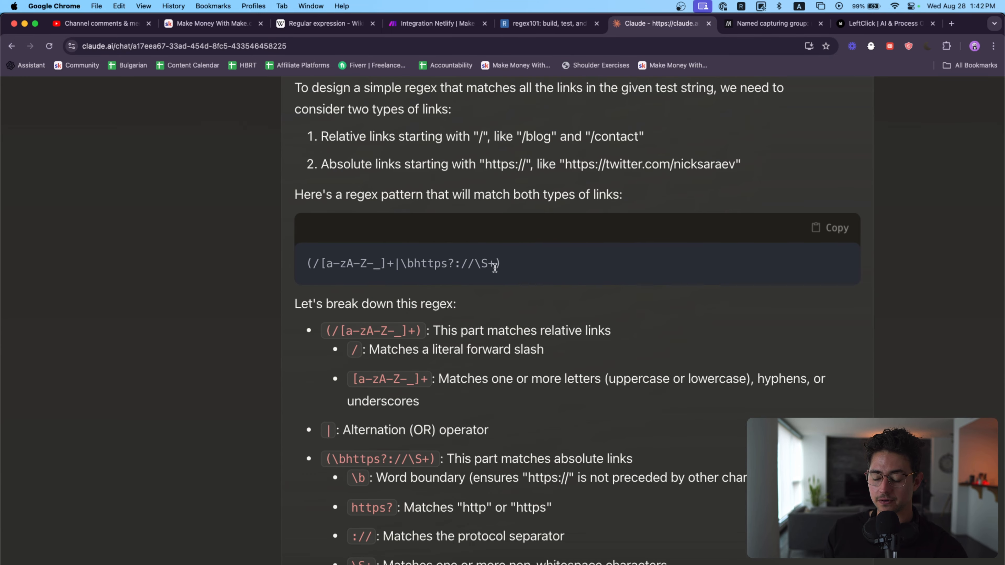
scroll(456, 352, "down", 5)
scroll(456, 352, "down", 2)
left_click(436, 545)
type("Simplif")
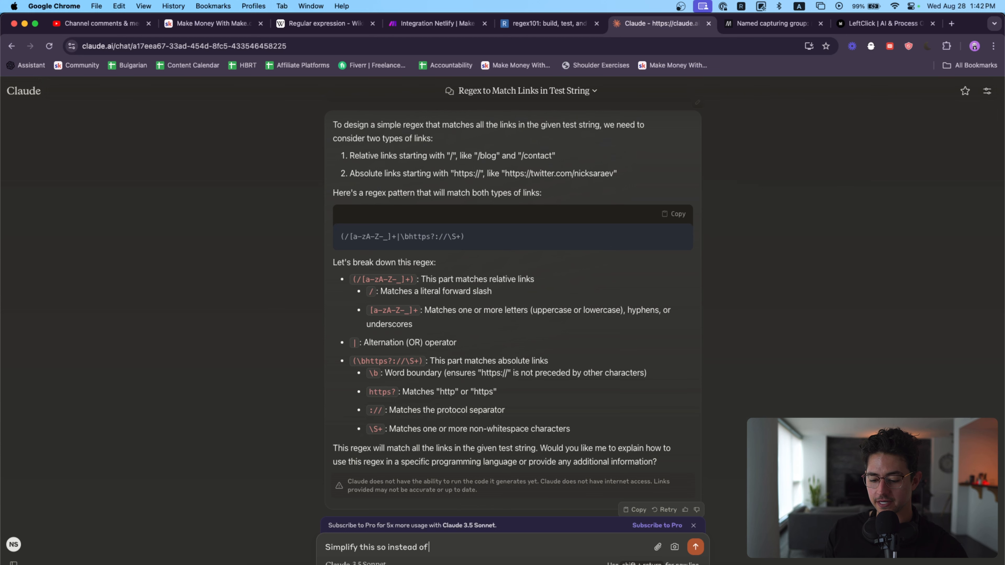
type("y this so instead of capturing")
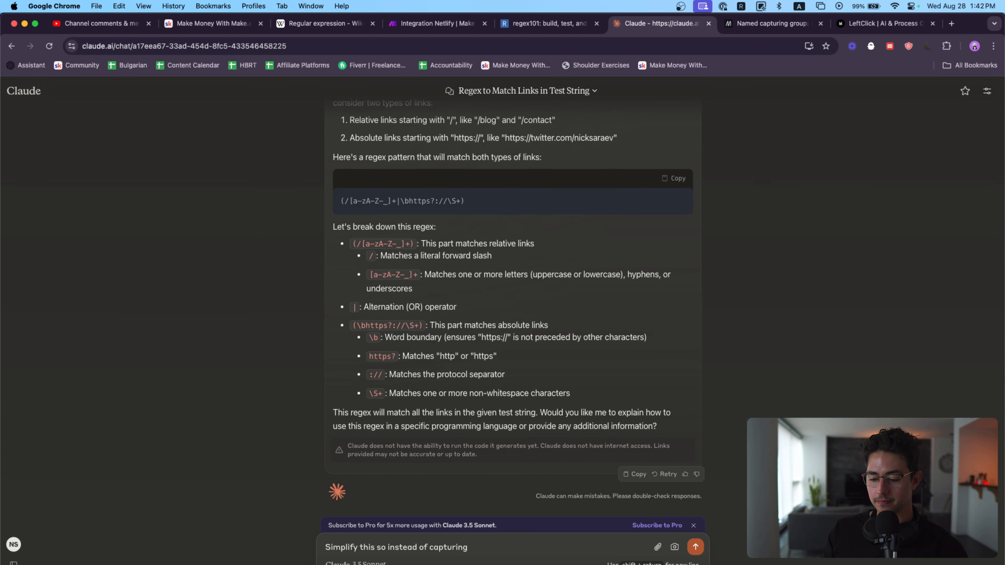
type(" re")
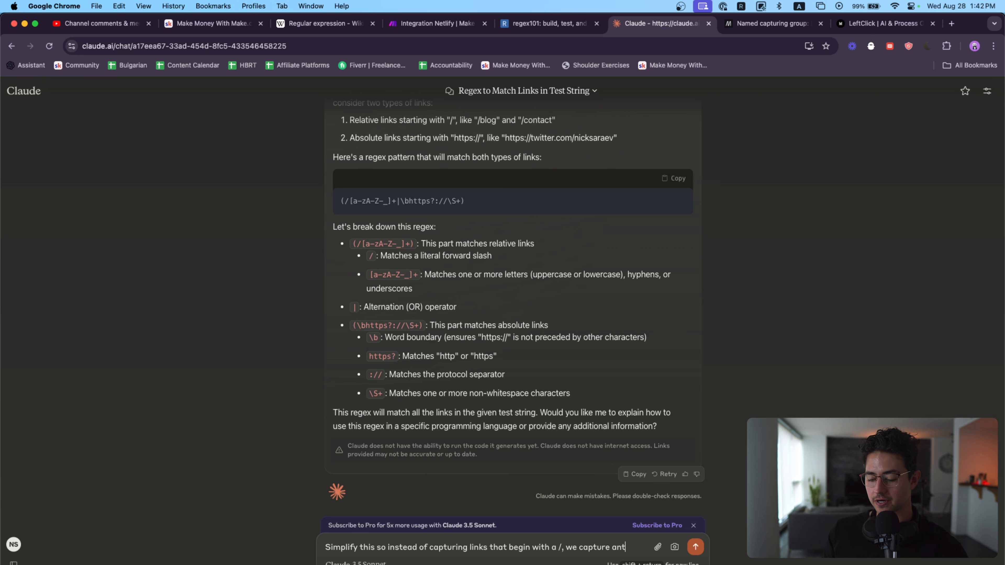
type("g between the two brackets")
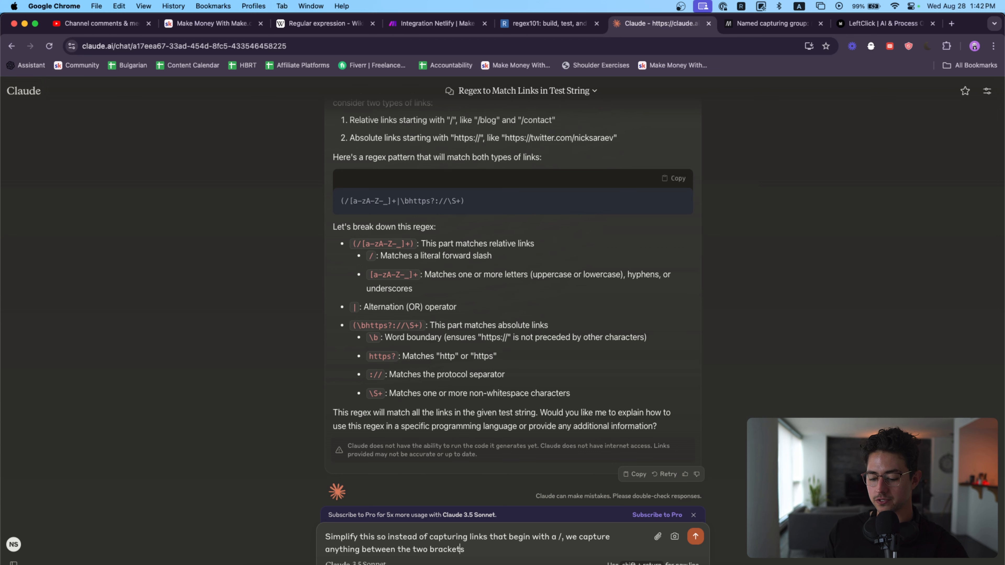
type("quare ")
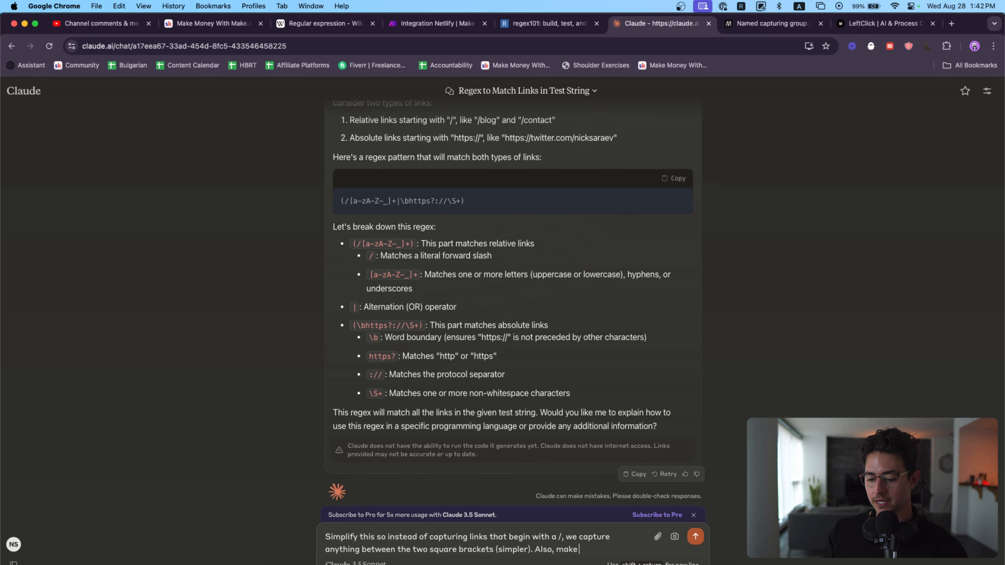
type("our ")
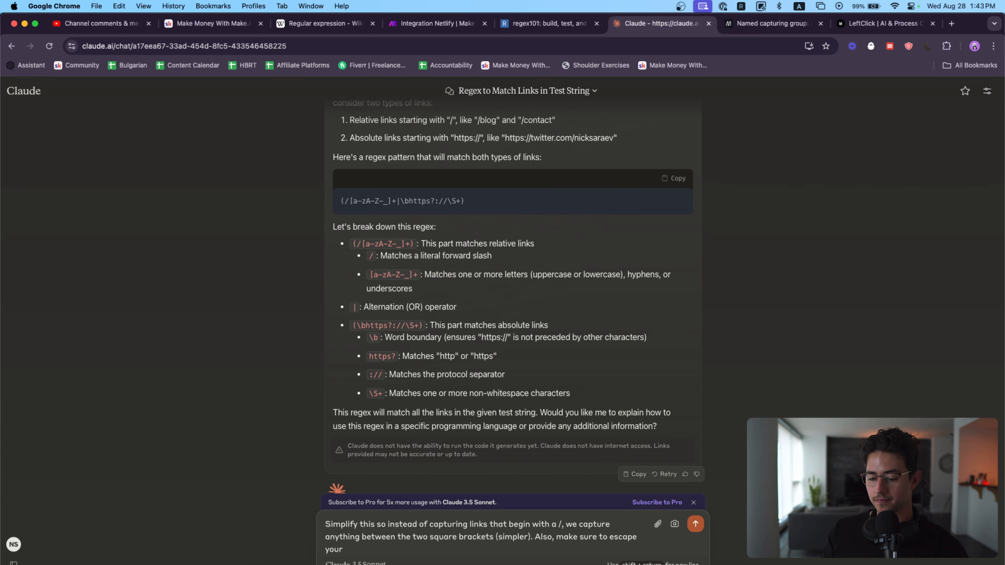
type("reserved characters using")
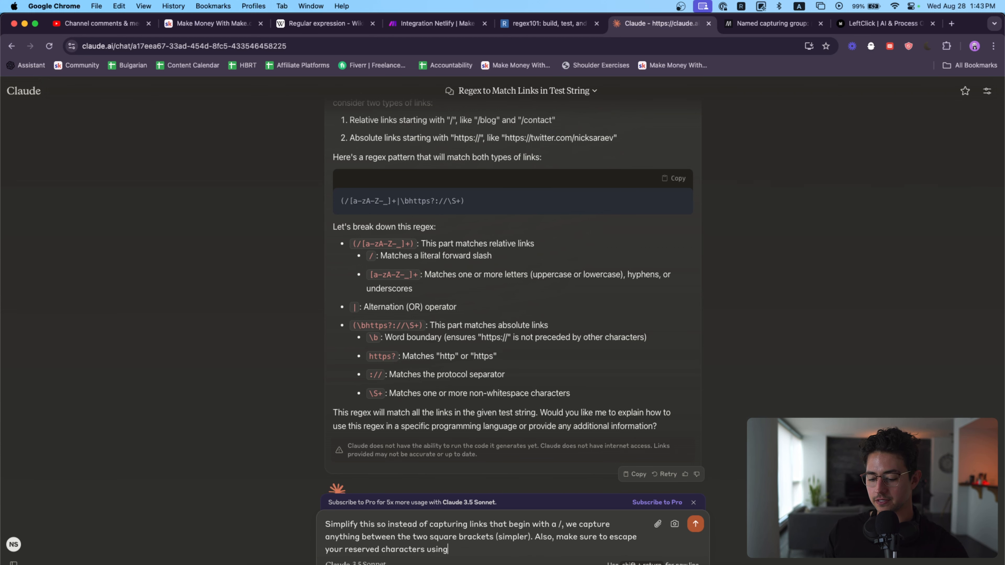
type(" \\")
Step: Complete the follow-up with "Also, make sure to escape your reserved characters using \" and submit it to Claude
key("Return")
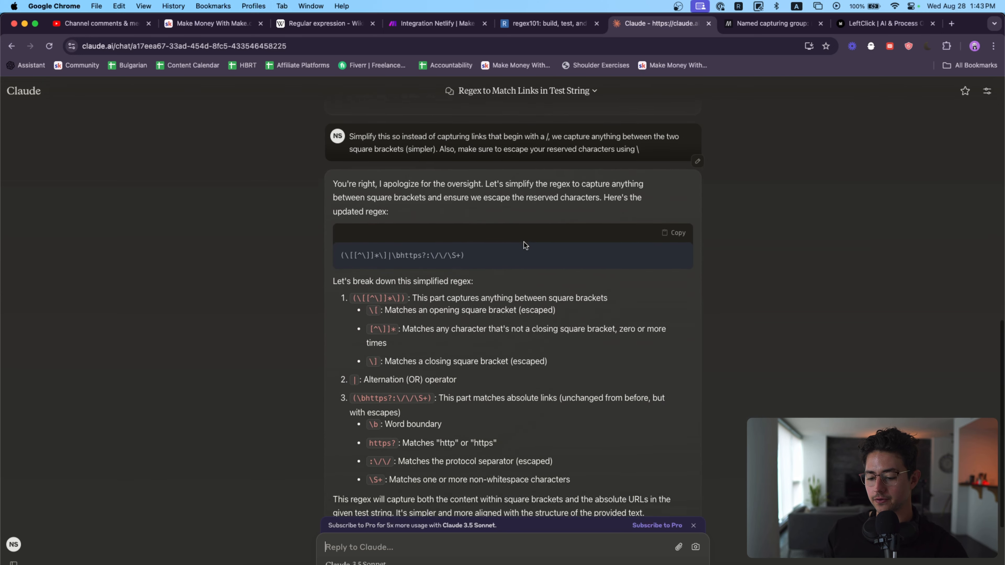
Step: Copy Claude's simplified regex and replace the regex101 expression with (\[[^\]]*\]|\bhttps?:\/\/\S+)
left_click(674, 223)
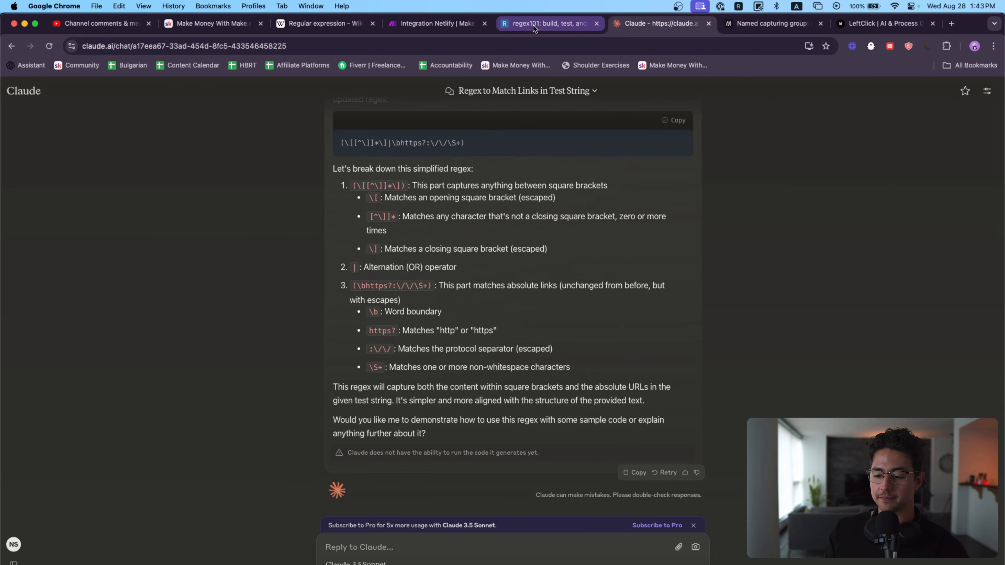
left_click(497, 25)
left_click(432, 143)
key("super+a")
key("super+v")
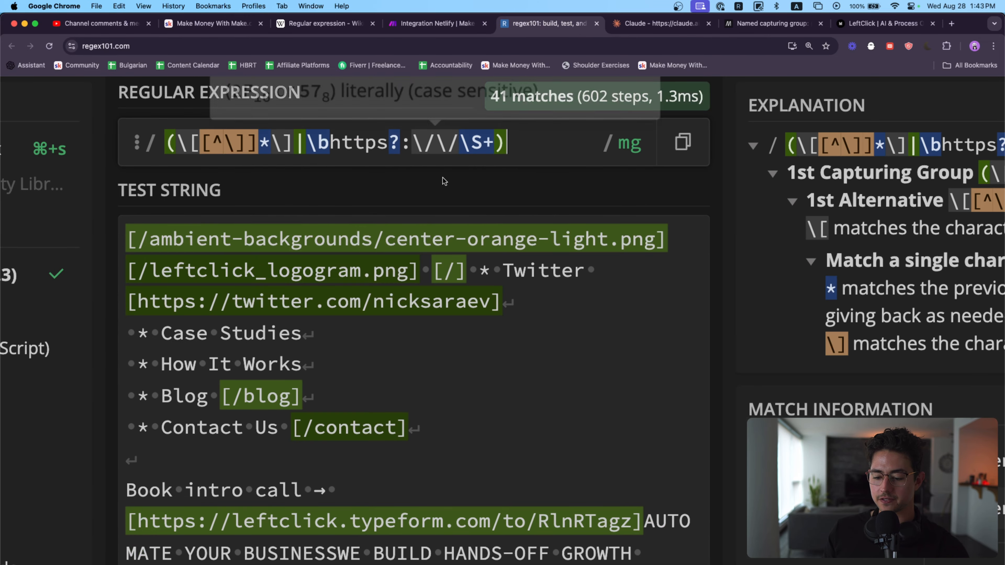
Step: Examine the bracketed links and paths that the new expression matches throughout the test string
scroll(443, 388, "down", 10)
key("super+minus")
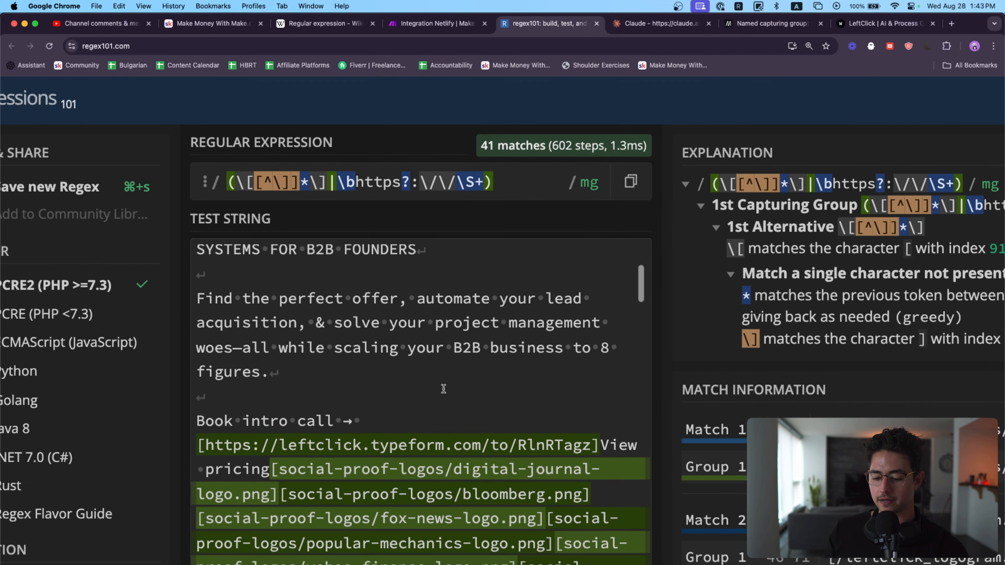
scroll(474, 425, "down", 10)
scroll(474, 424, "down", 15)
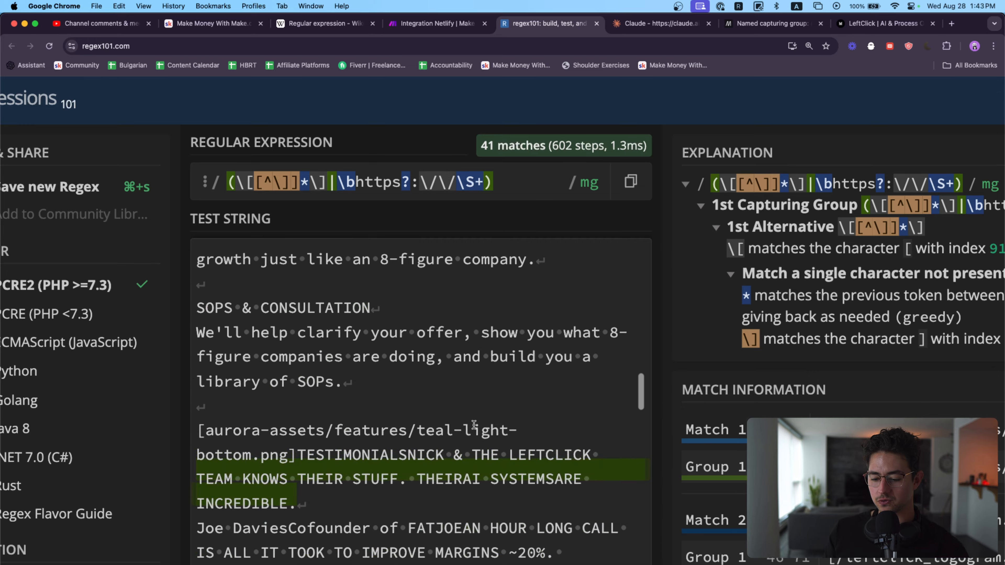
scroll(474, 424, "up", 6)
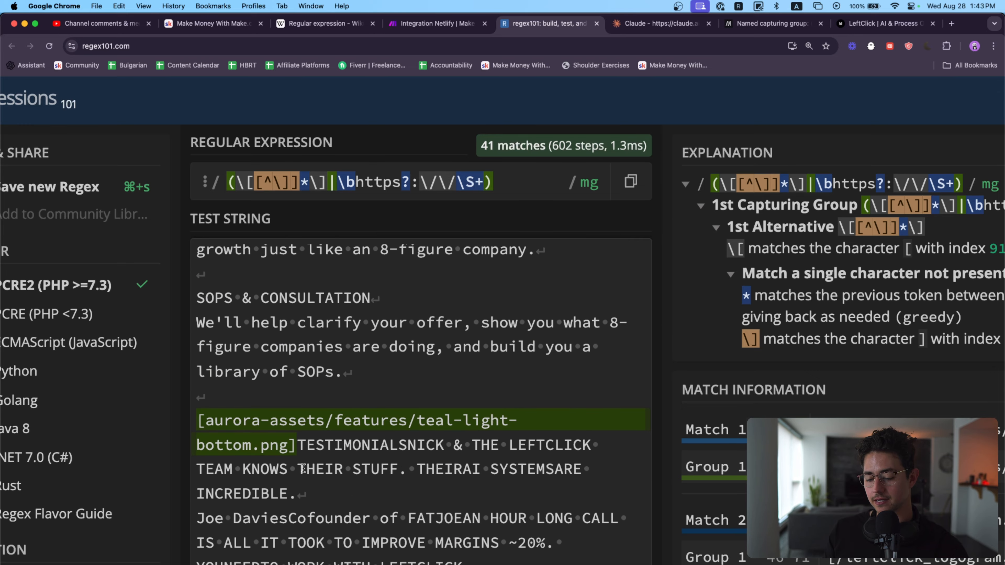
key("super+minus")
scroll(350, 420, "down", 10)
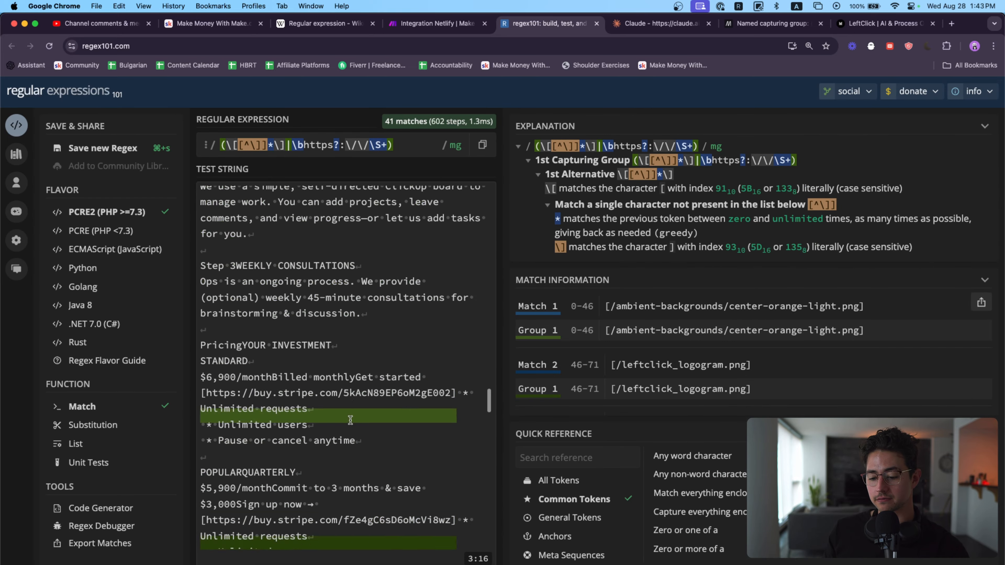
scroll(351, 420, "up", 10)
scroll(350, 420, "up", 15)
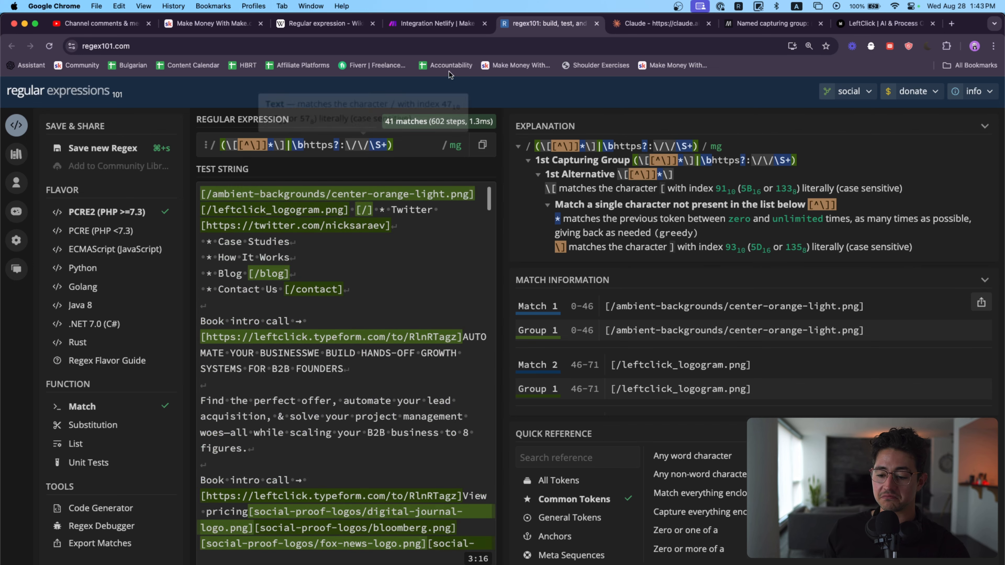
Step: In Make.com, review the Pattern of the "Basic combinations" Text parser alongside the regex101 expression, and close the module's settings
left_click(454, 27)
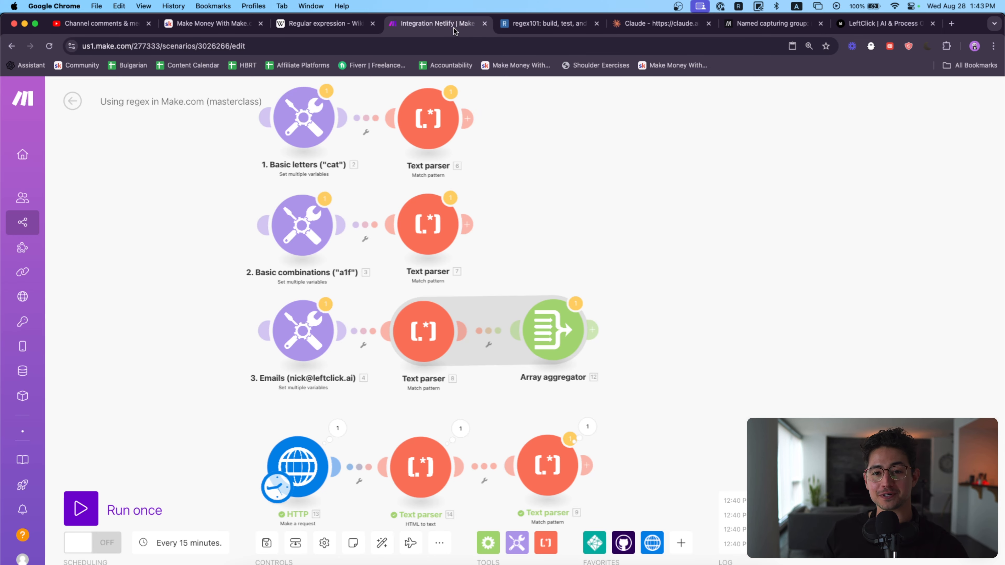
left_click(428, 224)
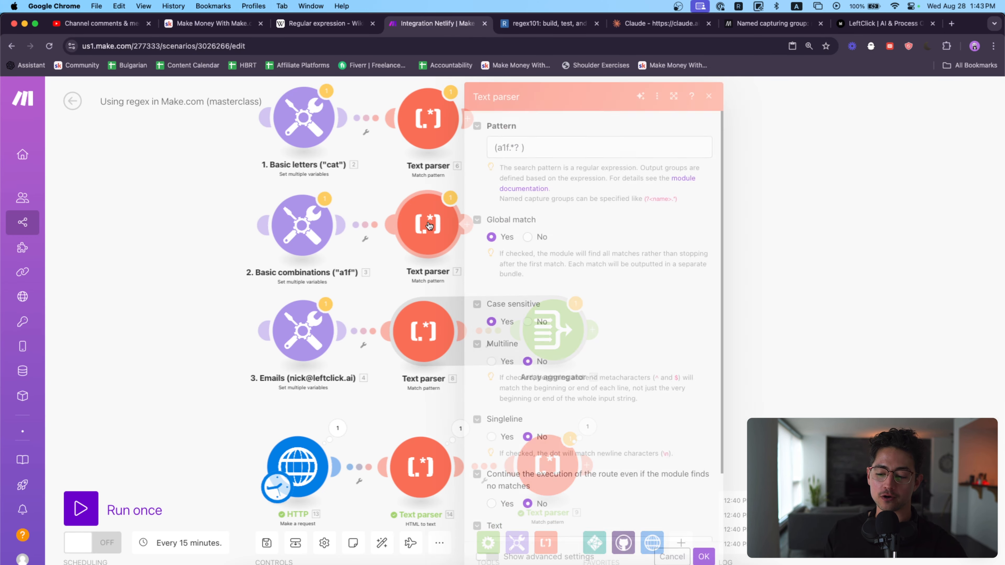
left_click_drag(564, 154, 482, 154)
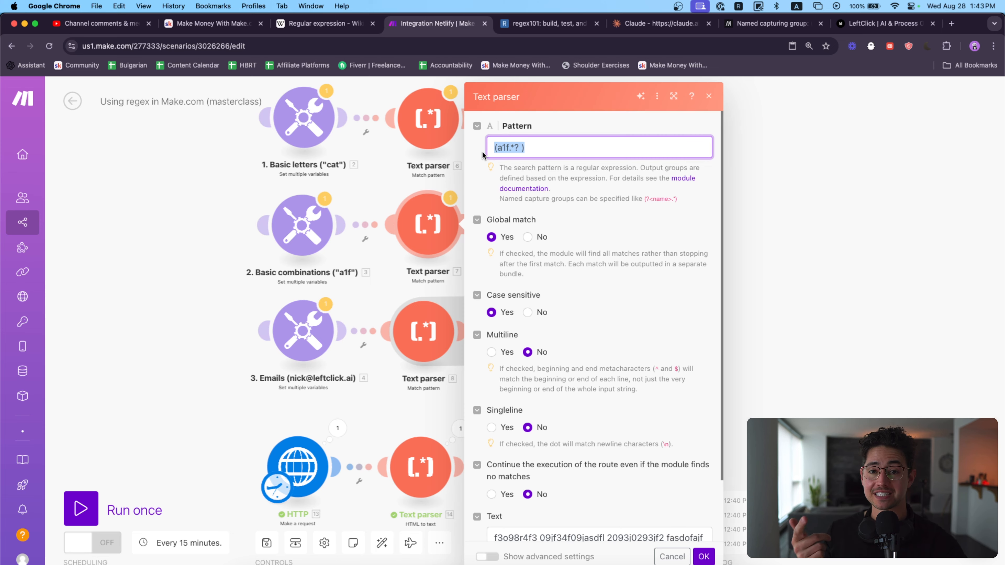
left_click(525, 22)
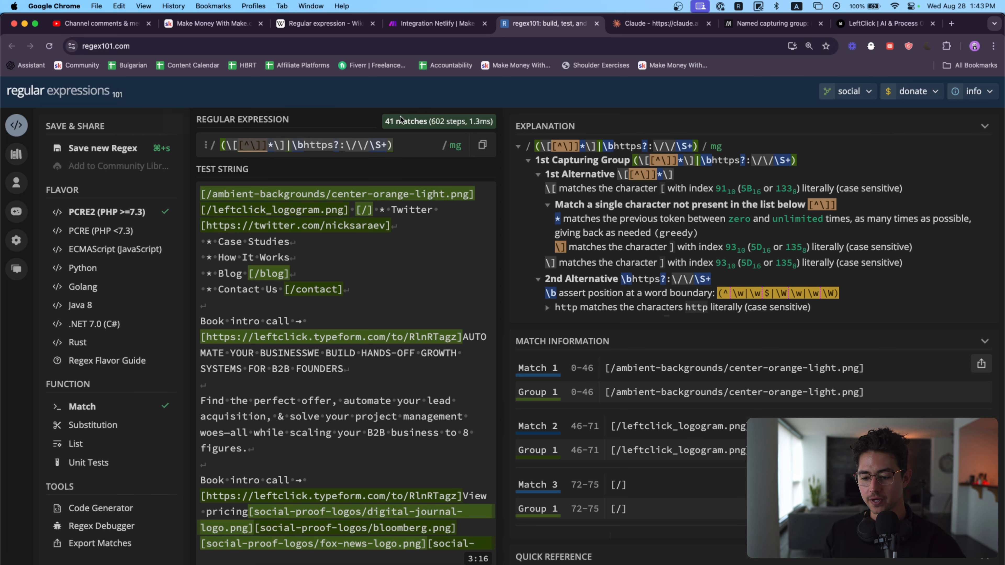
left_click(460, 23)
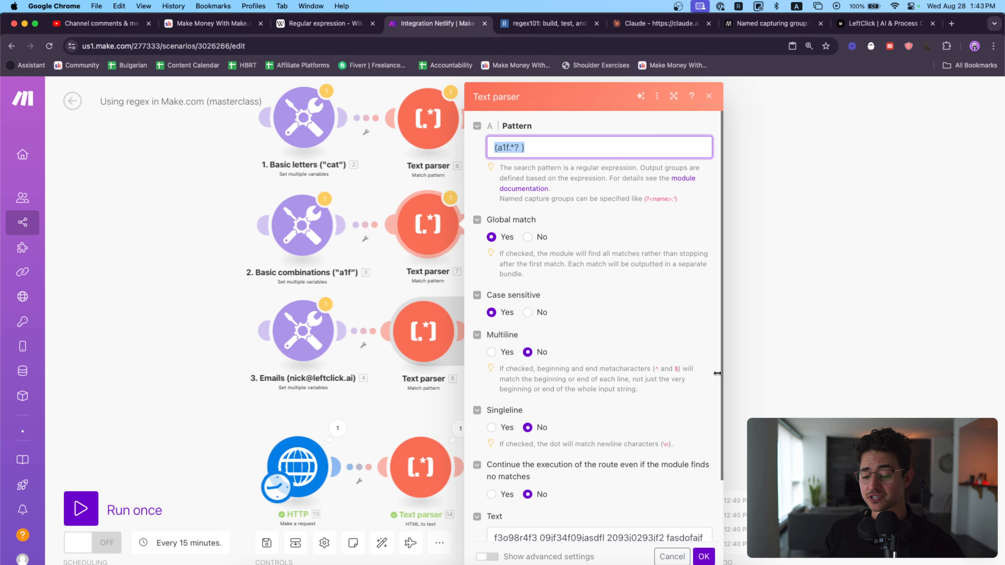
scroll(717, 373, "down", 3)
left_click(708, 552)
left_click_drag(609, 331, 647, 335)
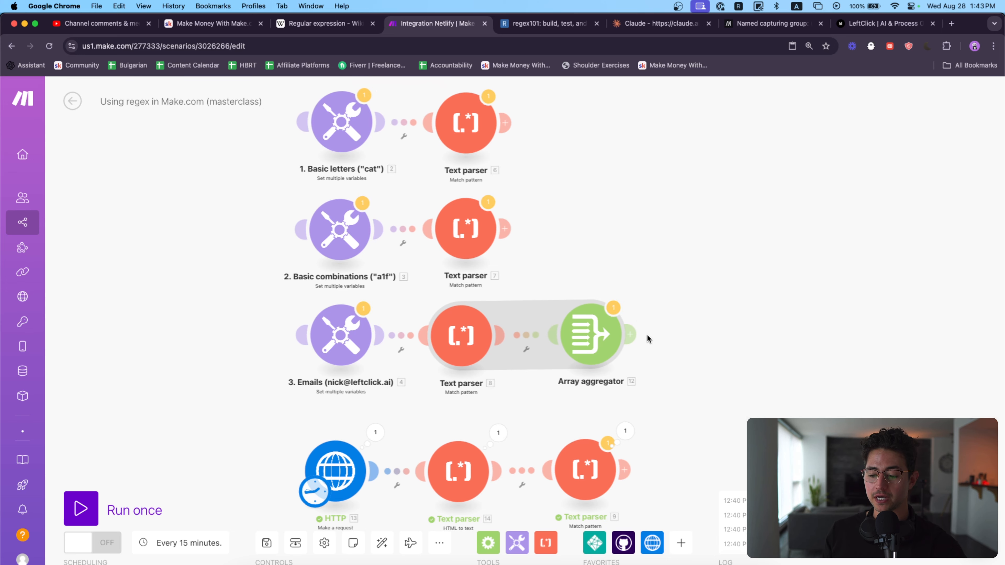